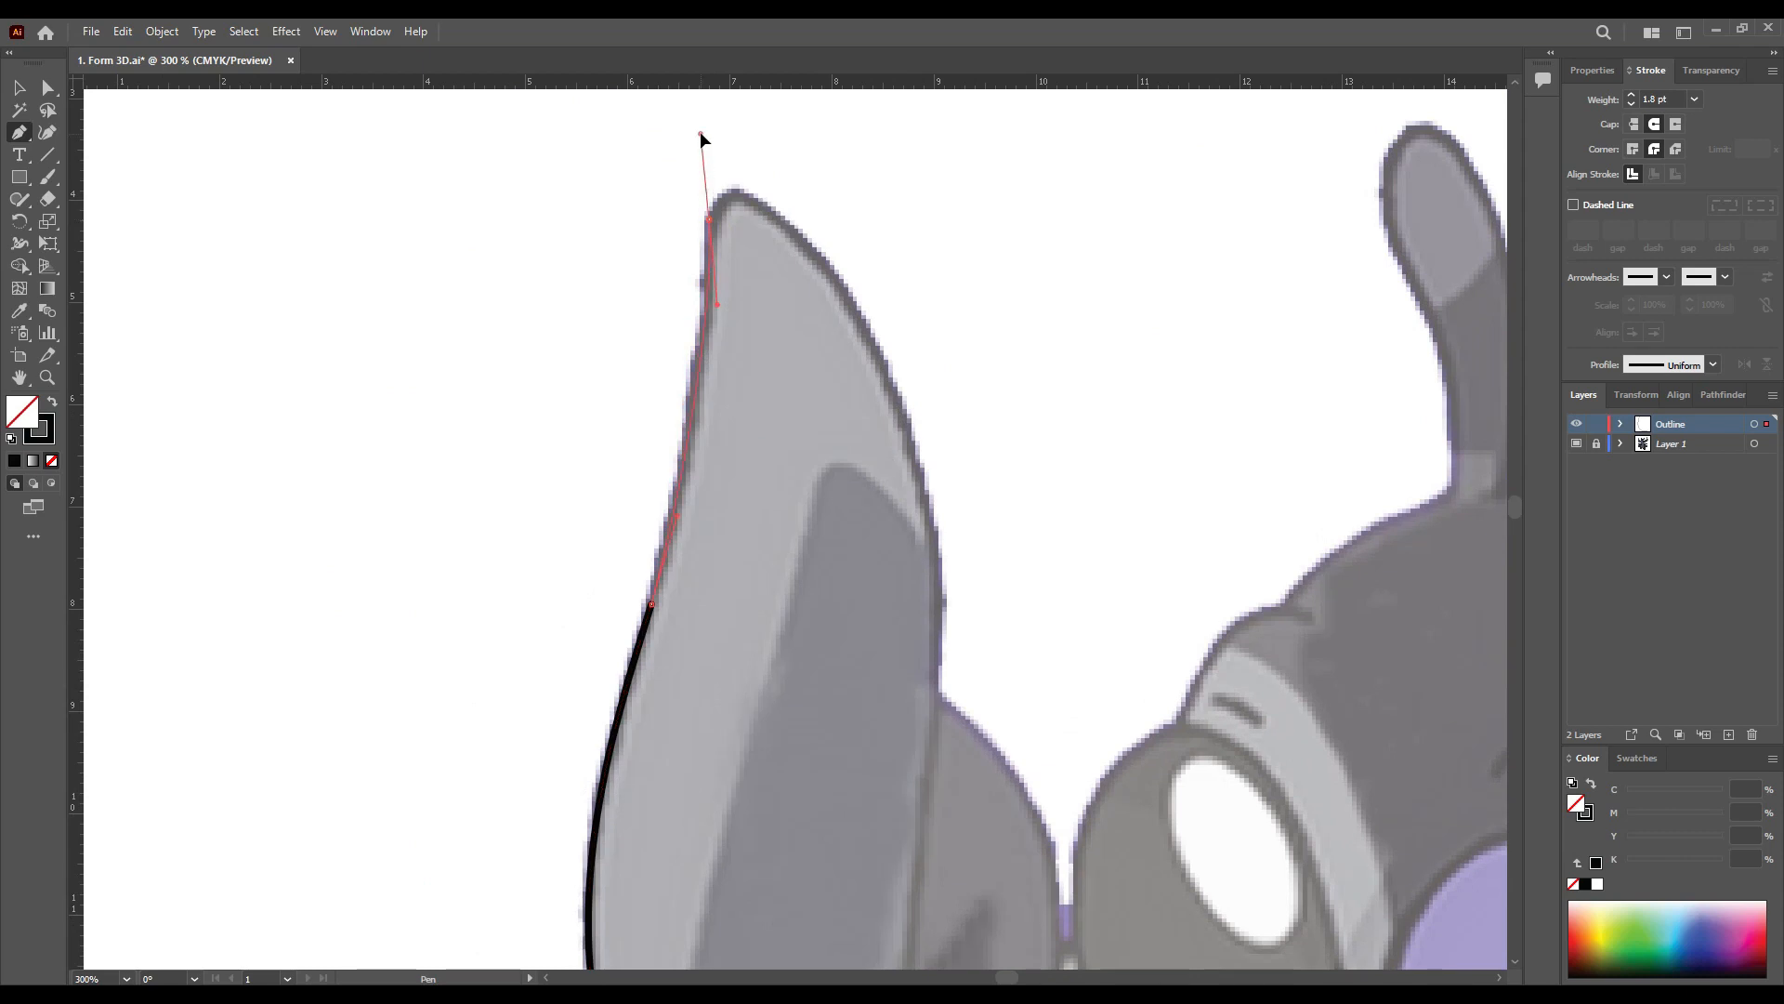
# Step: Trace the left ear's pointed tip and the upper part of its inner edge with the Pen tool
pyautogui.moveTo(685, 231); pyautogui.dragTo(664, 370)
pyautogui.scroll(-4, 663, 370)
pyautogui.scroll(3, 776, 164)
pyautogui.click(450, 386)
pyautogui.click(514, 318)
pyautogui.scroll(-5, 517, 269)
# Step: Continue the left ear's inner edge downward and join it to the outline at the lower corner beside the face
pyautogui.moveTo(617, 459); pyautogui.dragTo(638, 614)
pyautogui.scroll(1, 637, 614)
pyautogui.scroll(-3, 544, 393)
pyautogui.moveTo(562, 331); pyautogui.dragTo(539, 268)
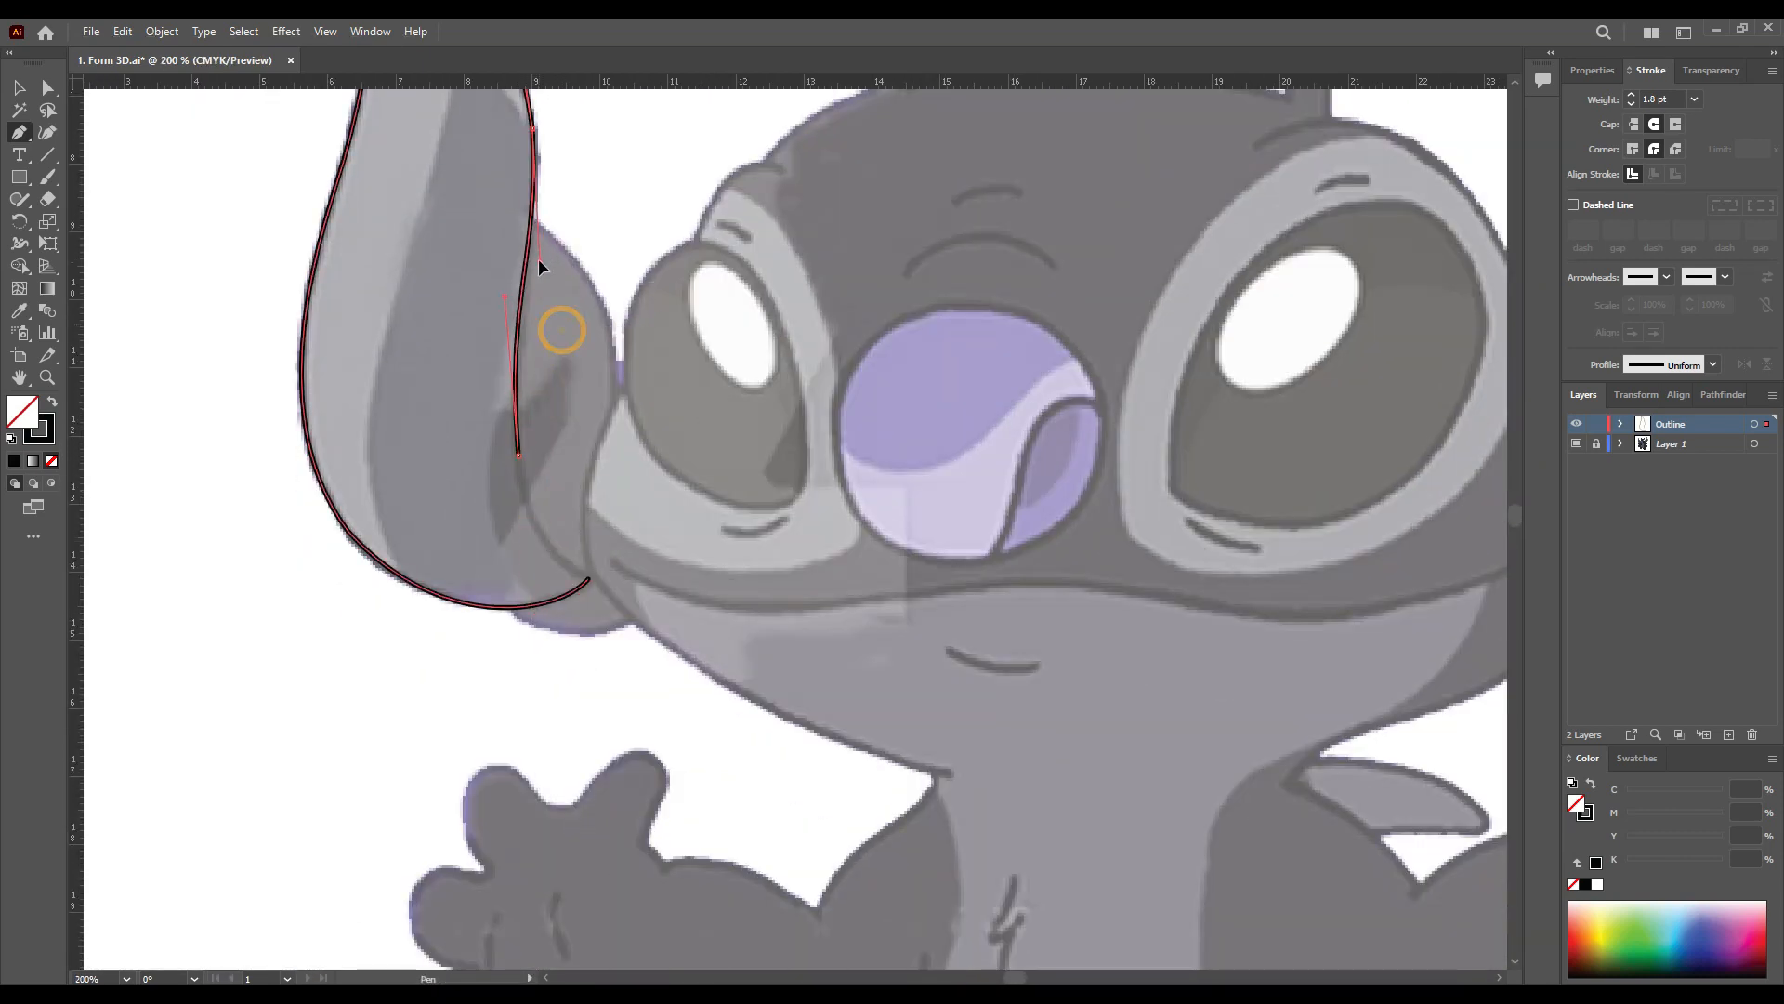
pyautogui.scroll(5, 564, 577)
pyautogui.click(649, 606)
# Step: Reshape the left ear's lower corner and adjacent curves by adjusting their anchors and handles
pyautogui.press('a')
pyautogui.moveTo(480, 718); pyautogui.dragTo(464, 530)
pyautogui.moveTo(541, 582); pyautogui.dragTo(418, 570)
pyautogui.moveTo(525, 596); pyautogui.dragTo(541, 592)
pyautogui.moveTo(463, 692); pyautogui.dragTo(460, 686)
pyautogui.moveTo(340, 522); pyautogui.dragTo(340, 543)
# Step: Trace the inner flap behind the left ear, curving down to where it meets the face
pyautogui.press('p')
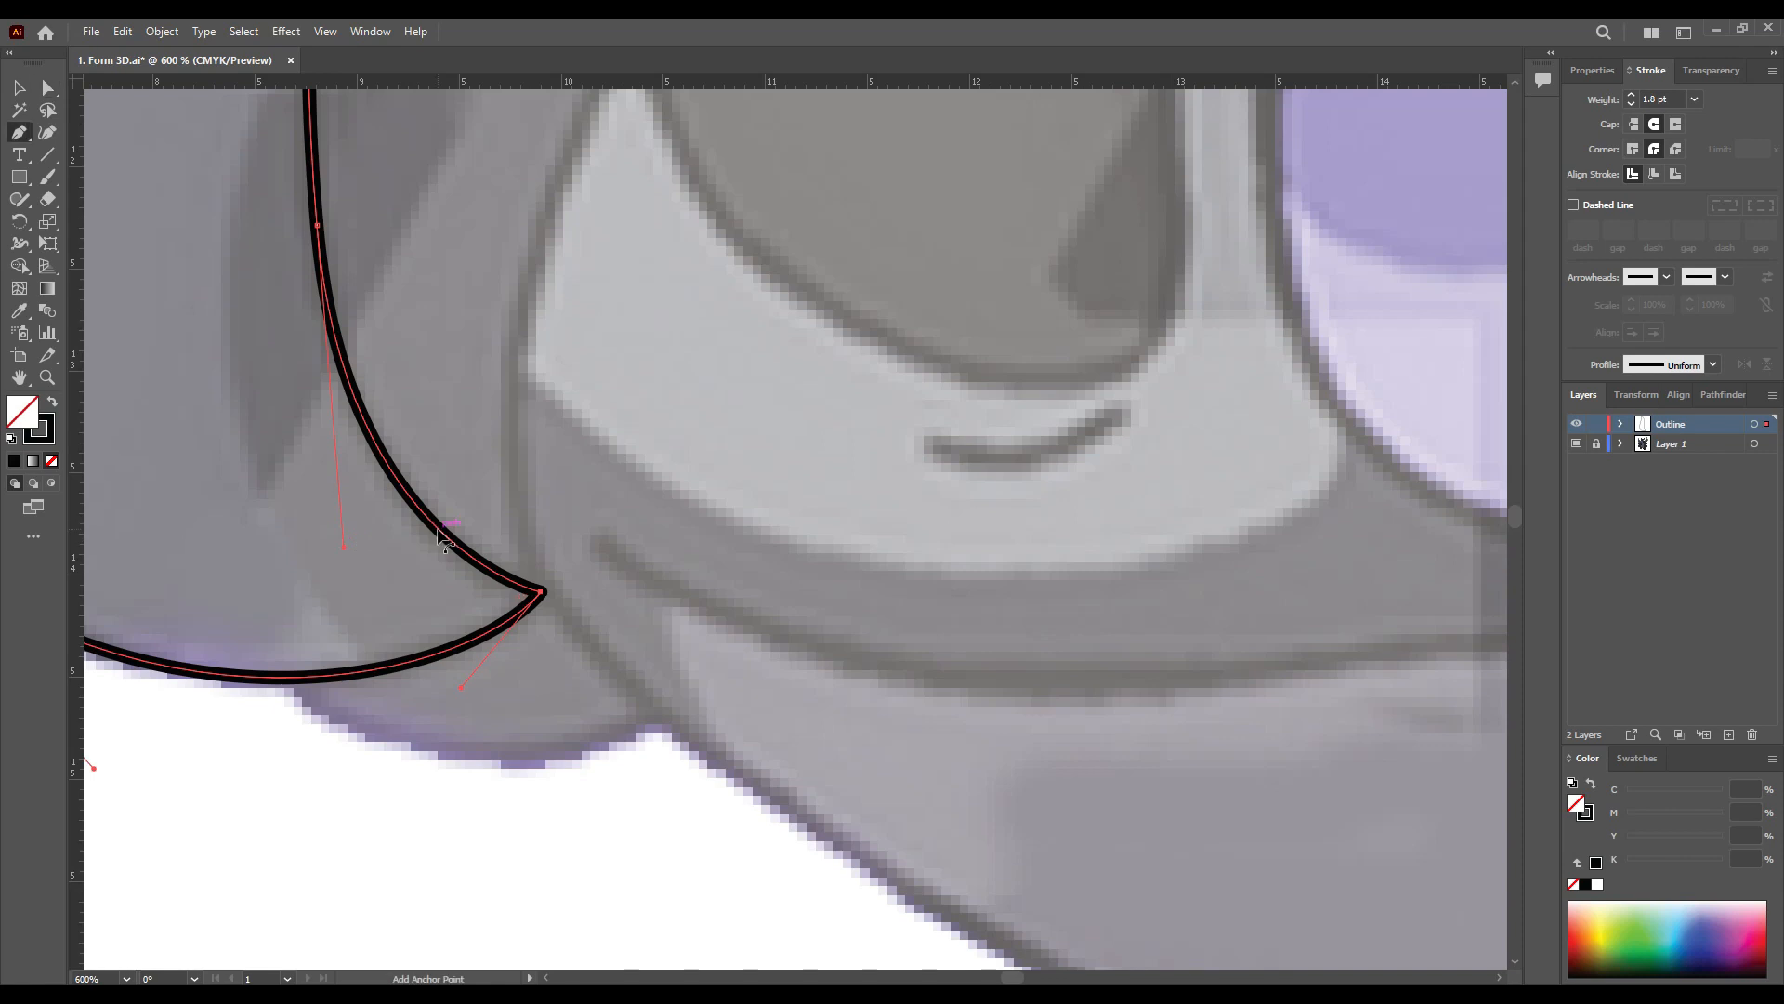
pyautogui.scroll(-2, 387, 294)
pyautogui.moveTo(504, 795); pyautogui.dragTo(511, 869)
pyautogui.scroll(-6, 483, 343)
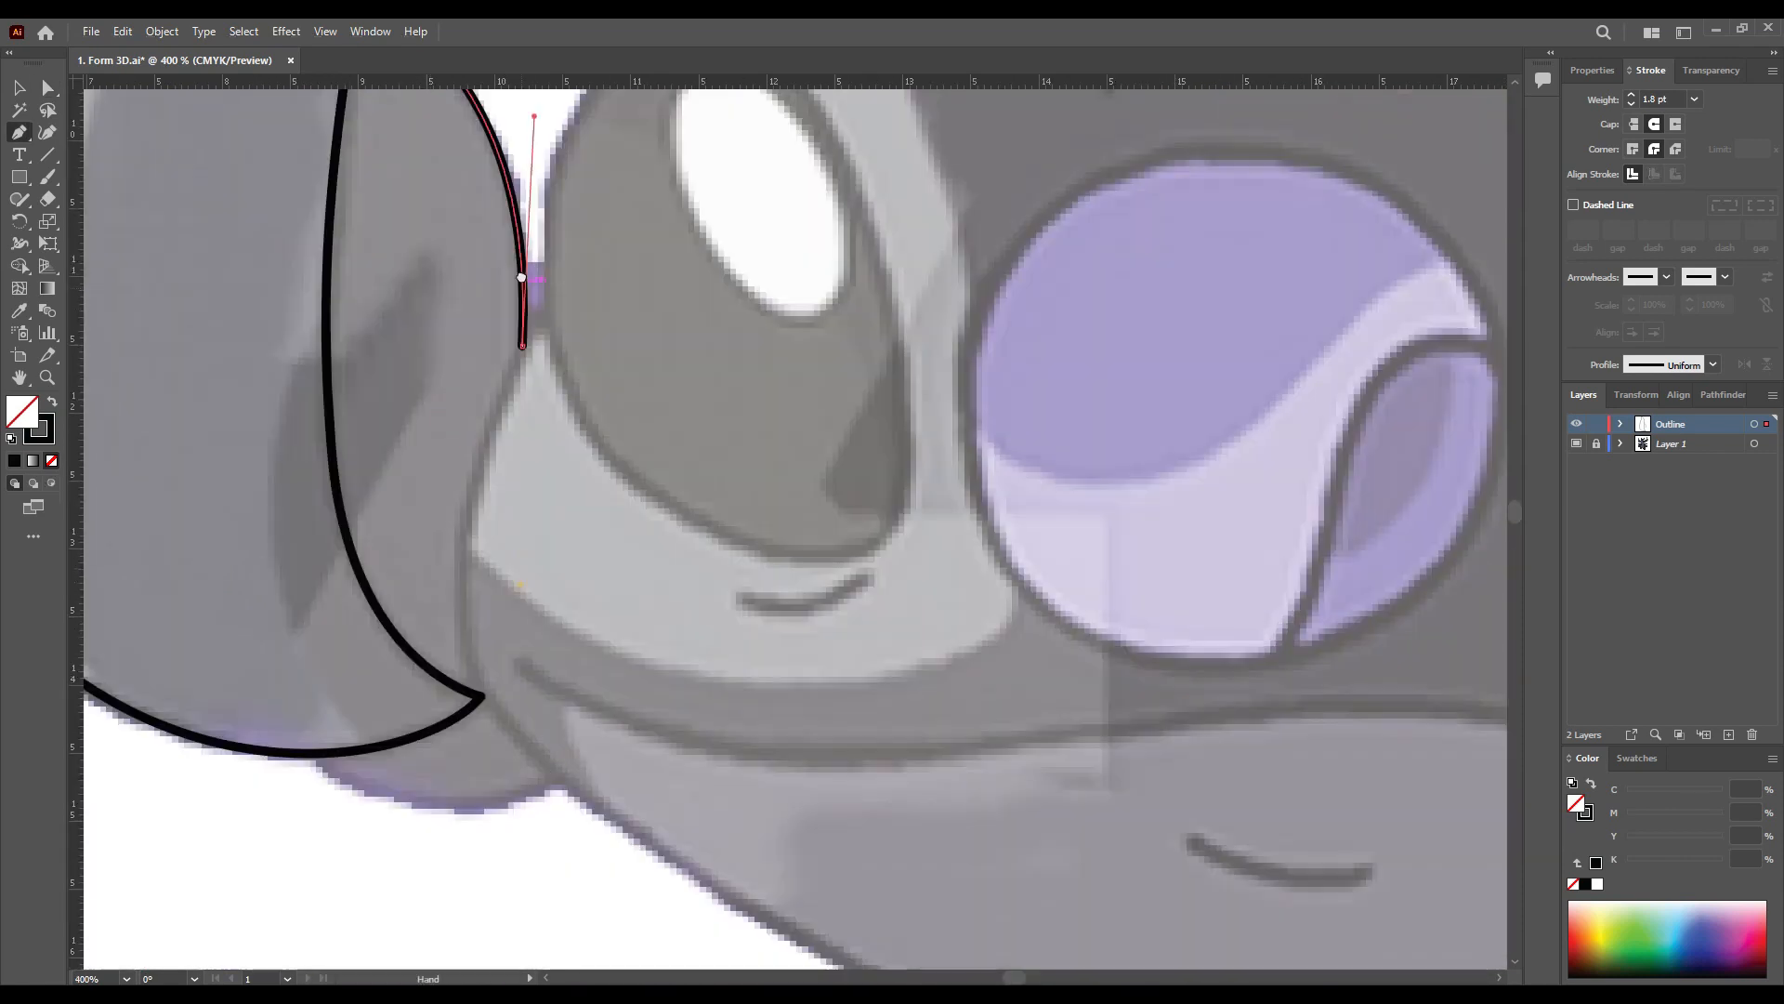
pyautogui.click(520, 329)
# Step: Extend the flap's path down the left cheek, past the ear's corner to the start of the jaw
pyautogui.scroll(-3, 461, 613)
pyautogui.moveTo(460, 613); pyautogui.dragTo(589, 629)
pyautogui.scroll(3, 438, 372)
pyautogui.moveTo(427, 587); pyautogui.dragTo(426, 604)
pyautogui.scroll(-3, 426, 609)
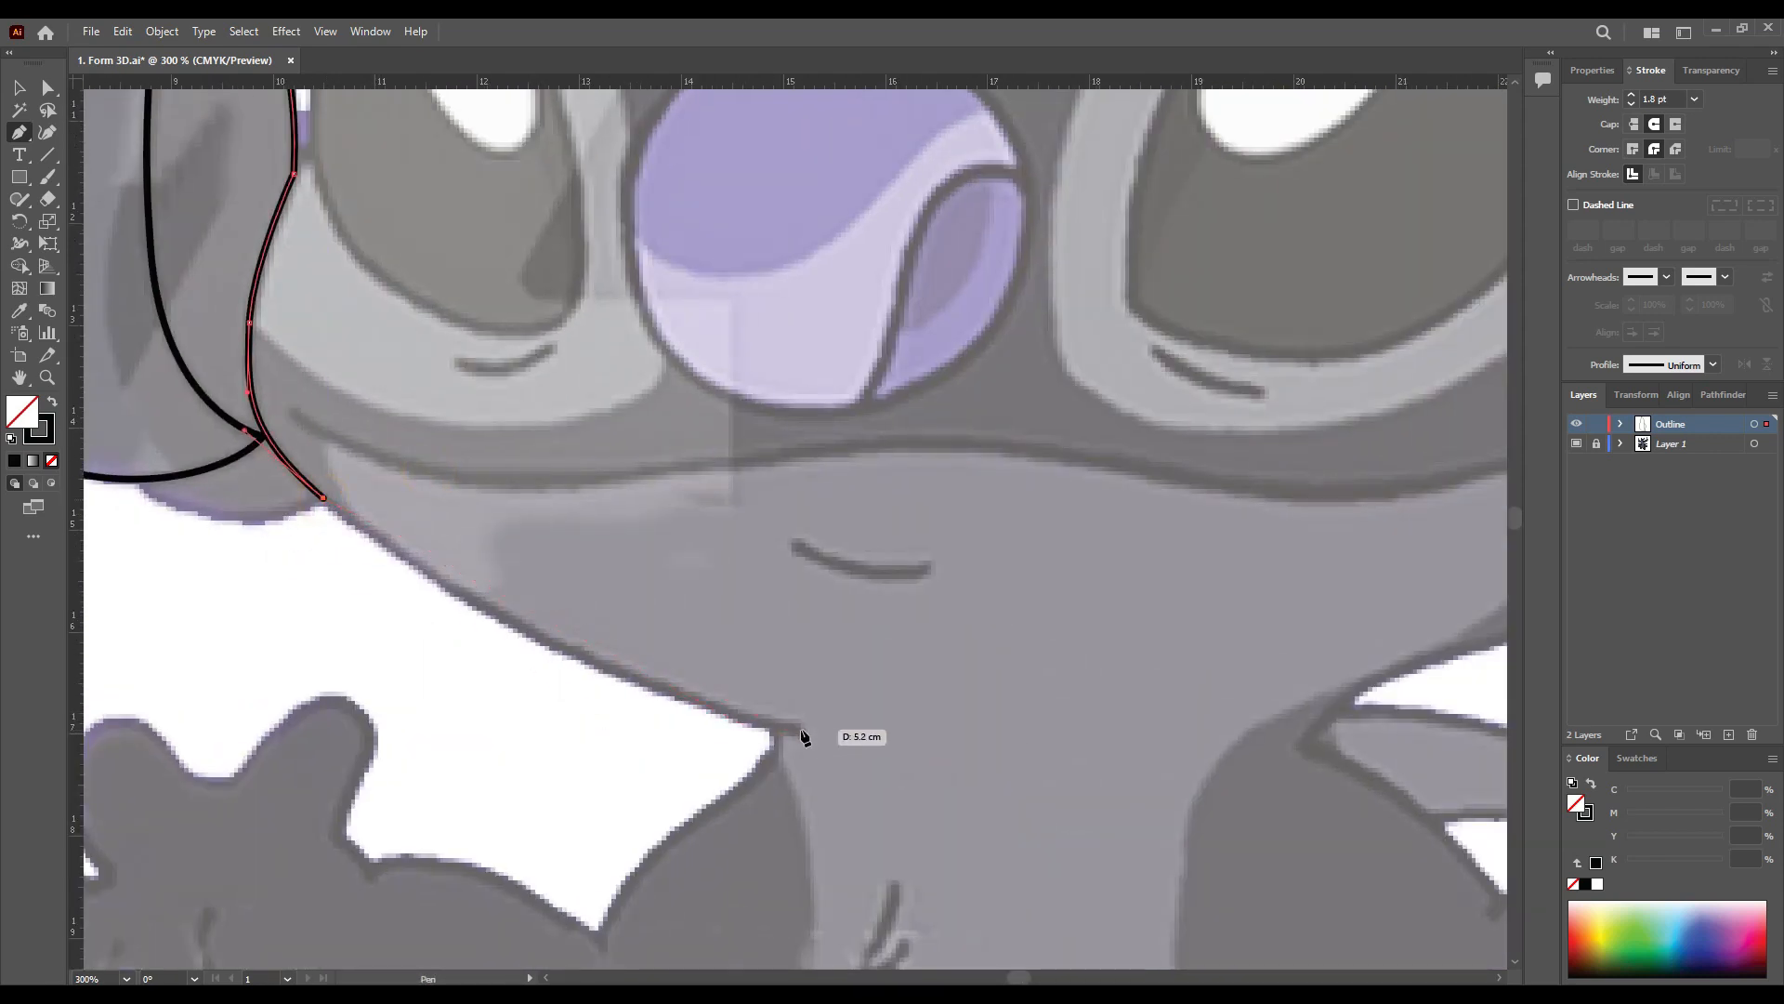
# Step: Trace the jawline from the left cheek to the neck and refine the curve of the ear flap
pyautogui.moveTo(1046, 772); pyautogui.dragTo(1046, 772)
pyautogui.scroll(3, 677, 538)
pyautogui.moveTo(605, 609); pyautogui.dragTo(613, 614)
pyautogui.scroll(-5, 486, 514)
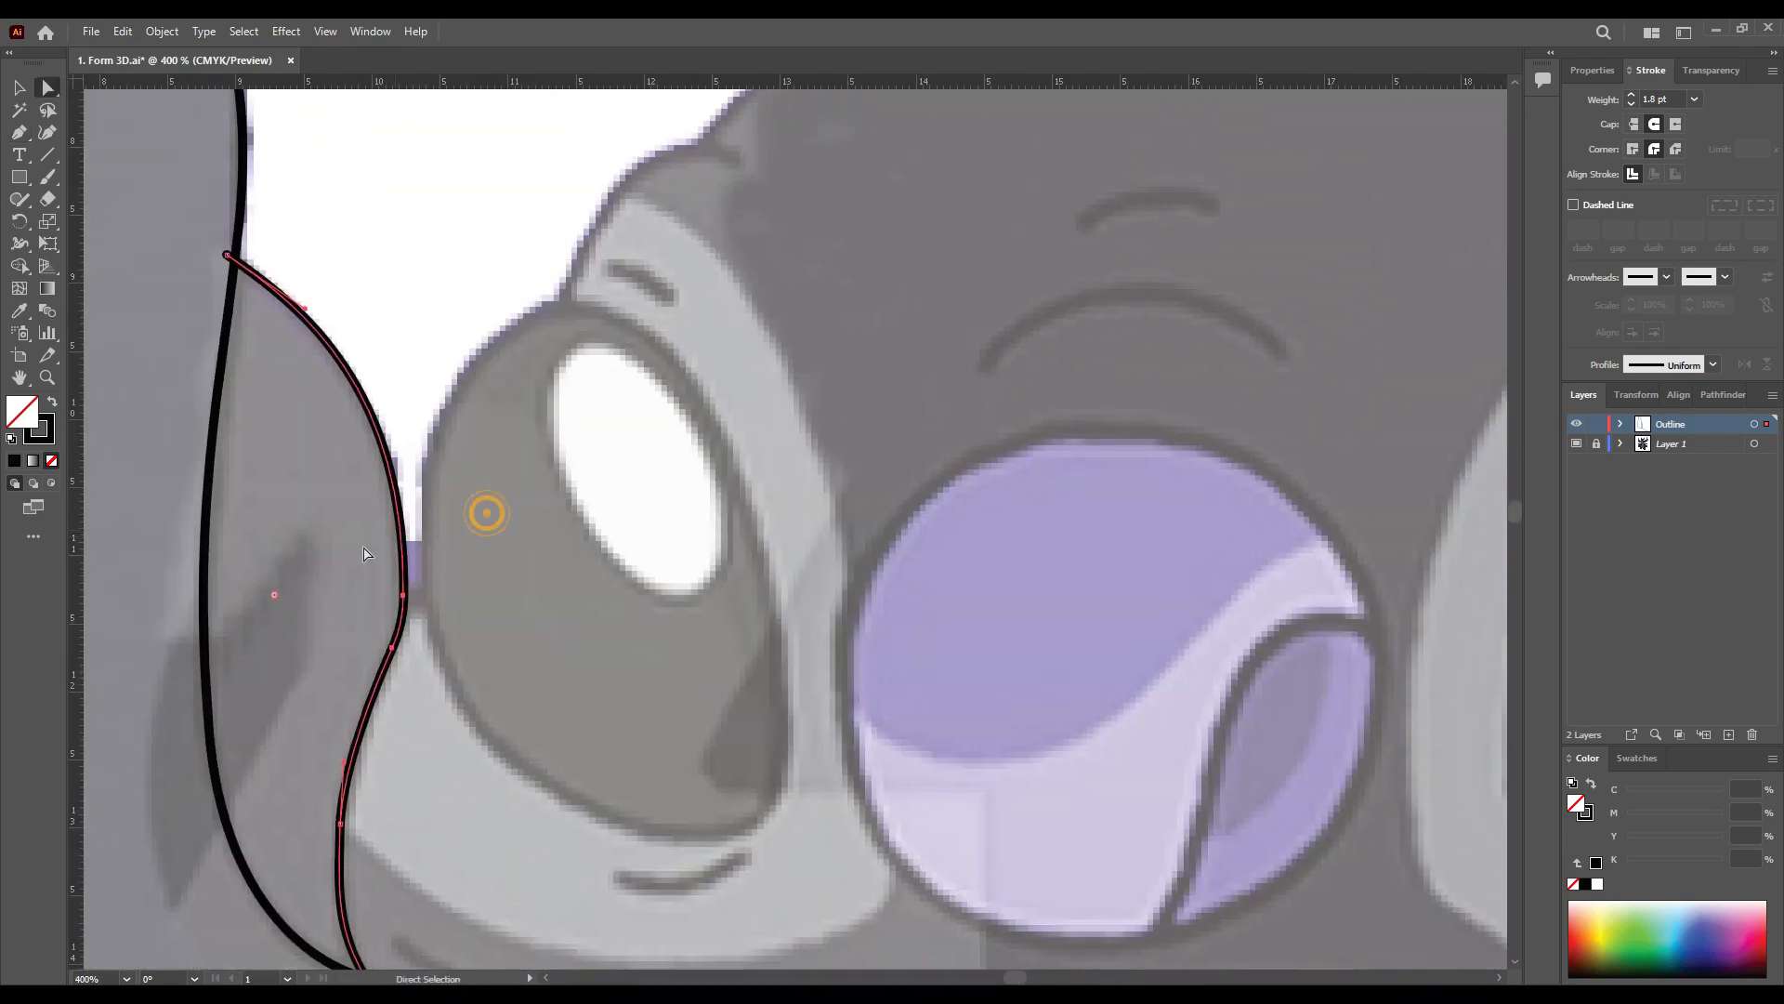
pyautogui.scroll(3, 317, 686)
pyautogui.moveTo(292, 649); pyautogui.dragTo(308, 667)
# Step: Trace the small curved lobe beneath the left ear up to the jawline
pyautogui.scroll(-1, 623, 458)
pyautogui.moveTo(613, 446); pyautogui.dragTo(343, 646)
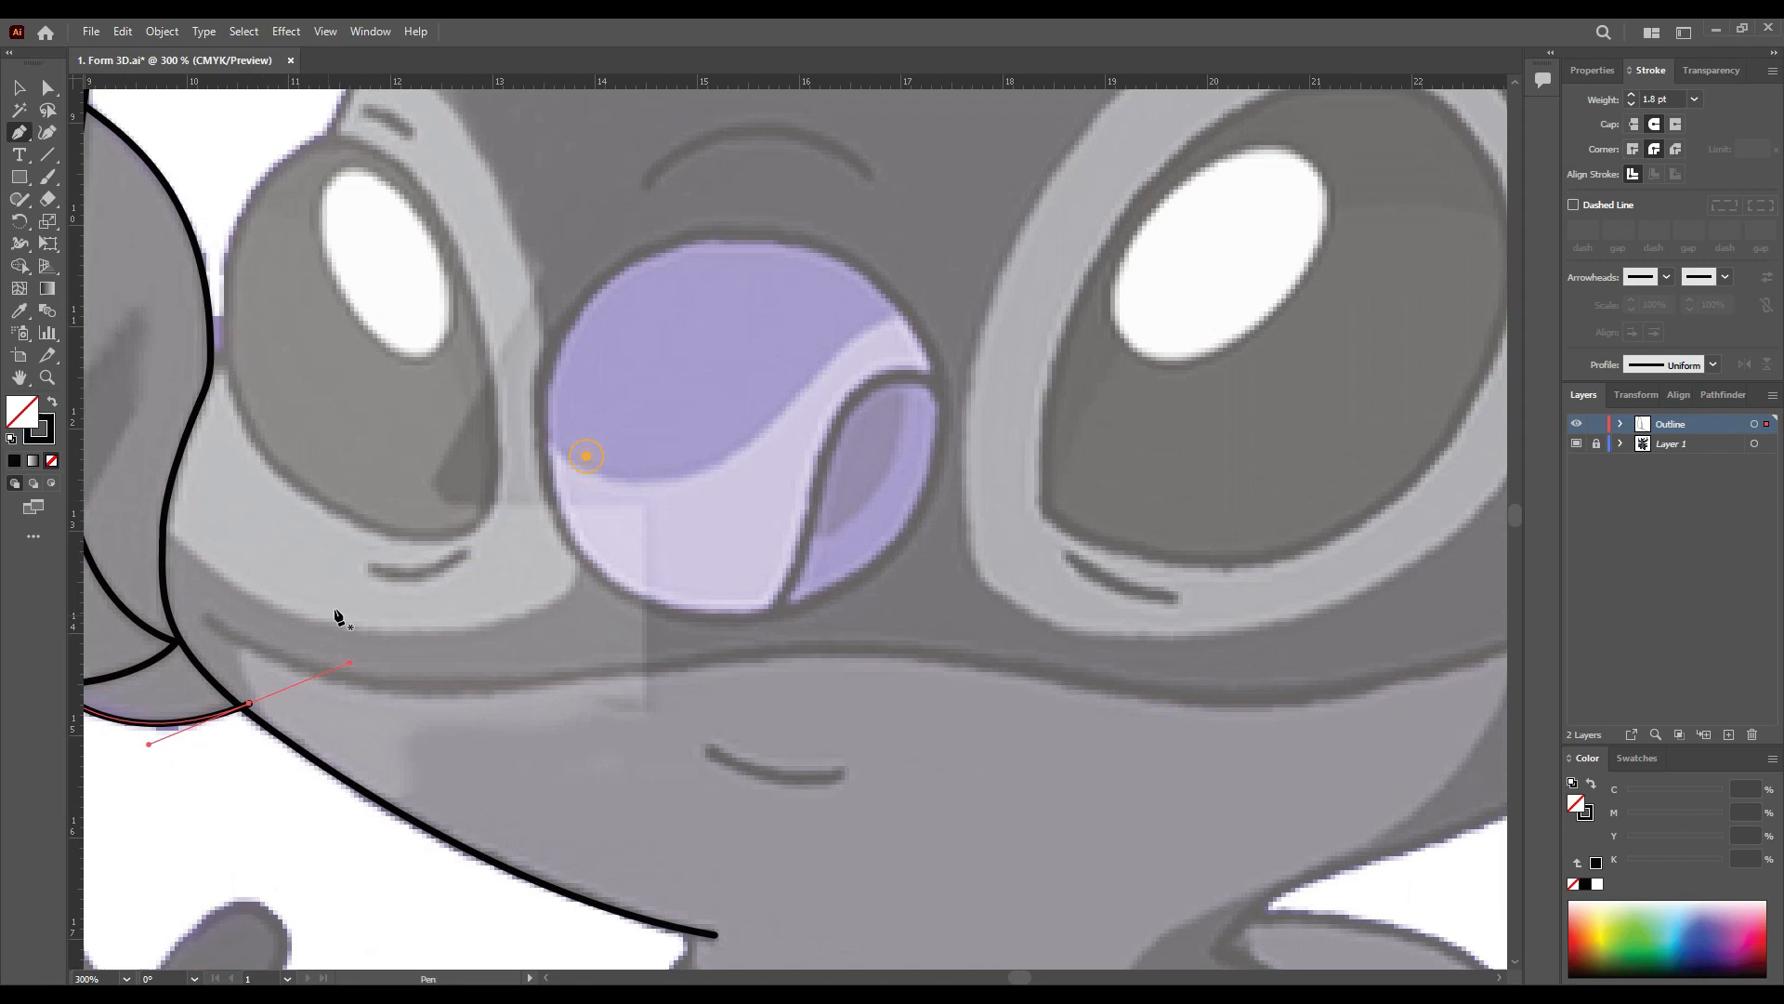
pyautogui.scroll(-1, 336, 618)
# Step: Draw a short straight line connecting the left ear flap to the left eye
pyautogui.scroll(4, 292, 550)
pyautogui.click(303, 547)
pyautogui.click(356, 547)
# Step: Trace the left eye's outer side and lower curve around to its inner corner
pyautogui.scroll(-3, 353, 543)
pyautogui.moveTo(353, 539); pyautogui.dragTo(354, 439)
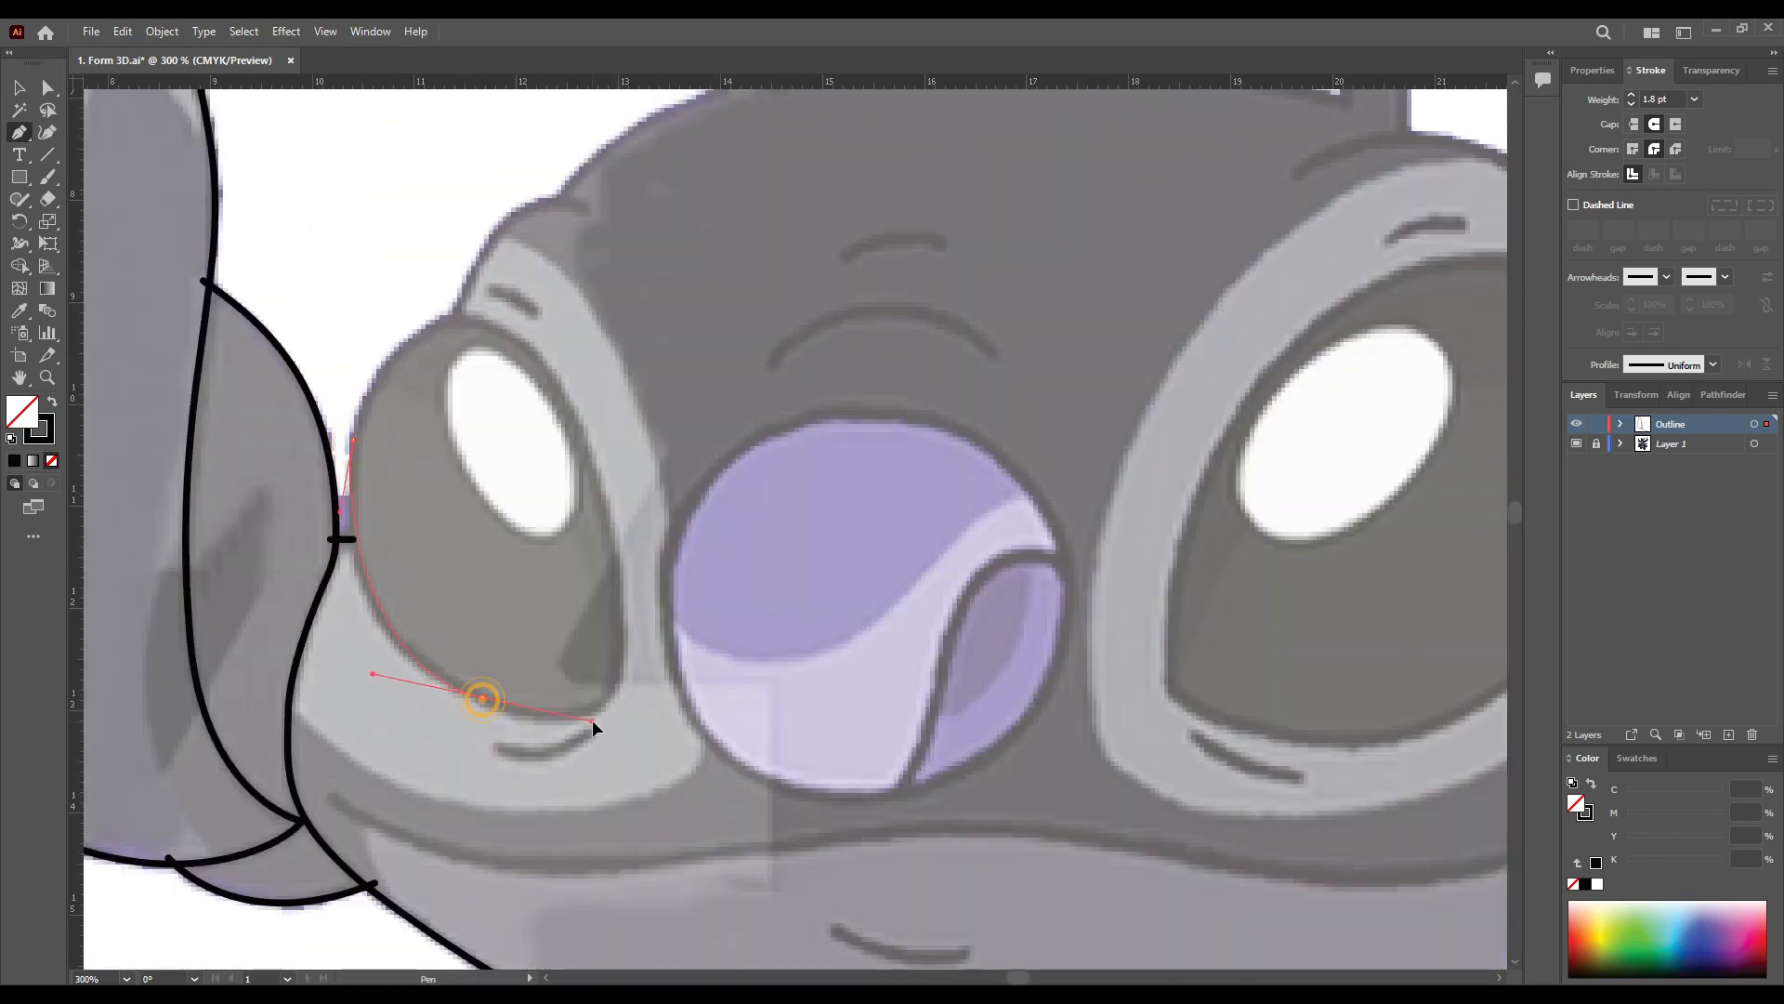
pyautogui.scroll(3, 604, 753)
pyautogui.moveTo(631, 722); pyautogui.dragTo(971, 708)
pyautogui.press('a')
pyautogui.scroll(-1, 585, 730)
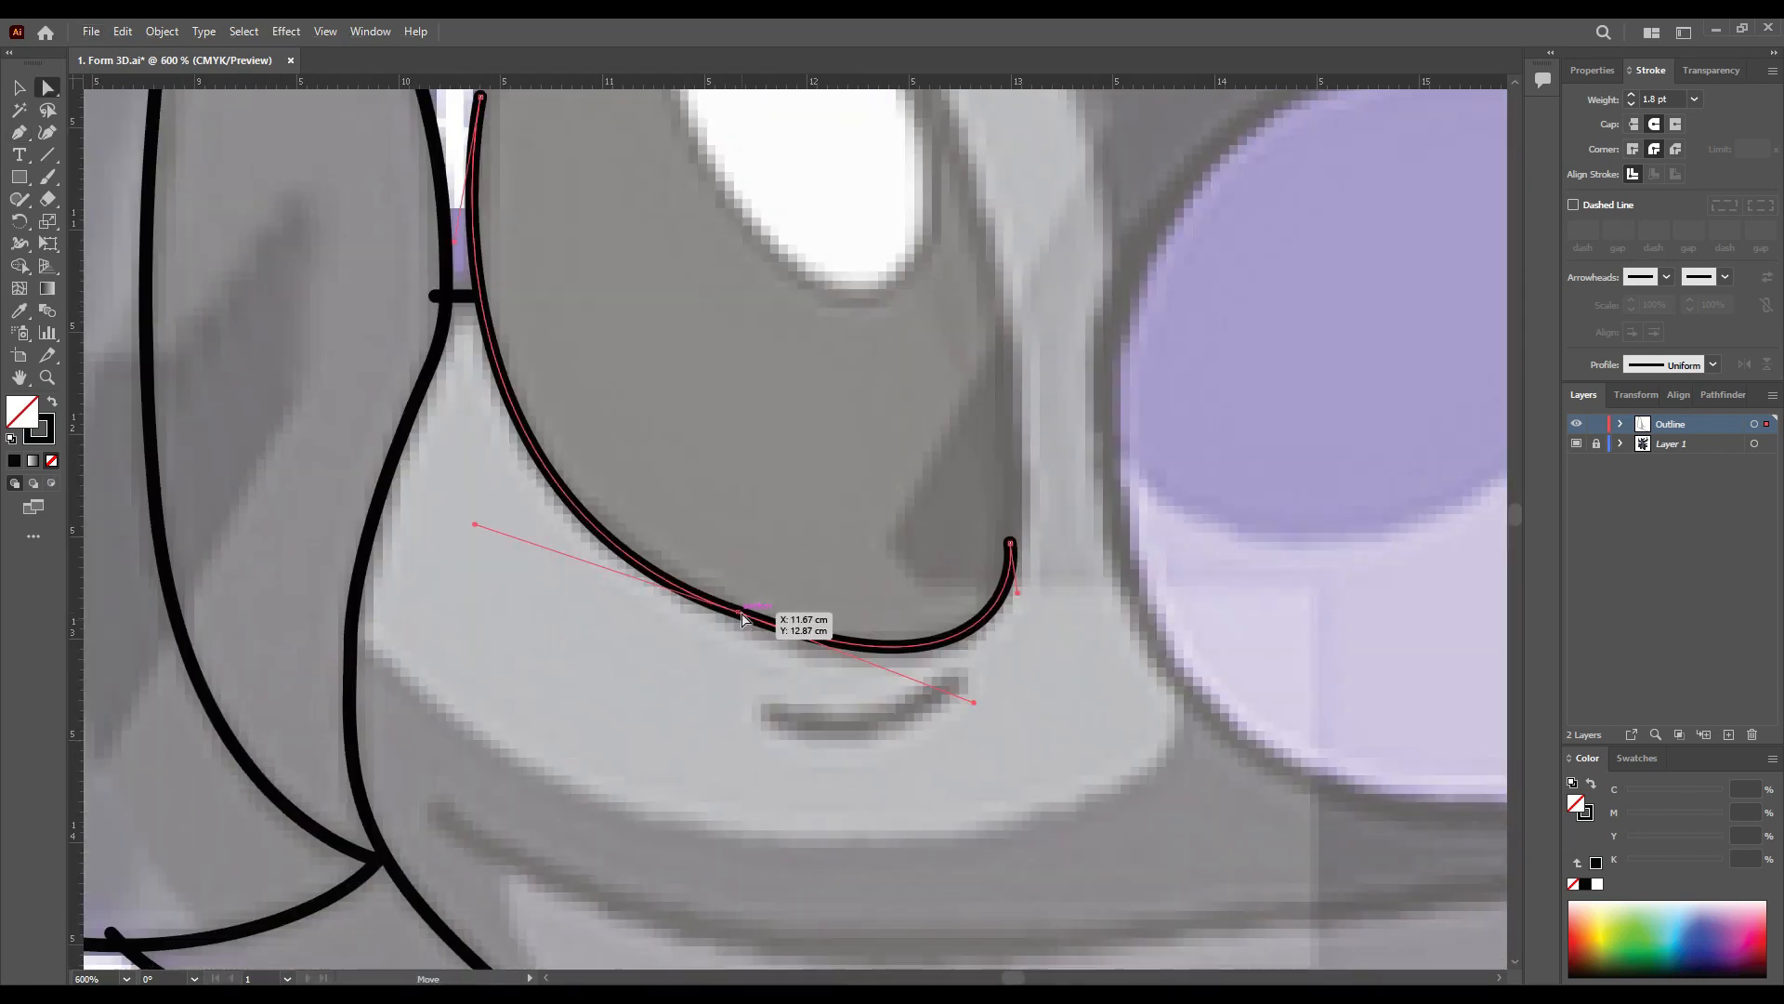
# Step: Reshape the left eye's lower curve and inner corner by adjusting the anchors and handles
pyautogui.moveTo(741, 613); pyautogui.dragTo(739, 622)
pyautogui.moveTo(690, 604); pyautogui.dragTo(728, 677)
pyautogui.moveTo(514, 603); pyautogui.dragTo(507, 570)
pyautogui.moveTo(1013, 783); pyautogui.dragTo(936, 871)
pyautogui.moveTo(974, 710); pyautogui.dragTo(978, 706)
pyautogui.moveTo(983, 755); pyautogui.dragTo(979, 771)
pyautogui.moveTo(975, 703); pyautogui.dragTo(974, 841)
# Step: Continue the left eye's outline up the inner side, over the top, and close the path
pyautogui.press('p')
pyautogui.click(976, 843)
pyautogui.scroll(-3, 938, 759)
pyautogui.moveTo(963, 649); pyautogui.dragTo(785, 526)
pyautogui.scroll(2, 785, 528)
pyautogui.moveTo(669, 397); pyautogui.dragTo(560, 204)
pyautogui.moveTo(407, 486); pyautogui.dragTo(400, 568)
# Step: Refine the anchors and handles along the left eye's upper curve to match the reference, and deselect it
pyautogui.press('a')
pyautogui.moveTo(559, 204); pyautogui.dragTo(522, 227)
pyautogui.click(668, 397)
pyautogui.scroll(4, 675, 391)
pyautogui.moveTo(659, 404)
pyautogui.mouseDown()
pyautogui.moveTo(639, 423)
pyautogui.moveTo(655, 410)
pyautogui.mouseUp()
pyautogui.scroll(-5, 656, 418)
pyautogui.scroll(4, 477, 453)
pyautogui.moveTo(436, 375)
pyautogui.mouseDown()
pyautogui.moveTo(464, 363)
pyautogui.moveTo(445, 375)
pyautogui.mouseUp()
pyautogui.scroll(-1, 586, 194)
pyautogui.press('v')
pyautogui.click(666, 536)
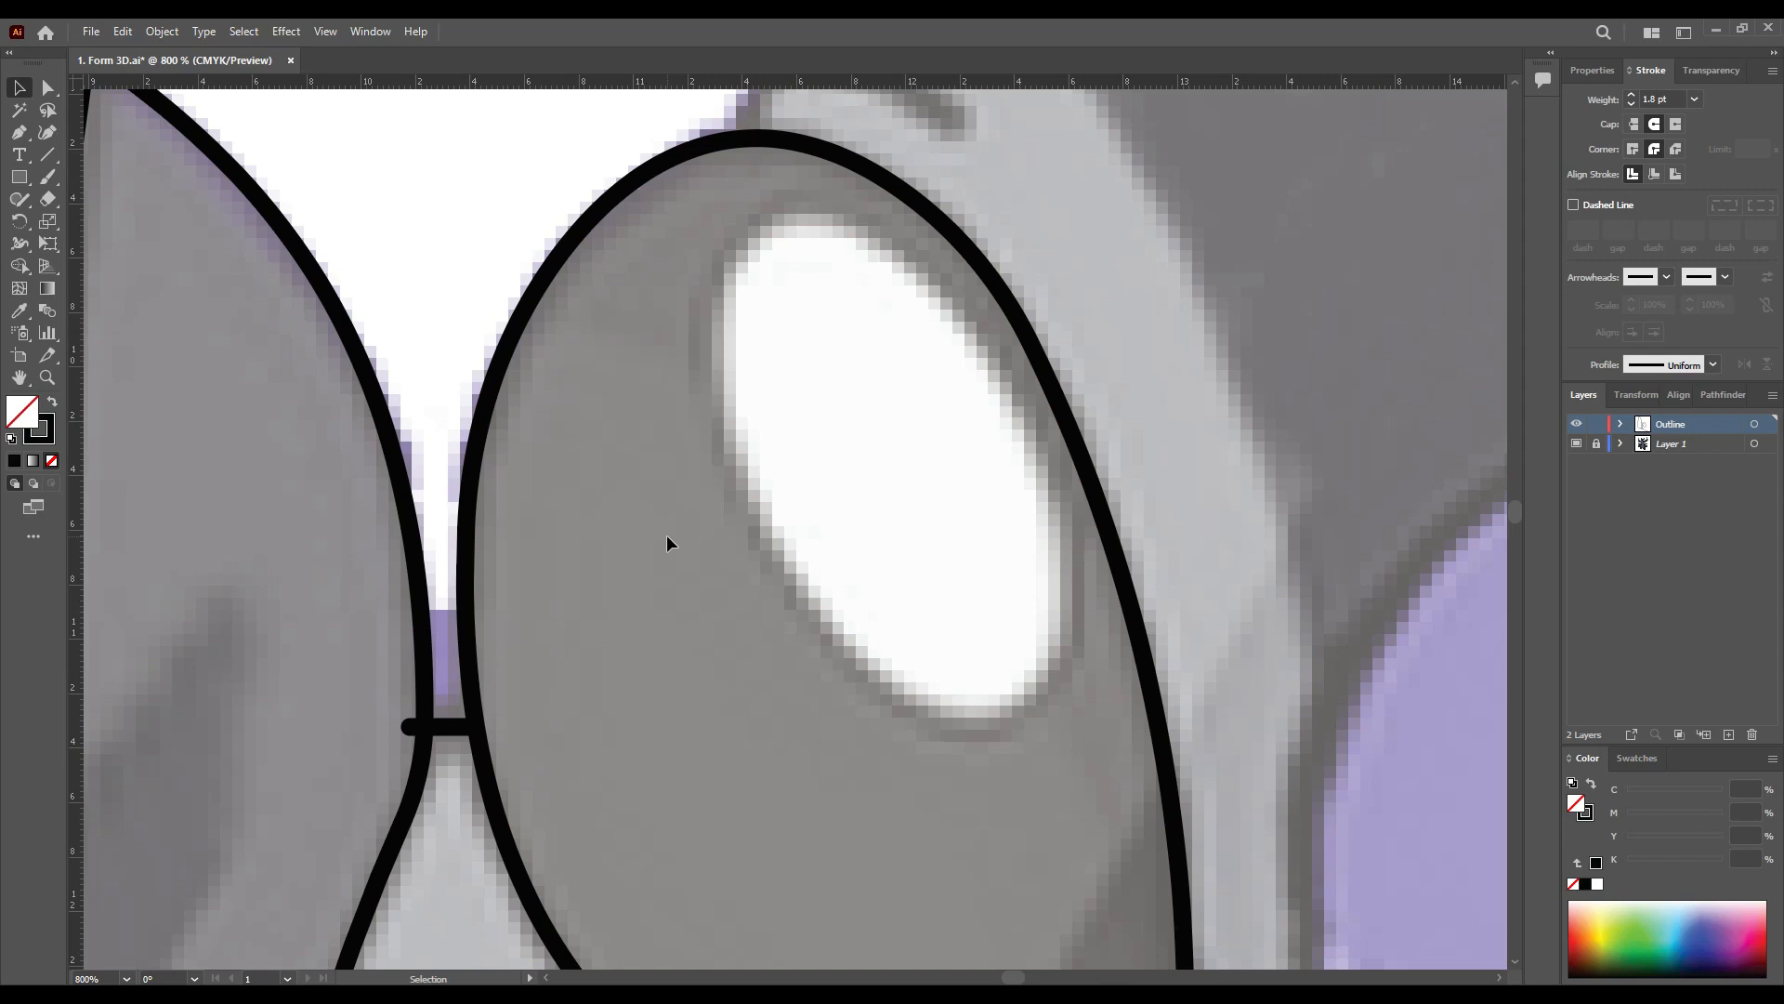
# Step: Draw an ellipse over the left eye's white highlight and rotate and move it to match the slant
pyautogui.scroll(-1, 648, 584)
pyautogui.moveTo(637, 609); pyautogui.dragTo(442, 636)
pyautogui.press('l')
pyautogui.moveTo(517, 359); pyautogui.dragTo(713, 743)
pyautogui.moveTo(727, 754); pyautogui.dragTo(791, 697)
pyautogui.moveTo(615, 551); pyautogui.dragTo(622, 523)
pyautogui.moveTo(713, 484); pyautogui.dragTo(726, 481)
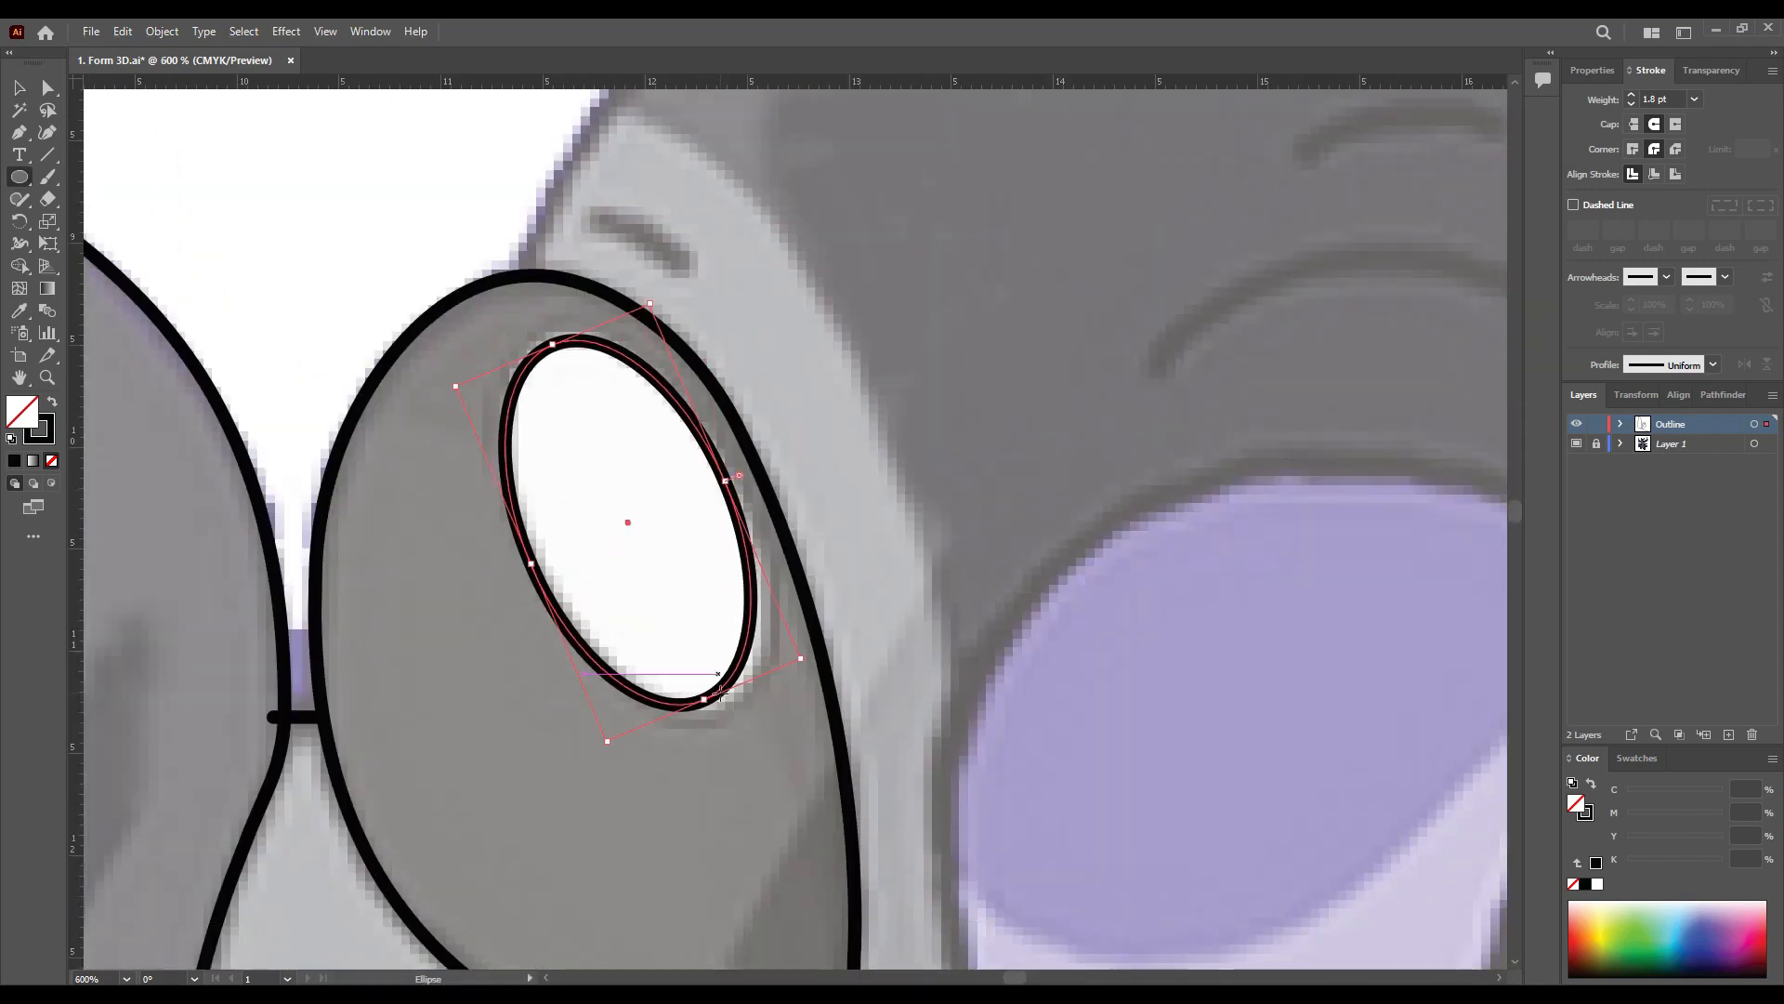
# Step: Fine-tune the highlight ellipse's size and rotation to fit the white area, and deselect it
pyautogui.moveTo(810, 663); pyautogui.dragTo(817, 653)
pyautogui.moveTo(712, 695); pyautogui.dragTo(723, 709)
pyautogui.moveTo(727, 483); pyautogui.dragTo(732, 480)
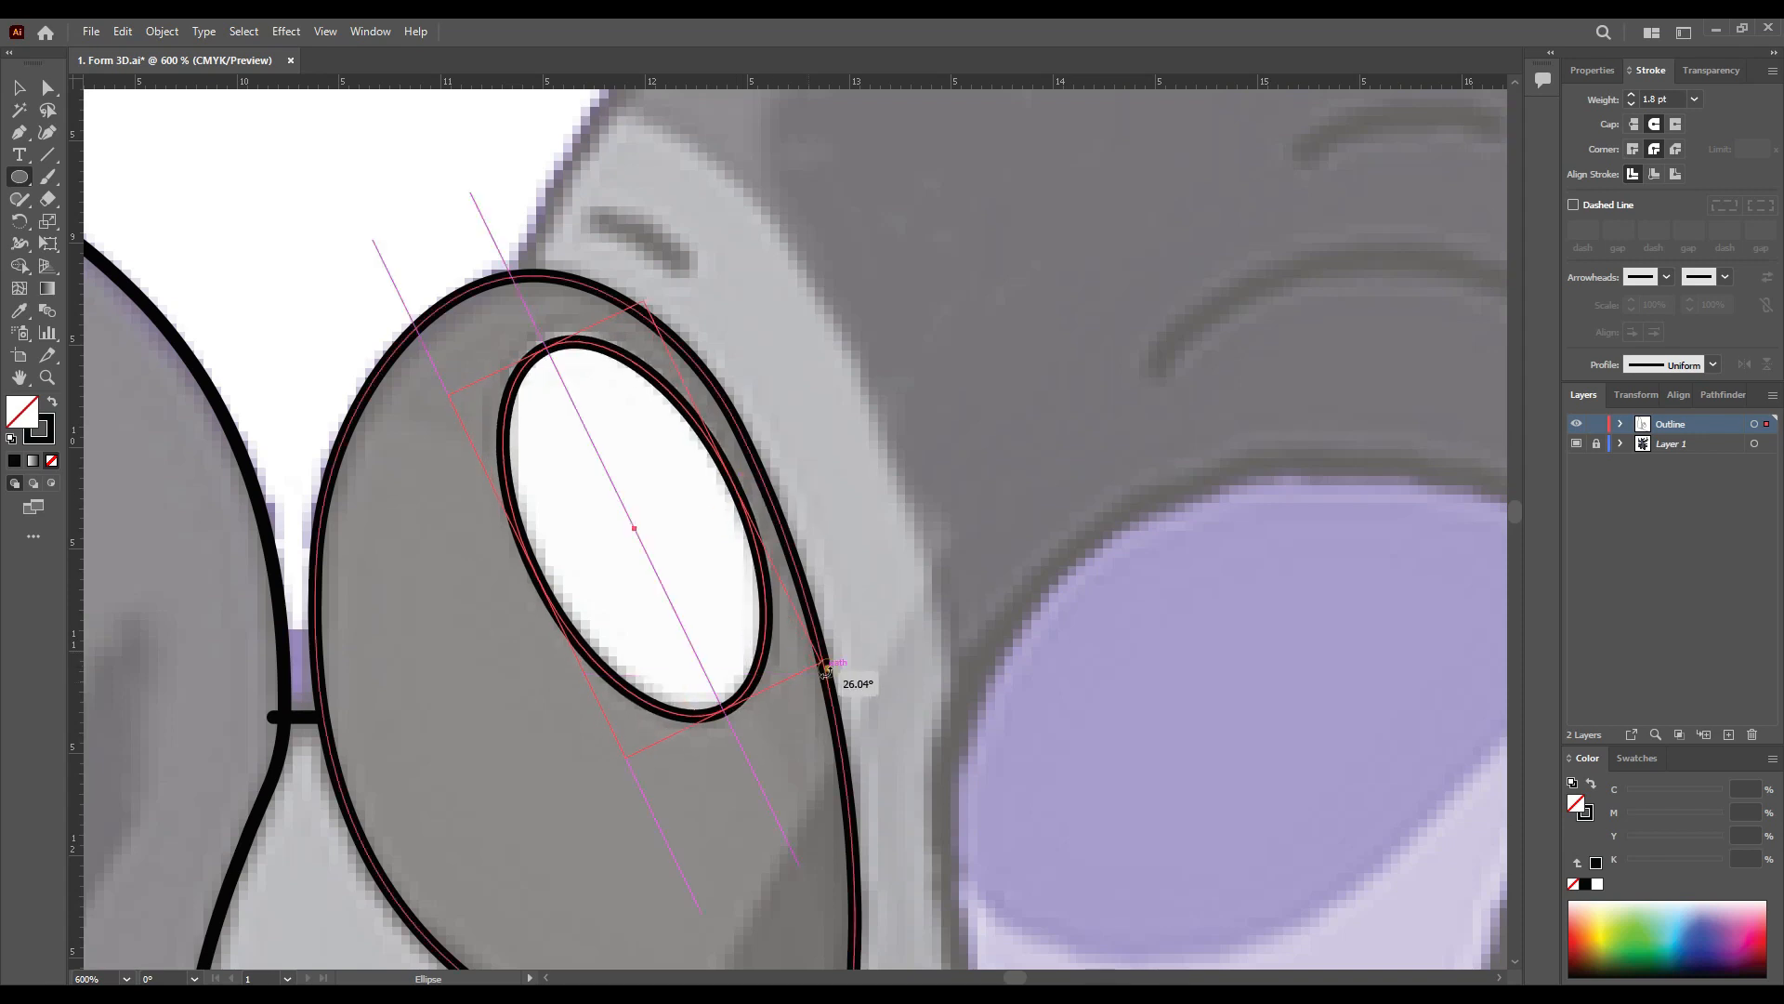
pyautogui.moveTo(537, 575); pyautogui.dragTo(542, 573)
pyautogui.moveTo(549, 344); pyautogui.dragTo(545, 335)
pyautogui.press('v')
pyautogui.click(308, 330)
# Step: Trace the upper part of the dark shading edge inside the left ear and adjust its curve
pyautogui.scroll(-4, 308, 330)
pyautogui.scroll(1, 406, 288)
pyautogui.moveTo(406, 288); pyautogui.dragTo(847, 443)
pyautogui.press('p')
pyautogui.moveTo(638, 381); pyautogui.dragTo(577, 274)
pyautogui.scroll(2, 549, 292)
pyautogui.press('a')
pyautogui.moveTo(727, 472); pyautogui.dragTo(728, 477)
pyautogui.moveTo(538, 522); pyautogui.dragTo(606, 402)
# Step: Continue the left ear's shading edge down past the ear's lower outline, smooth its curves, and deselect it
pyautogui.press('p')
pyautogui.click(615, 223)
pyautogui.scroll(-2, 682, 257)
pyautogui.moveTo(587, 470); pyautogui.dragTo(542, 386)
pyautogui.scroll(2, 542, 573)
pyautogui.moveTo(698, 764); pyautogui.dragTo(858, 916)
pyautogui.moveTo(577, 284)
pyautogui.mouseDown()
pyautogui.moveTo(597, 283)
pyautogui.moveTo(579, 309)
pyautogui.mouseUp()
pyautogui.moveTo(633, 201); pyautogui.dragTo(579, 337)
pyautogui.press('a')
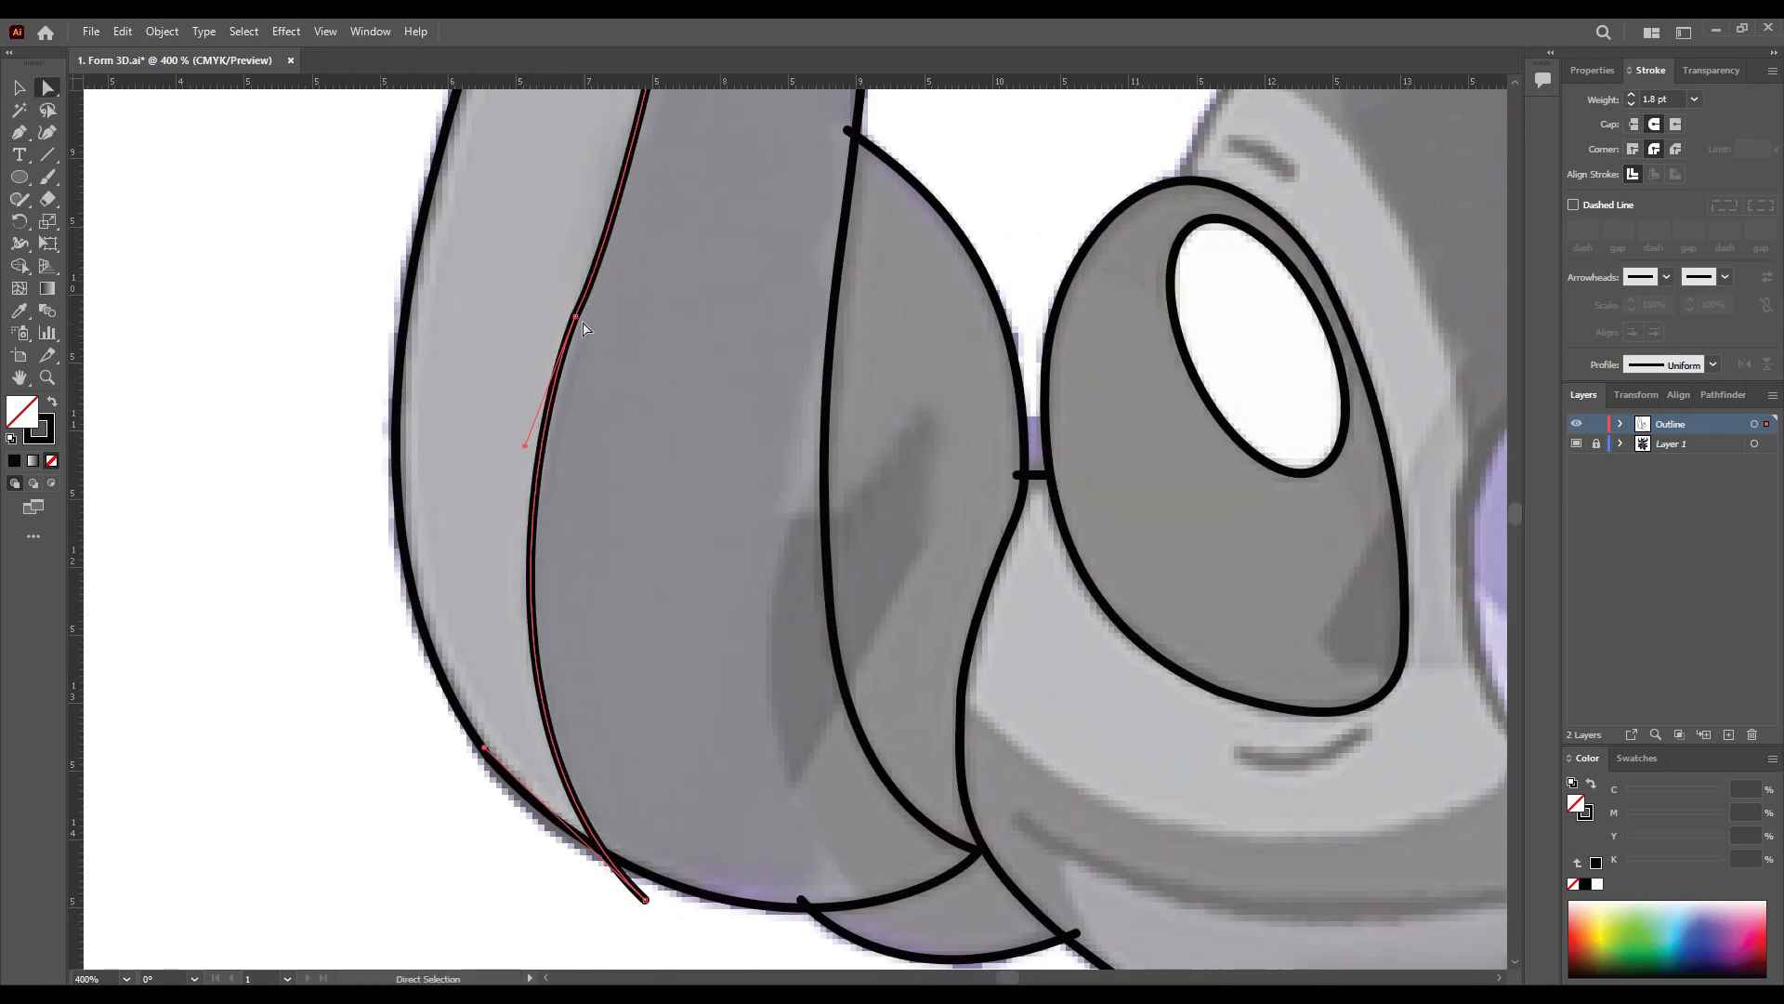
pyautogui.click(743, 547)
# Step: Trace the brow bump above the left eye down to the eye's outline and refine its curve
pyautogui.scroll(-1, 744, 547)
pyautogui.moveTo(743, 511); pyautogui.dragTo(495, 545)
pyautogui.scroll(-2, 602, 485)
pyautogui.press('p')
pyautogui.scroll(4, 825, 329)
pyautogui.moveTo(622, 377); pyautogui.dragTo(453, 349)
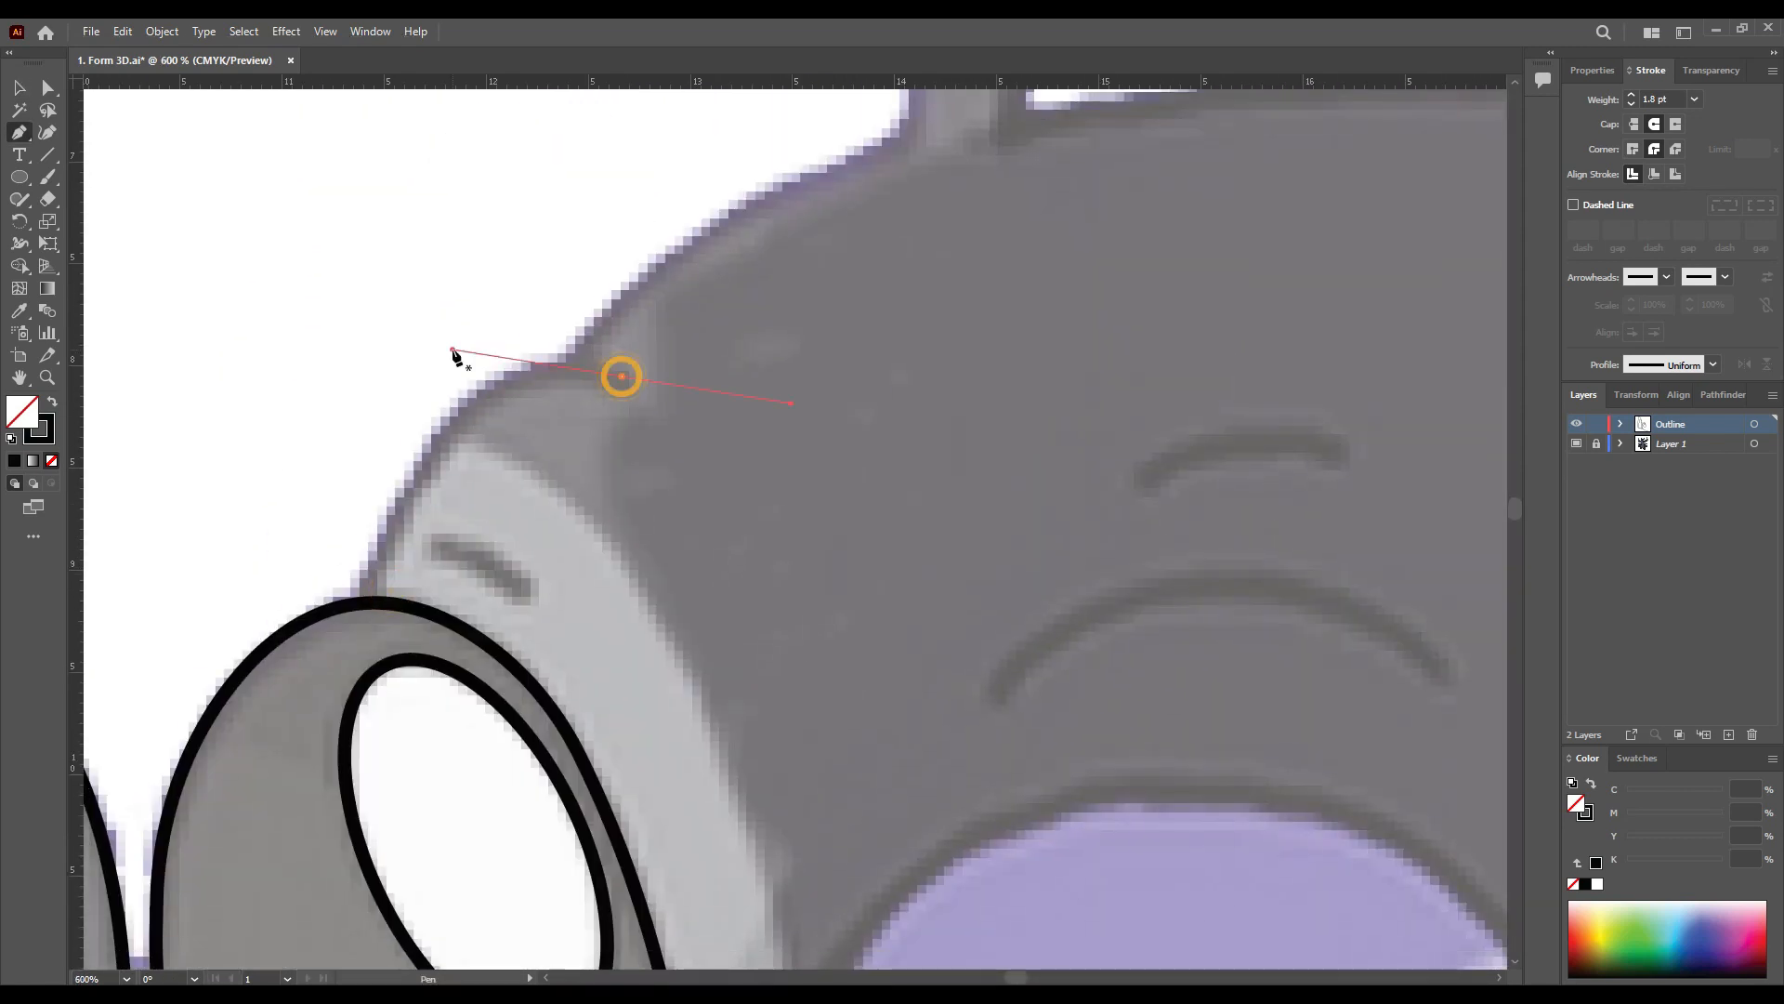
pyautogui.moveTo(346, 748); pyautogui.dragTo(323, 769)
pyautogui.keyDown('ctrl'); pyautogui.moveTo(453, 349); pyautogui.dragTo(451, 326); pyautogui.keyUp('ctrl')
# Step: Trace the head contour from the left brow to the left antenna and up the antenna's outer side
pyautogui.moveTo(542, 391); pyautogui.dragTo(269, 599)
pyautogui.moveTo(642, 353); pyautogui.dragTo(758, 314)
pyautogui.moveTo(508, 372); pyautogui.dragTo(508, 697)
pyautogui.click(641, 678)
pyautogui.moveTo(591, 303)
pyautogui.mouseDown()
pyautogui.moveTo(515, 228)
pyautogui.moveTo(528, 196)
pyautogui.mouseUp()
# Step: Trace around the left antenna's rounded tip and down its inner side back to the head
pyautogui.moveTo(529, 197); pyautogui.dragTo(533, 551)
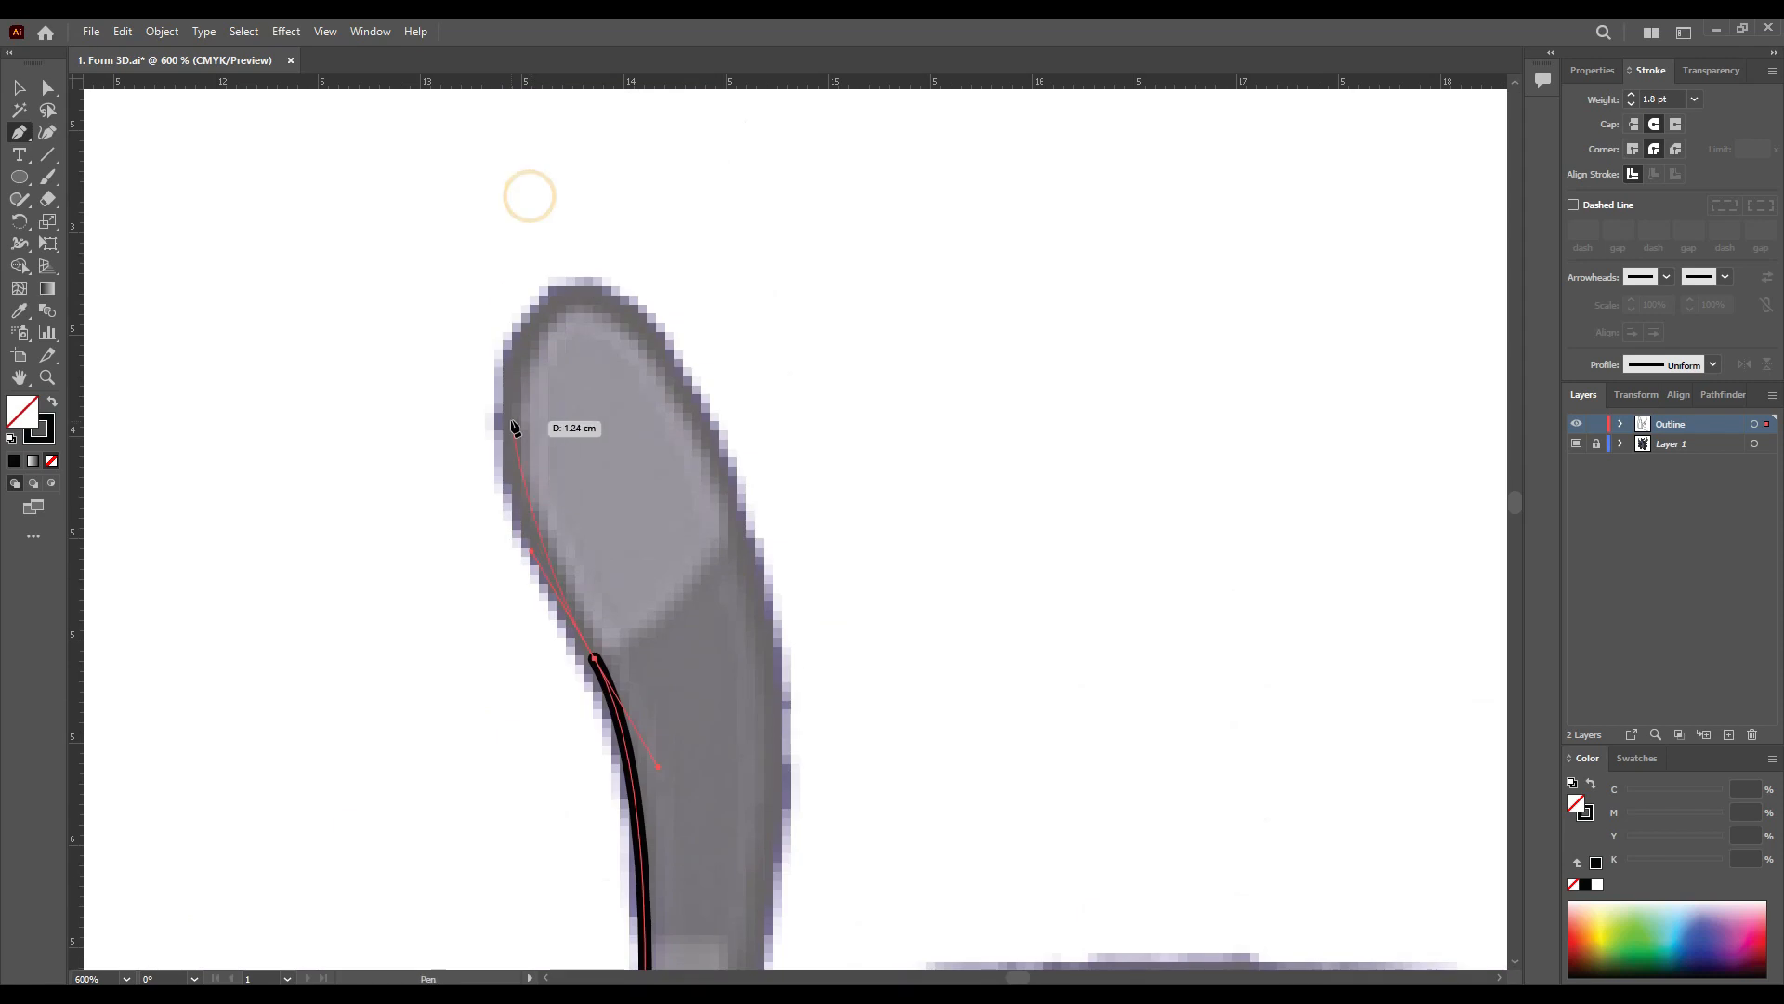
pyautogui.moveTo(704, 425); pyautogui.dragTo(757, 565)
pyautogui.moveTo(780, 704); pyautogui.dragTo(712, 498)
pyautogui.moveTo(665, 813); pyautogui.dragTo(577, 930)
pyautogui.moveTo(622, 629); pyautogui.dragTo(344, 441)
pyautogui.click(387, 486)
pyautogui.moveTo(681, 717); pyautogui.dragTo(493, 481)
pyautogui.scroll(-2, 493, 480)
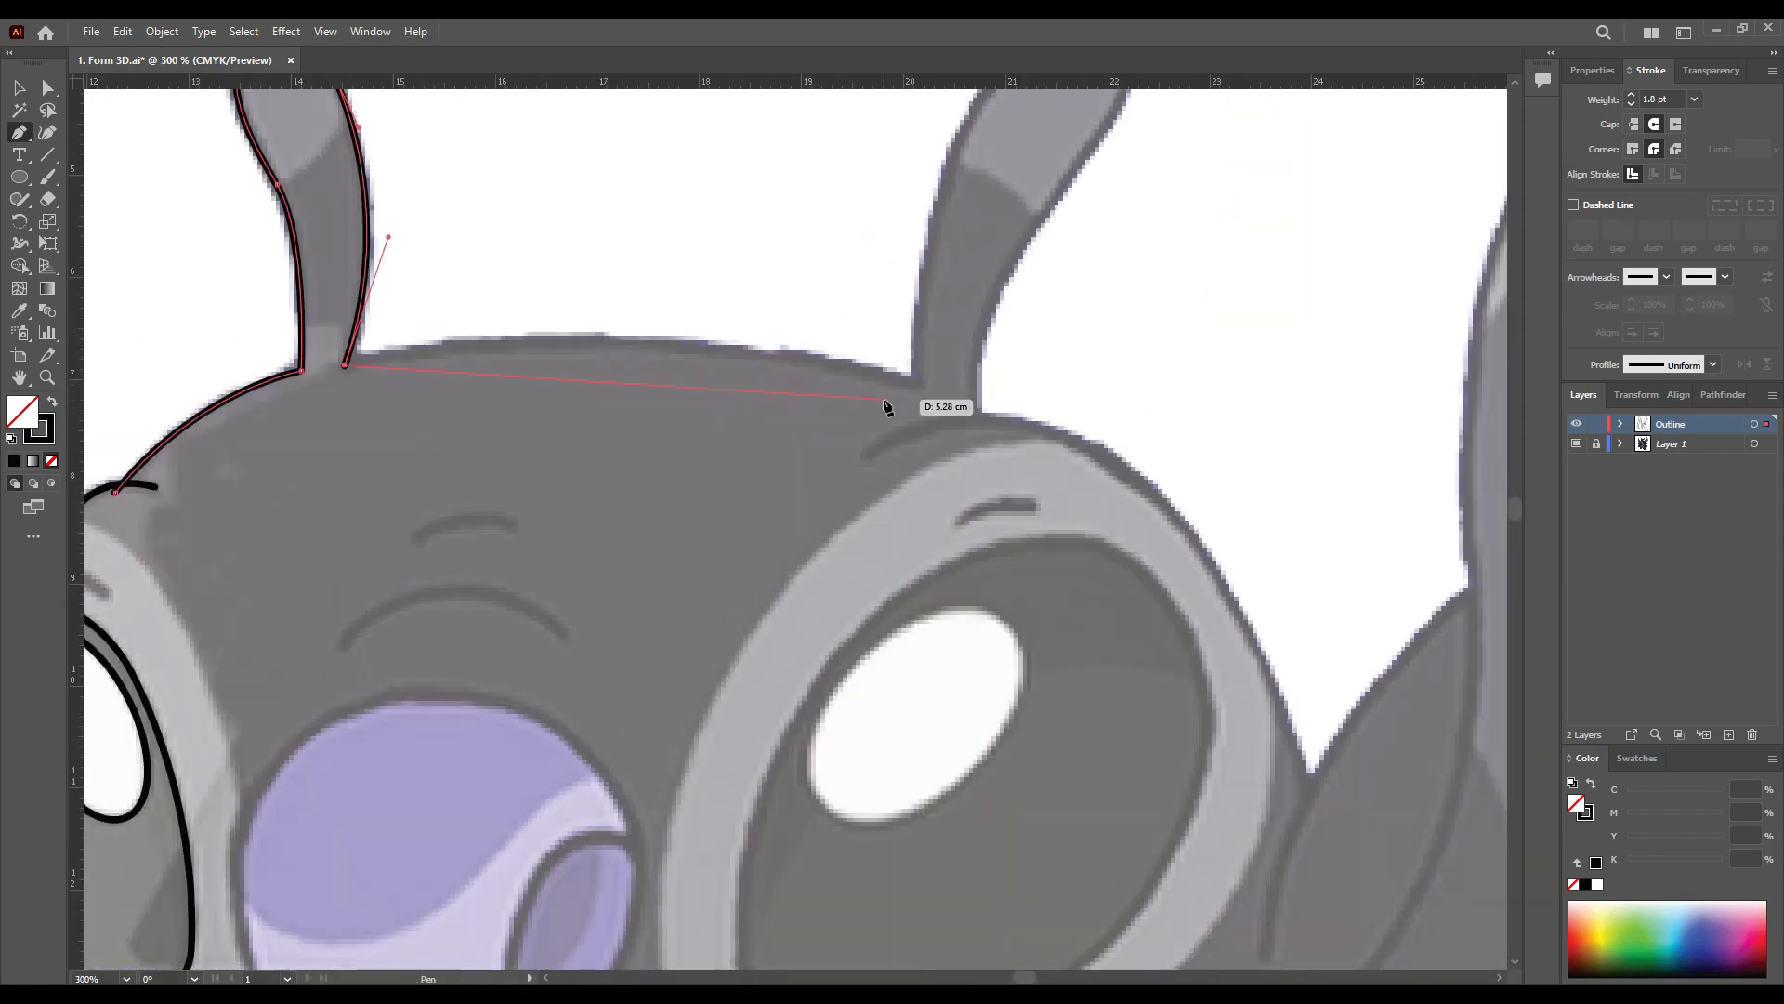
# Step: Trace the top of the head across to the right antenna, outline that antenna, and adjust its curves
pyautogui.moveTo(1218, 473); pyautogui.dragTo(637, 723)
pyautogui.click(338, 637)
pyautogui.moveTo(512, 271); pyautogui.dragTo(548, 289)
pyautogui.moveTo(393, 541); pyautogui.dragTo(392, 544)
pyautogui.moveTo(392, 544); pyautogui.dragTo(430, 324)
pyautogui.moveTo(440, 498); pyautogui.dragTo(438, 512)
pyautogui.moveTo(457, 320); pyautogui.dragTo(476, 344)
# Step: Trace the head contour over the right eye down to where it meets the right ear flap
pyautogui.moveTo(344, 515); pyautogui.dragTo(436, 444)
pyautogui.moveTo(795, 849); pyautogui.dragTo(679, 587)
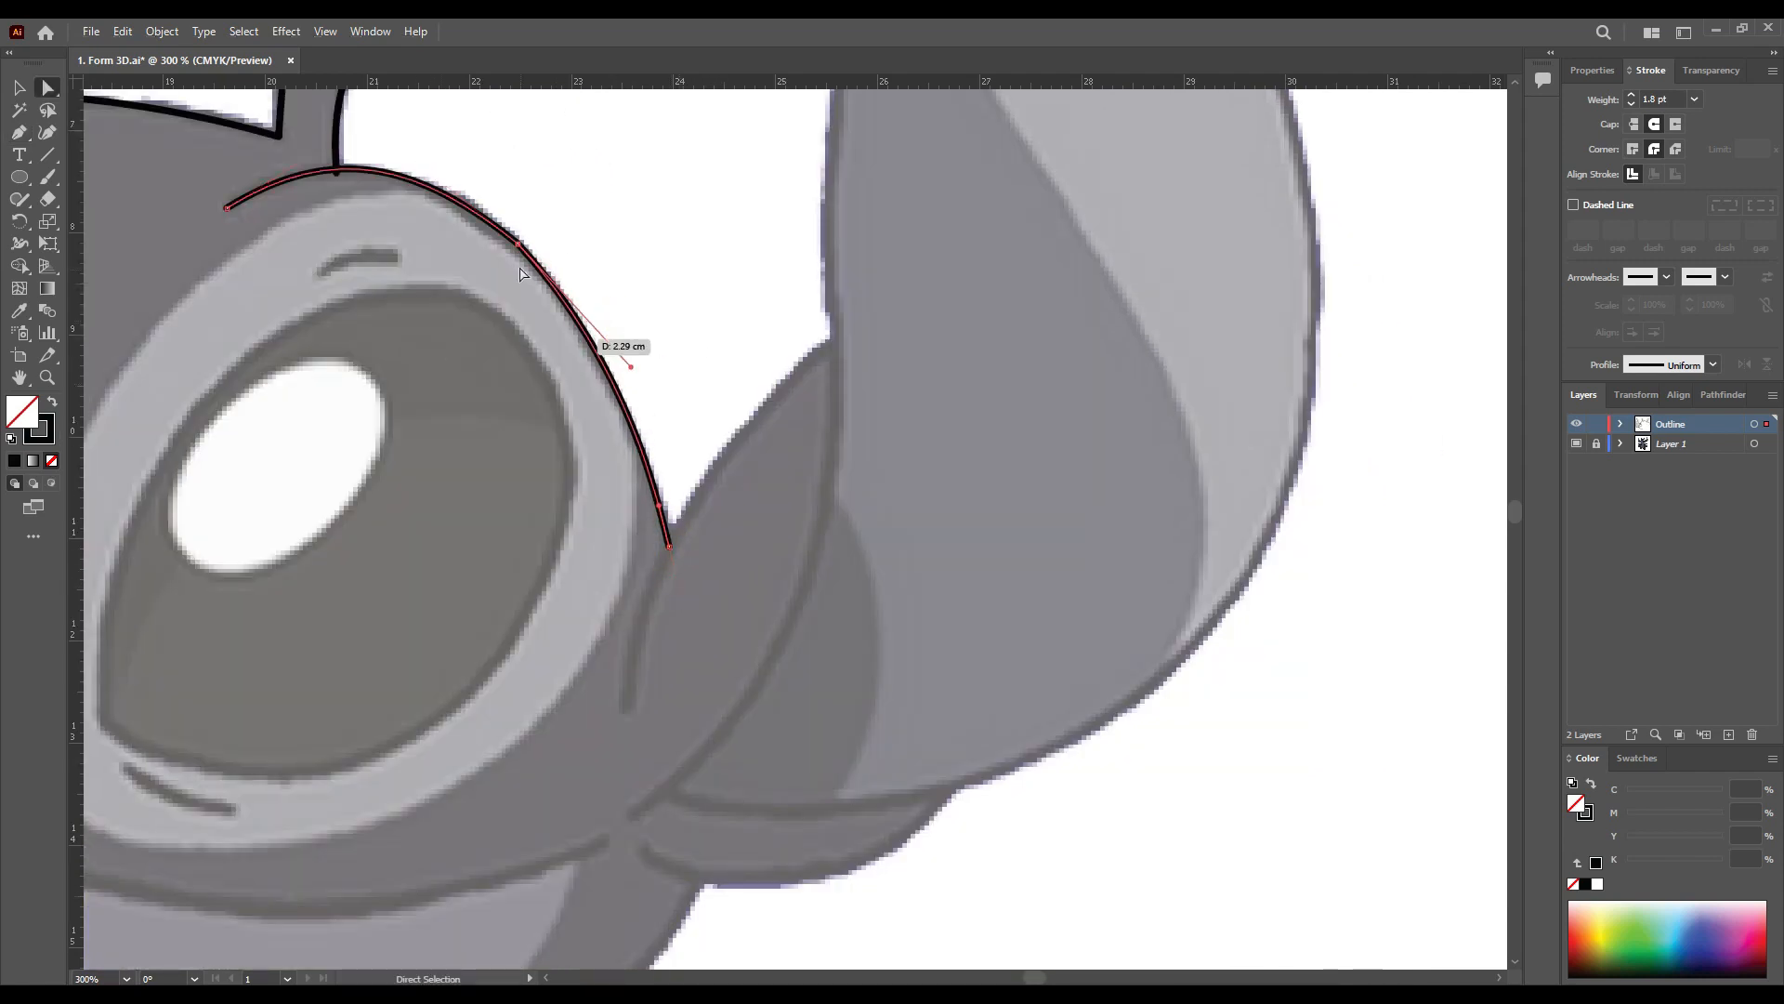
pyautogui.hotkey('ctrl', '-')
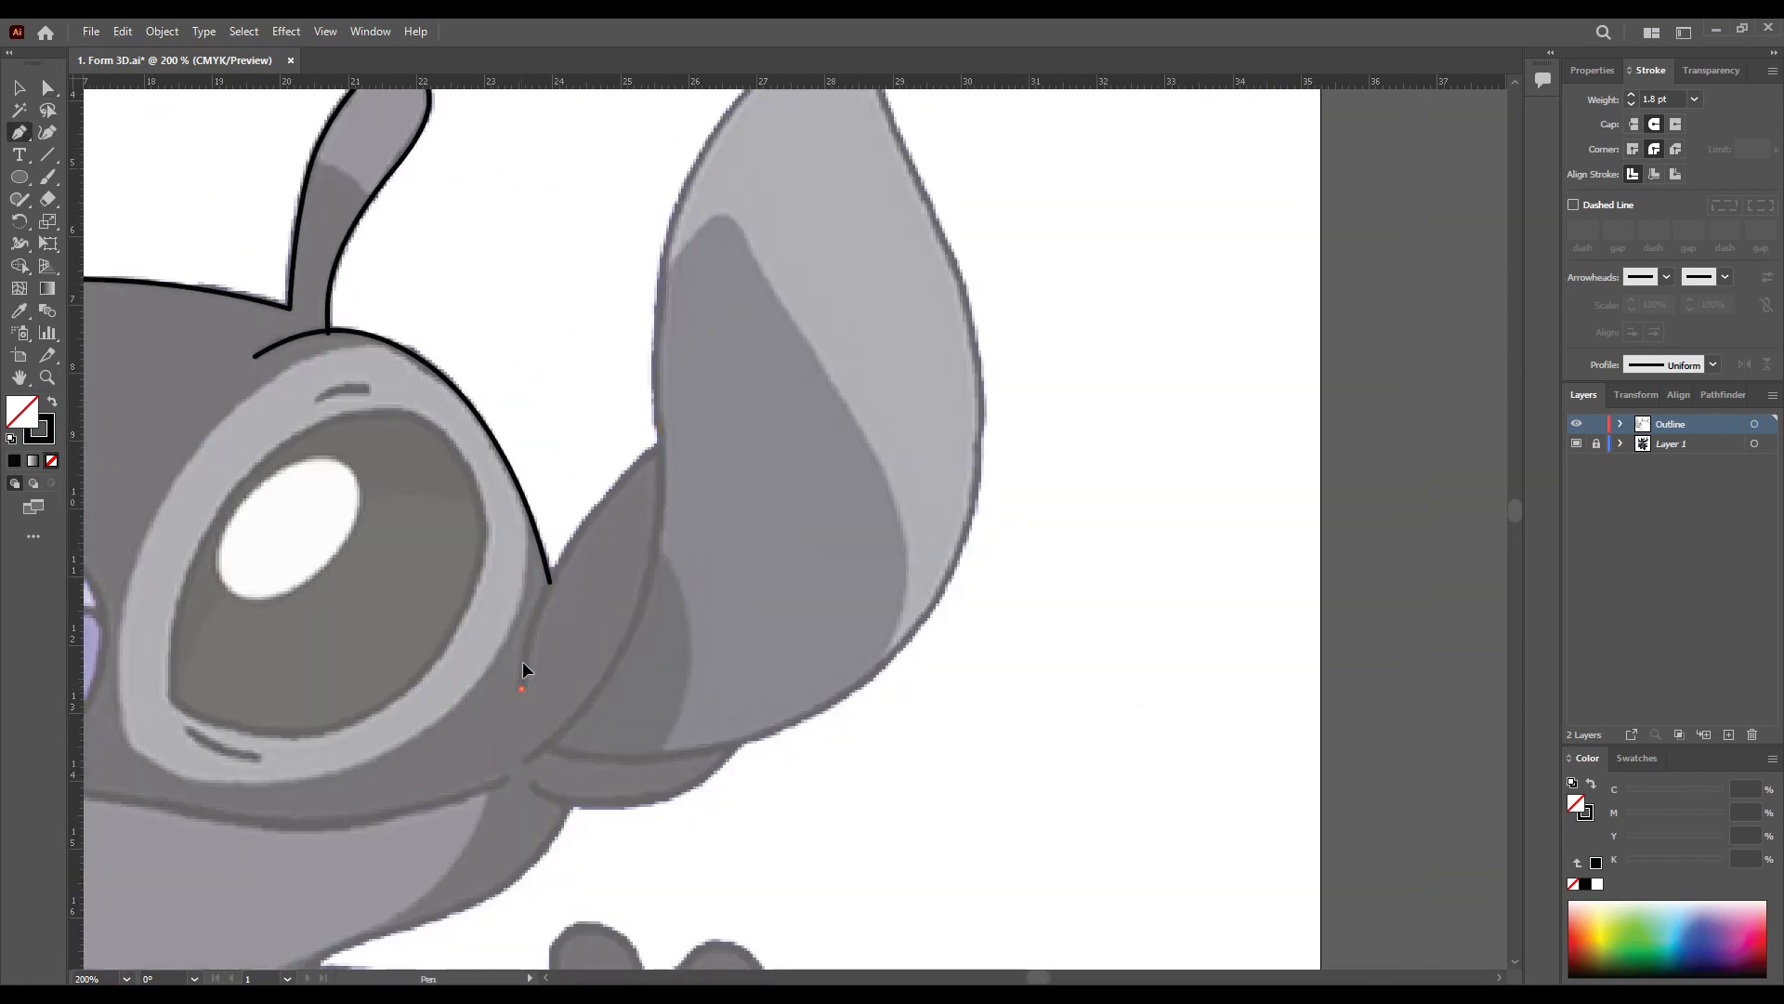
# Step: Trace the front edge of the right ear flap from the cheek up to the ear
pyautogui.moveTo(693, 433); pyautogui.dragTo(693, 435)
pyautogui.scroll(3, 552, 579)
pyautogui.moveTo(526, 542); pyautogui.dragTo(462, 588)
pyautogui.scroll(-3, 232, 554)
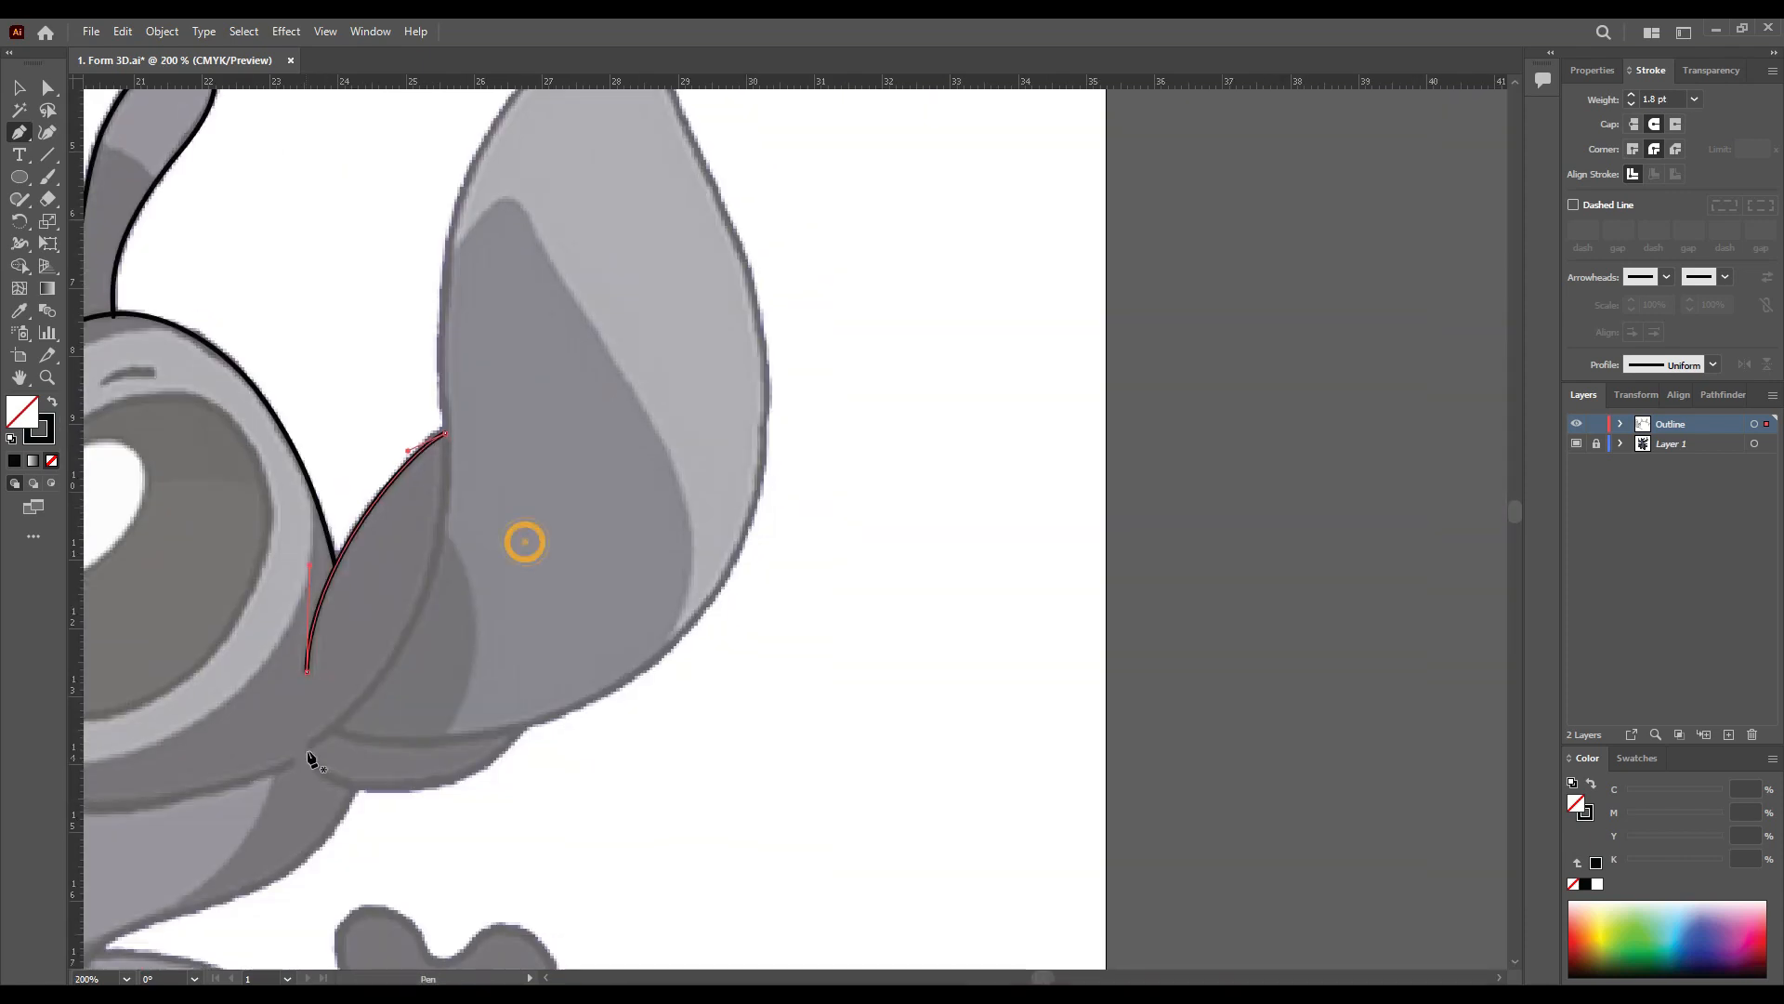
# Step: Trace the right ear's inner edge from the cheek up toward the ear's tip
pyautogui.scroll(5, 442, 323)
pyautogui.moveTo(528, 332); pyautogui.dragTo(697, 299)
pyautogui.moveTo(360, 363); pyautogui.dragTo(348, 398)
pyautogui.scroll(1, 502, 359)
# Step: Adjust the anchors and handles of the right ear's inner edge to follow the reference
pyautogui.press('a')
pyautogui.moveTo(541, 317); pyautogui.dragTo(530, 316)
pyautogui.moveTo(259, 418); pyautogui.dragTo(269, 431)
pyautogui.moveTo(539, 316); pyautogui.dragTo(523, 316)
pyautogui.moveTo(255, 431); pyautogui.dragTo(270, 447)
pyautogui.moveTo(412, 405); pyautogui.dragTo(269, 356)
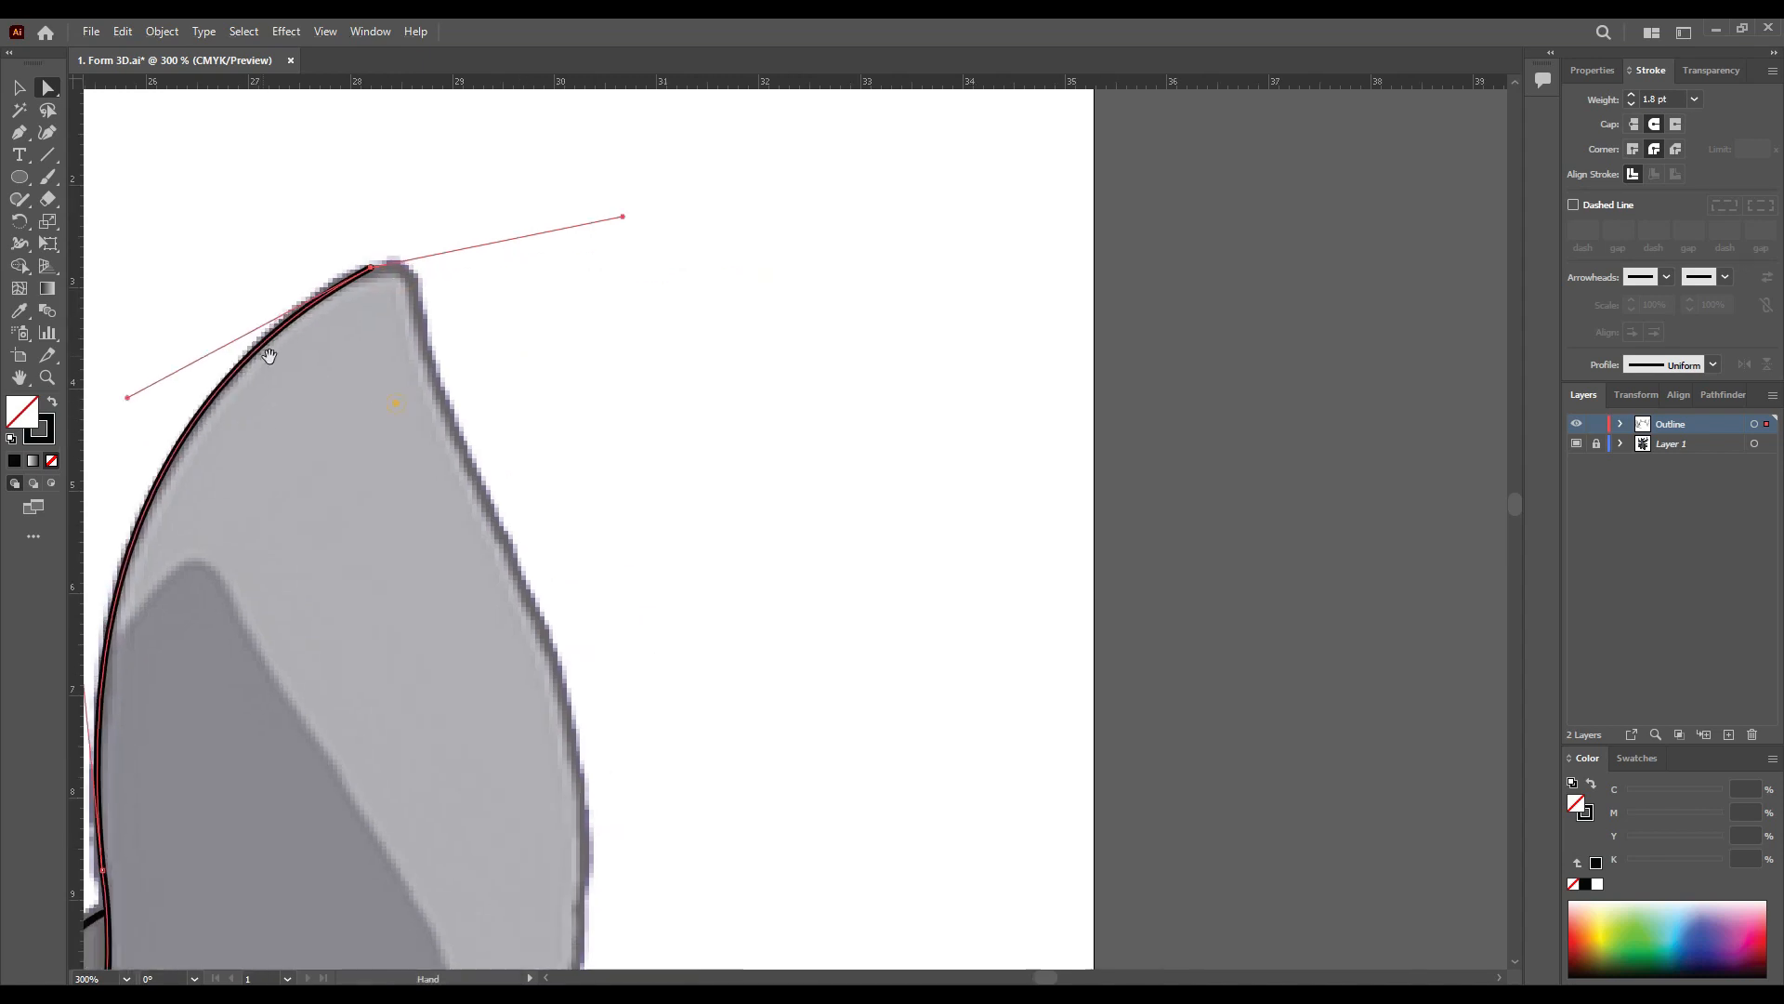
# Step: Trace around the right ear's tip and down its outer edge
pyautogui.moveTo(541, 626); pyautogui.dragTo(626, 847)
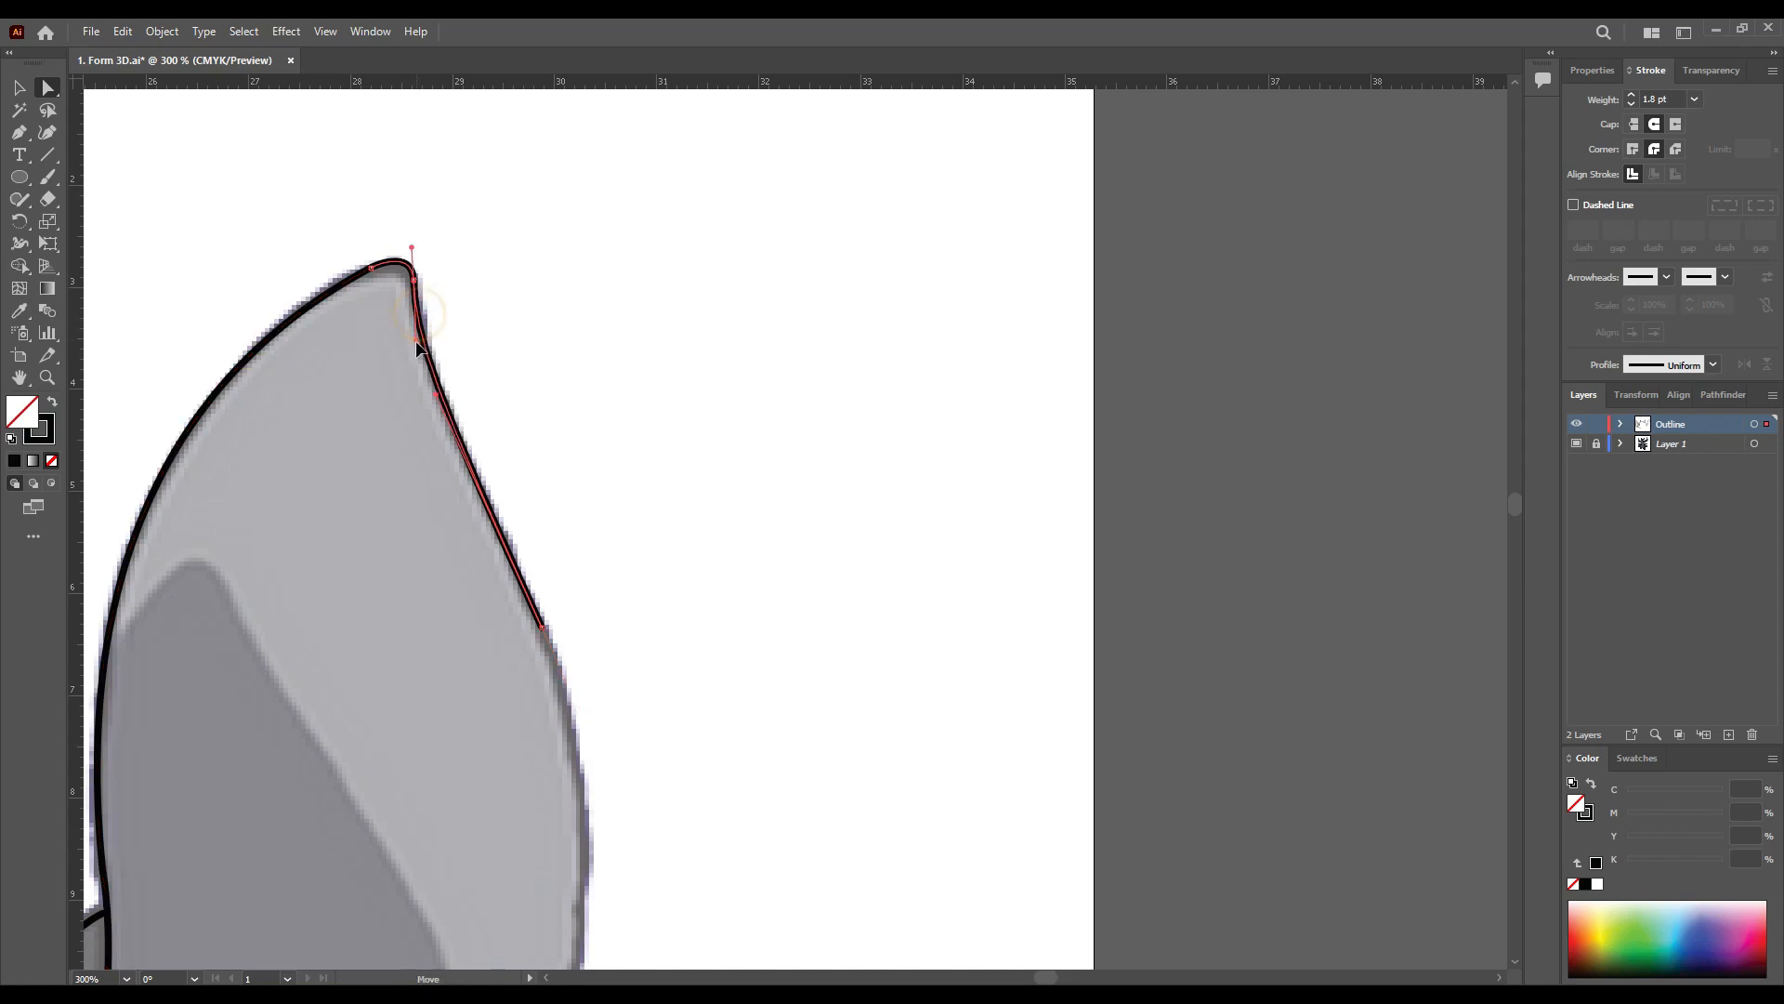
pyautogui.press('p')
pyautogui.scroll(-5, 522, 387)
pyautogui.moveTo(546, 642); pyautogui.dragTo(507, 869)
pyautogui.moveTo(509, 828); pyautogui.dragTo(749, 534)
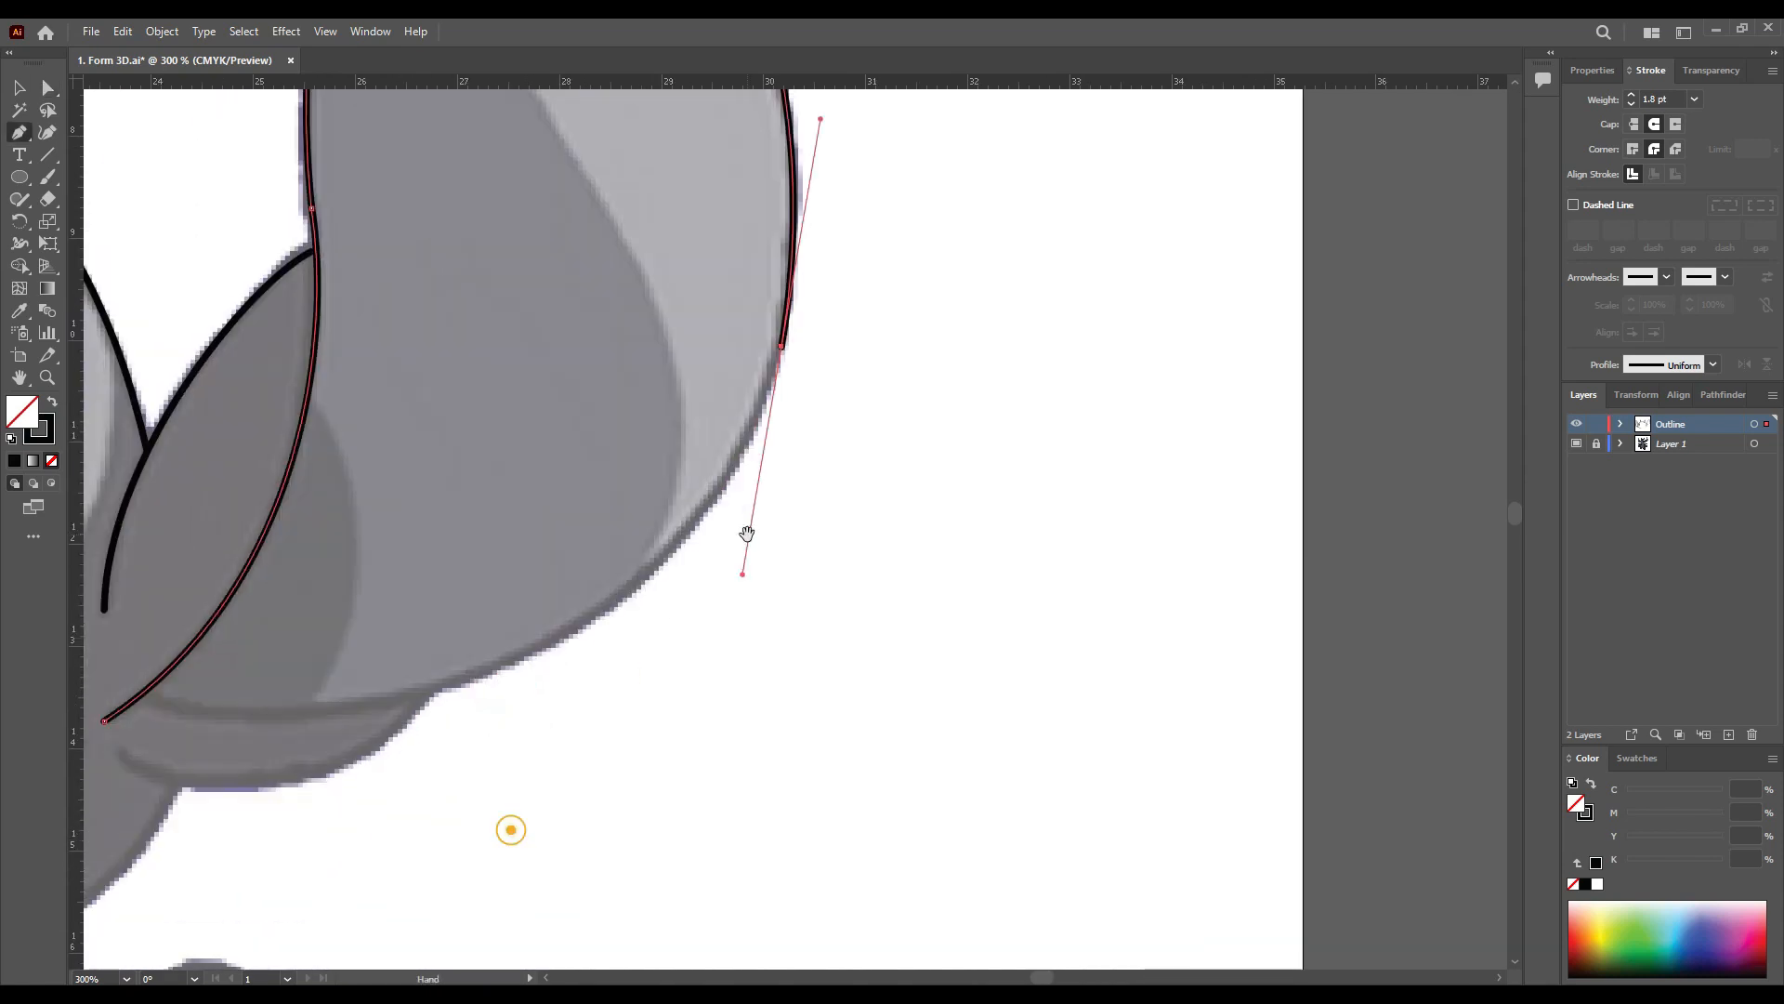
# Step: Trace the right ear's lower curve back to its inner edge beside the cheek
pyautogui.scroll(-3, 749, 534)
pyautogui.scroll(2, 712, 548)
pyautogui.moveTo(374, 619); pyautogui.dragTo(183, 557)
pyautogui.moveTo(658, 481); pyautogui.dragTo(796, 566)
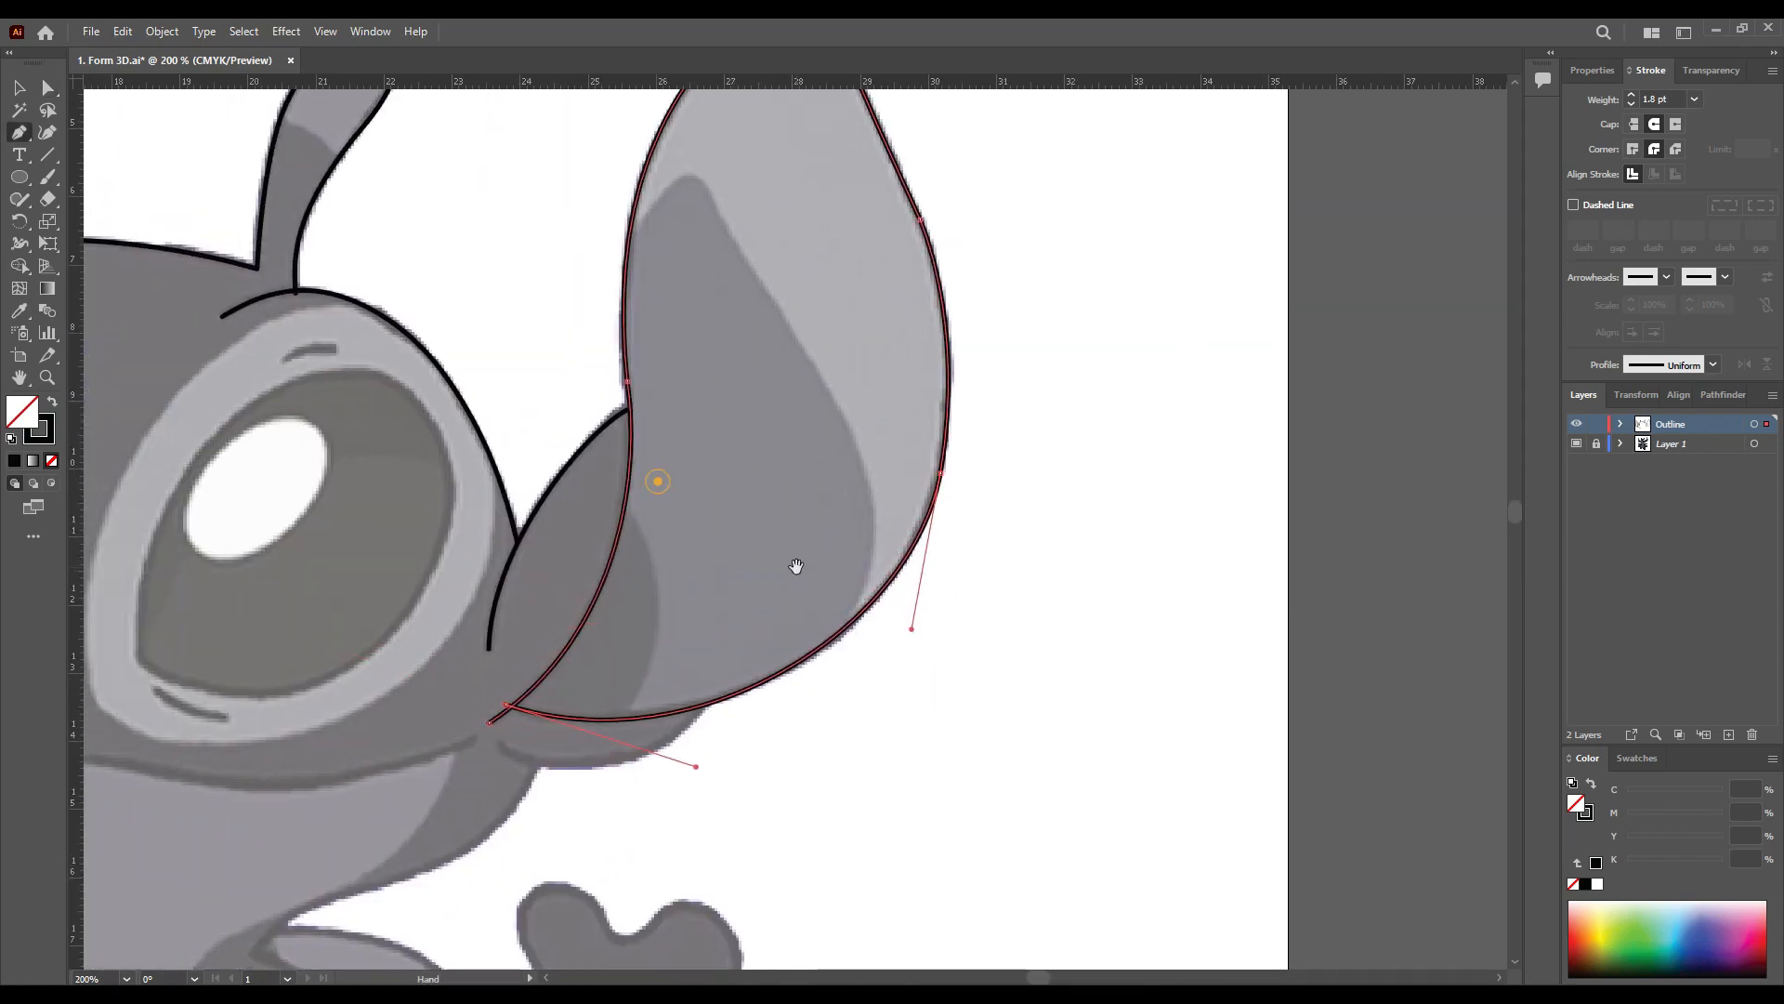
# Step: Trace the boundary of the darker inner area inside the right ear, around its peak and down to the ear's lower edge
pyautogui.press('p')
pyautogui.scroll(1, 479, 333)
pyautogui.moveTo(618, 266); pyautogui.dragTo(379, 359)
pyautogui.moveTo(383, 335); pyautogui.dragTo(454, 249)
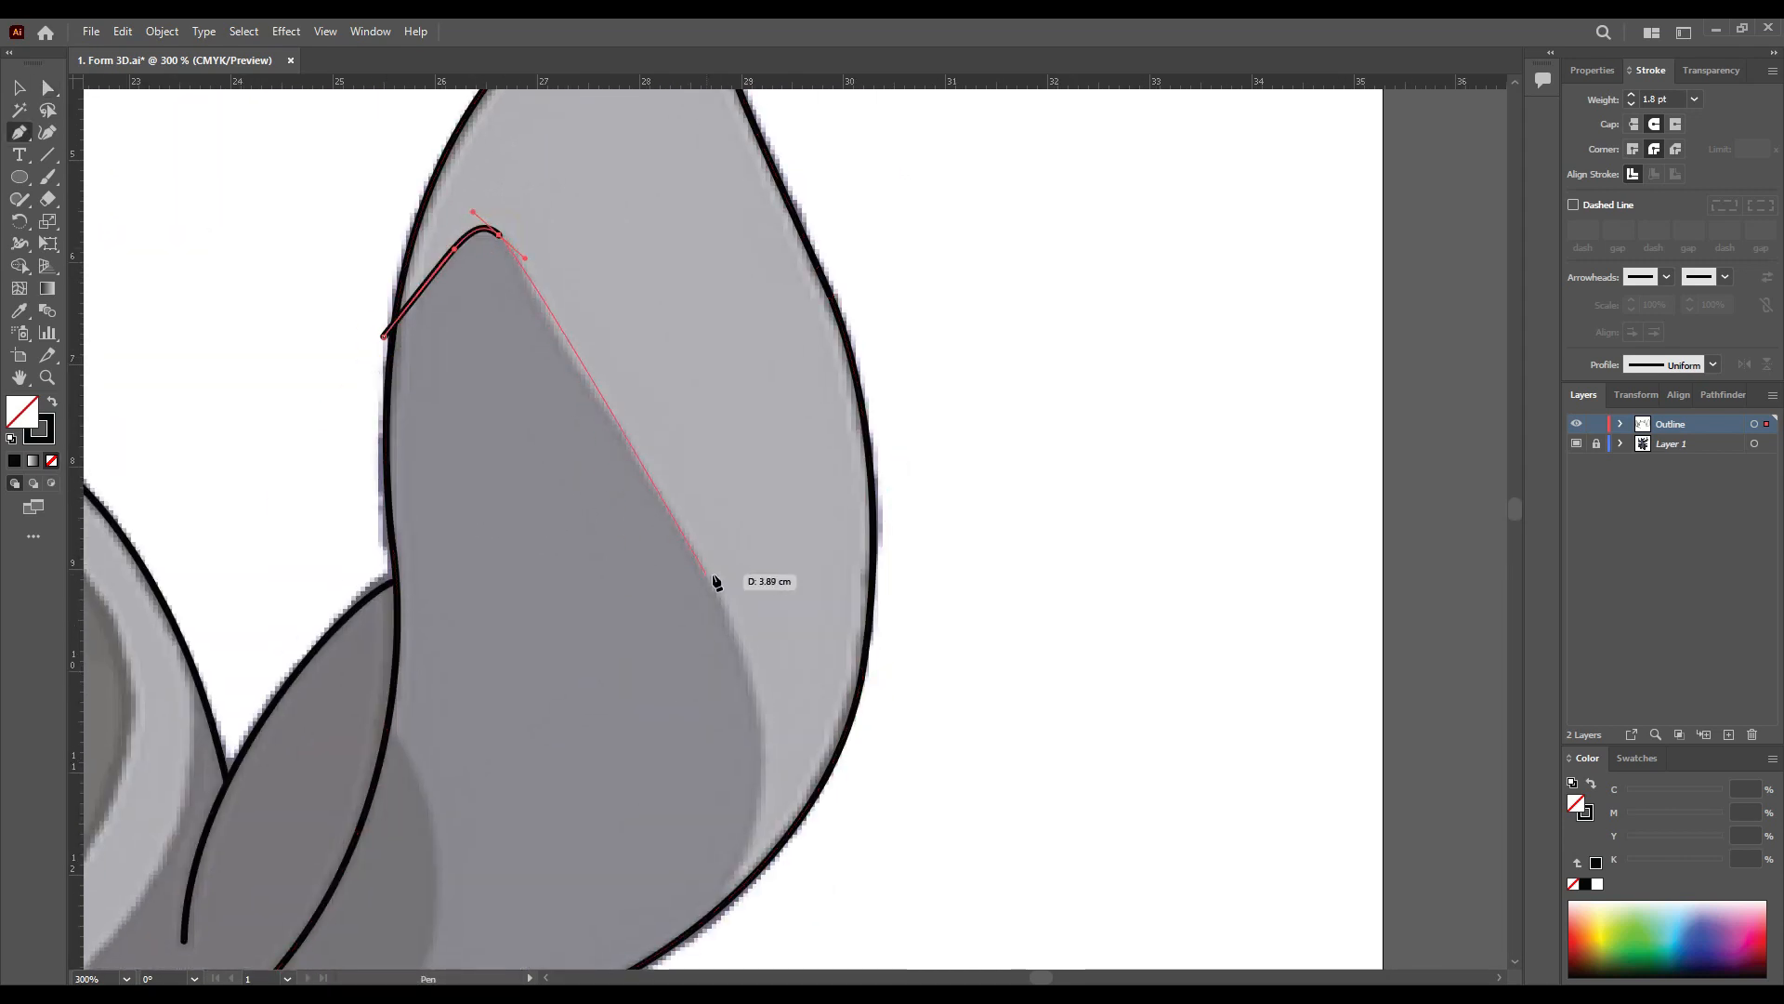
pyautogui.moveTo(615, 422); pyautogui.dragTo(684, 517)
pyautogui.moveTo(697, 937); pyautogui.dragTo(565, 797)
pyautogui.moveTo(739, 194); pyautogui.dragTo(736, 215)
# Step: Trace the inner edge of the light patch around the left eye, from the brow down to the nose
pyautogui.scroll(-1, 704, 433)
pyautogui.scroll(-2, 616, 482)
pyautogui.scroll(2, 651, 395)
pyautogui.moveTo(693, 485); pyautogui.dragTo(1124, 481)
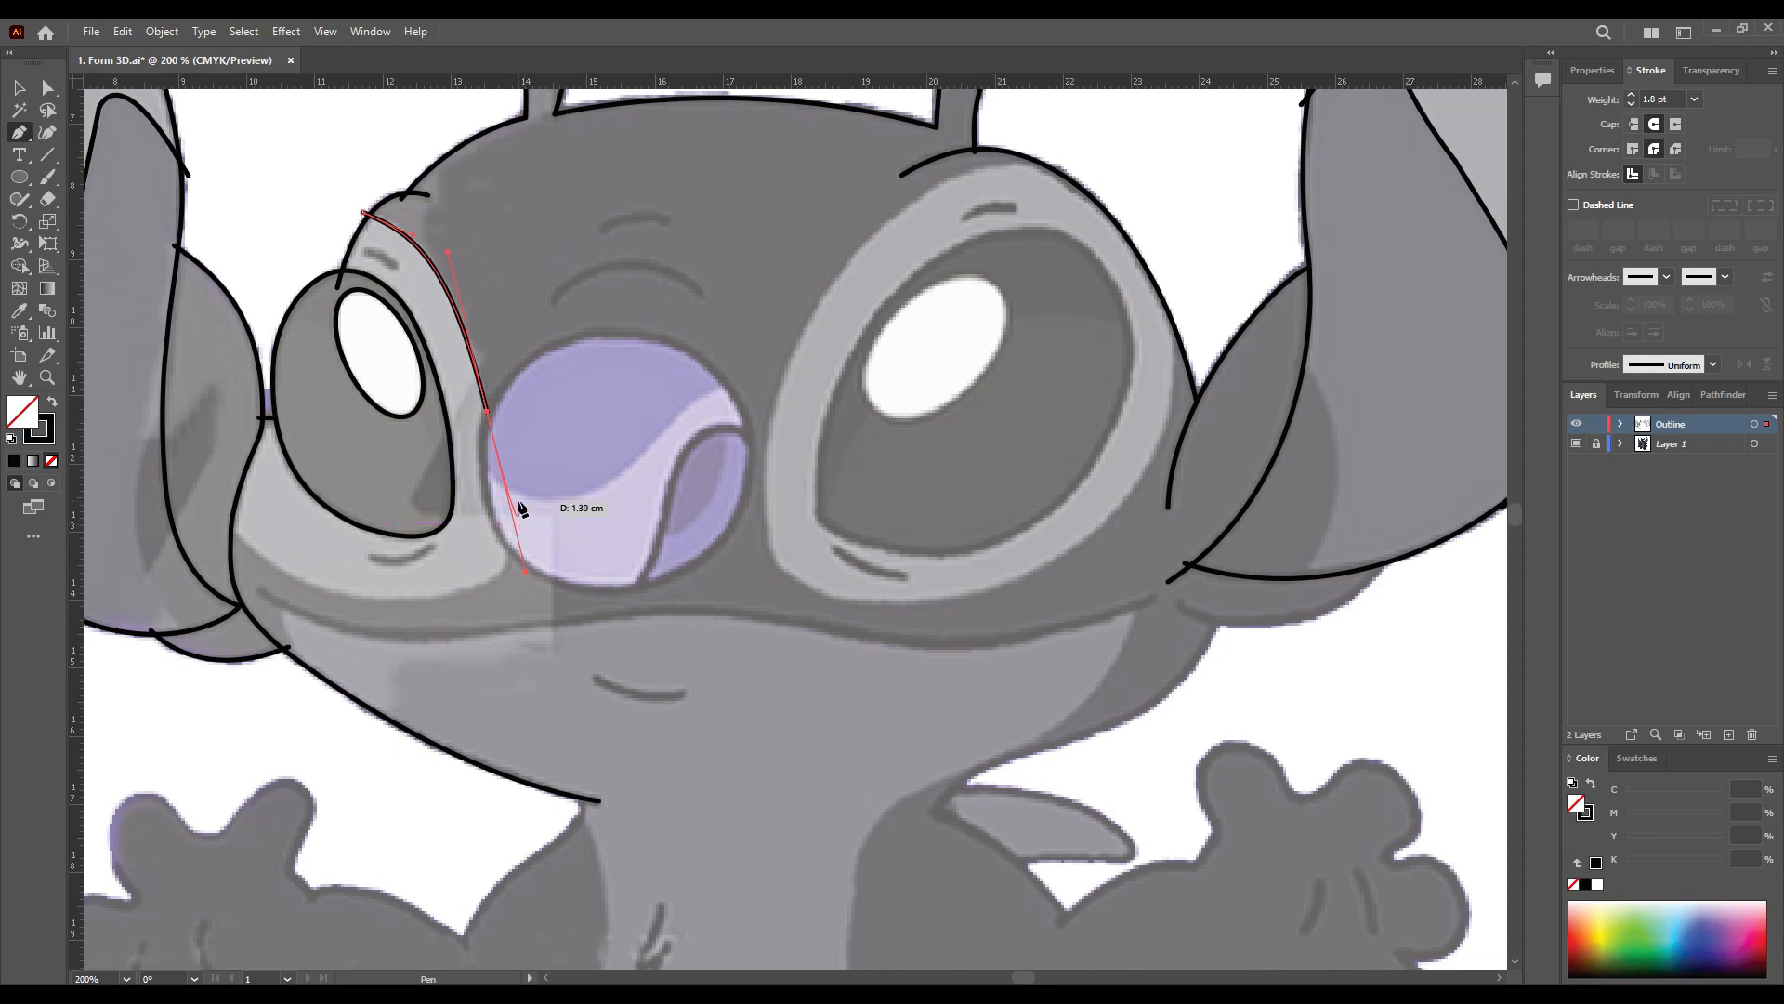
pyautogui.moveTo(424, 565); pyautogui.dragTo(505, 601)
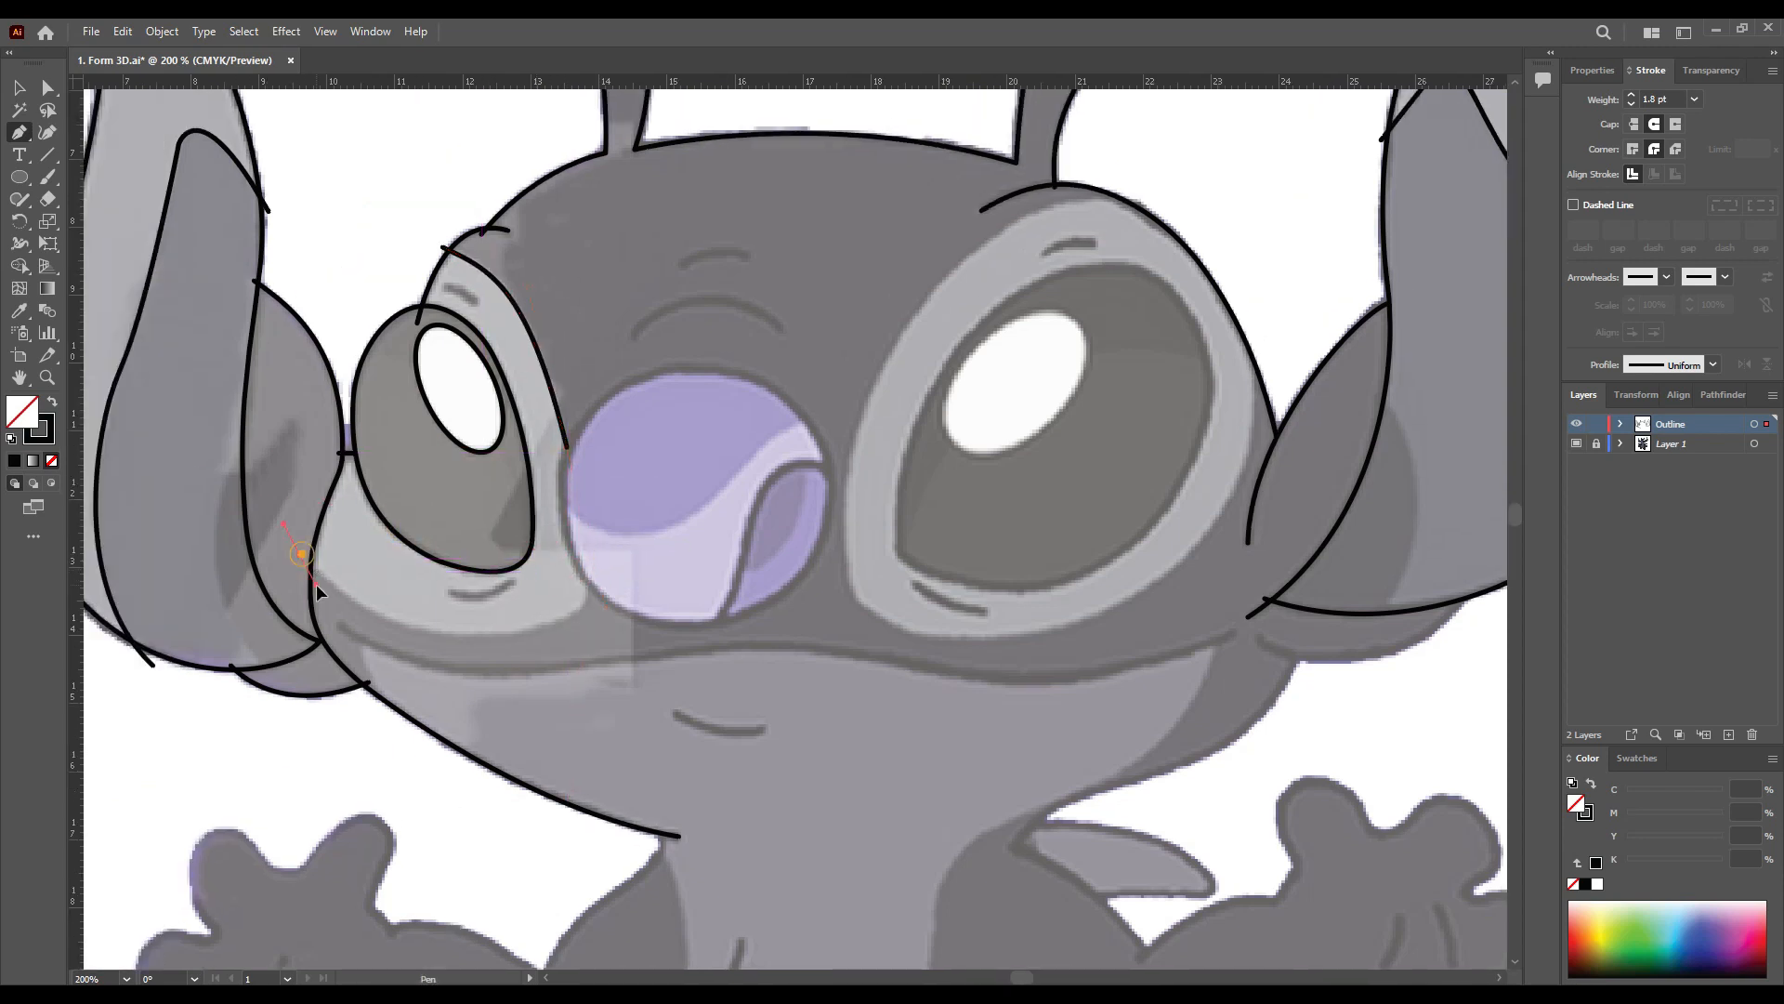
# Step: Trace the lower edge of the left eye patch from the cheek around to the side of the nose
pyautogui.moveTo(704, 597); pyautogui.dragTo(702, 593)
pyautogui.scroll(2, 583, 596)
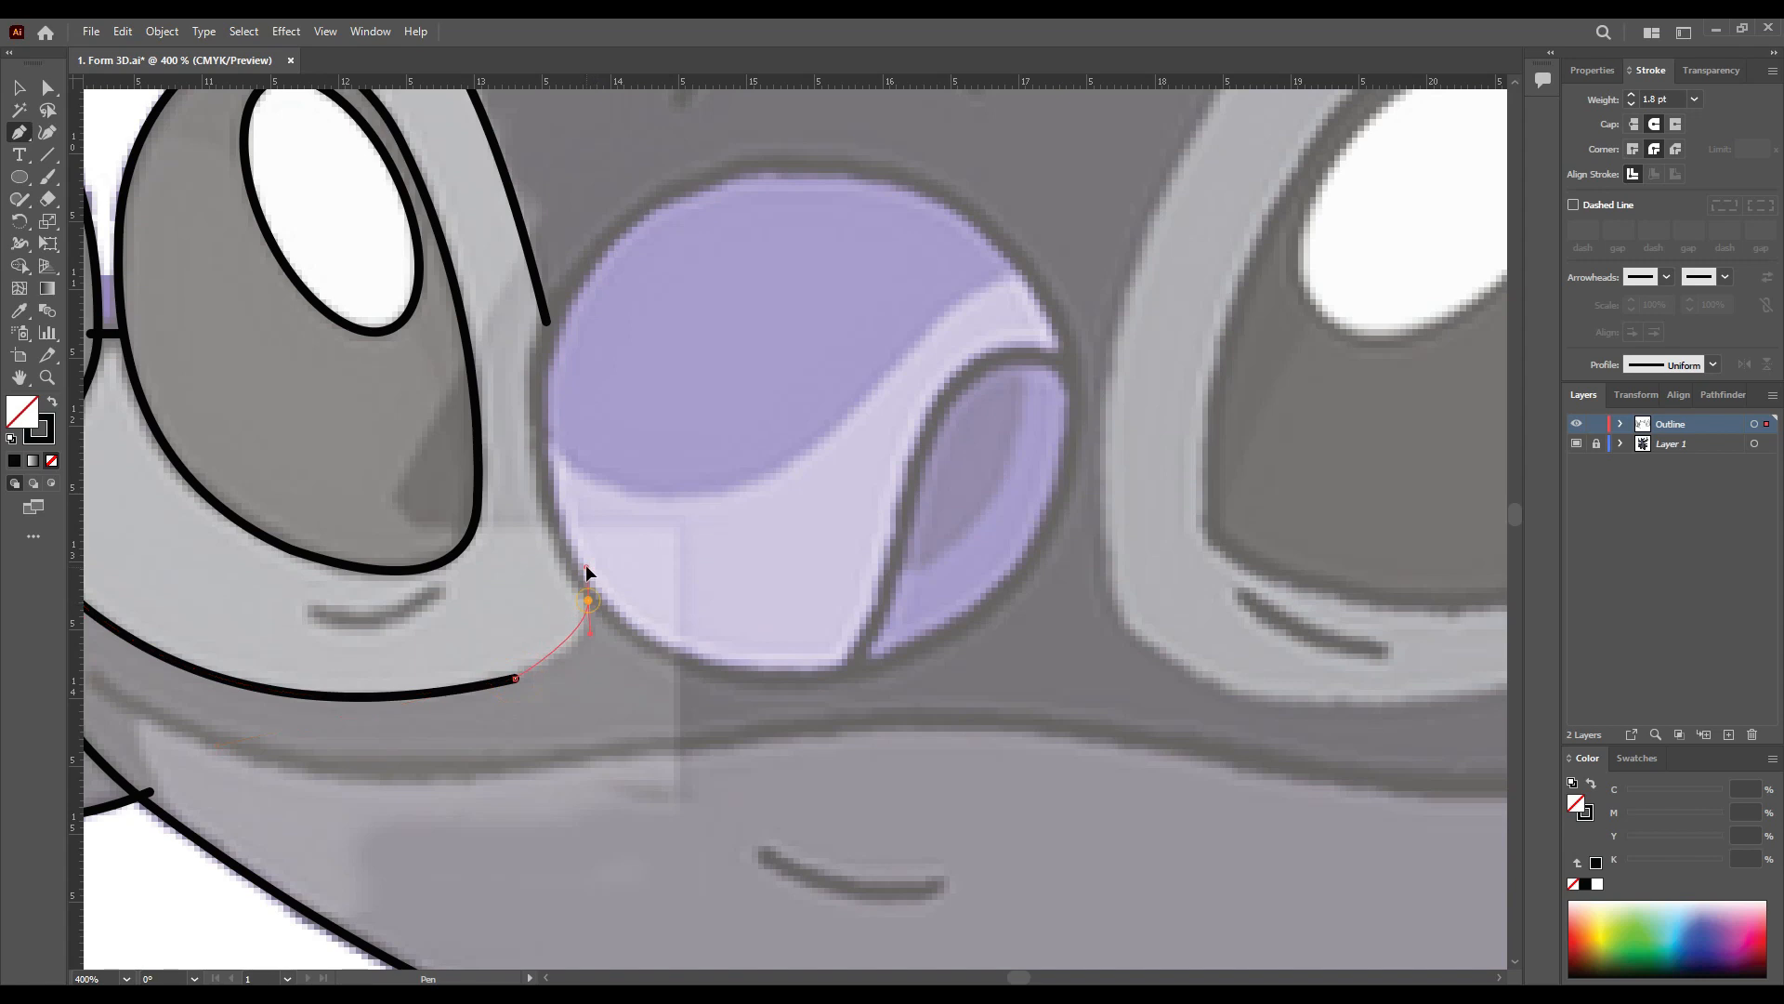
pyautogui.moveTo(585, 565); pyautogui.dragTo(568, 556)
pyautogui.moveTo(403, 550); pyautogui.dragTo(614, 603)
pyautogui.press('a')
pyautogui.scroll(-1, 547, 437)
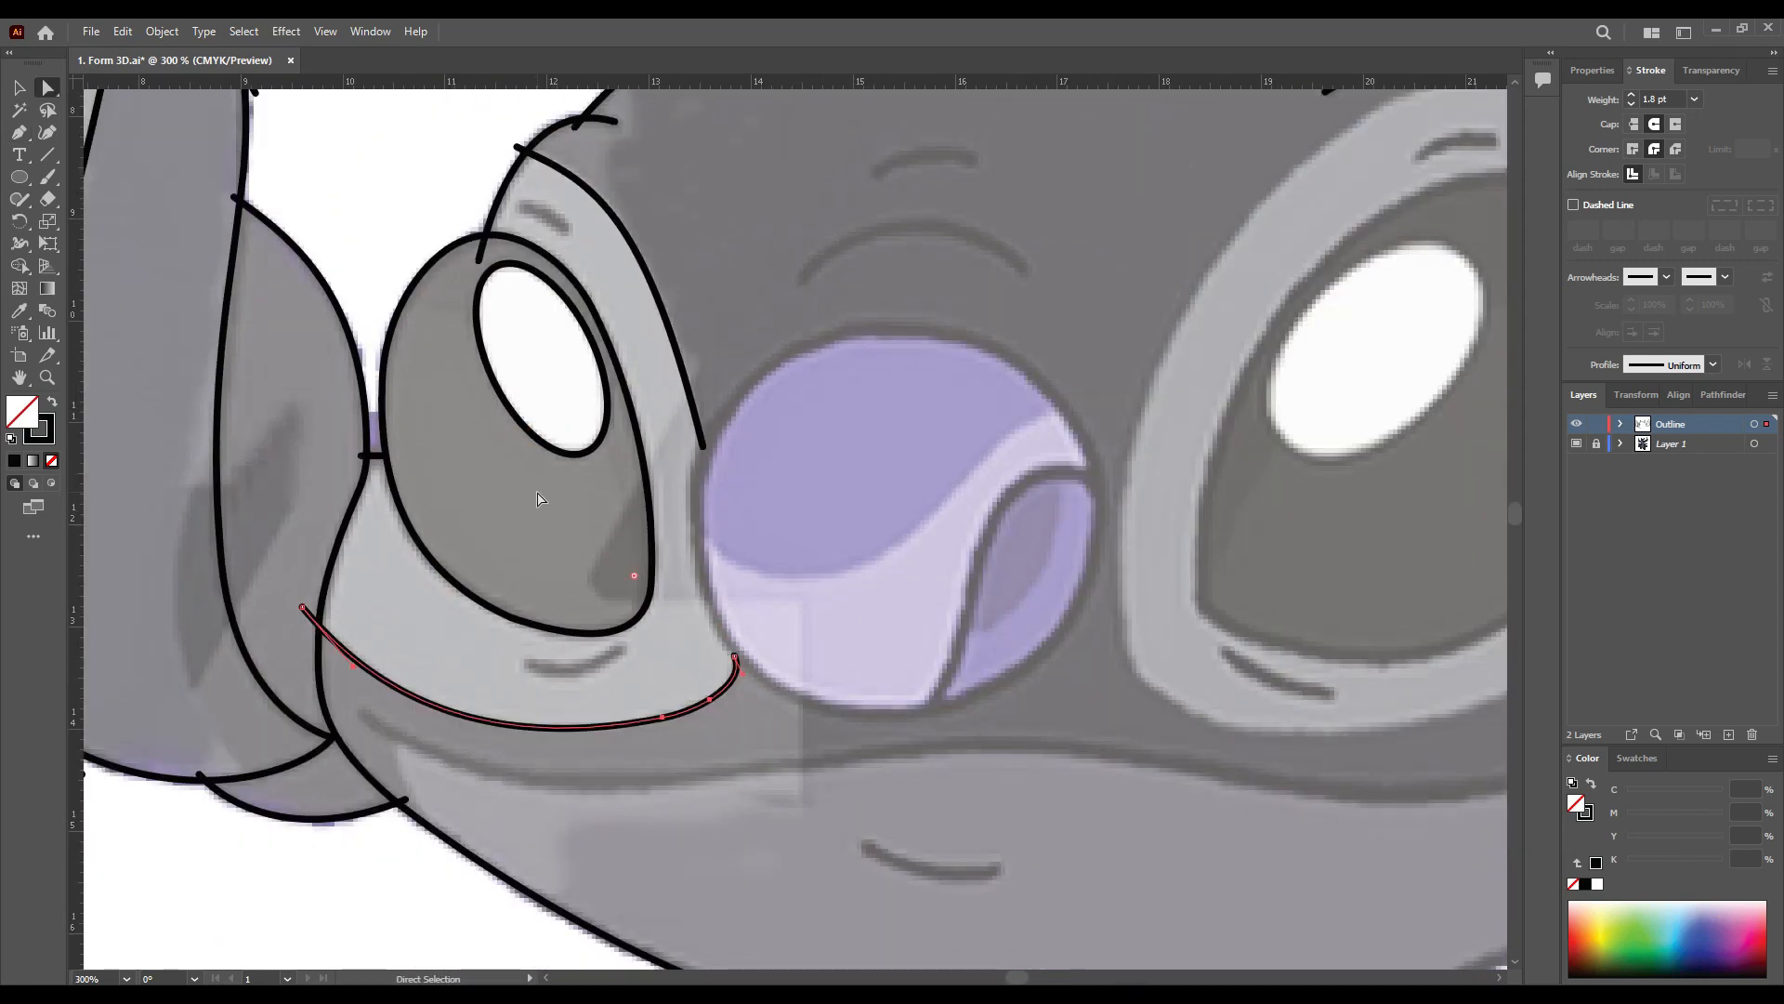
# Step: Draw an ellipse over the nose and adjust its anchors to match the reference outline
pyautogui.press('l')
pyautogui.moveTo(765, 364); pyautogui.dragTo(1094, 718)
pyautogui.press('a')
pyautogui.moveTo(1094, 525); pyautogui.dragTo(1100, 514)
pyautogui.moveTo(691, 525); pyautogui.dragTo(697, 522)
pyautogui.moveTo(781, 719); pyautogui.dragTo(742, 703)
pyautogui.click(747, 398)
# Step: Fine-tune the nose outline and the left eye patch's lines where they meet it
pyautogui.scroll(2, 658, 352)
pyautogui.moveTo(913, 300); pyautogui.dragTo(881, 314)
pyautogui.moveTo(740, 477); pyautogui.dragTo(734, 475)
pyautogui.moveTo(741, 693); pyautogui.dragTo(735, 692)
pyautogui.moveTo(744, 912); pyautogui.dragTo(744, 686)
pyautogui.moveTo(746, 324); pyautogui.dragTo(750, 332)
pyautogui.moveTo(810, 741); pyautogui.dragTo(813, 736)
pyautogui.press('c')
pyautogui.moveTo(1033, 524); pyautogui.dragTo(863, 736)
# Step: Trace the short and the long wrinkle curves on the forehead above the nose
pyautogui.scroll(-2, 863, 736)
pyautogui.press('p')
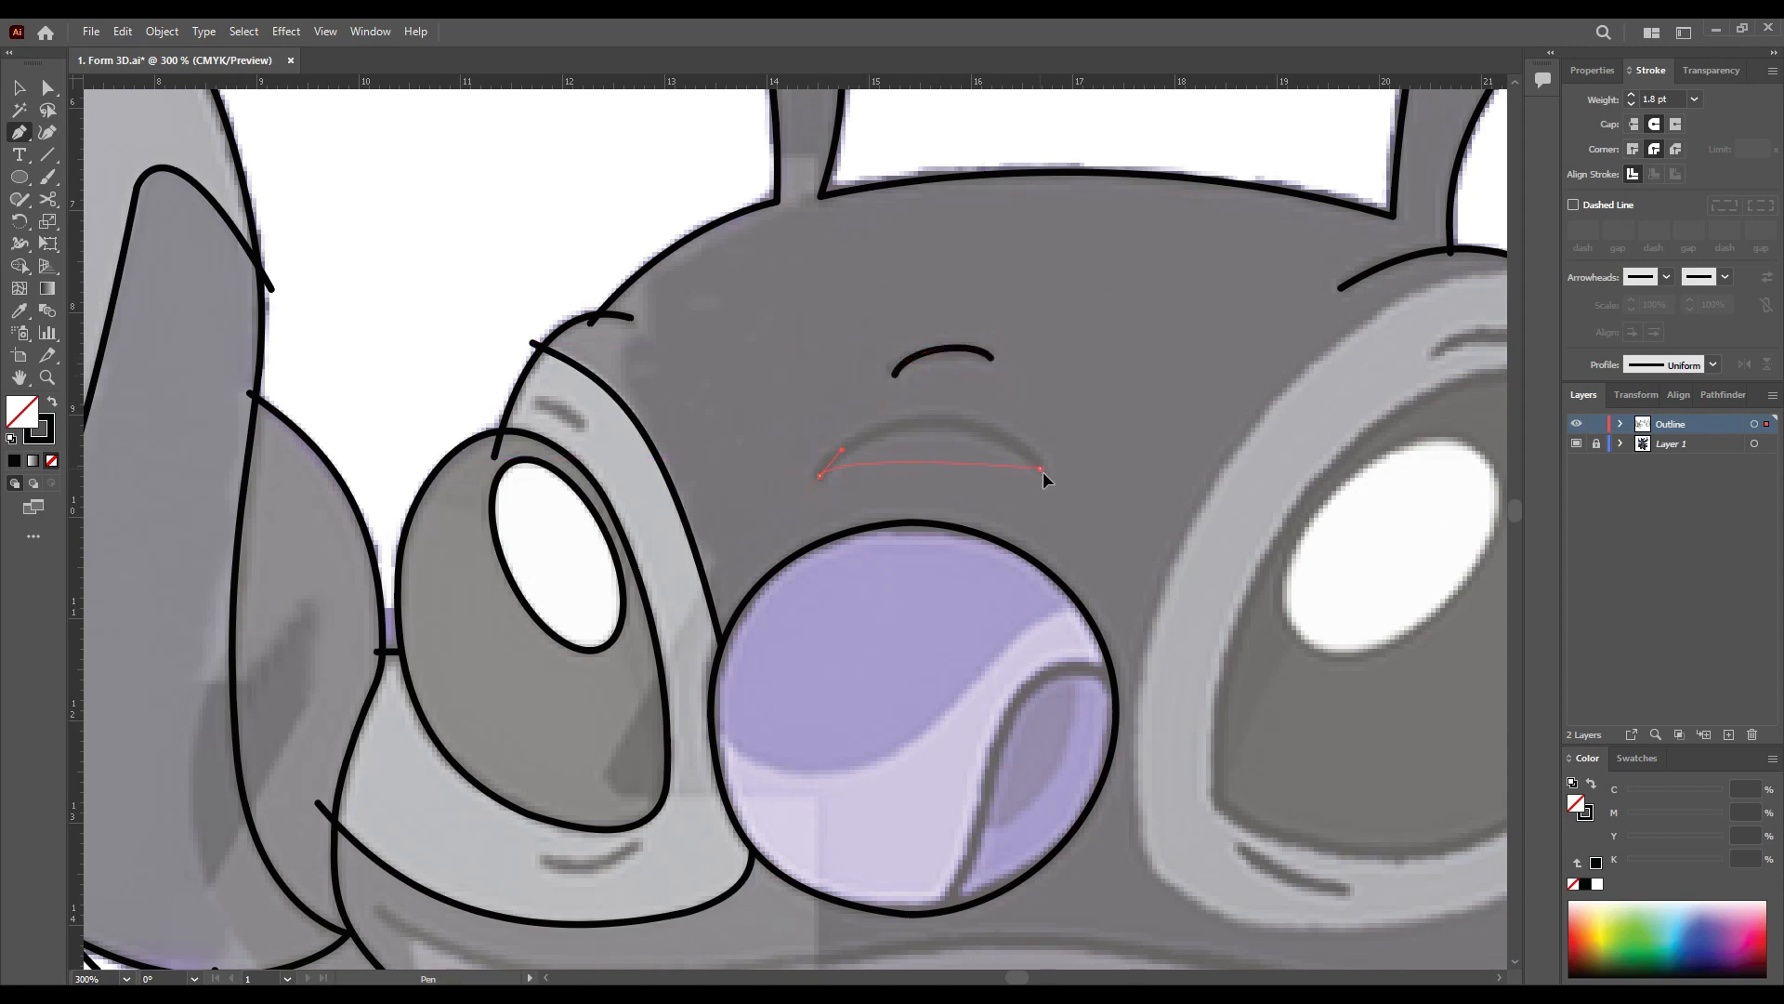
pyautogui.moveTo(1010, 730); pyautogui.dragTo(673, 561)
pyautogui.scroll(-1, 673, 561)
pyautogui.scroll(1, 504, 548)
# Step: Reshape the nose ellipse's left side and align the left eye patch's inner edge with it
pyautogui.press('a')
pyautogui.moveTo(494, 562); pyautogui.dragTo(450, 550)
pyautogui.moveTo(456, 455); pyautogui.dragTo(457, 443)
pyautogui.moveTo(542, 362); pyautogui.dragTo(532, 369)
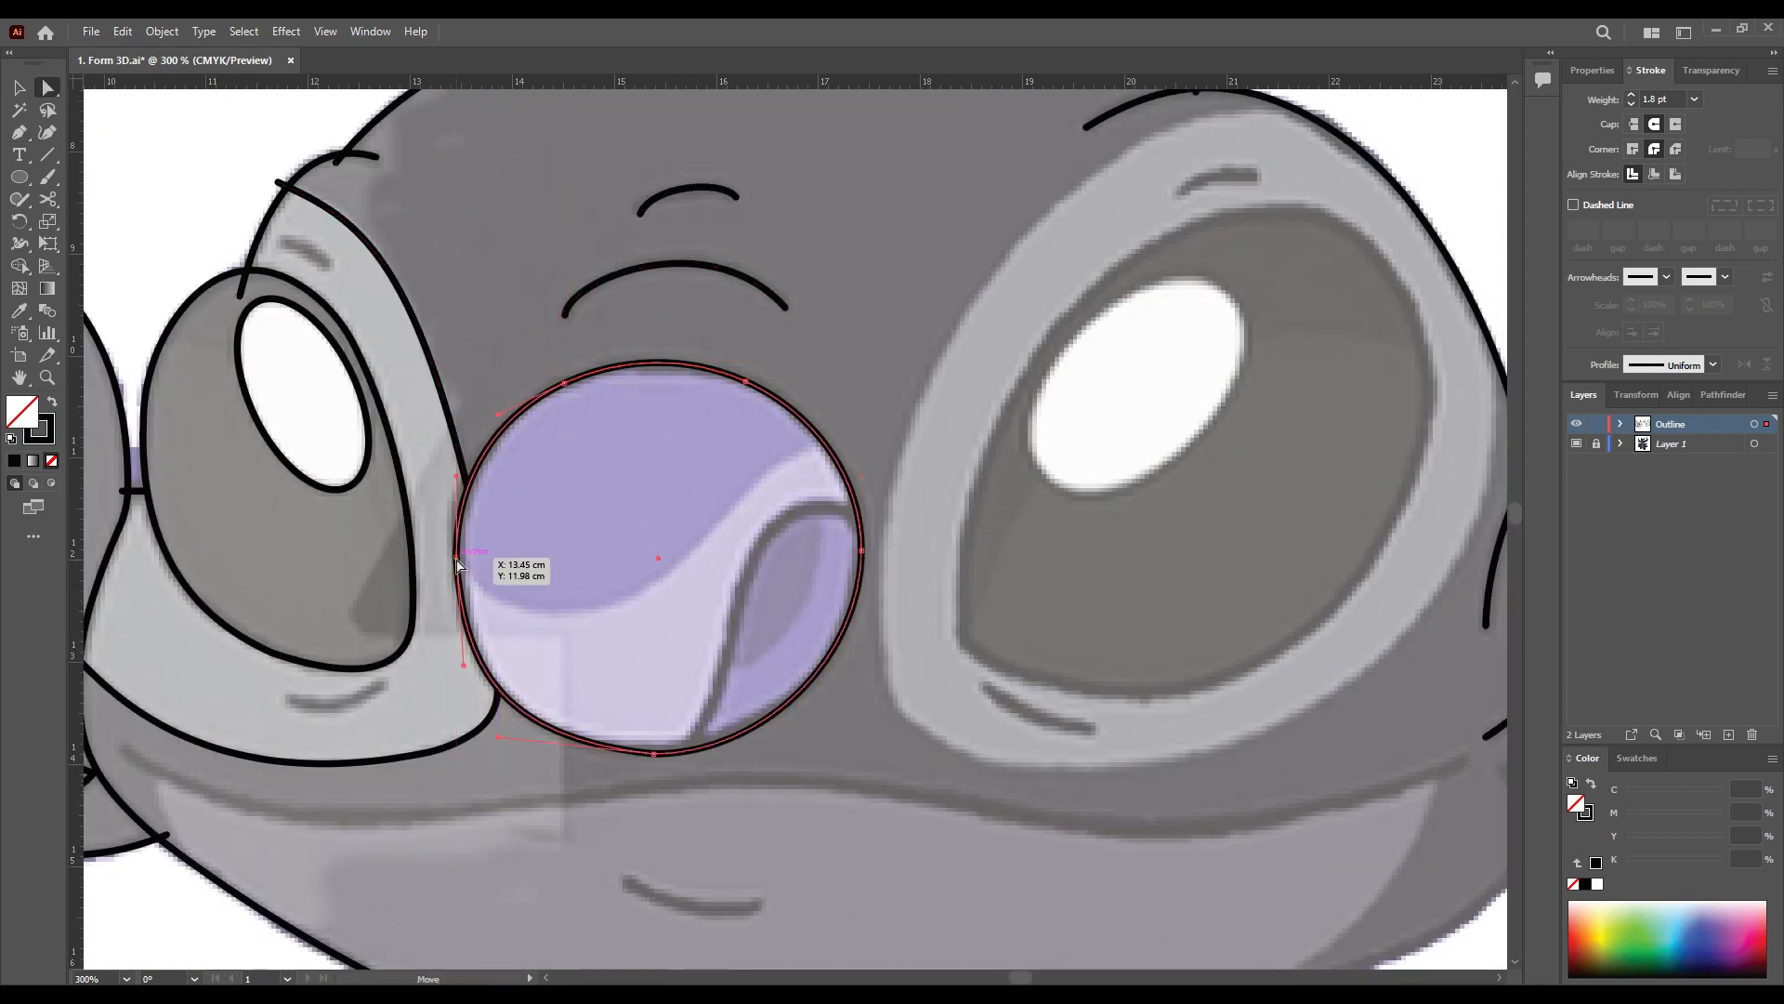
pyautogui.scroll(4, 472, 503)
pyautogui.click(450, 433)
pyautogui.click(688, 507)
# Step: Trace the wavy boundary between the purple area and the light highlight across the nose
pyautogui.scroll(-2, 682, 508)
pyautogui.moveTo(924, 526); pyautogui.dragTo(540, 368)
pyautogui.press('p')
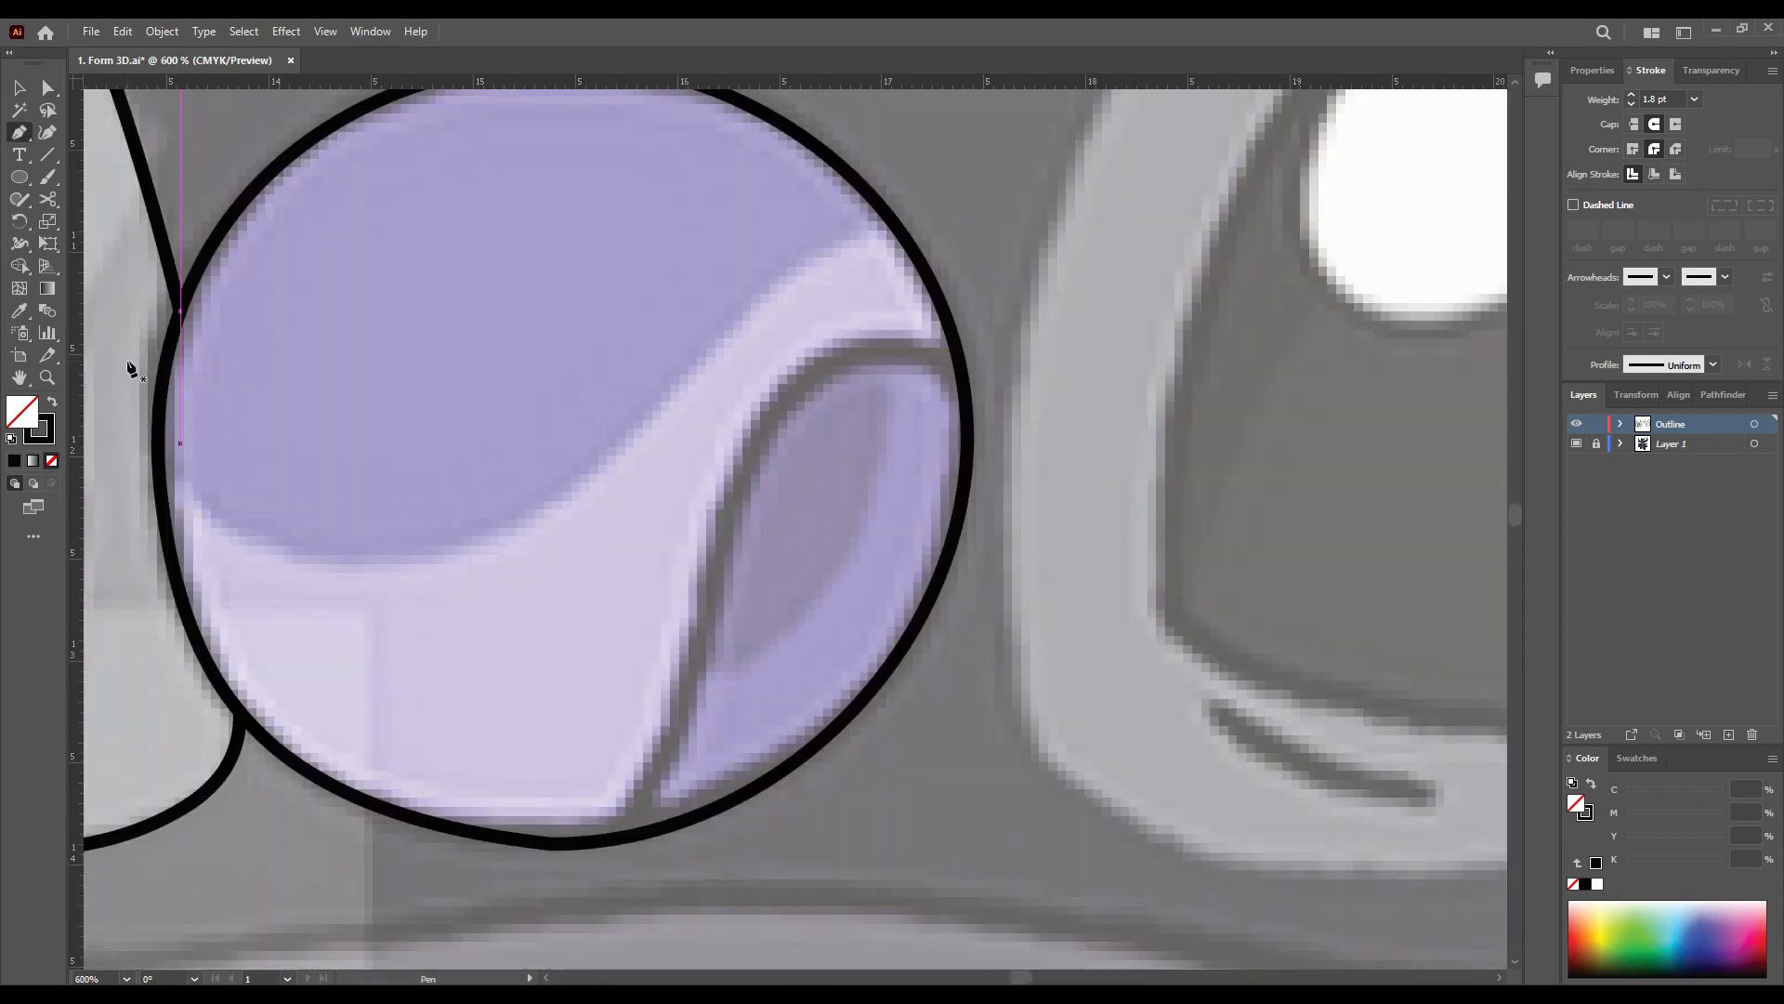
pyautogui.moveTo(795, 331); pyautogui.dragTo(812, 322)
pyautogui.moveTo(920, 214); pyautogui.dragTo(1122, 183)
pyautogui.moveTo(811, 321); pyautogui.dragTo(699, 412)
pyautogui.moveTo(699, 413); pyautogui.dragTo(752, 267)
# Step: Trace the nostril's curved edge from the nose's right side to its base and adjust the nose outline's lowest anchor
pyautogui.moveTo(1030, 248); pyautogui.dragTo(918, 193)
pyautogui.moveTo(775, 398); pyautogui.dragTo(711, 630)
pyautogui.moveTo(918, 193); pyautogui.dragTo(969, 175)
pyautogui.moveTo(628, 707); pyautogui.dragTo(668, 636)
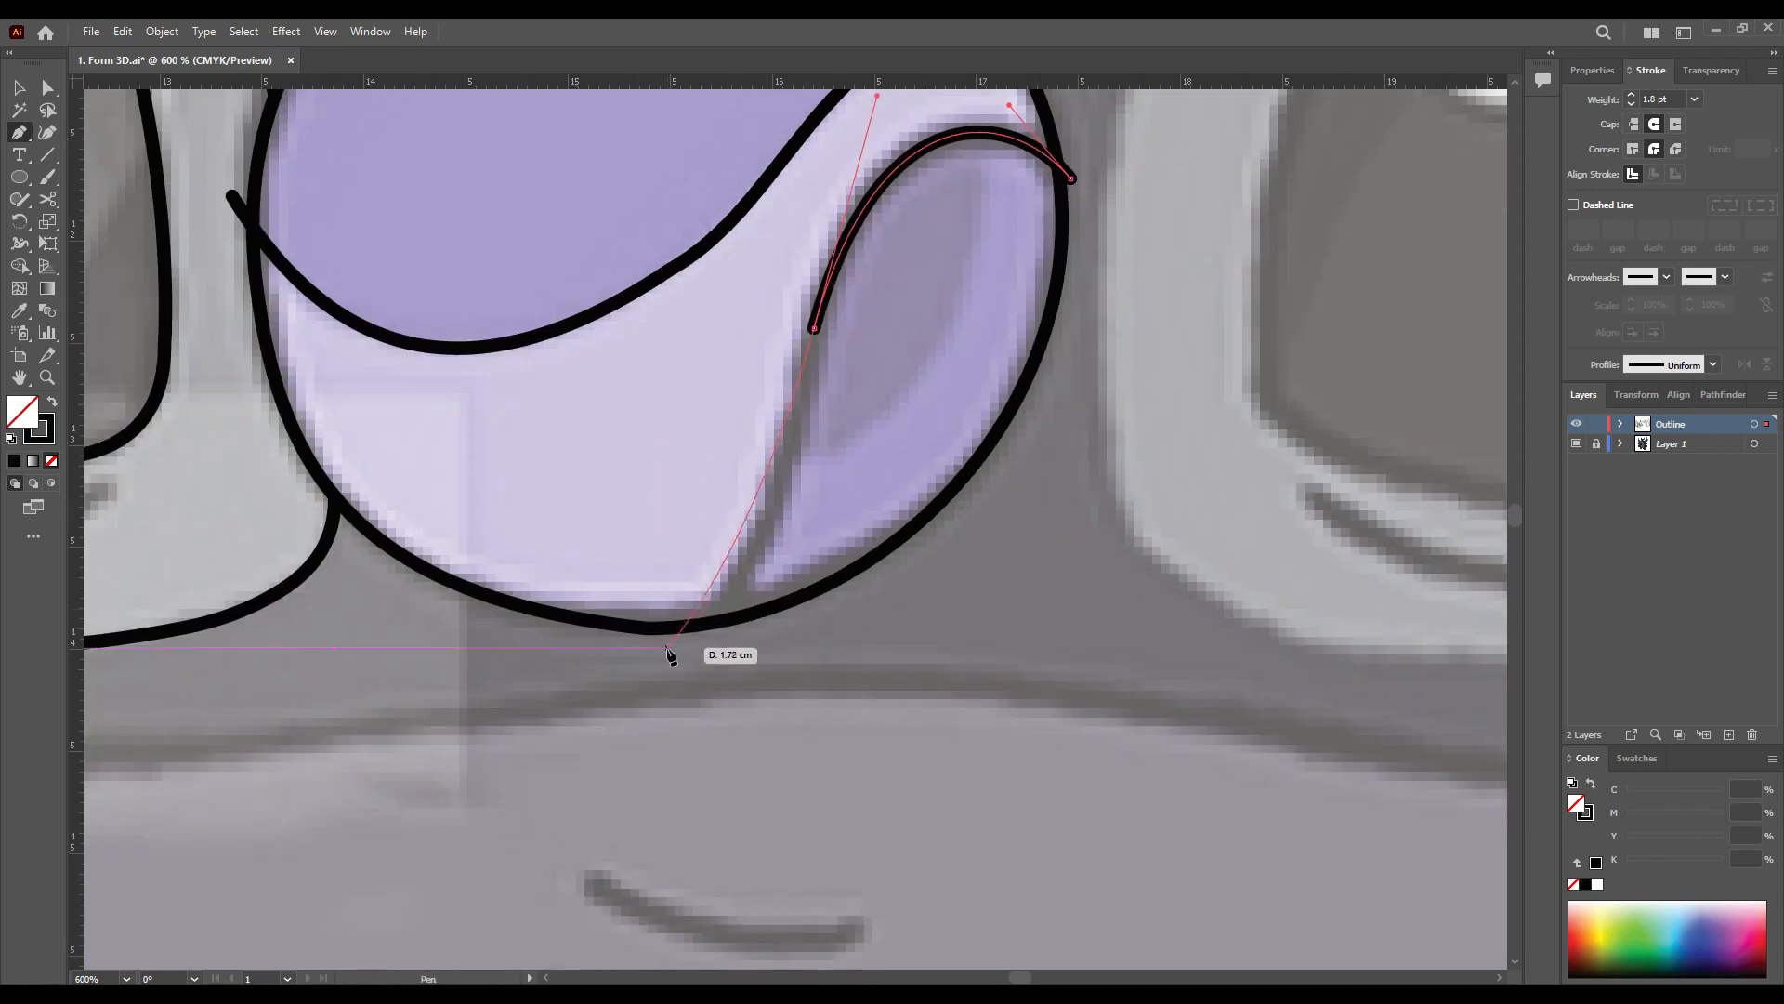
pyautogui.moveTo(750, 560); pyautogui.dragTo(777, 557)
pyautogui.press('a')
pyautogui.moveTo(648, 629); pyautogui.dragTo(647, 621)
# Step: Select the nose and nostril paths and remove the nostril line's overshooting ends with Shape Builder
pyautogui.press('v')
pyautogui.click(1054, 402)
pyautogui.scroll(-1, 799, 644)
pyautogui.moveTo(1048, 274); pyautogui.dragTo(599, 777)
pyautogui.hotkey('shift', 'm')
pyautogui.keyDown('alt'); pyautogui.click(730, 641); pyautogui.keyUp('alt')
pyautogui.keyDown('alt'); pyautogui.click(979, 331); pyautogui.keyUp('alt')
# Step: Trace the curved edge of the dark shade inside the nostril and deselect the path
pyautogui.press('p')
pyautogui.moveTo(918, 291); pyautogui.dragTo(925, 370)
pyautogui.moveTo(772, 529); pyautogui.dragTo(690, 544)
pyautogui.press('v')
pyautogui.click(1072, 344)
pyautogui.scroll(-2, 1072, 344)
pyautogui.moveTo(1073, 344); pyautogui.dragTo(461, 605)
# Step: Start tracing the outline of the light patch around the right eye and adjust its first anchors and handles
pyautogui.press('p')
pyautogui.moveTo(447, 894); pyautogui.dragTo(513, 862)
pyautogui.press('a')
pyautogui.scroll(2, 674, 200)
pyautogui.moveTo(771, 232); pyautogui.dragTo(771, 248)
pyautogui.moveTo(557, 304); pyautogui.dragTo(745, 89)
pyautogui.moveTo(247, 434); pyautogui.dragTo(265, 429)
pyautogui.moveTo(484, 894); pyautogui.dragTo(441, 632)
# Step: Continue the right eye patch's outline with further curve segments and undo the last misplaced one
pyautogui.press('p')
pyautogui.moveTo(453, 722); pyautogui.dragTo(298, 724)
pyautogui.scroll(-2, 557, 727)
pyautogui.moveTo(487, 670); pyautogui.dragTo(563, 618)
pyautogui.moveTo(289, 725); pyautogui.dragTo(292, 736)
pyautogui.moveTo(586, 431); pyautogui.dragTo(583, 399)
pyautogui.hotkey('ctrl', 'z')
# Step: Add the remaining curve segments of the right eye patch's outline and correct its anchors to follow the reference
pyautogui.scroll(3, 571, 549)
pyautogui.click(602, 526)
pyautogui.moveTo(604, 527); pyautogui.dragTo(762, 303)
pyautogui.click(629, 346)
pyautogui.press('a')
pyautogui.moveTo(712, 557); pyautogui.dragTo(744, 291)
pyautogui.scroll(-3, 749, 458)
pyautogui.moveTo(916, 454); pyautogui.dragTo(697, 437)
# Step: Refine the finished outline of the right eye patch and deselect it
pyautogui.scroll(-1, 688, 451)
pyautogui.scroll(5, 568, 572)
pyautogui.click(546, 625)
pyautogui.scroll(-2, 567, 725)
pyautogui.moveTo(571, 716); pyautogui.dragTo(720, 690)
pyautogui.scroll(-3, 516, 673)
pyautogui.press('v')
pyautogui.click(852, 400)
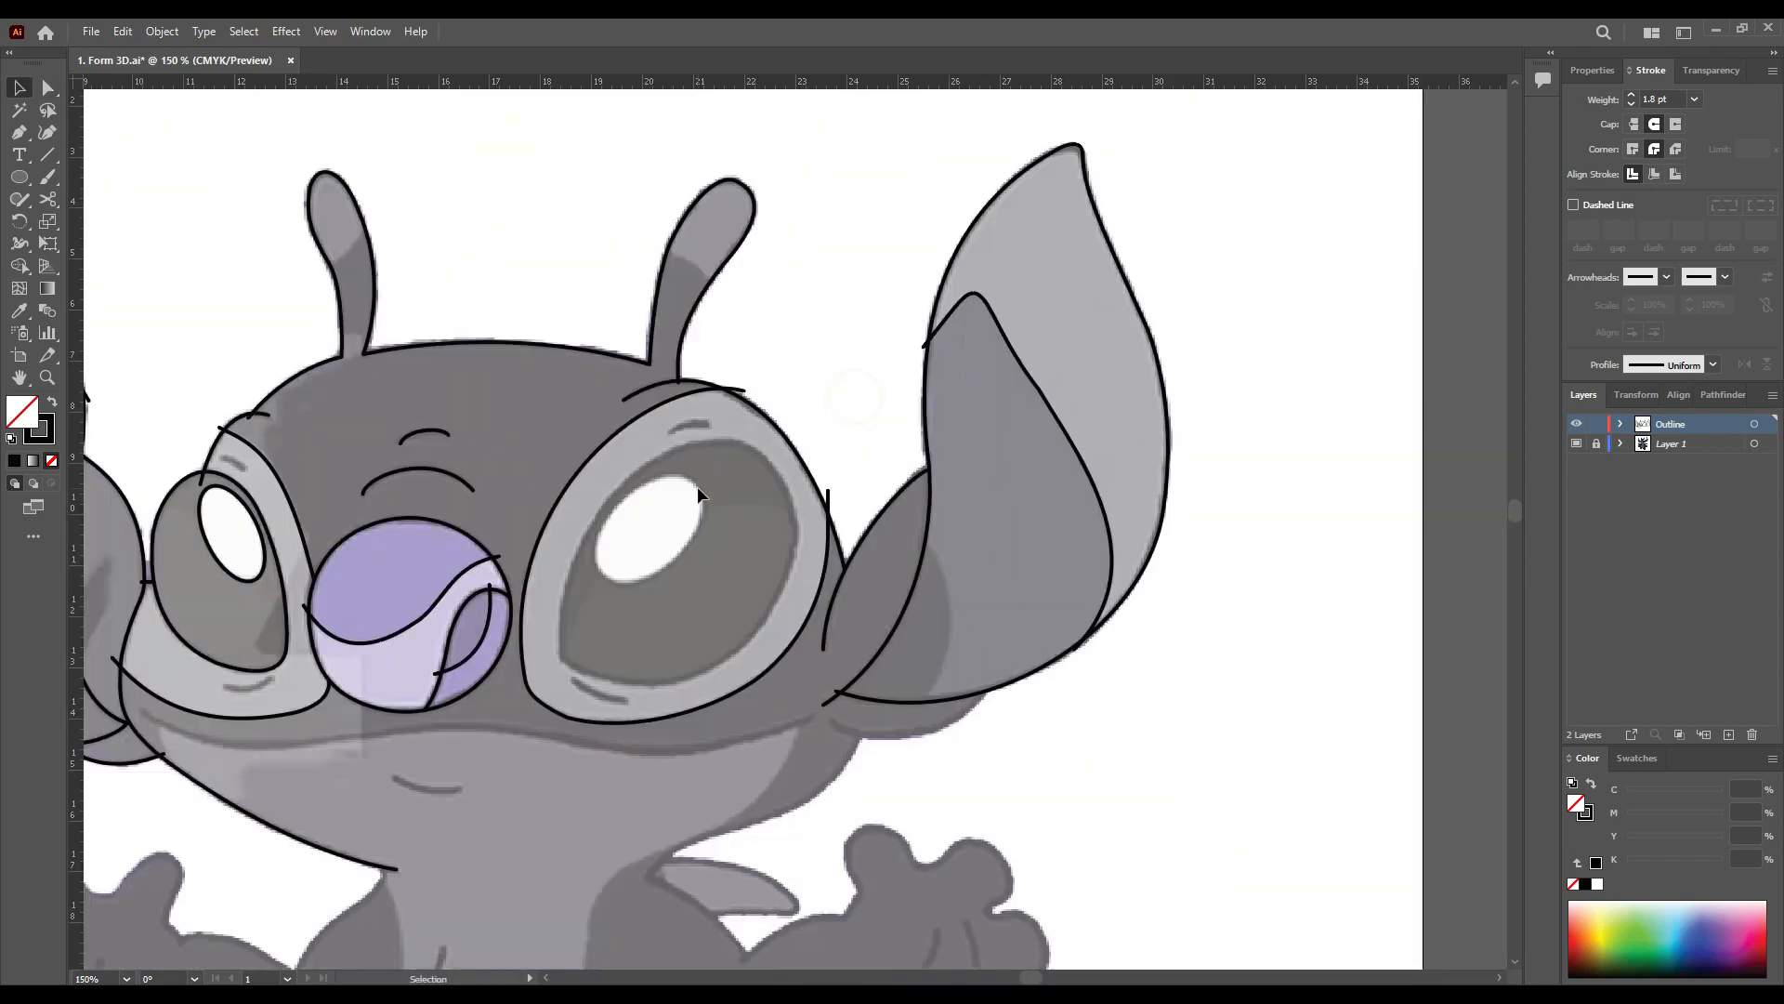
# Step: Trace the short crease above the right eye
pyautogui.press('p')
pyautogui.scroll(5, 722, 438)
pyautogui.moveTo(471, 471); pyautogui.dragTo(552, 385)
pyautogui.moveTo(688, 427); pyautogui.dragTo(689, 428)
pyautogui.scroll(-2, 687, 428)
pyautogui.moveTo(665, 494); pyautogui.dragTo(729, 260)
# Step: Draw an ellipse over the right eye's white highlight, then rotate and resize it to fit
pyautogui.press('l')
pyautogui.moveTo(697, 343)
pyautogui.mouseDown()
pyautogui.moveTo(640, 399)
pyautogui.moveTo(375, 518)
pyautogui.mouseUp()
pyautogui.moveTo(708, 526); pyautogui.dragTo(777, 385)
pyautogui.moveTo(535, 428); pyautogui.dragTo(585, 477)
pyautogui.moveTo(773, 453); pyautogui.dragTo(764, 431)
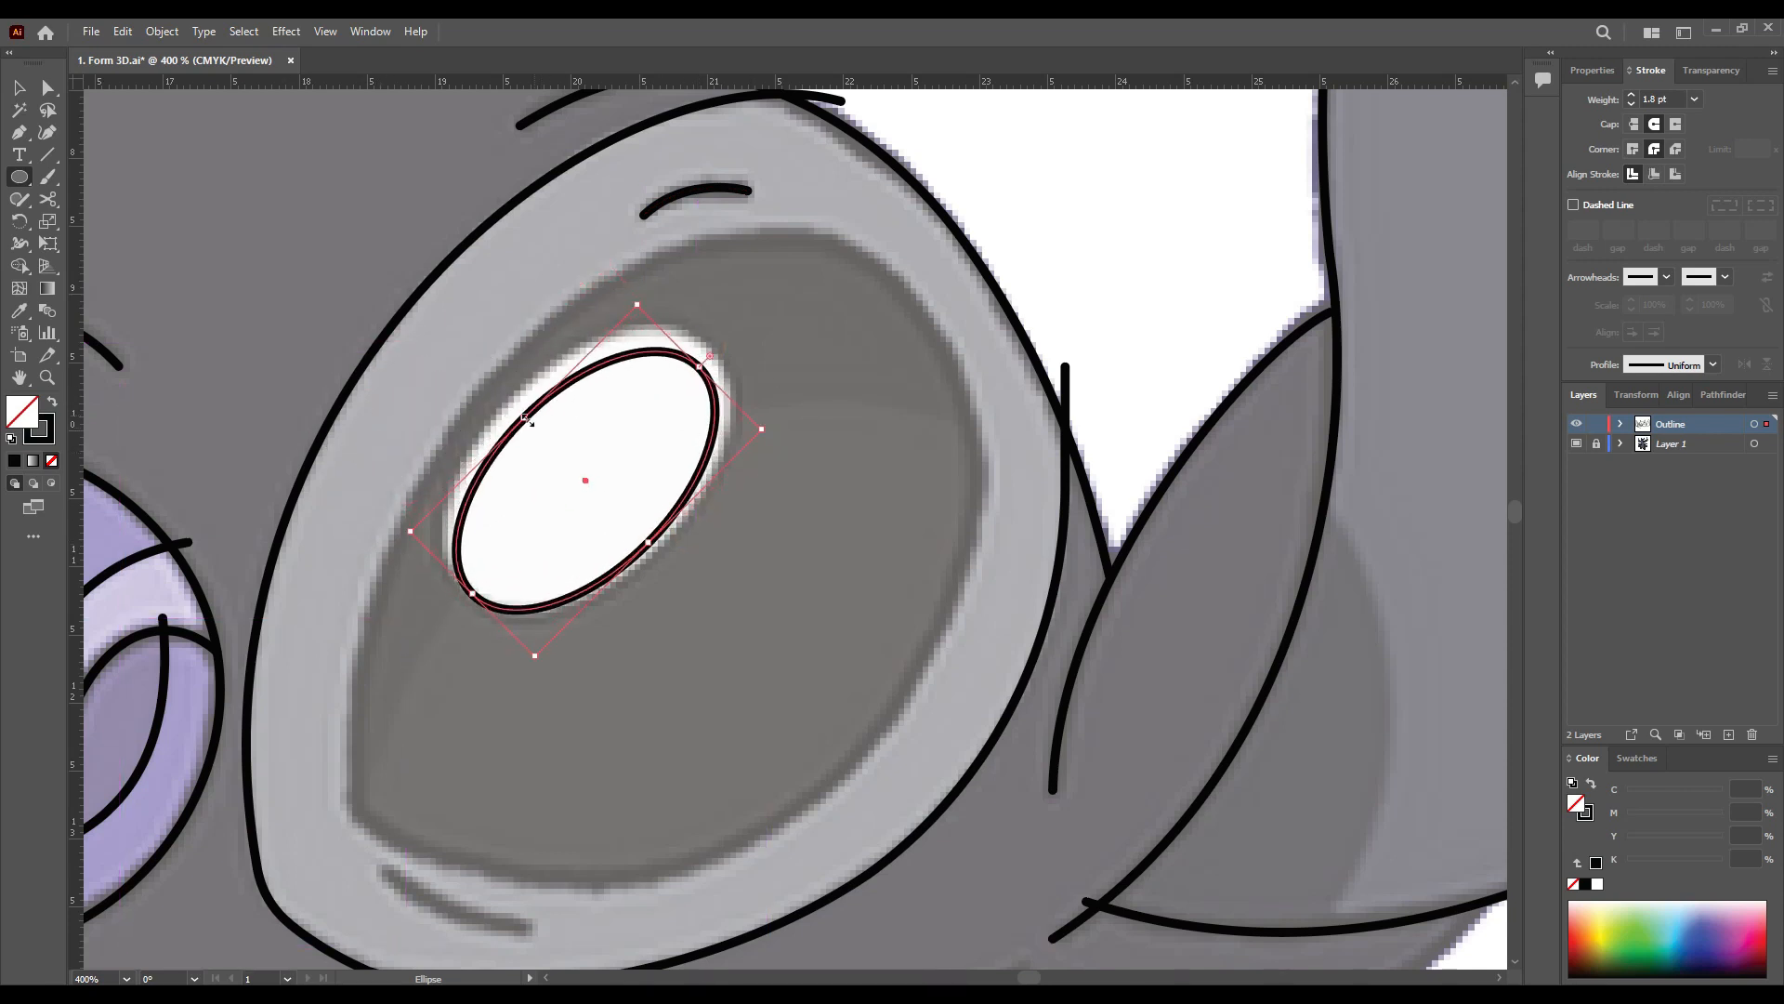
pyautogui.moveTo(524, 415); pyautogui.dragTo(512, 405)
pyautogui.moveTo(648, 541); pyautogui.dragTo(655, 549)
pyautogui.moveTo(582, 477); pyautogui.dragTo(582, 474)
pyautogui.moveTo(697, 363); pyautogui.dragTo(708, 351)
# Step: Trace the right eye's dark outline from its lower inner corner up and over the top
pyautogui.press('p')
pyautogui.moveTo(351, 816); pyautogui.dragTo(355, 598)
pyautogui.scroll(-2, 775, 225)
pyautogui.moveTo(795, 232); pyautogui.dragTo(959, 230)
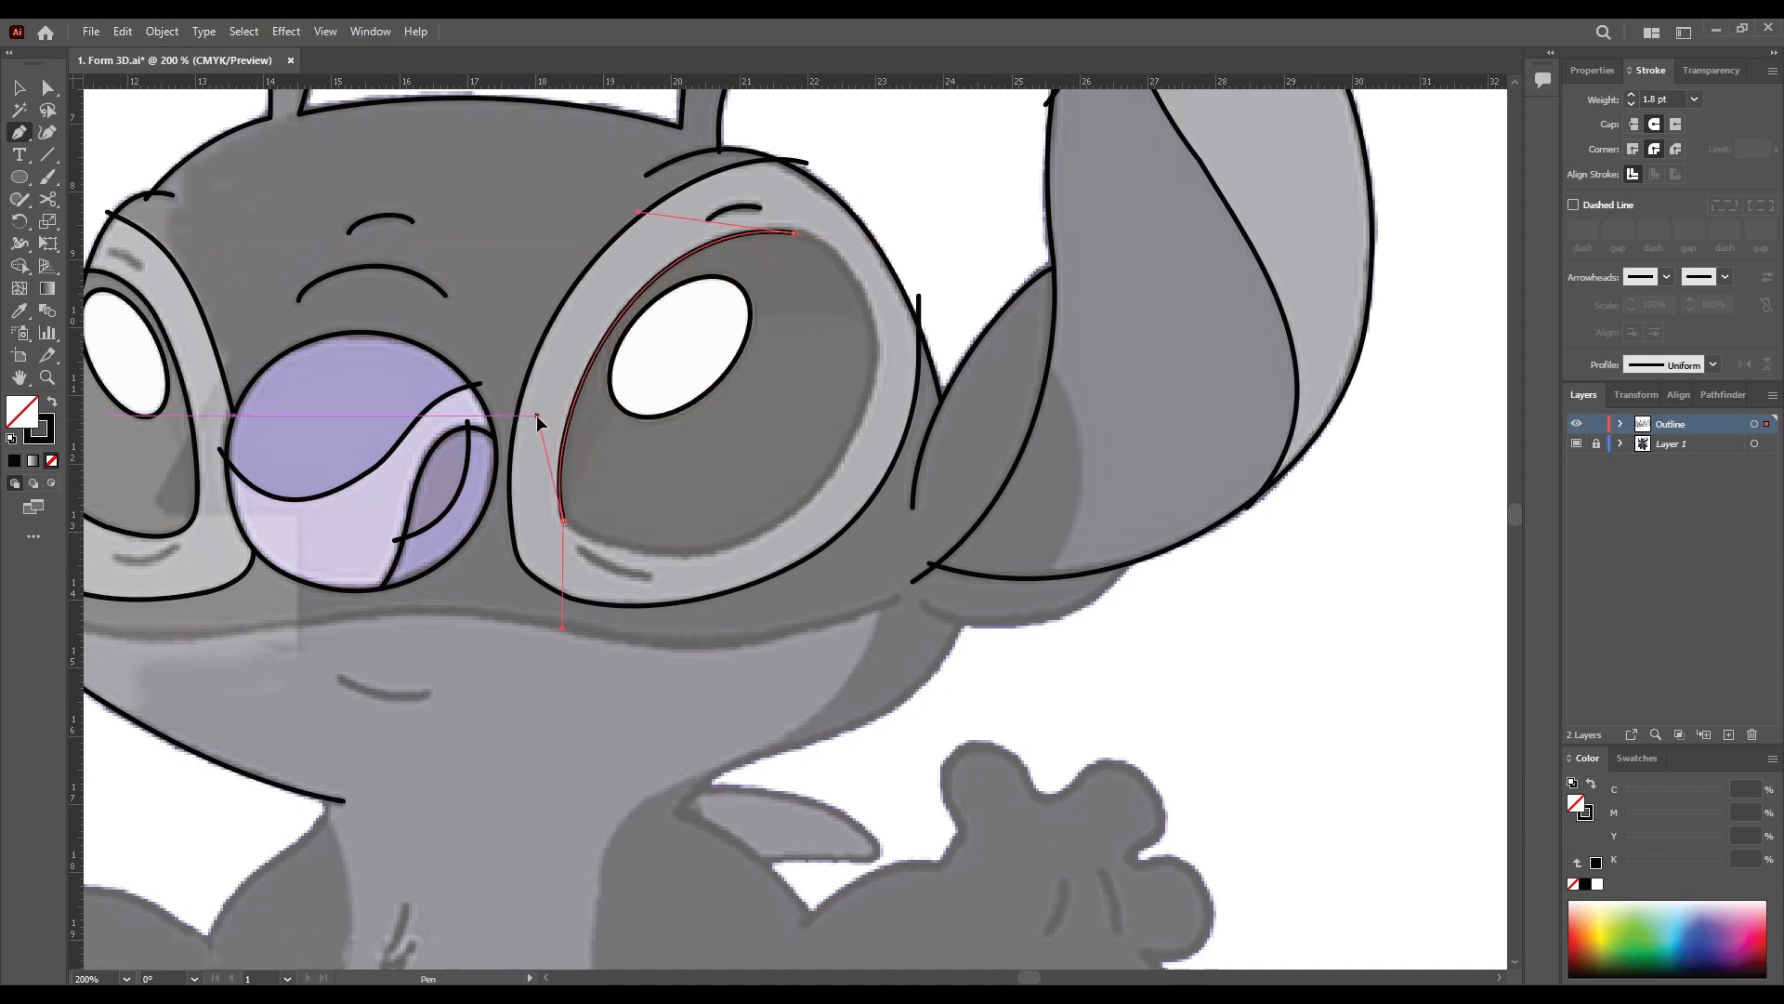
pyautogui.moveTo(883, 246); pyautogui.dragTo(896, 243)
# Step: Adjust the anchors and handles of the right eye's outline to smooth the curve at its top
pyautogui.scroll(3, 848, 253)
pyautogui.click(688, 195)
pyautogui.scroll(4, 592, 121)
pyautogui.press('a')
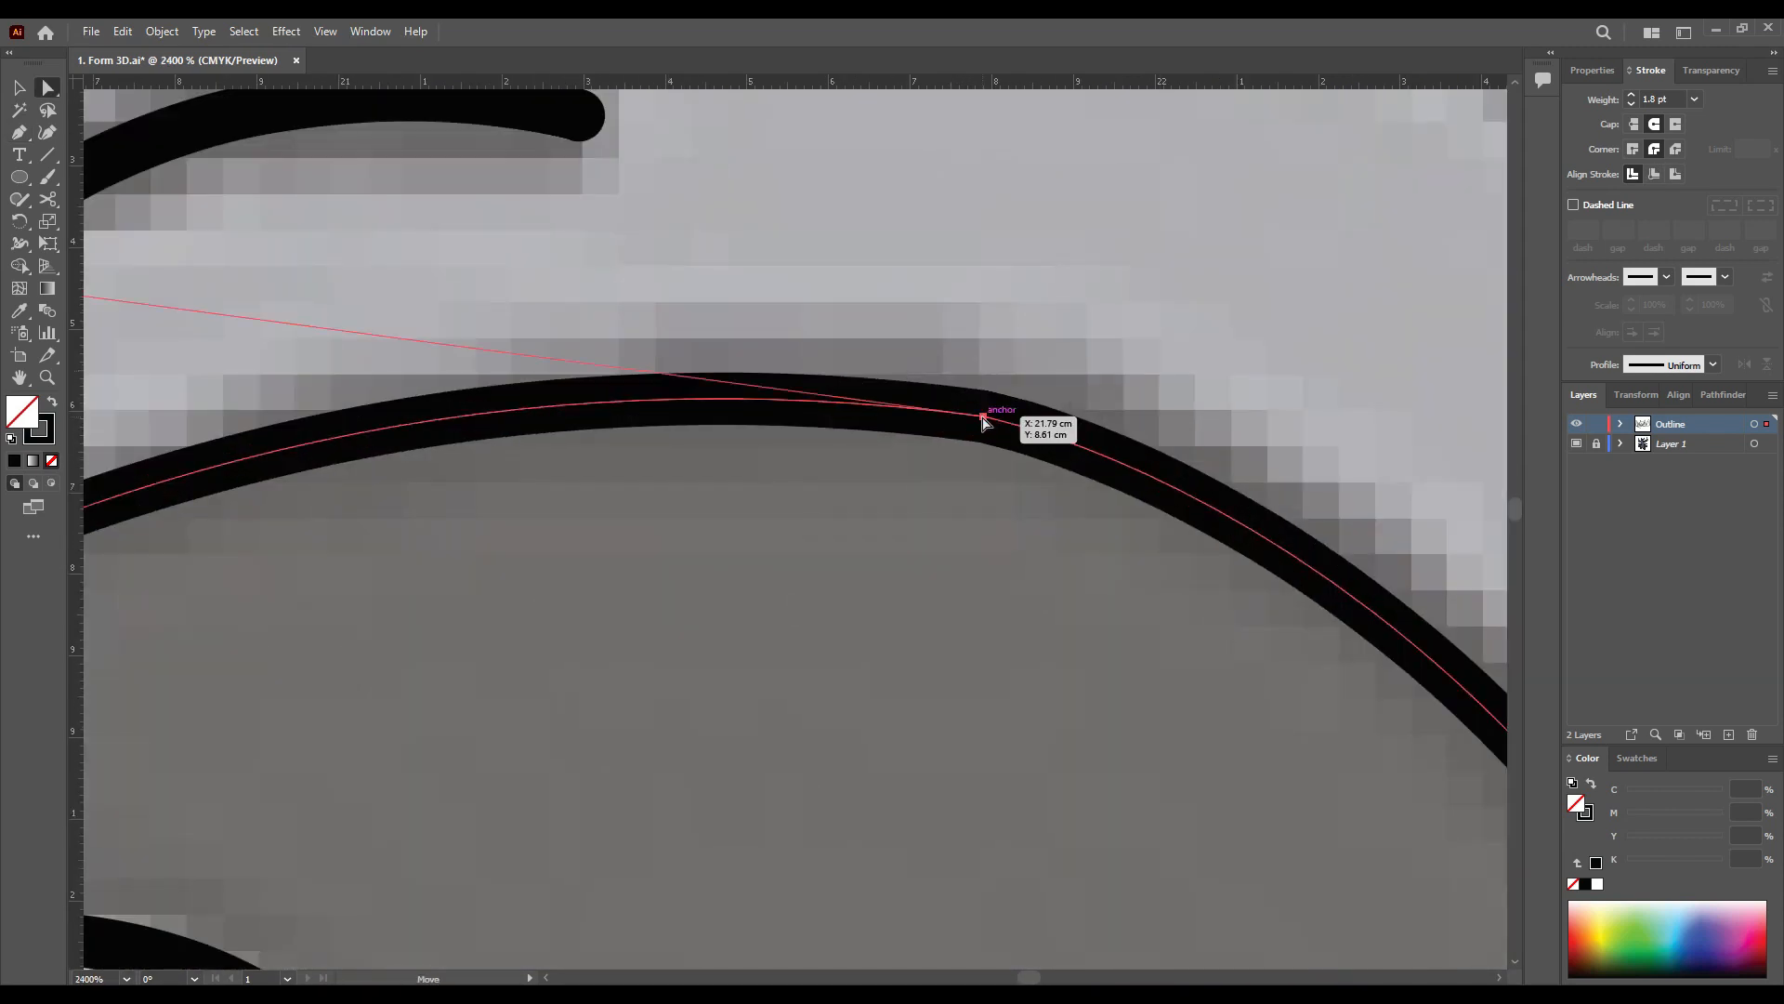
pyautogui.scroll(-5, 983, 422)
pyautogui.scroll(-2, 1023, 707)
pyautogui.scroll(-5, 799, 516)
pyautogui.moveTo(842, 495); pyautogui.dragTo(825, 427)
pyautogui.moveTo(769, 573); pyautogui.dragTo(844, 641)
# Step: Trace the short crease below the right eye and deselect it
pyautogui.press('p')
pyautogui.scroll(3, 732, 583)
pyautogui.click(586, 540)
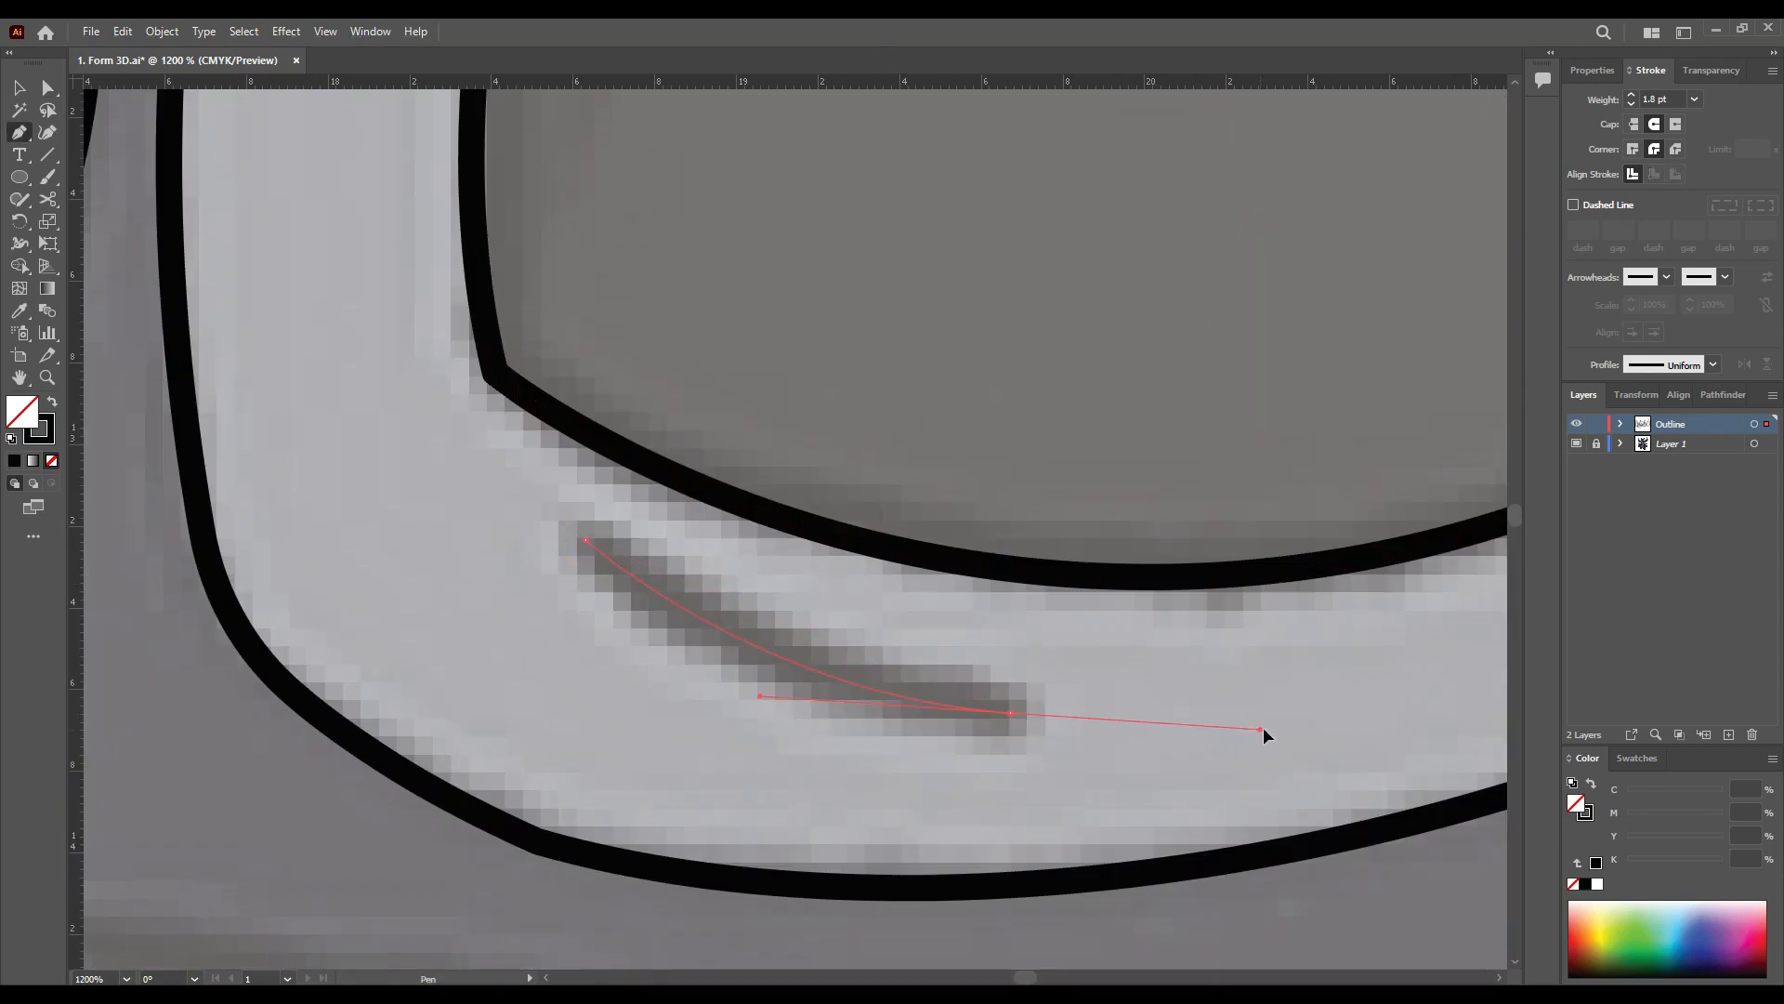
pyautogui.press('v')
pyautogui.click(1249, 730)
# Step: Trace the wavy mouth line from the left cheek across beneath the nose
pyautogui.scroll(-5, 1249, 729)
pyautogui.scroll(-3, 876, 741)
pyautogui.press('p')
pyautogui.scroll(2, 416, 523)
pyautogui.moveTo(355, 497); pyautogui.dragTo(418, 585)
pyautogui.moveTo(848, 530); pyautogui.dragTo(879, 537)
pyautogui.moveTo(418, 586); pyautogui.dragTo(483, 594)
# Step: Extend the mouth line to the right cheek and adjust its anchors to follow the reference
pyautogui.moveTo(1229, 561); pyautogui.dragTo(1079, 439)
pyautogui.moveTo(852, 394); pyautogui.dragTo(851, 398)
pyautogui.moveTo(815, 366); pyautogui.dragTo(492, 375)
pyautogui.click(527, 410)
pyautogui.moveTo(1251, 245); pyautogui.dragTo(1239, 249)
pyautogui.moveTo(549, 510); pyautogui.dragTo(1111, 514)
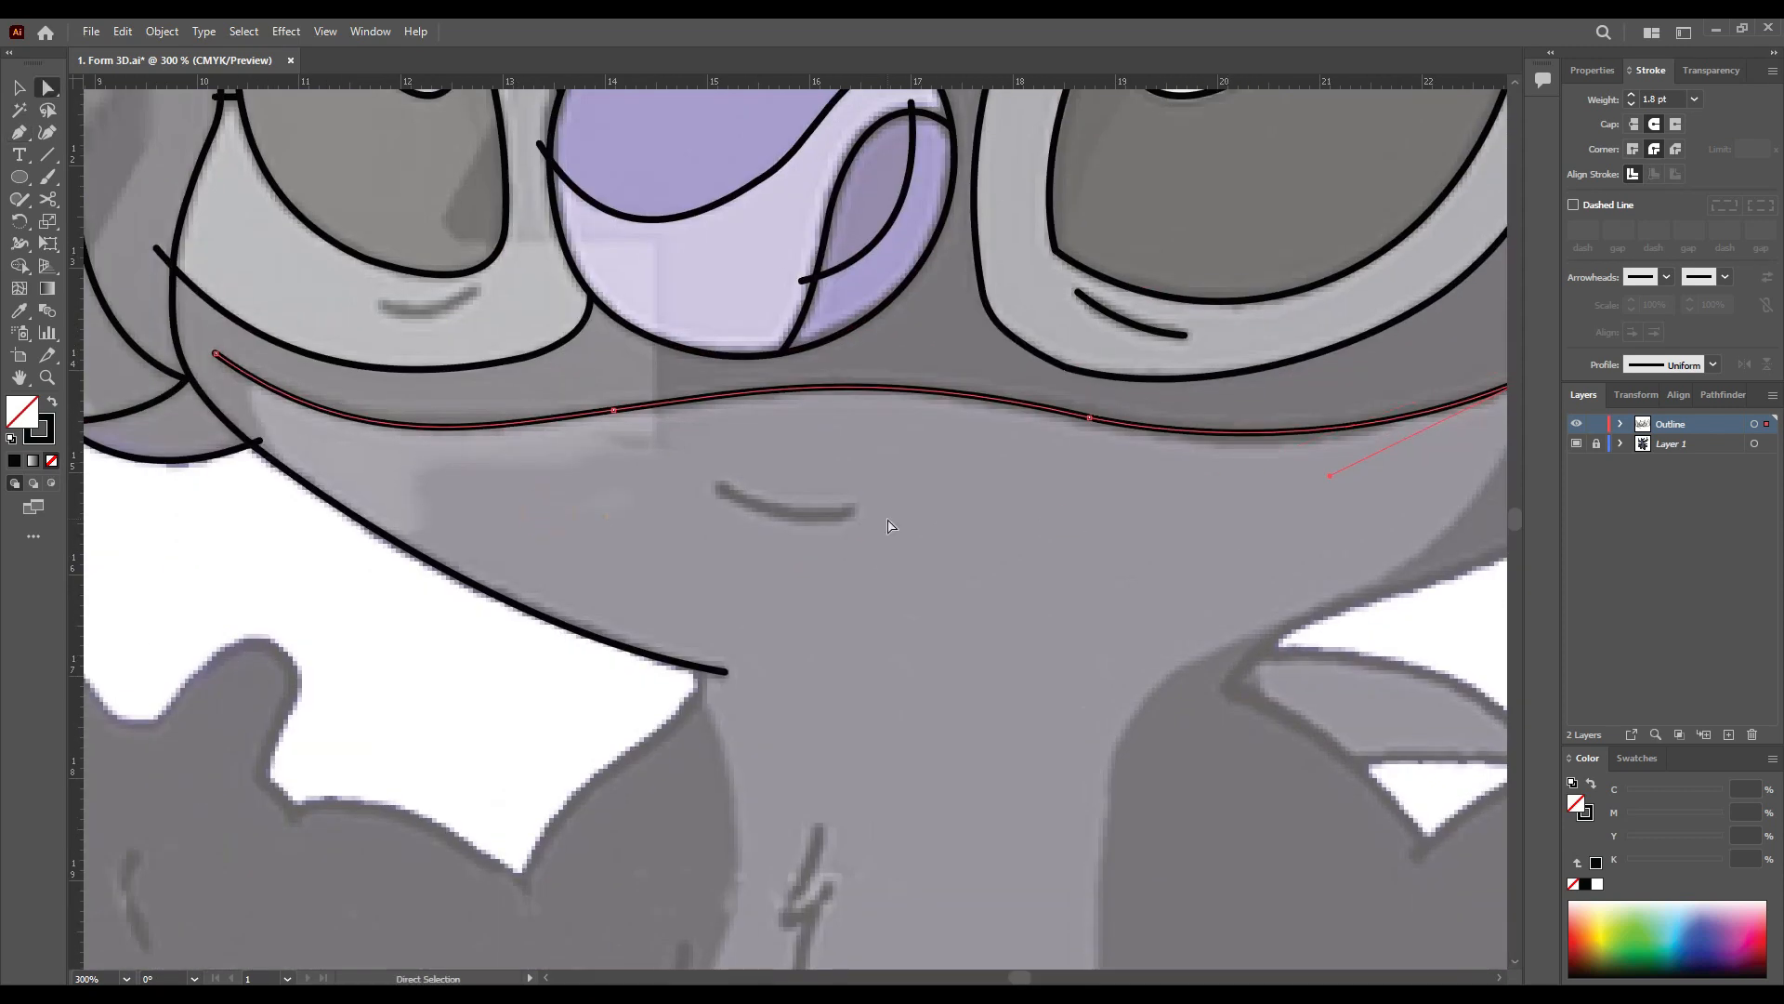
# Step: Select the traced head paths and trim the overlapping line ends above the left eye and left ear with Shape Builder
pyautogui.press('v')
pyautogui.scroll(-3, 878, 642)
pyautogui.moveTo(447, 236); pyautogui.dragTo(1376, 745)
pyautogui.hotkey('shift', 'm')
pyautogui.scroll(5, 610, 349)
pyautogui.keyDown('alt'); pyautogui.click(649, 274); pyautogui.keyUp('alt')
pyautogui.moveTo(1101, 565); pyautogui.dragTo(656, 379)
pyautogui.keyDown('alt'); pyautogui.click(661, 413); pyautogui.keyUp('alt')
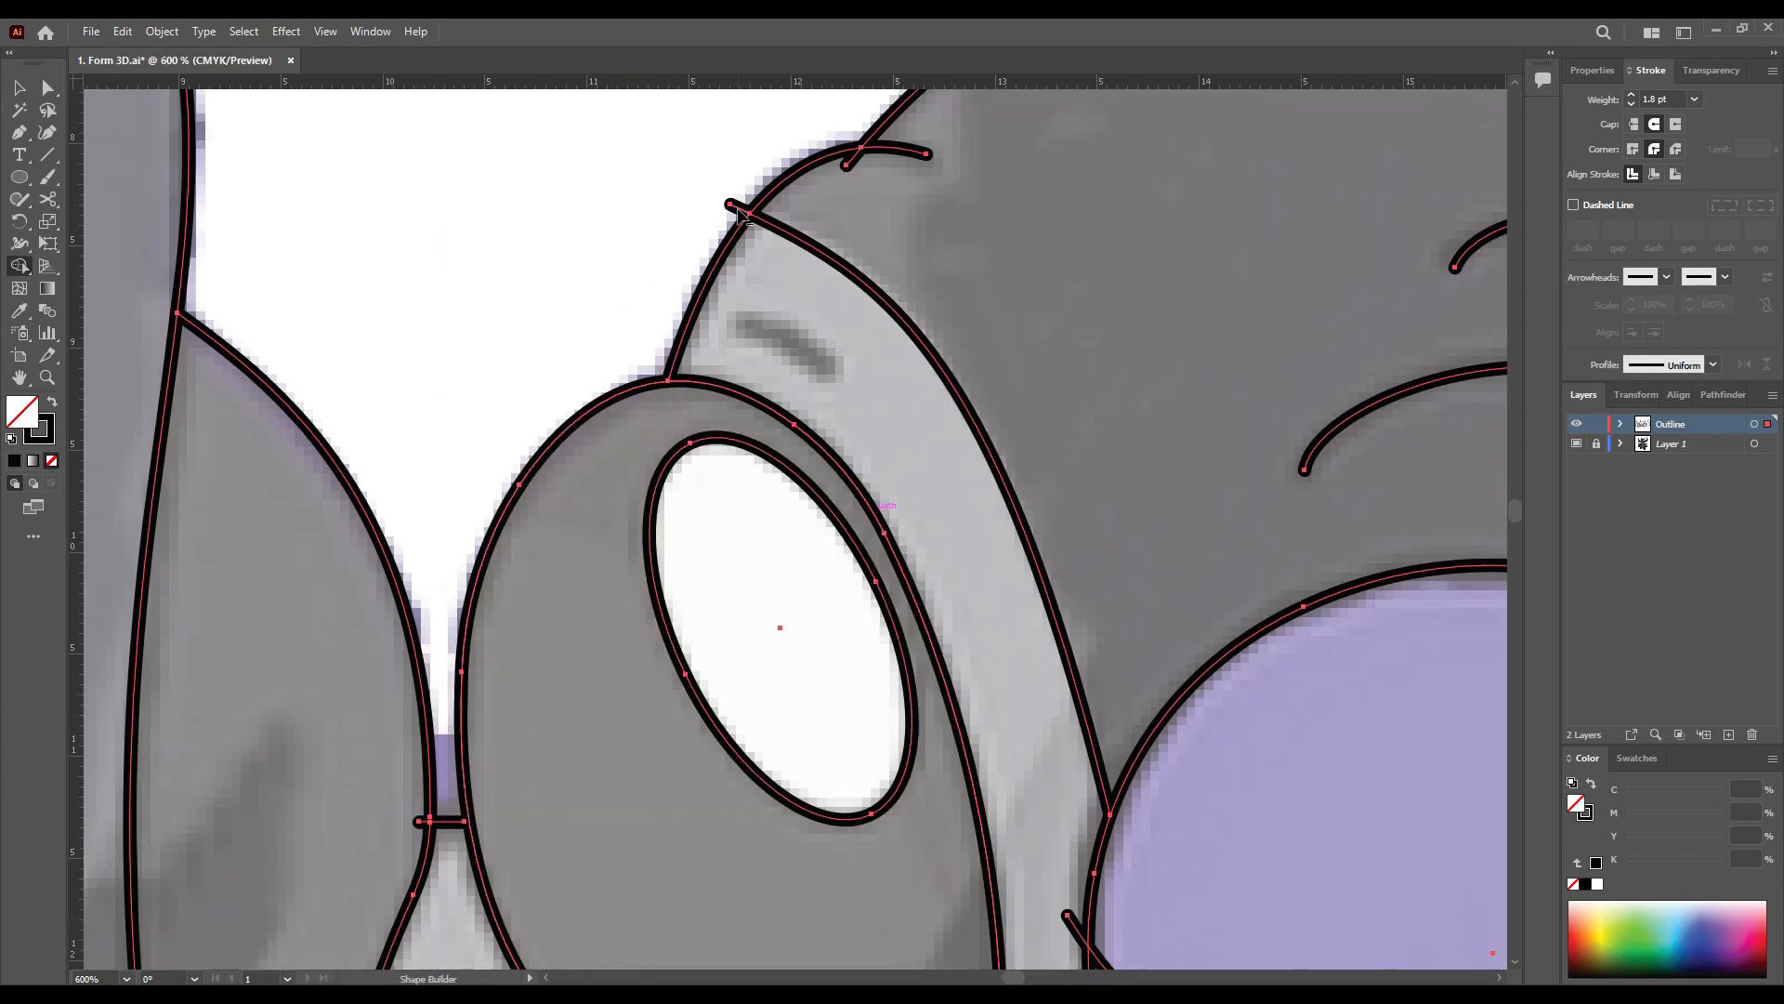
pyautogui.keyDown('alt'); pyautogui.click(740, 211); pyautogui.keyUp('alt')
pyautogui.keyDown('alt'); pyautogui.click(855, 159); pyautogui.keyUp('alt')
# Step: Trim the stray line ends between the left ear and eye, at the left cheek, and along the ear's lower edge
pyautogui.moveTo(423, 823); pyautogui.dragTo(665, 348)
pyautogui.keyDown('alt'); pyautogui.click(667, 351); pyautogui.keyUp('alt')
pyautogui.keyDown('alt'); pyautogui.click(561, 665); pyautogui.keyUp('alt')
pyautogui.moveTo(561, 665); pyautogui.dragTo(911, 281)
pyautogui.keyDown('alt'); pyautogui.click(1097, 648); pyautogui.keyUp('alt')
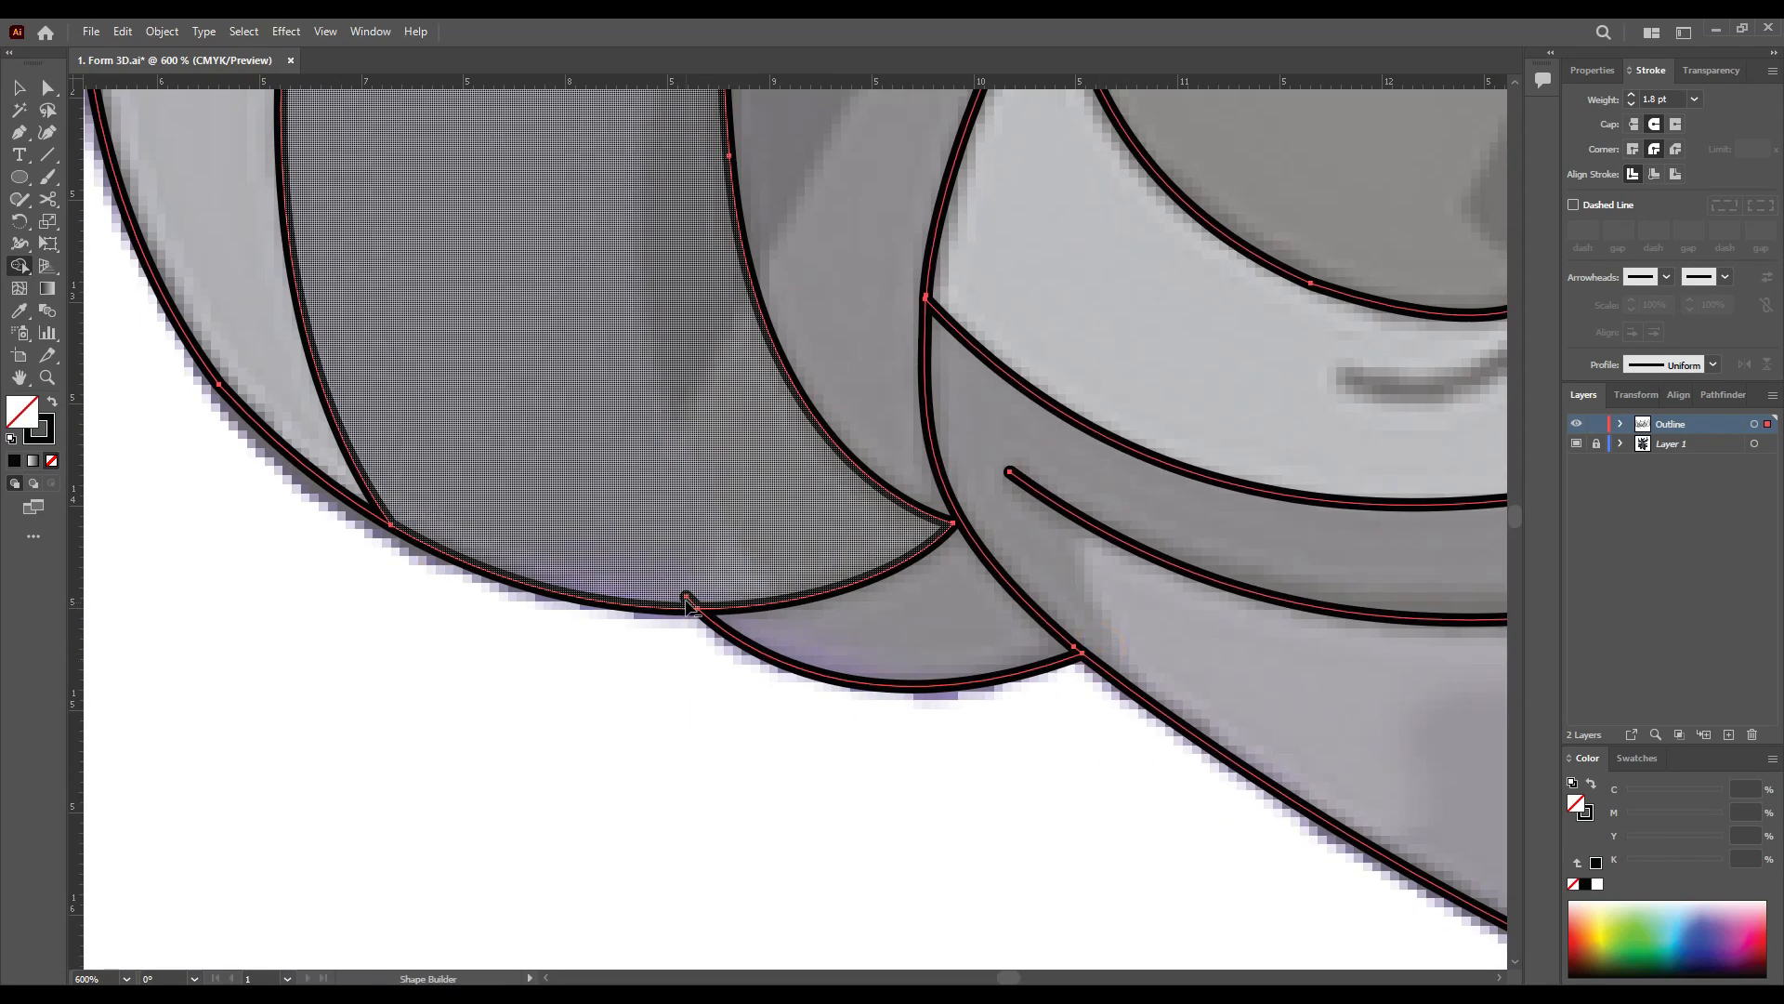
pyautogui.keyDown('alt'); pyautogui.click(688, 600); pyautogui.keyUp('alt')
# Step: Nudge the anchor where the left ear's lower lines meet the head outline so the joint closes cleanly
pyautogui.moveTo(875, 514); pyautogui.dragTo(729, 521)
pyautogui.press('a')
pyautogui.click(729, 521)
pyautogui.scroll(4, 758, 526)
pyautogui.moveTo(940, 533); pyautogui.dragTo(966, 519)
pyautogui.scroll(-4, 951, 530)
pyautogui.moveTo(1091, 451); pyautogui.dragTo(439, 474)
# Step: Select the nose paths and trim the highlight and shading line ends that overshoot the nose outline
pyautogui.scroll(-3, 439, 474)
pyautogui.moveTo(469, 253); pyautogui.dragTo(982, 485)
pyautogui.hotkey('shift', 'm')
pyautogui.scroll(3, 639, 359)
pyautogui.keyDown('alt'); pyautogui.click(606, 323); pyautogui.keyUp('alt')
pyautogui.keyDown('alt'); pyautogui.click(1131, 585); pyautogui.keyUp('alt')
pyautogui.keyDown('alt'); pyautogui.click(1342, 233); pyautogui.keyUp('alt')
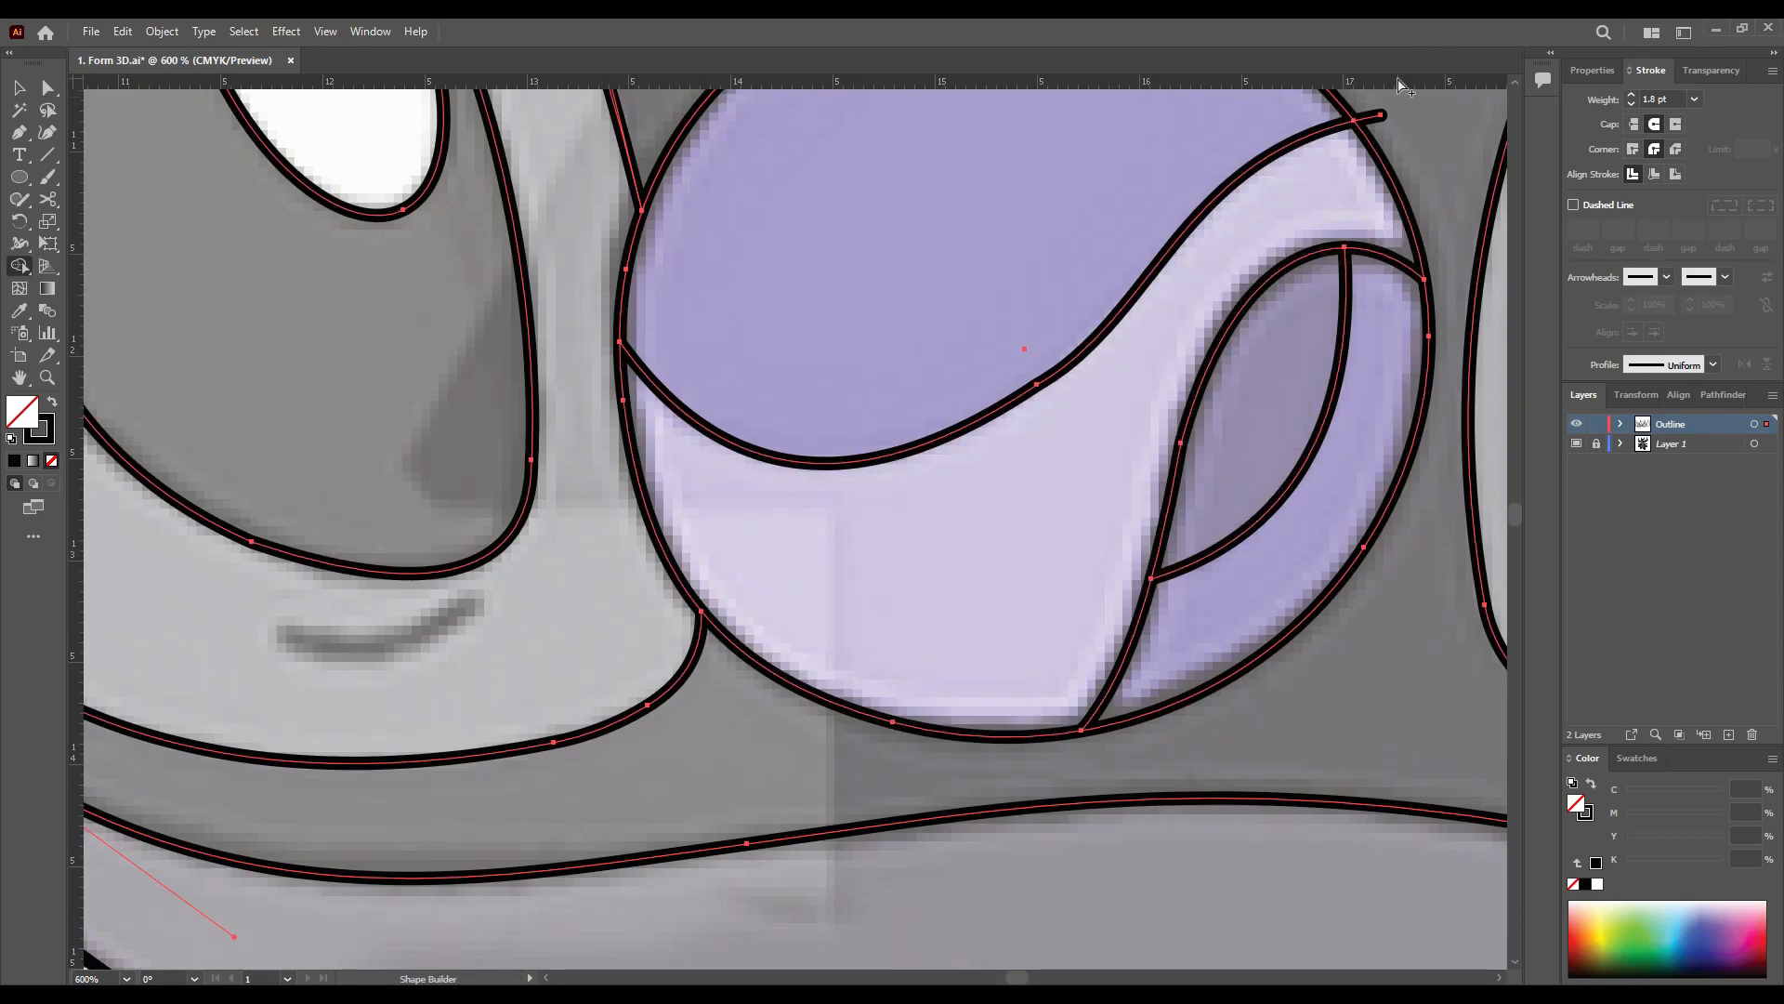
pyautogui.keyDown('alt'); pyautogui.click(1374, 116); pyautogui.keyUp('alt')
# Step: Trim the overlapping line ends around the top and outer side of the right eye with Shape Builder
pyautogui.scroll(-2, 895, 486)
pyautogui.scroll(2, 1108, 657)
pyautogui.moveTo(1465, 319); pyautogui.dragTo(705, 431)
pyautogui.press('v')
pyautogui.hotkey('shift', 'm')
pyautogui.moveTo(463, 100); pyautogui.dragTo(515, 217)
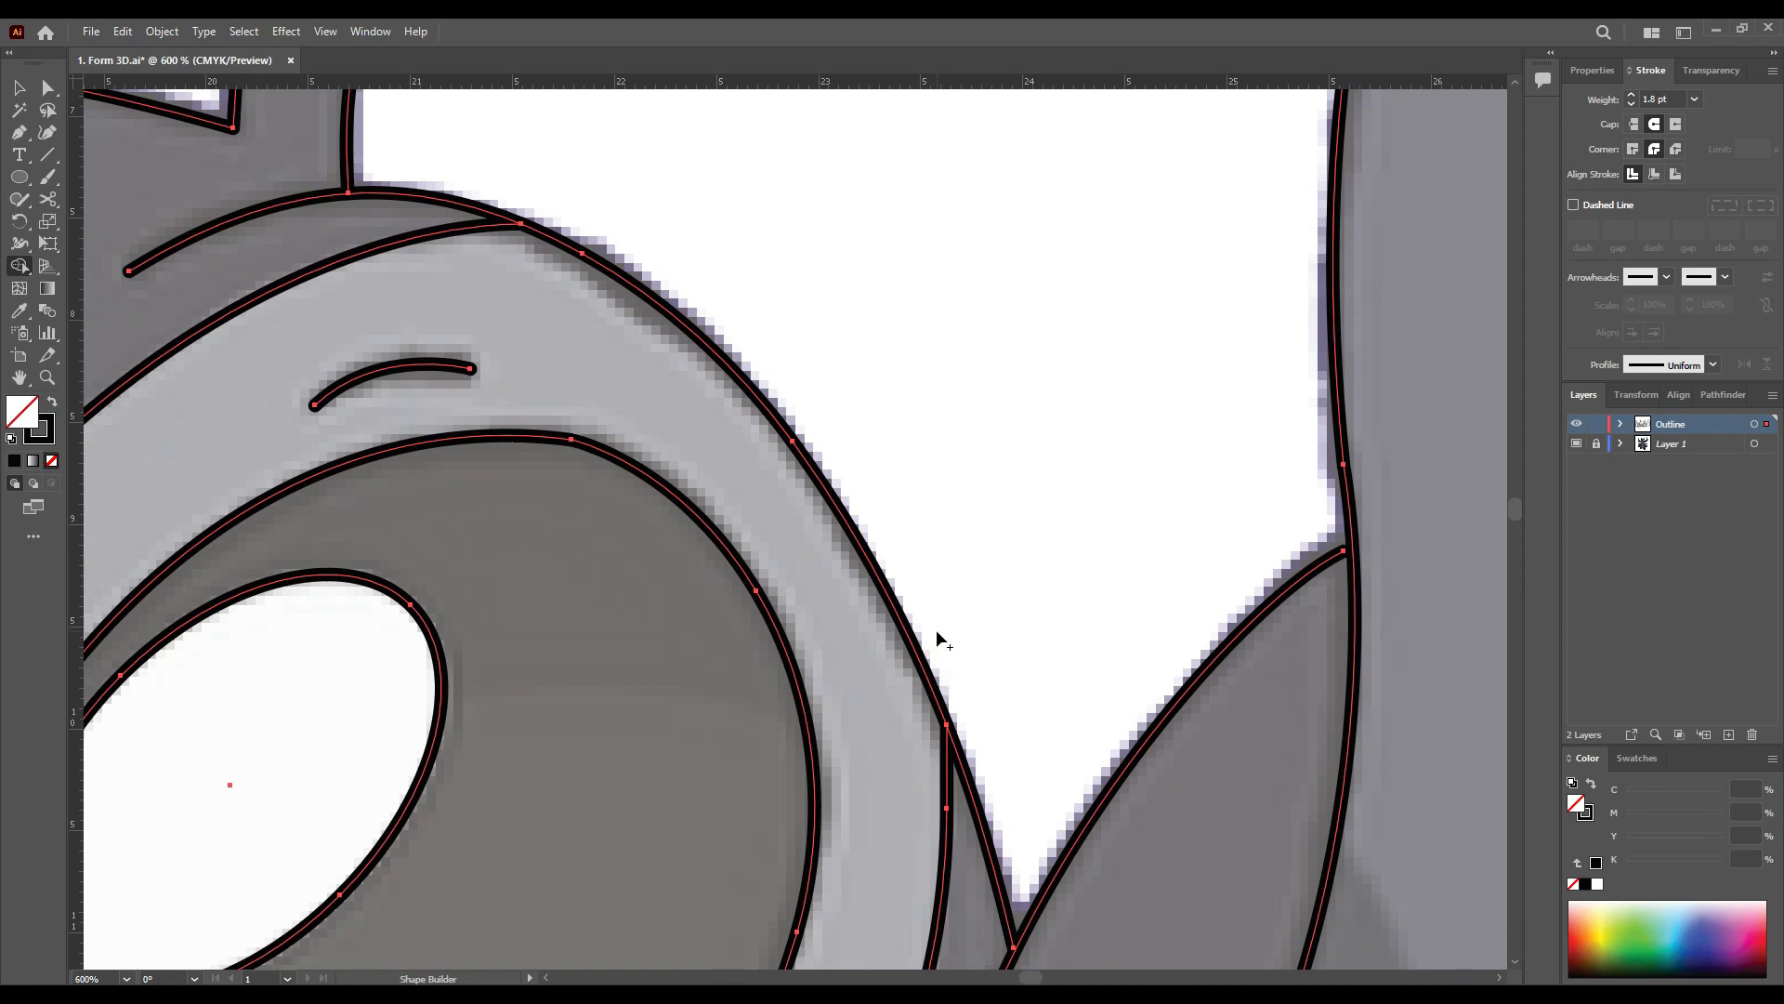
pyautogui.scroll(-2, 688, 600)
pyautogui.moveTo(920, 418); pyautogui.dragTo(743, 307)
pyautogui.keyDown('alt'); pyautogui.click(621, 415); pyautogui.keyUp('alt')
pyautogui.scroll(-2, 431, 451)
pyautogui.moveTo(466, 717); pyautogui.dragTo(745, 262)
pyautogui.scroll(1, 745, 262)
# Step: Select the right ear's paths and trim the line end that overshoots the ear outline
pyautogui.press('v')
pyautogui.moveTo(532, 181); pyautogui.dragTo(1190, 387)
pyautogui.hotkey('shift', 'm')
pyautogui.scroll(4, 693, 372)
pyautogui.keyDown('alt'); pyautogui.click(710, 293); pyautogui.keyUp('alt')
# Step: Trace the curved lower flap beneath the right ear back to the cheek with the Pen tool
pyautogui.moveTo(1320, 186); pyautogui.dragTo(589, 308)
pyautogui.scroll(-4, 1197, 317)
pyautogui.scroll(2, 883, 494)
pyautogui.moveTo(1100, 397)
pyautogui.mouseDown()
pyautogui.moveTo(466, 450)
pyautogui.moveTo(473, 476)
pyautogui.mouseUp()
pyautogui.press('p')
pyautogui.moveTo(880, 361); pyautogui.dragTo(994, 169)
pyautogui.moveTo(473, 476); pyautogui.dragTo(468, 486)
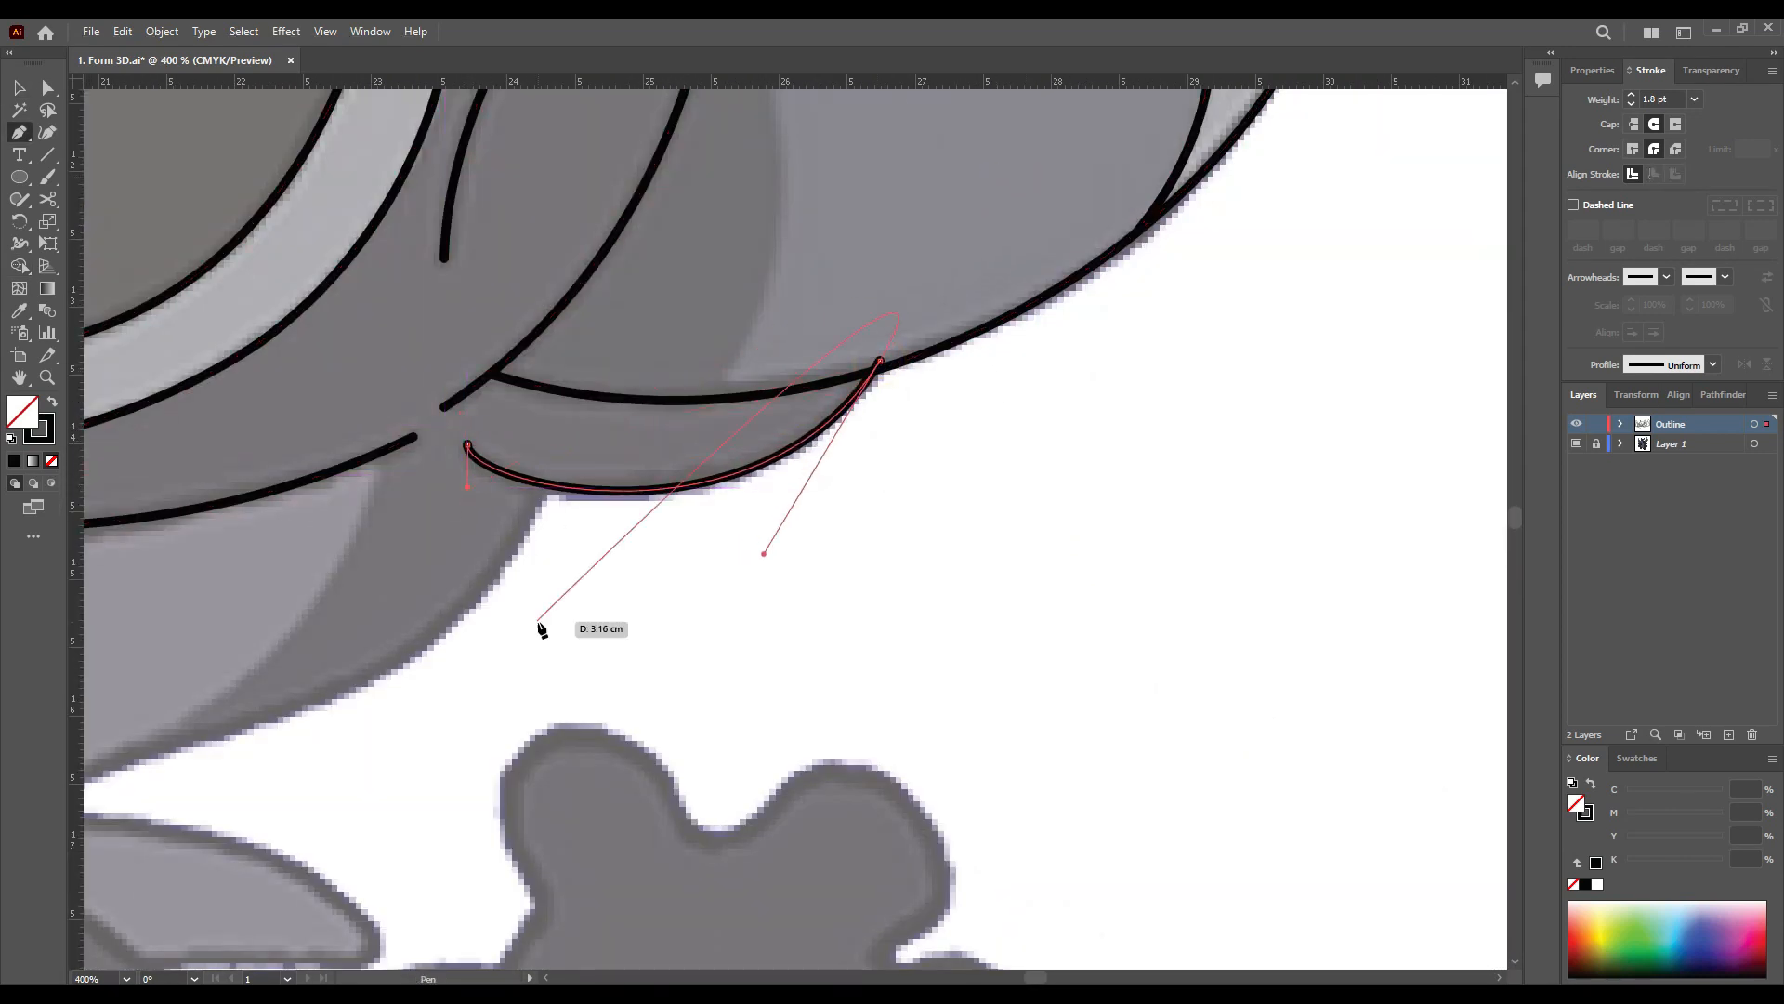
# Step: Trace the right cheek's lower edge in to the neck, and continue with the short curve down to the raised arm
pyautogui.scroll(-1, 765, 507)
pyautogui.moveTo(764, 507); pyautogui.dragTo(1066, 305)
pyautogui.moveTo(474, 578); pyautogui.dragTo(422, 685)
pyautogui.moveTo(871, 349); pyautogui.dragTo(824, 503)
pyautogui.moveTo(520, 473); pyautogui.dragTo(542, 446)
pyautogui.moveTo(825, 505); pyautogui.dragTo(835, 507)
pyautogui.click(472, 578)
pyautogui.moveTo(472, 579); pyautogui.dragTo(659, 239)
pyautogui.moveTo(955, 342); pyautogui.dragTo(634, 389)
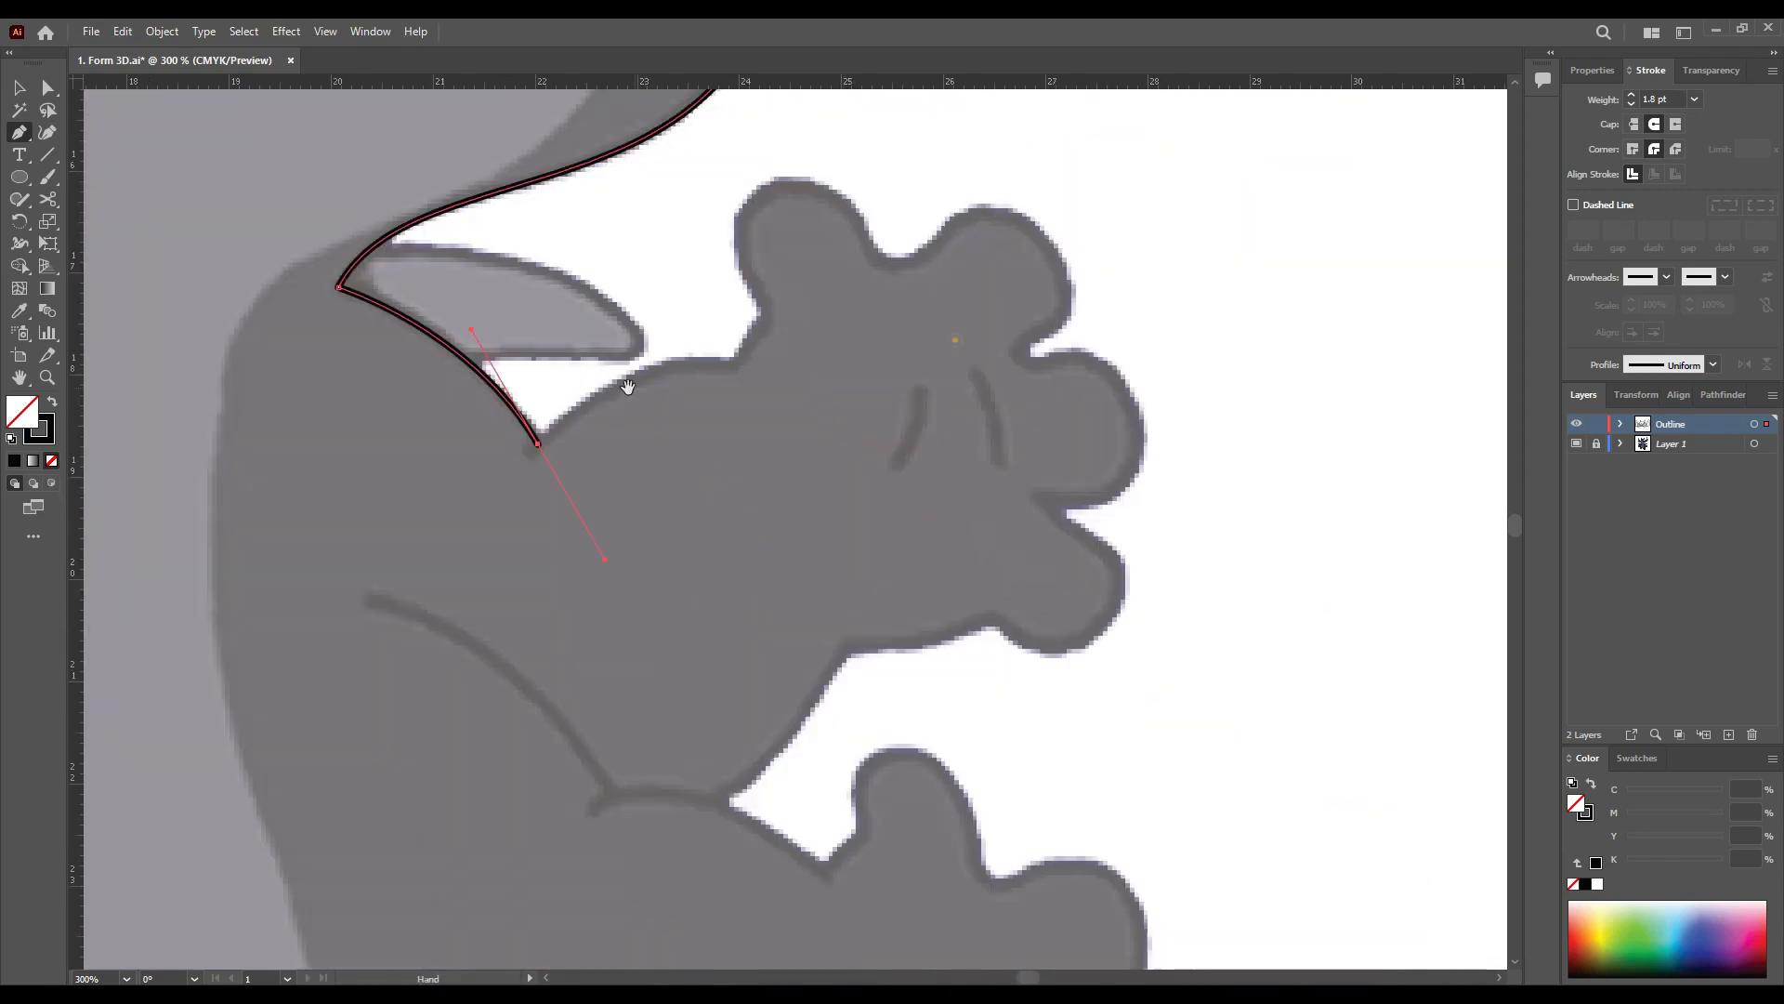
# Step: Trace the upper edge of the right arm up to the wrist and refine its curve
pyautogui.scroll(3, 662, 355)
pyautogui.moveTo(740, 314); pyautogui.dragTo(553, 391)
pyautogui.moveTo(493, 419); pyautogui.dragTo(448, 437)
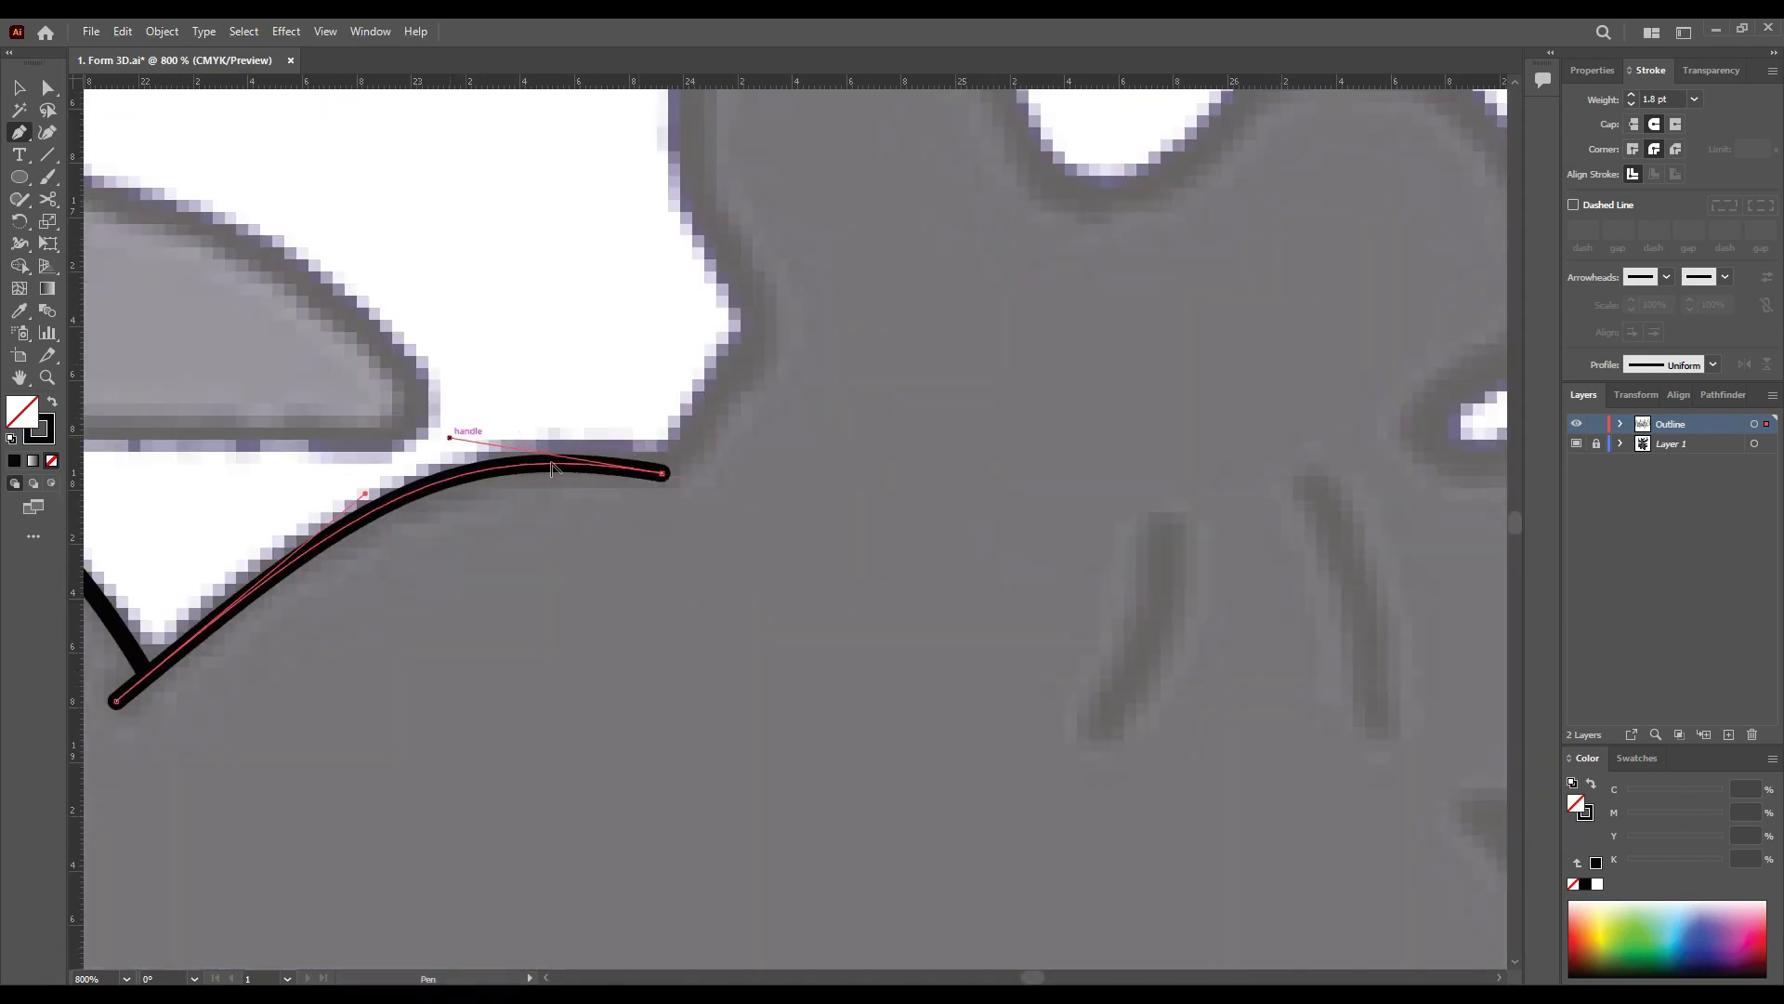
pyautogui.click(660, 470)
pyautogui.moveTo(786, 307); pyautogui.dragTo(666, 514)
# Step: Trace the right hand's wrist corner and the outline of the first finger
pyautogui.moveTo(636, 544); pyautogui.dragTo(628, 453)
pyautogui.click(630, 496)
pyautogui.click(575, 414)
pyautogui.moveTo(582, 359); pyautogui.dragTo(530, 402)
pyautogui.click(520, 314)
pyautogui.moveTo(710, 240); pyautogui.dragTo(811, 290)
pyautogui.moveTo(868, 429); pyautogui.dragTo(898, 529)
# Step: Continue the hand outline around the second finger and into the gap beside the third
pyautogui.moveTo(1154, 294); pyautogui.dragTo(1129, 342)
pyautogui.moveTo(627, 500); pyautogui.dragTo(677, 291)
pyautogui.moveTo(932, 398); pyautogui.dragTo(915, 412)
pyautogui.click(931, 398)
pyautogui.moveTo(817, 478); pyautogui.dragTo(800, 505)
# Step: Trace the third finger of the right hand and end with a straight segment into the notch below it
pyautogui.moveTo(800, 505); pyautogui.dragTo(720, 297)
pyautogui.moveTo(809, 309); pyautogui.dragTo(817, 146)
pyautogui.moveTo(993, 281); pyautogui.dragTo(1051, 462)
pyautogui.click(936, 512)
pyautogui.click(741, 509)
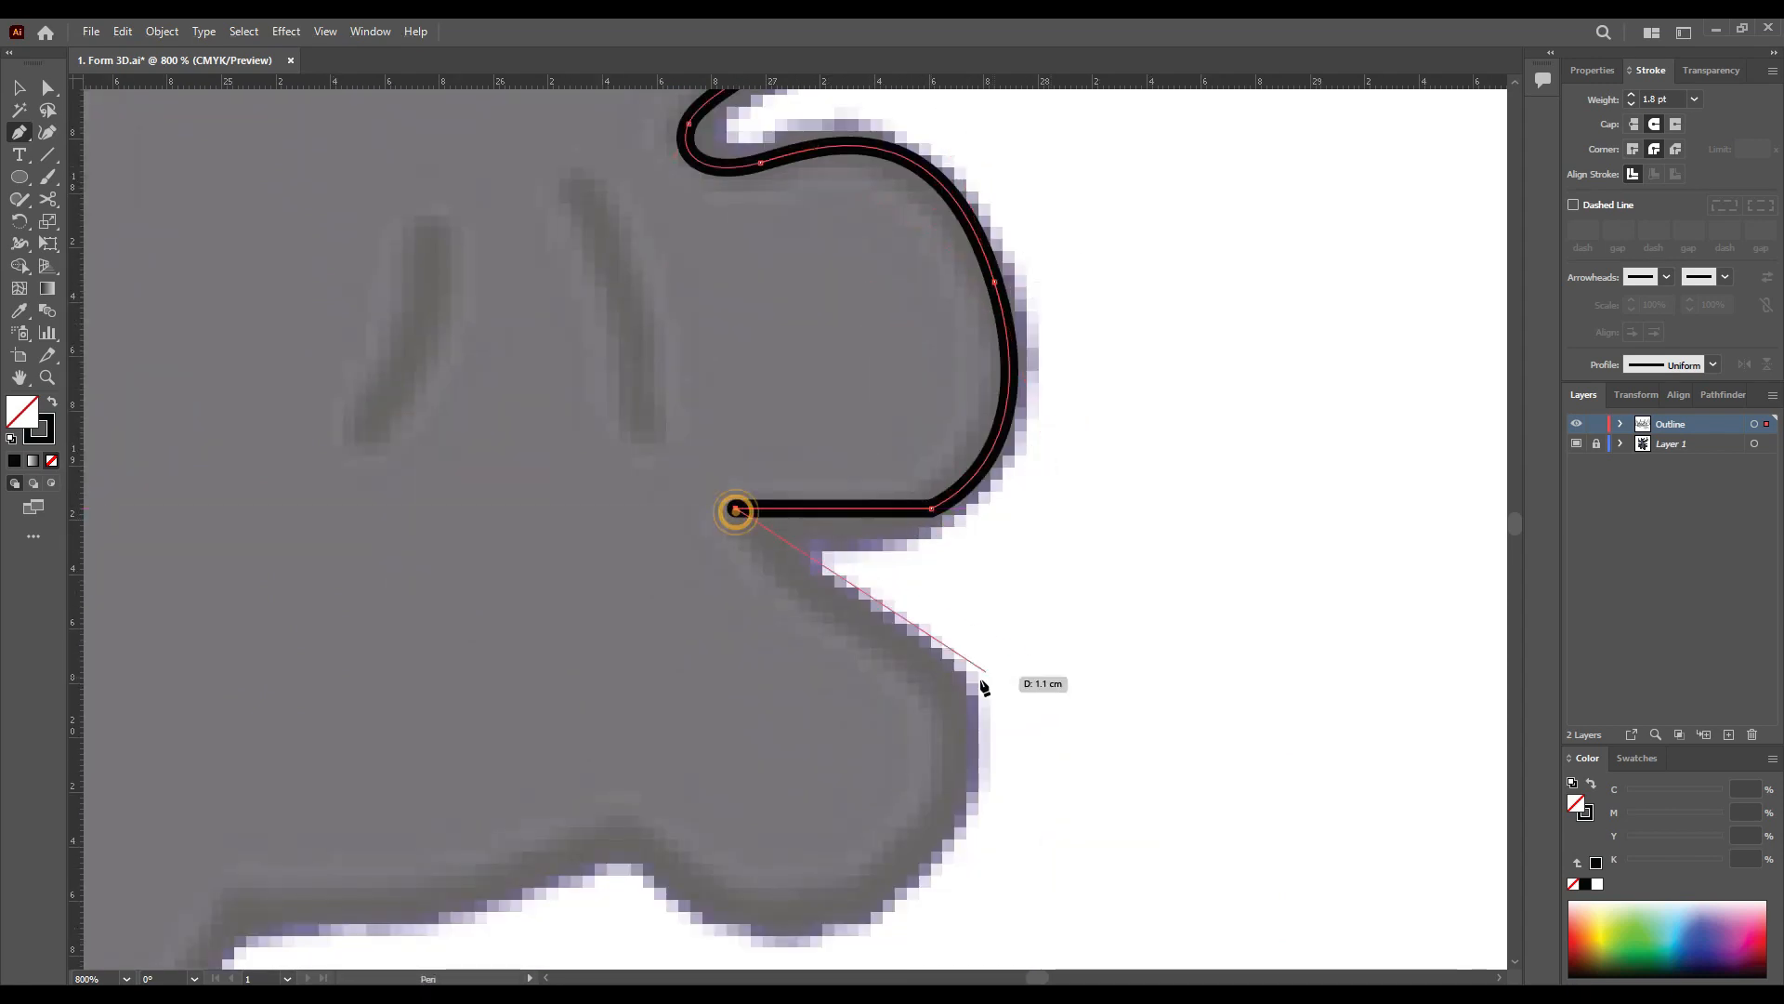
# Step: Trace the lowest finger of the right hand and the start of the palm's underside
pyautogui.click(963, 688)
pyautogui.scroll(-3, 959, 650)
pyautogui.click(718, 680)
pyautogui.moveTo(540, 639)
pyautogui.mouseDown()
pyautogui.moveTo(520, 660)
pyautogui.moveTo(1039, 523)
pyautogui.mouseUp()
pyautogui.click(634, 614)
pyautogui.click(471, 670)
# Step: Trace the underside of the right arm down to the knee line and end the path
pyautogui.click(803, 527)
pyautogui.moveTo(880, 556); pyautogui.dragTo(1068, 339)
pyautogui.moveTo(650, 729); pyautogui.dragTo(470, 805)
pyautogui.moveTo(501, 763); pyautogui.dragTo(988, 513)
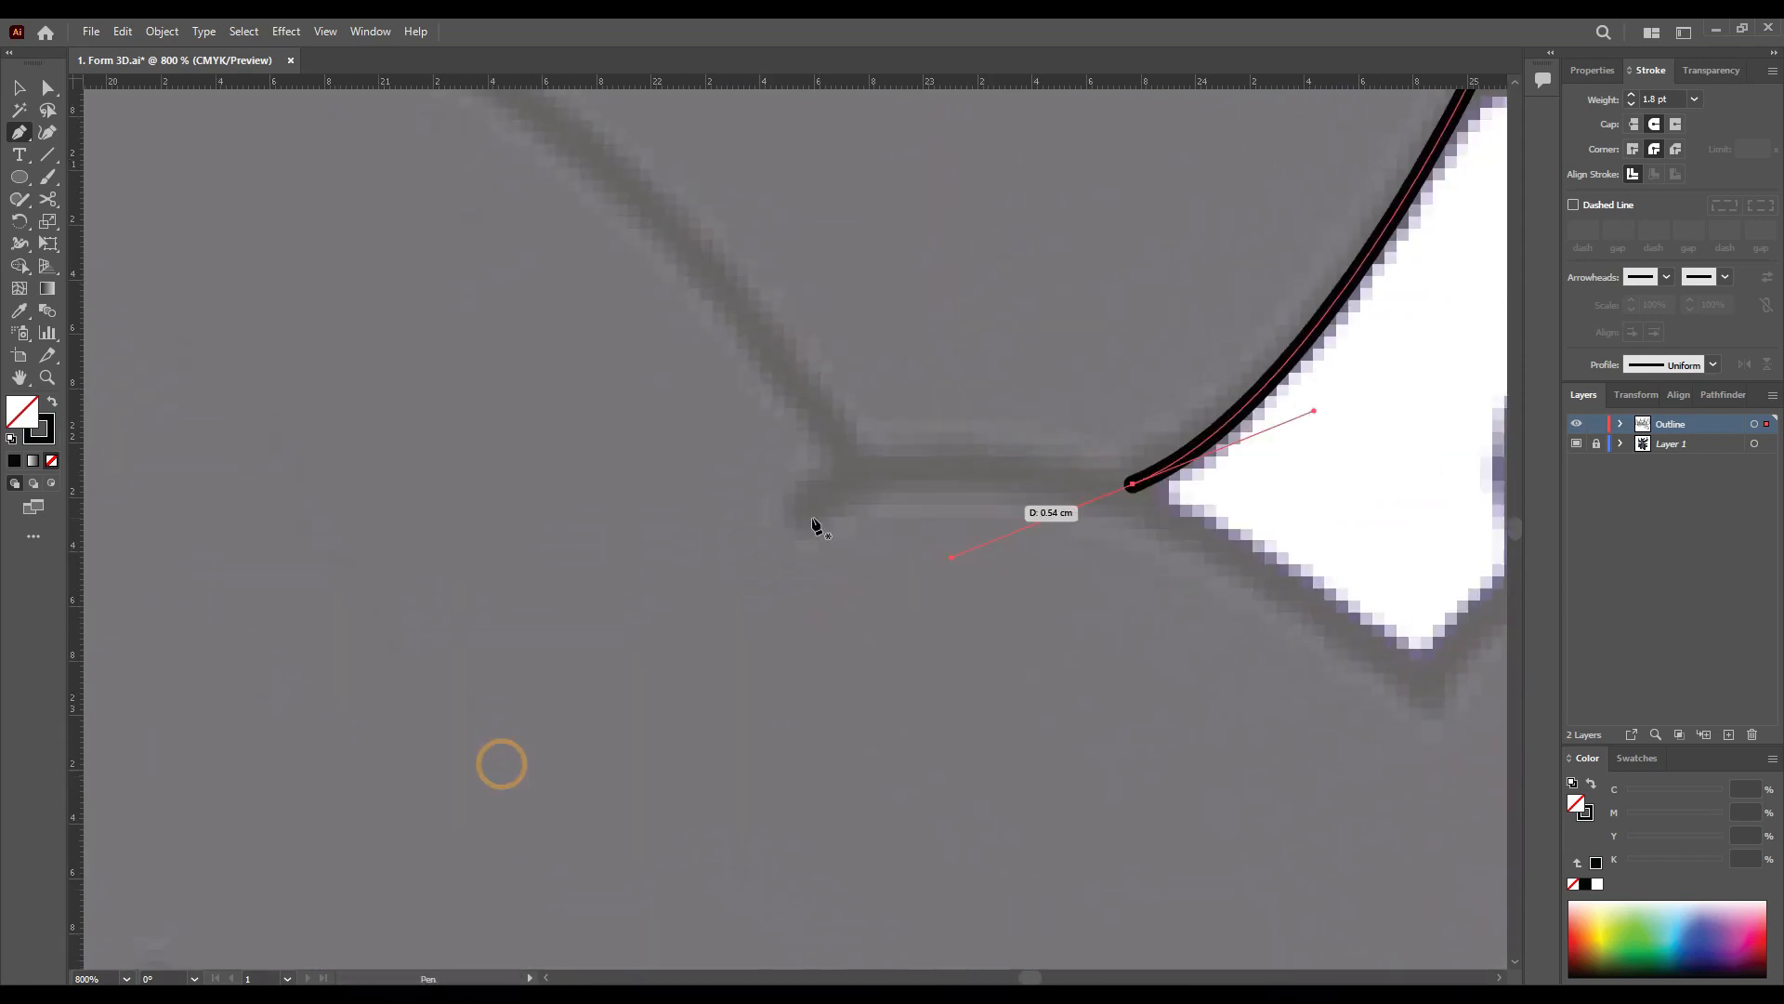
pyautogui.press('Escape')
# Step: Start a new path for the right knee and trace its curve out to the notch before the first toe
pyautogui.click(800, 514)
pyautogui.moveTo(800, 514); pyautogui.dragTo(474, 418)
pyautogui.moveTo(836, 414); pyautogui.dragTo(944, 502)
pyautogui.click(1107, 601)
pyautogui.moveTo(1107, 602); pyautogui.dragTo(1133, 657)
# Step: Trace the first toe of the right foot and the curved gap leading to the second toe
pyautogui.click(1223, 546)
pyautogui.moveTo(1223, 545); pyautogui.dragTo(804, 625)
pyautogui.click(794, 464)
pyautogui.moveTo(962, 415); pyautogui.dragTo(1039, 455)
pyautogui.moveTo(1101, 699); pyautogui.dragTo(1096, 816)
pyautogui.moveTo(1074, 735); pyautogui.dragTo(714, 665)
pyautogui.moveTo(929, 642); pyautogui.dragTo(1023, 592)
pyautogui.click(929, 642)
pyautogui.moveTo(736, 746); pyautogui.dragTo(779, 736)
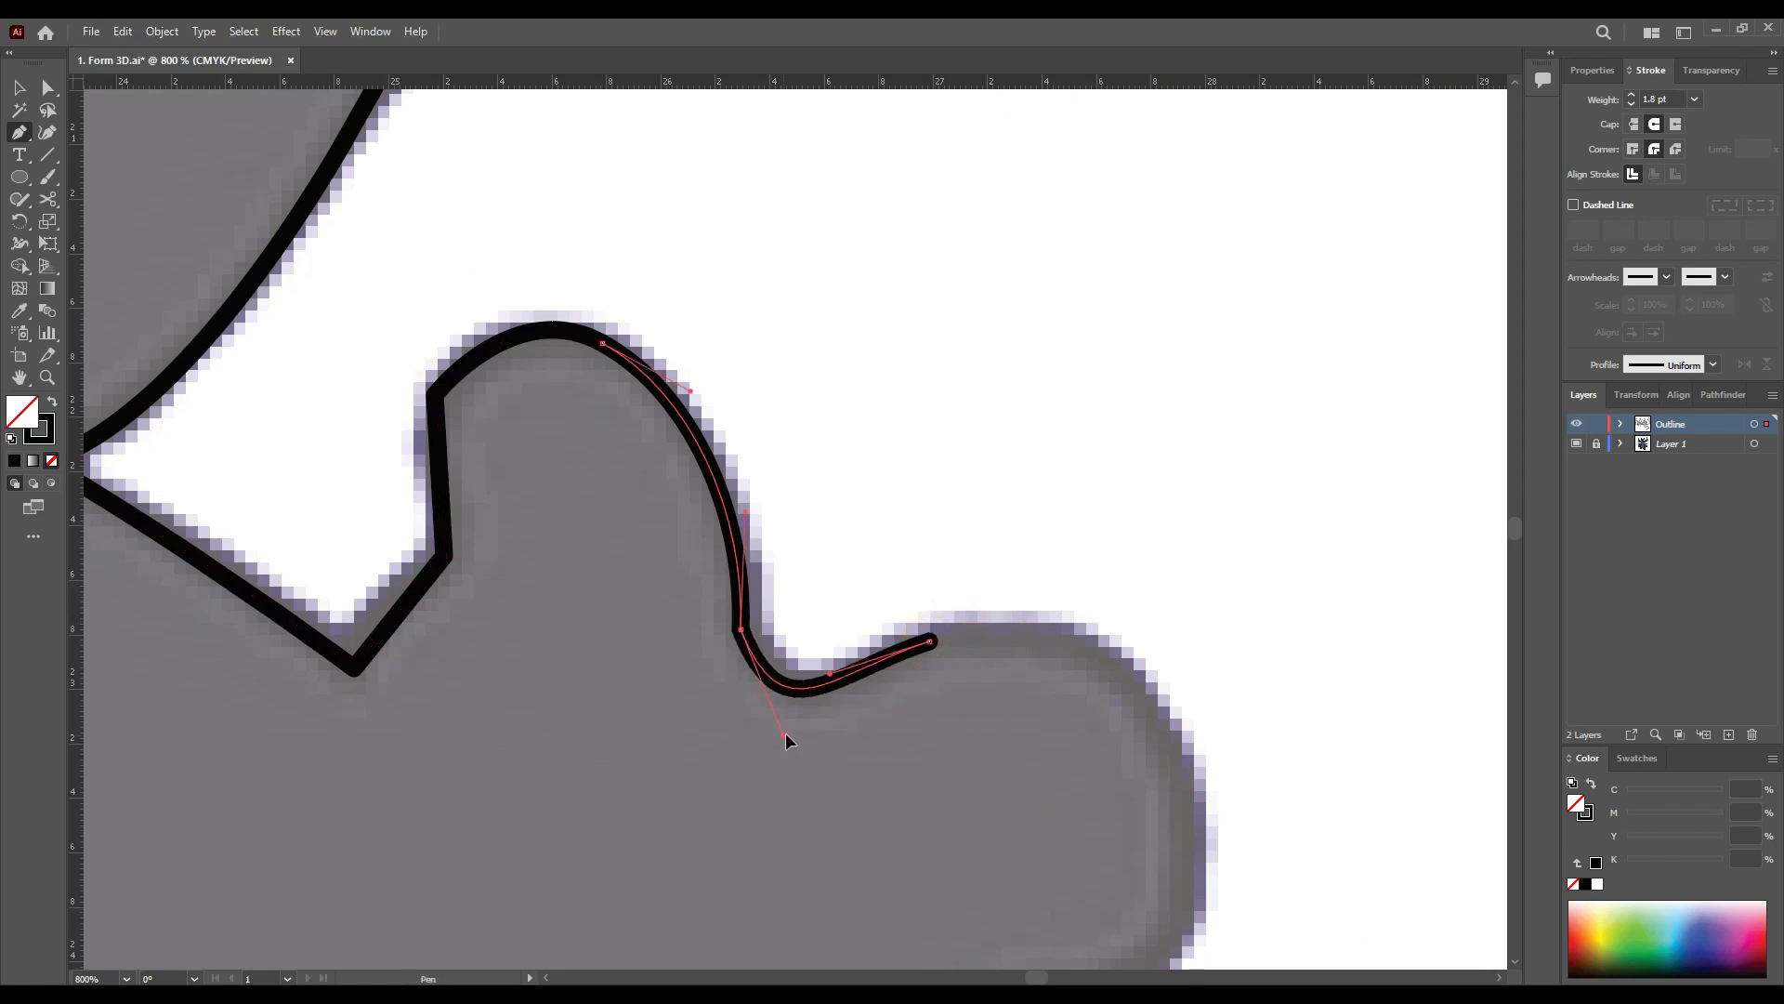
# Step: Trace the second toe's rounded outline and shape the curve into the gap below it
pyautogui.moveTo(1198, 723); pyautogui.dragTo(837, 542)
pyautogui.click(706, 459)
pyautogui.moveTo(706, 459); pyautogui.dragTo(665, 314)
pyautogui.moveTo(771, 604); pyautogui.dragTo(723, 845)
pyautogui.moveTo(555, 751); pyautogui.dragTo(524, 966)
pyautogui.moveTo(723, 845); pyautogui.dragTo(684, 733)
pyautogui.moveTo(585, 537); pyautogui.dragTo(619, 583)
pyautogui.moveTo(556, 755); pyautogui.dragTo(544, 508)
pyautogui.click(543, 505)
pyautogui.moveTo(793, 689); pyautogui.dragTo(860, 840)
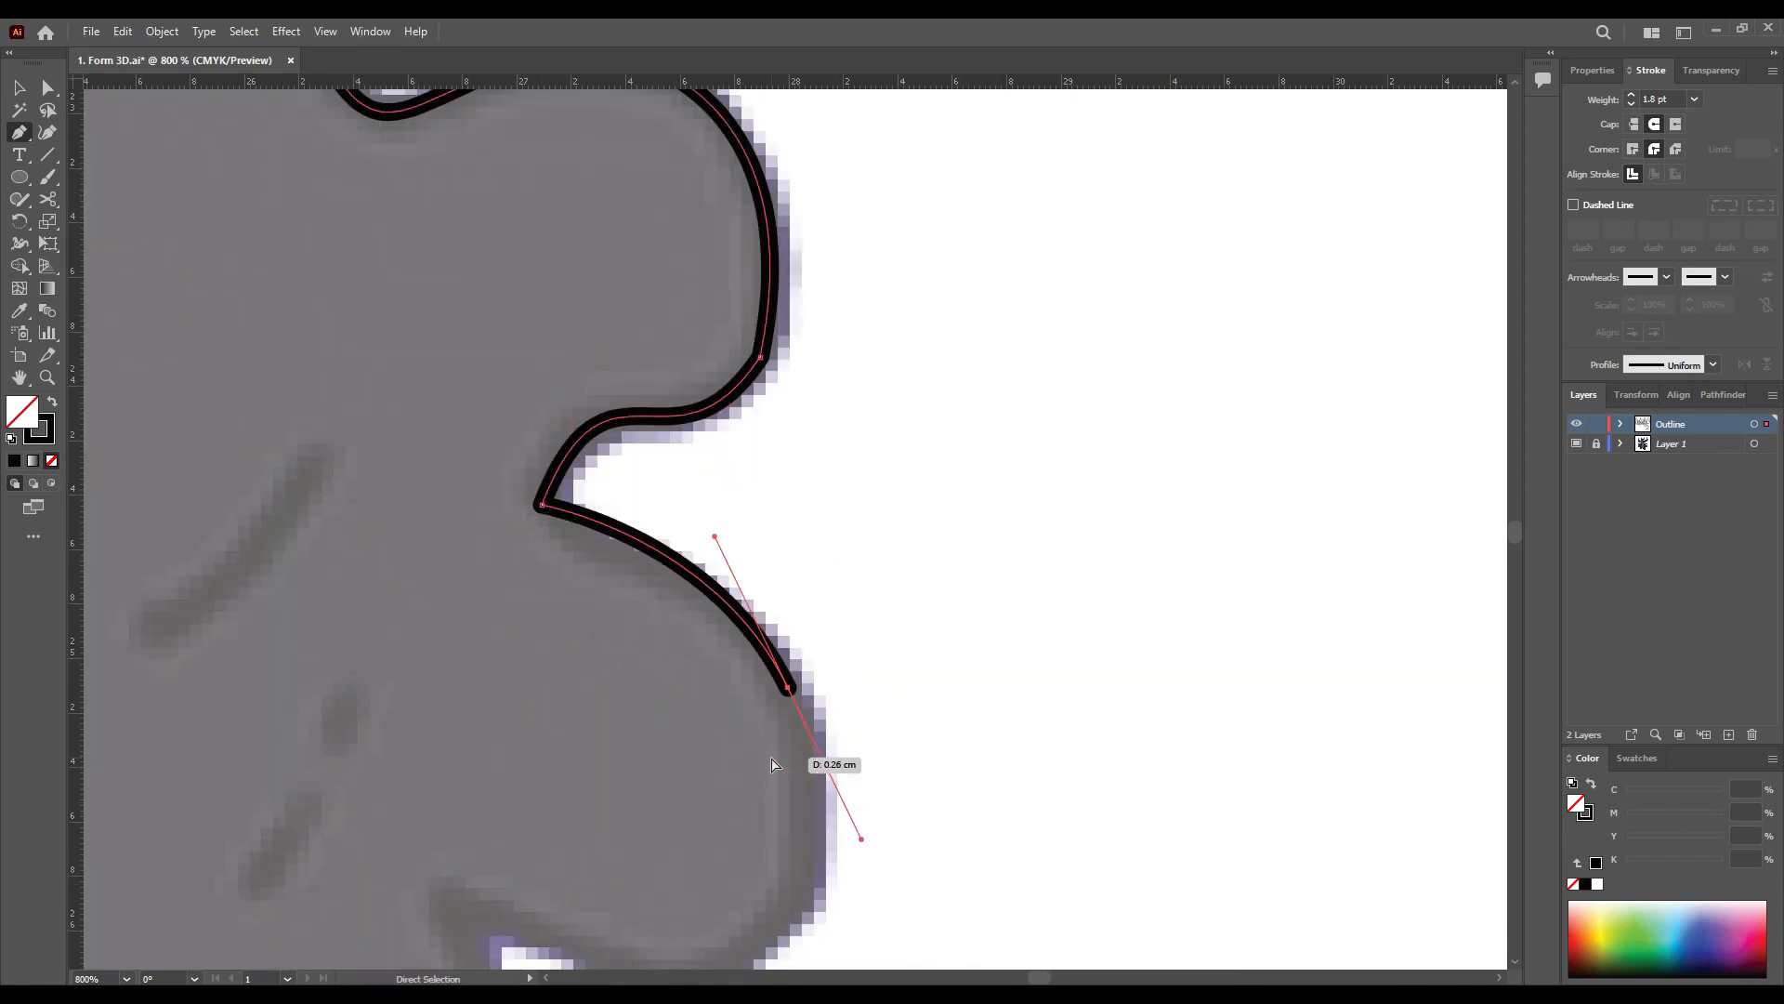
pyautogui.hotkey('ctrl', 'z')
pyautogui.hotkey('ctrl', 'z')
# Step: Trace the gap below the second toe and the outer side of the third toe, adjusting its handles
pyautogui.moveTo(558, 424); pyautogui.dragTo(535, 413)
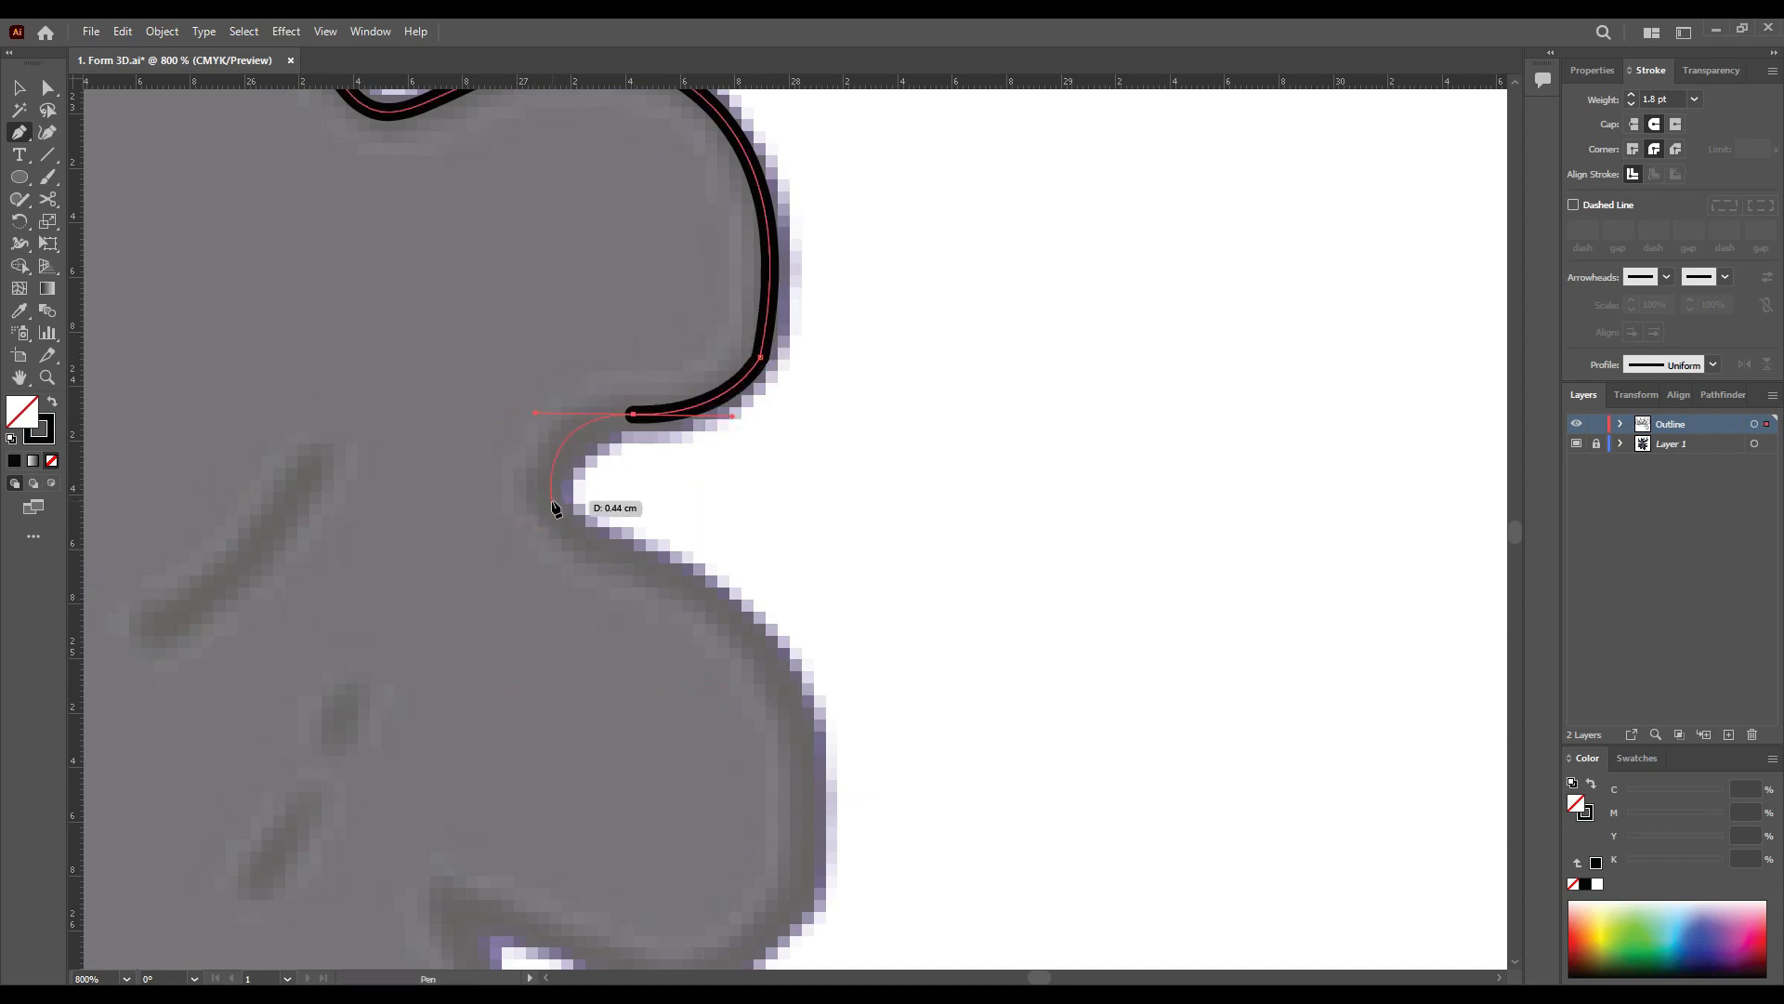
pyautogui.click(545, 506)
pyautogui.moveTo(622, 565); pyautogui.dragTo(566, 333)
pyautogui.moveTo(719, 370); pyautogui.dragTo(724, 370)
pyautogui.moveTo(741, 666); pyautogui.dragTo(700, 814)
pyautogui.moveTo(721, 371); pyautogui.dragTo(739, 416)
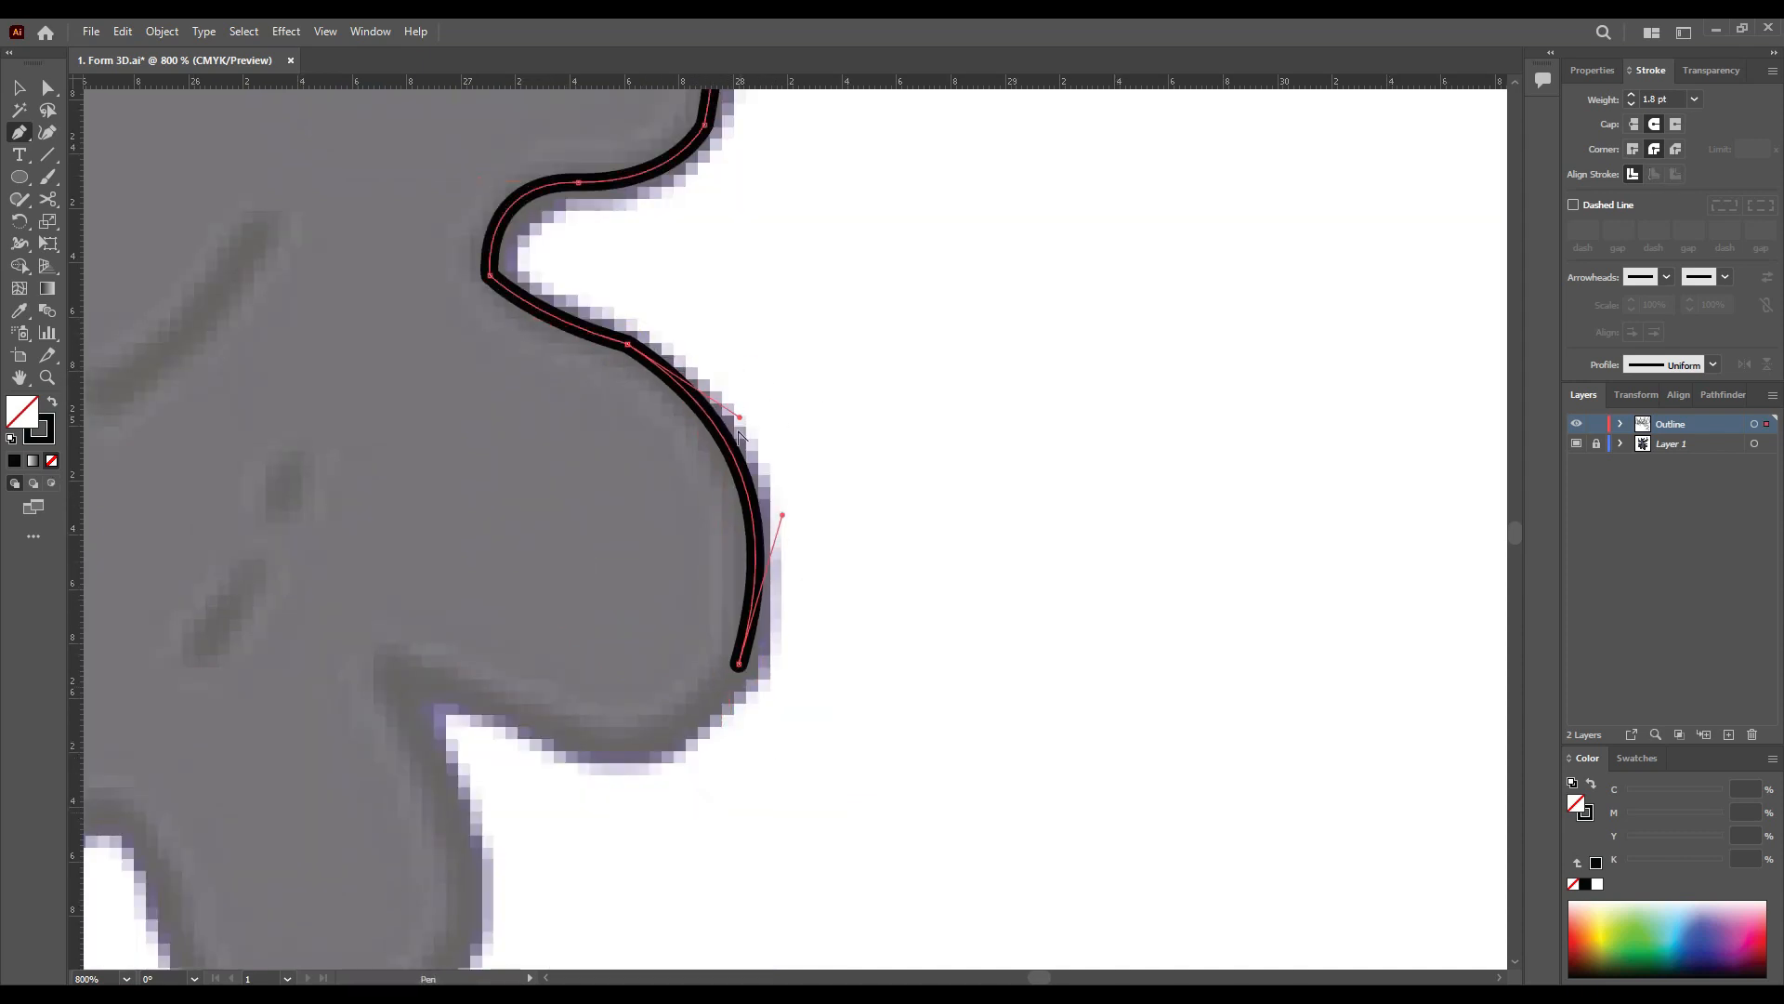
# Step: Close off the third toe's underside and trace the rounded outline of the lowest toe
pyautogui.moveTo(595, 950); pyautogui.dragTo(734, 604)
pyautogui.click(647, 361)
pyautogui.click(528, 317)
pyautogui.moveTo(597, 610); pyautogui.dragTo(586, 773)
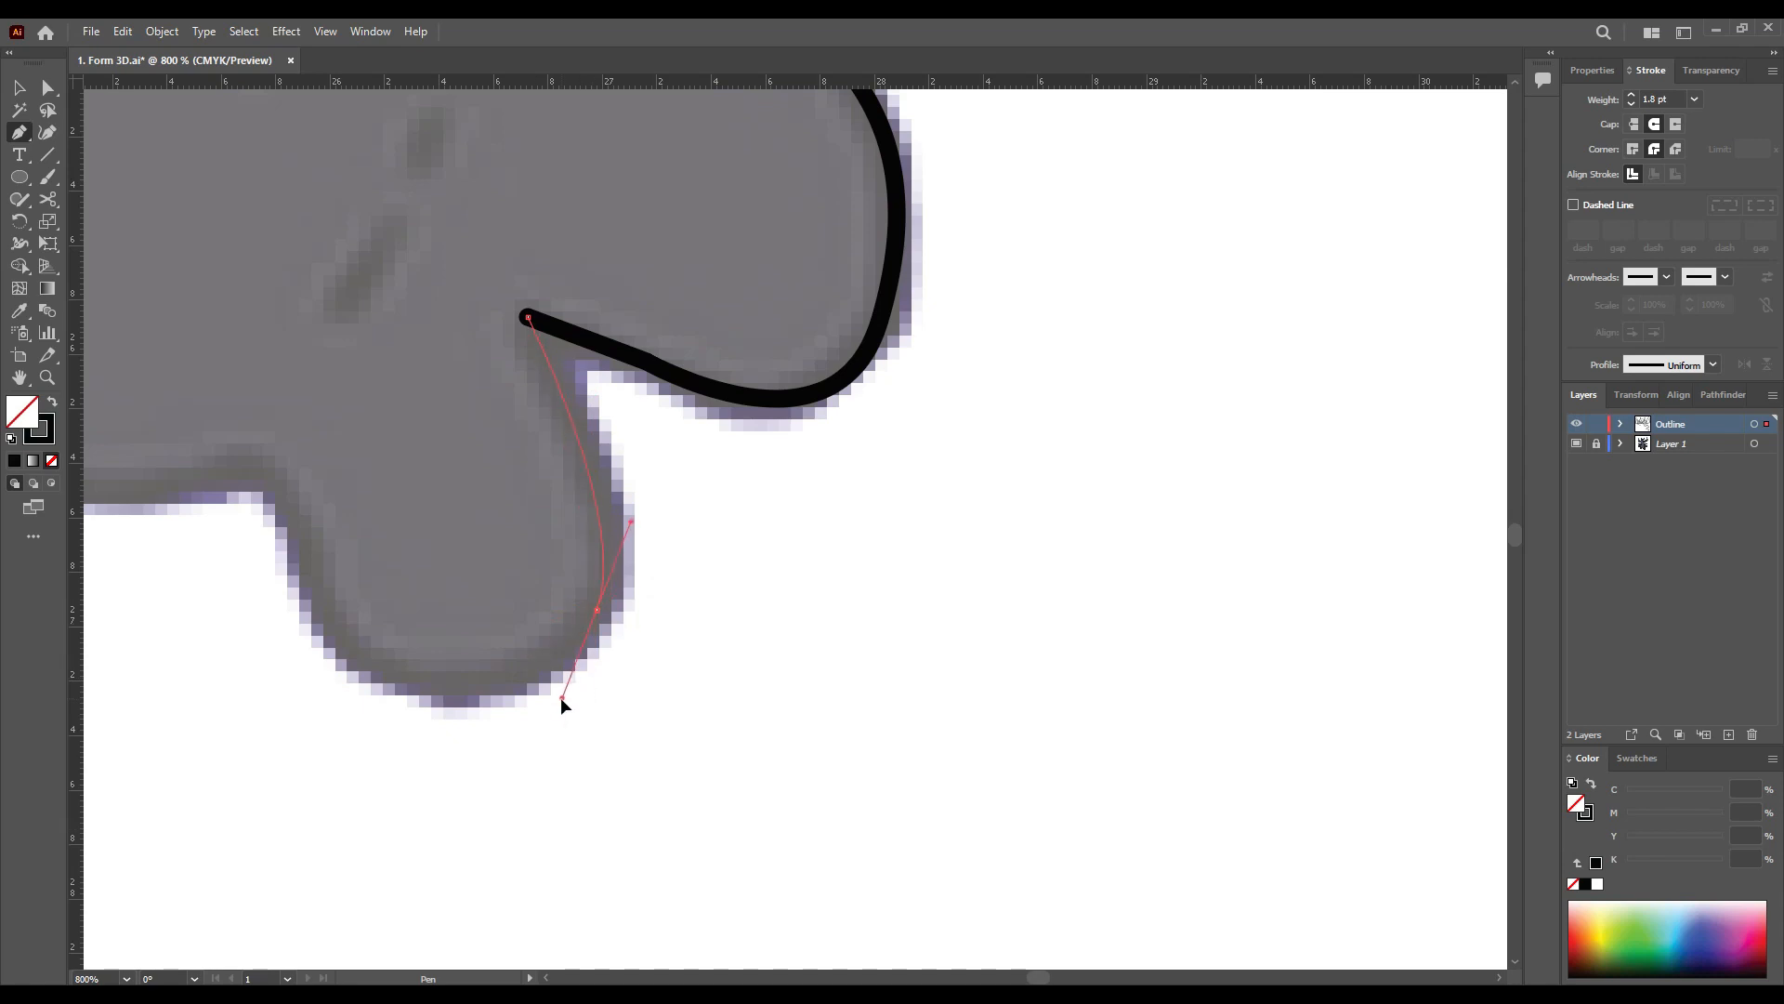
pyautogui.moveTo(565, 695); pyautogui.dragTo(563, 699)
pyautogui.moveTo(309, 603); pyautogui.dragTo(600, 391)
# Step: Adjust the anchors and handles around the lowest toe to follow the reference
pyautogui.moveTo(512, 227); pyautogui.dragTo(536, 252)
pyautogui.moveTo(853, 488); pyautogui.dragTo(846, 496)
pyautogui.moveTo(547, 268); pyautogui.dragTo(599, 378)
pyautogui.press('a')
pyautogui.moveTo(697, 514); pyautogui.dragTo(693, 510)
pyautogui.moveTo(884, 473); pyautogui.dragTo(735, 384)
# Step: Continue the outline along the underside of the right foot with the Pen tool
pyautogui.press('p')
pyautogui.click(1106, 446)
pyautogui.click(703, 290)
pyautogui.scroll(-4, 734, 390)
pyautogui.moveTo(629, 293); pyautogui.dragTo(1126, 485)
pyautogui.moveTo(1057, 554); pyautogui.dragTo(968, 498)
# Step: Extend the foot's underside line toward the body and refine its curve
pyautogui.scroll(3, 1284, 577)
pyautogui.moveTo(873, 665); pyautogui.dragTo(832, 669)
pyautogui.moveTo(557, 446); pyautogui.dragTo(832, 649)
pyautogui.moveTo(556, 323); pyautogui.dragTo(514, 291)
pyautogui.moveTo(605, 526); pyautogui.dragTo(651, 491)
# Step: Adjust the direction handle of the curve along the right arm's underside
pyautogui.press('q')
pyautogui.press('a')
pyautogui.scroll(-4, 953, 622)
pyautogui.scroll(4, 999, 422)
pyautogui.moveTo(999, 422); pyautogui.dragTo(605, 626)
pyautogui.click(603, 620)
pyautogui.moveTo(478, 878); pyautogui.dragTo(481, 864)
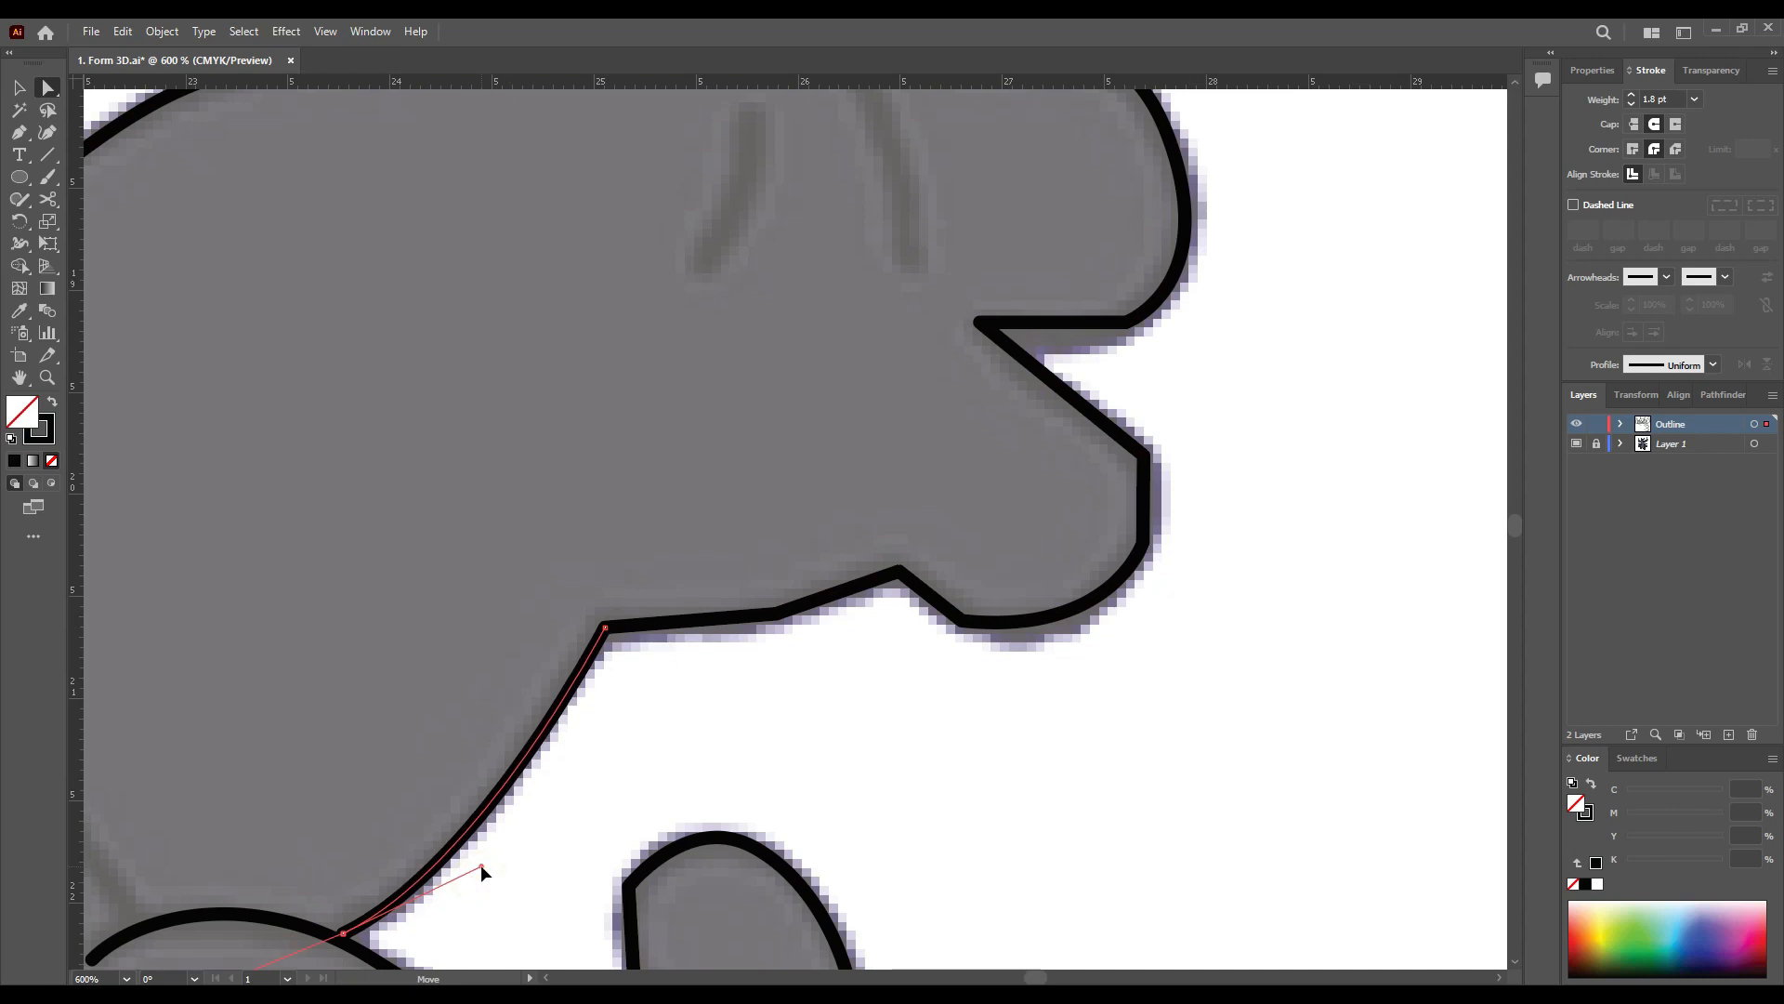
# Step: Adjust the direction handle so the wrist's underside curve on the upper right hand follows the reference
pyautogui.hotkey('ctrl', '=')
pyautogui.hotkey('ctrl', '=')
pyautogui.moveTo(464, 526); pyautogui.dragTo(443, 531)
pyautogui.hotkey('ctrl', '-')
pyautogui.hotkey('ctrl', '-')
pyautogui.hotkey('ctrl', '-')
pyautogui.hotkey('ctrl', '=')
pyautogui.hotkey('ctrl', '=')
# Step: Reshape the curves around and between the outer fingers of the upper right hand to match the reference
pyautogui.moveTo(728, 884); pyautogui.dragTo(721, 403)
pyautogui.click(892, 438)
pyautogui.moveTo(869, 431); pyautogui.dragTo(906, 610)
pyautogui.moveTo(1105, 486); pyautogui.dragTo(1051, 548)
pyautogui.moveTo(1094, 307); pyautogui.dragTo(939, 502)
pyautogui.scroll(2, 1106, 681)
pyautogui.moveTo(697, 400); pyautogui.dragTo(863, 613)
pyautogui.scroll(-2, 864, 622)
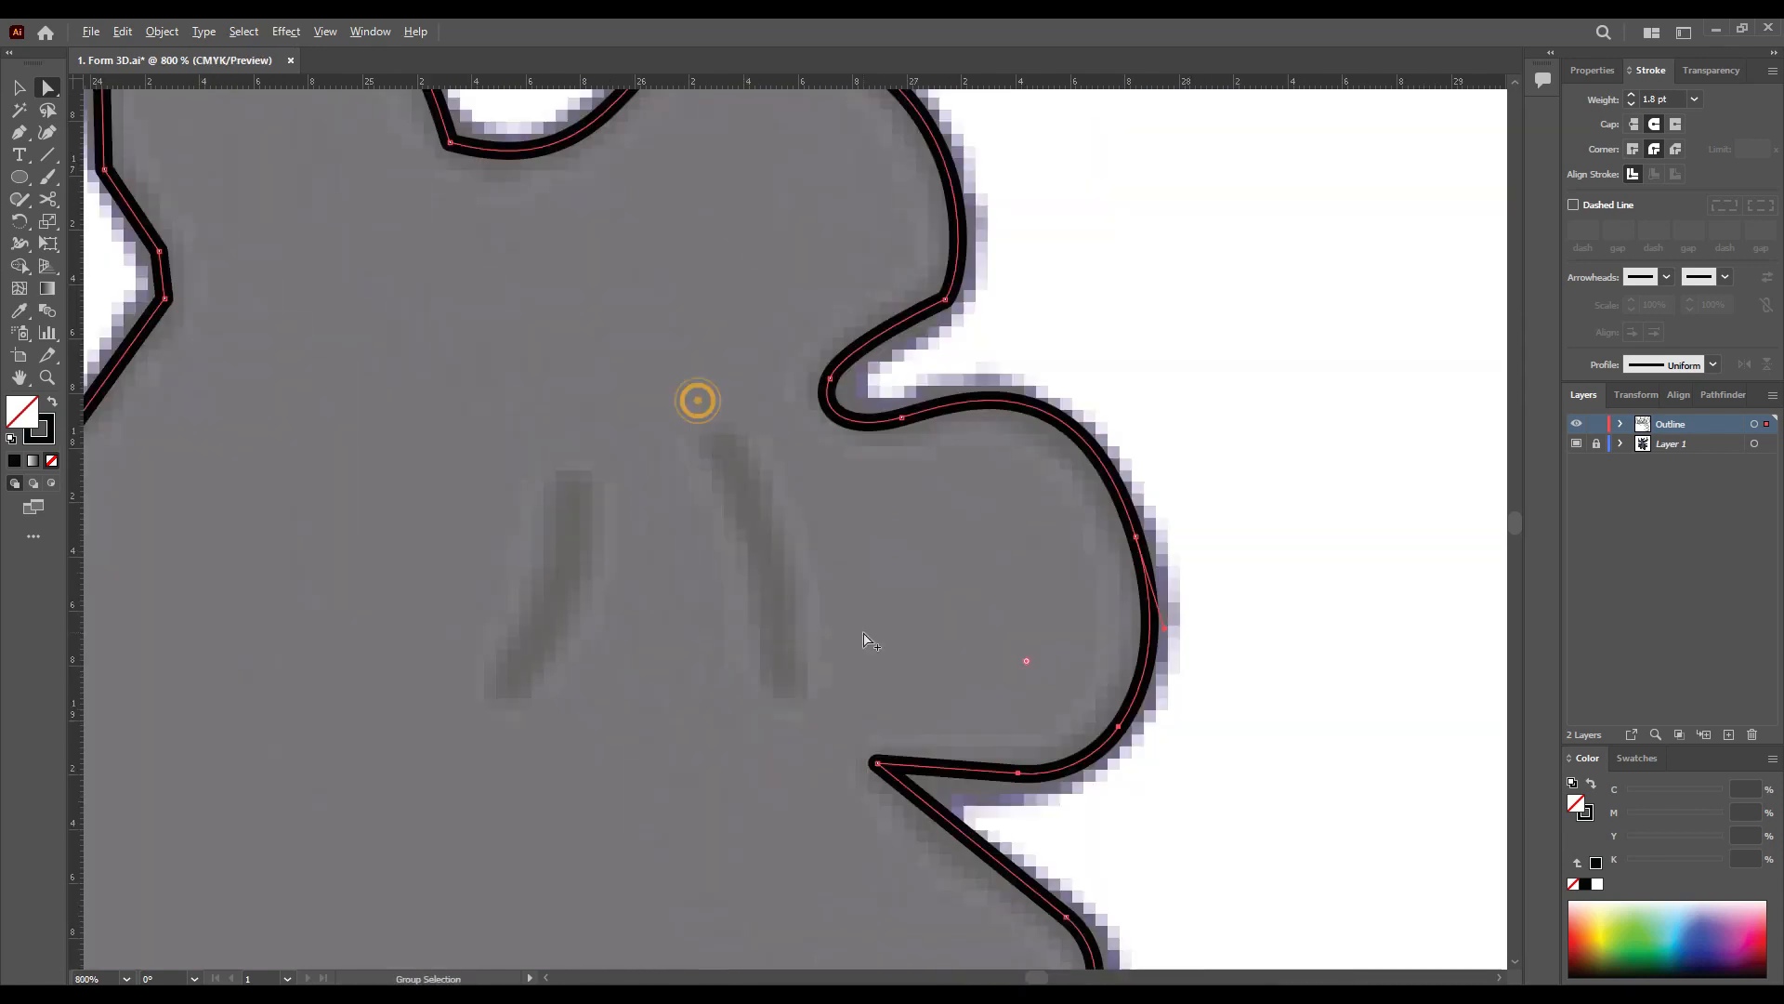
# Step: Refine the thumb and finger curves along the upper right hand's outline
pyautogui.hotkey('ctrl', '-')
pyautogui.hotkey('ctrl', '-')
pyautogui.click(691, 448)
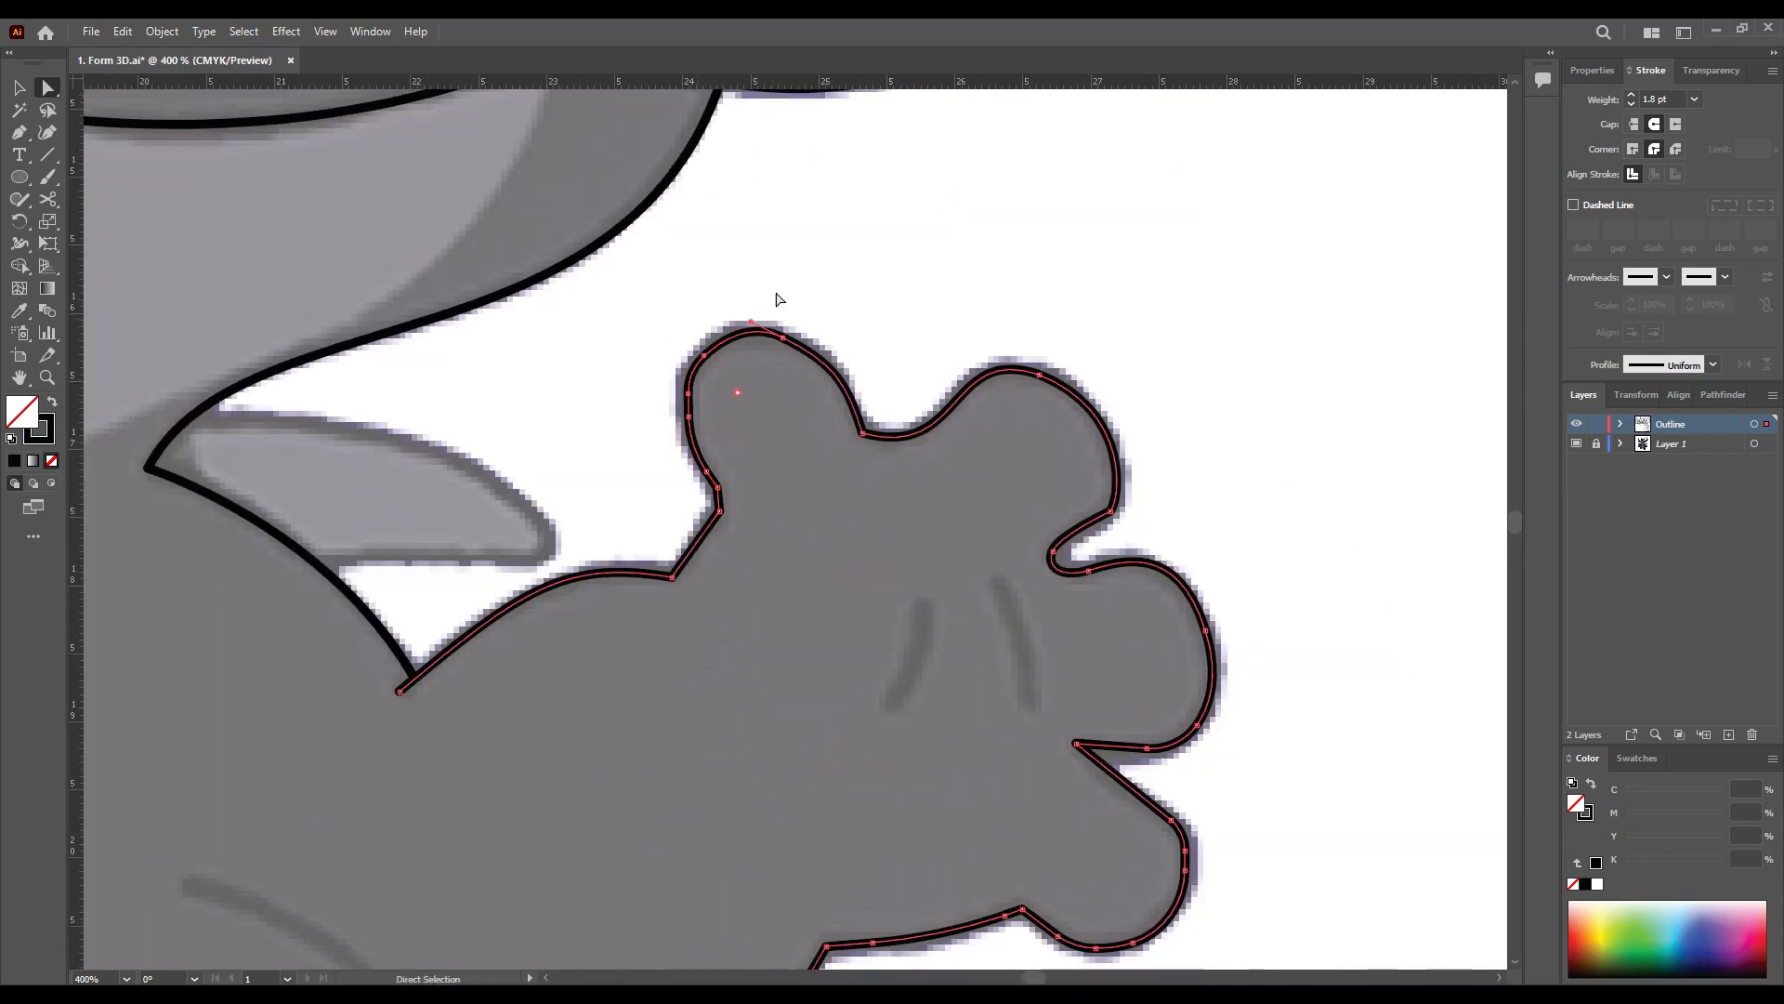
pyautogui.moveTo(1106, 508); pyautogui.dragTo(920, 358)
pyautogui.click(925, 361)
pyautogui.hotkey('ctrl', '-')
pyautogui.moveTo(716, 573); pyautogui.dragTo(731, 395)
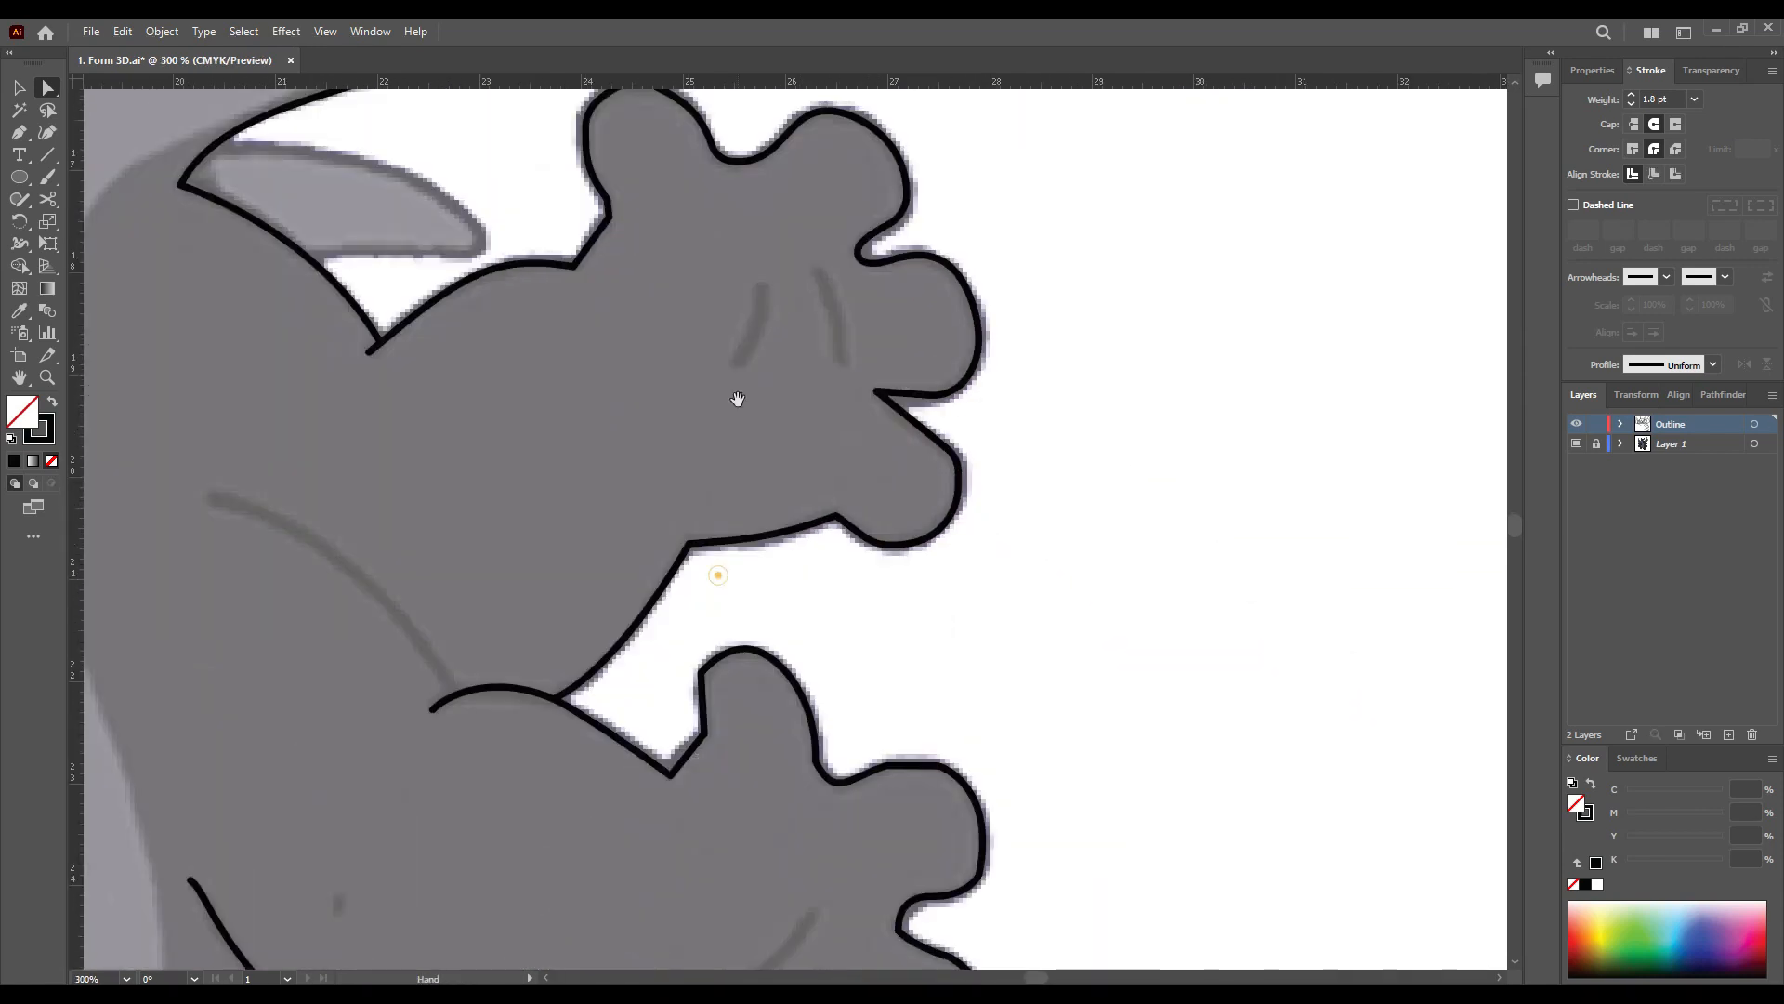
# Step: Draw the curved crease inside the body above the lower right arm with the Pen tool
pyautogui.hotkey('ctrl', '-')
pyautogui.moveTo(647, 562); pyautogui.dragTo(713, 394)
pyautogui.hotkey('ctrl', '=')
pyautogui.press('p')
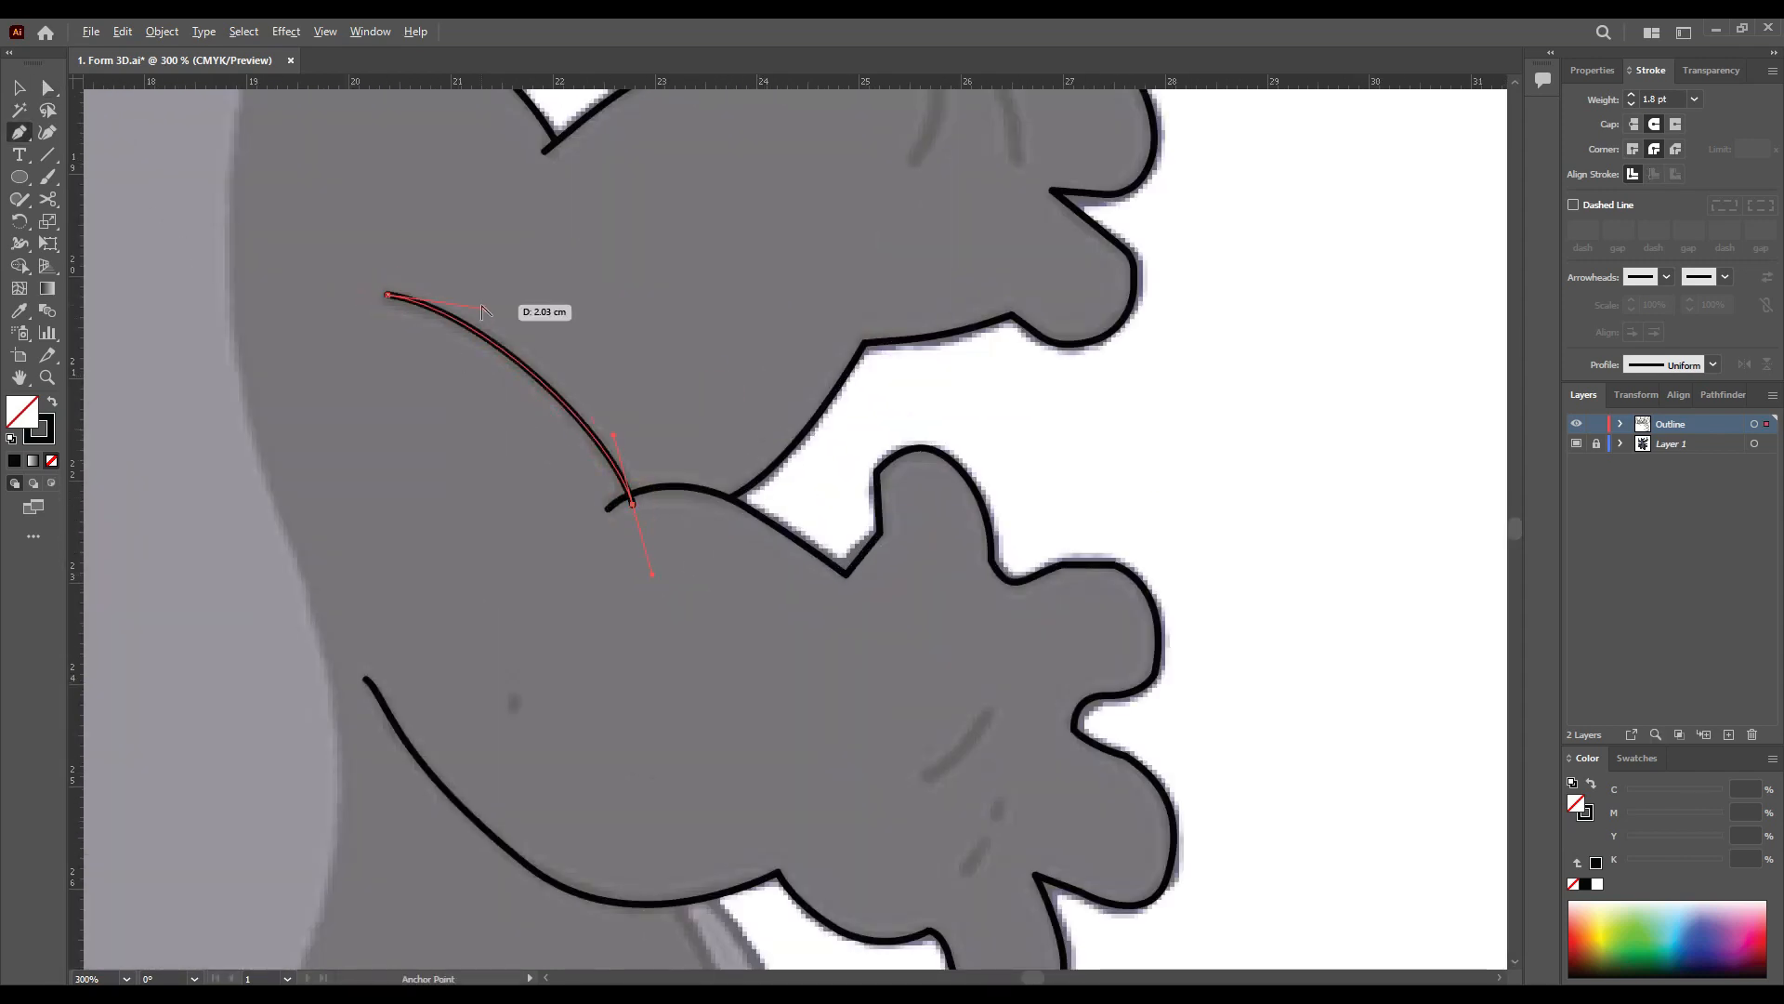
pyautogui.moveTo(482, 308); pyautogui.dragTo(485, 309)
# Step: Trace the upper left arm's top edge from the head line through the inner corner toward the hand
pyautogui.scroll(-3, 639, 329)
pyautogui.scroll(2, 305, 202)
pyautogui.moveTo(305, 202); pyautogui.dragTo(737, 454)
pyautogui.scroll(2, 883, 506)
pyautogui.moveTo(883, 505); pyautogui.dragTo(892, 455)
pyautogui.click(876, 348)
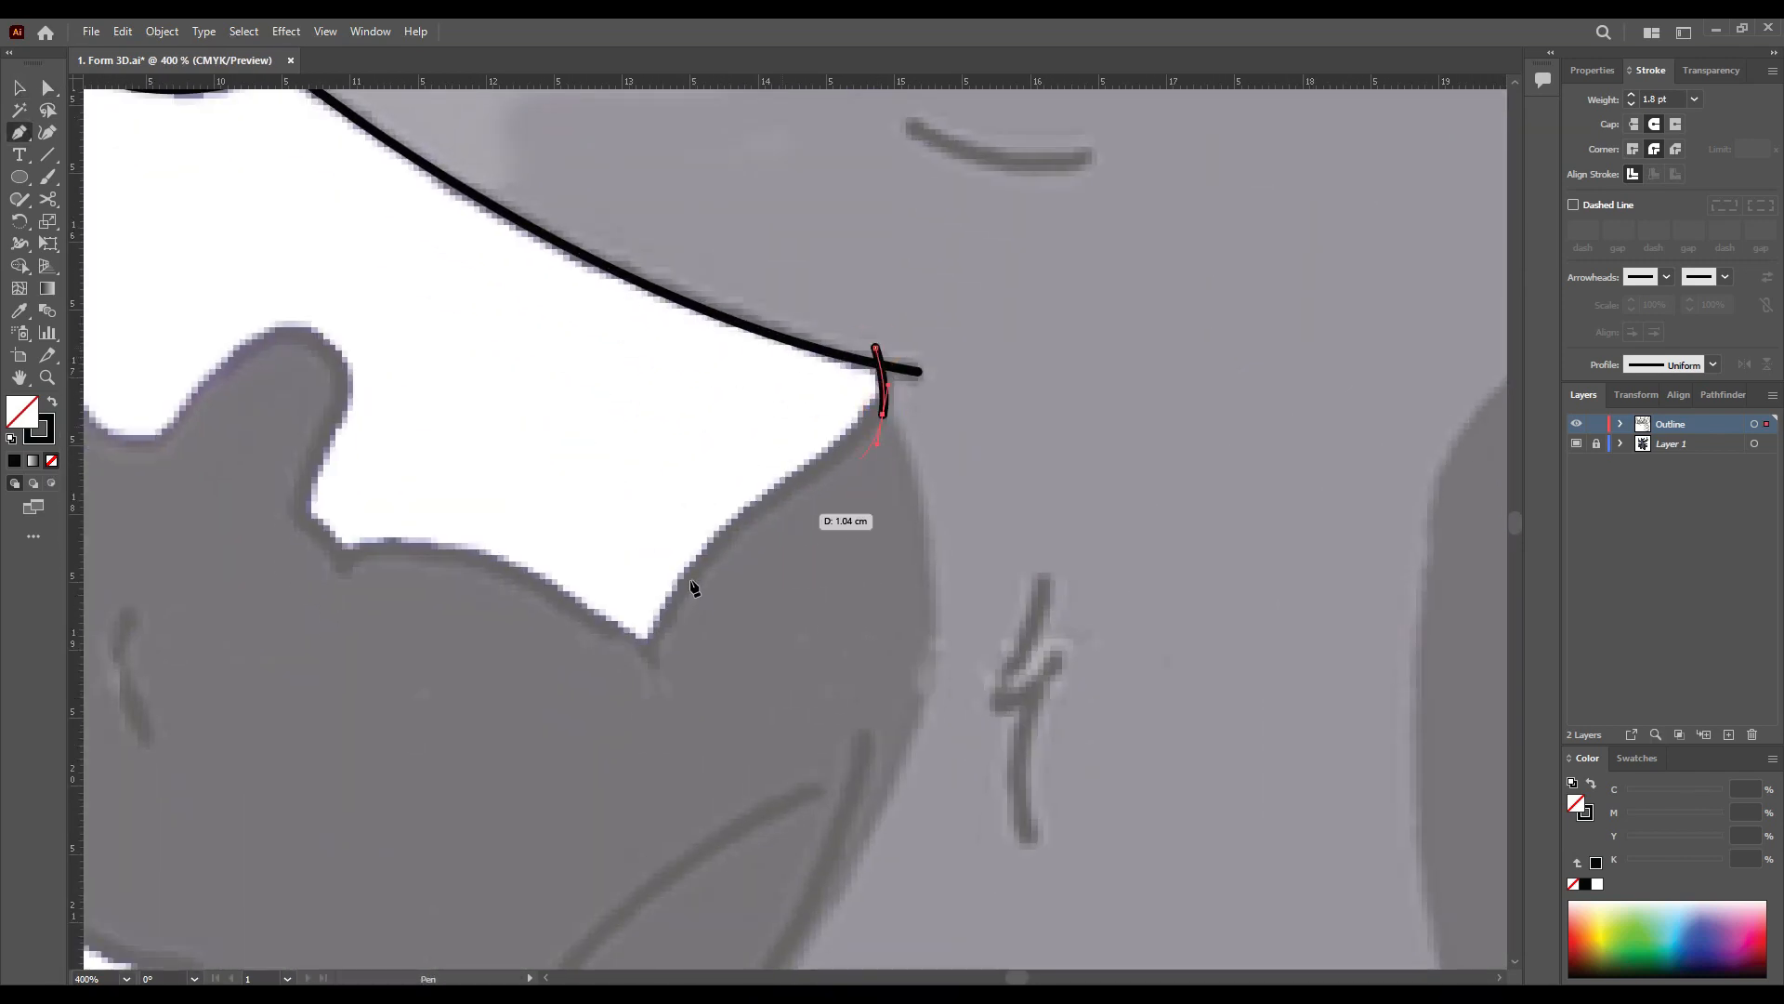
pyautogui.moveTo(671, 789); pyautogui.dragTo(653, 798)
pyautogui.moveTo(864, 412); pyautogui.dragTo(813, 390)
pyautogui.moveTo(677, 575); pyautogui.dragTo(959, 470)
pyautogui.press('p')
pyautogui.moveTo(612, 435); pyautogui.dragTo(605, 409)
pyautogui.scroll(1, 605, 409)
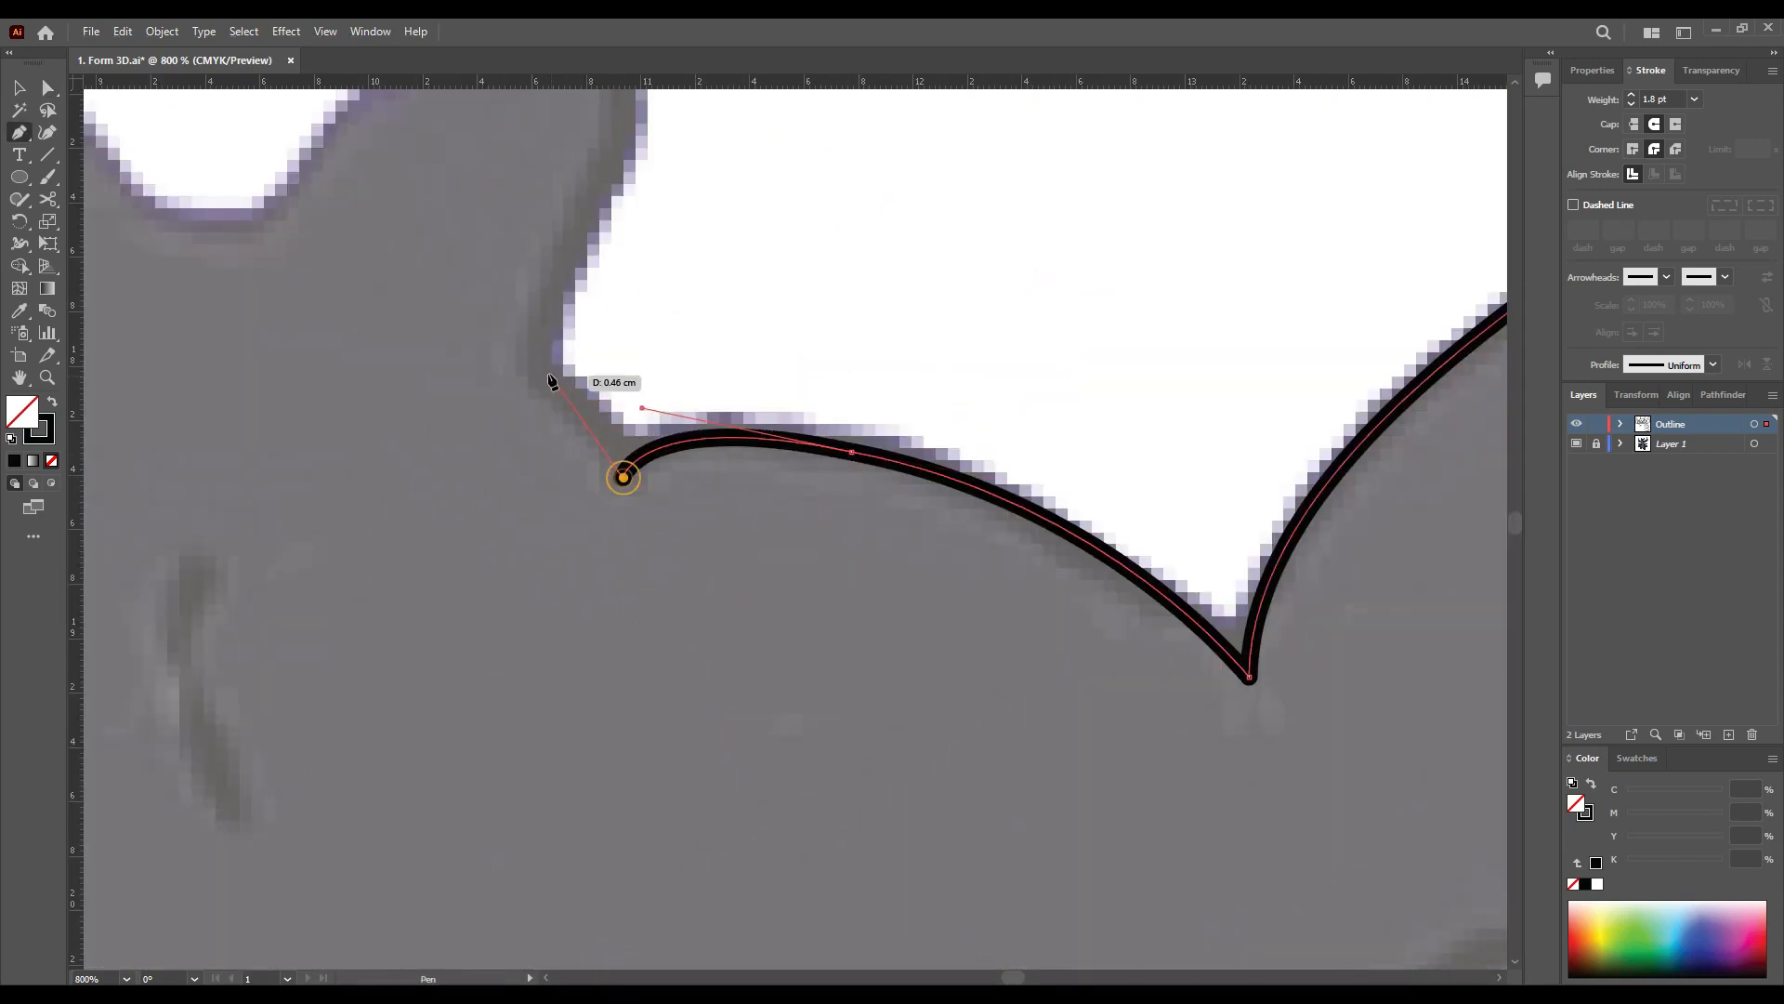
# Step: Continue the upper left arm's outline around the wrist corner and the finger nearest the arm
pyautogui.click(533, 362)
pyautogui.moveTo(533, 363); pyautogui.dragTo(681, 712)
pyautogui.click(764, 510)
pyautogui.moveTo(671, 351); pyautogui.dragTo(549, 359)
pyautogui.click(411, 571)
pyautogui.moveTo(549, 359); pyautogui.dragTo(1140, 294)
# Step: Trace the gap and second finger of the upper left hand, then adjust the finger's lower curve handle
pyautogui.click(1004, 505)
pyautogui.click(896, 502)
pyautogui.click(748, 344)
pyautogui.click(659, 343)
pyautogui.moveTo(574, 562); pyautogui.dragTo(601, 710)
pyautogui.moveTo(637, 795); pyautogui.dragTo(558, 842)
pyautogui.moveTo(601, 710); pyautogui.dragTo(589, 725)
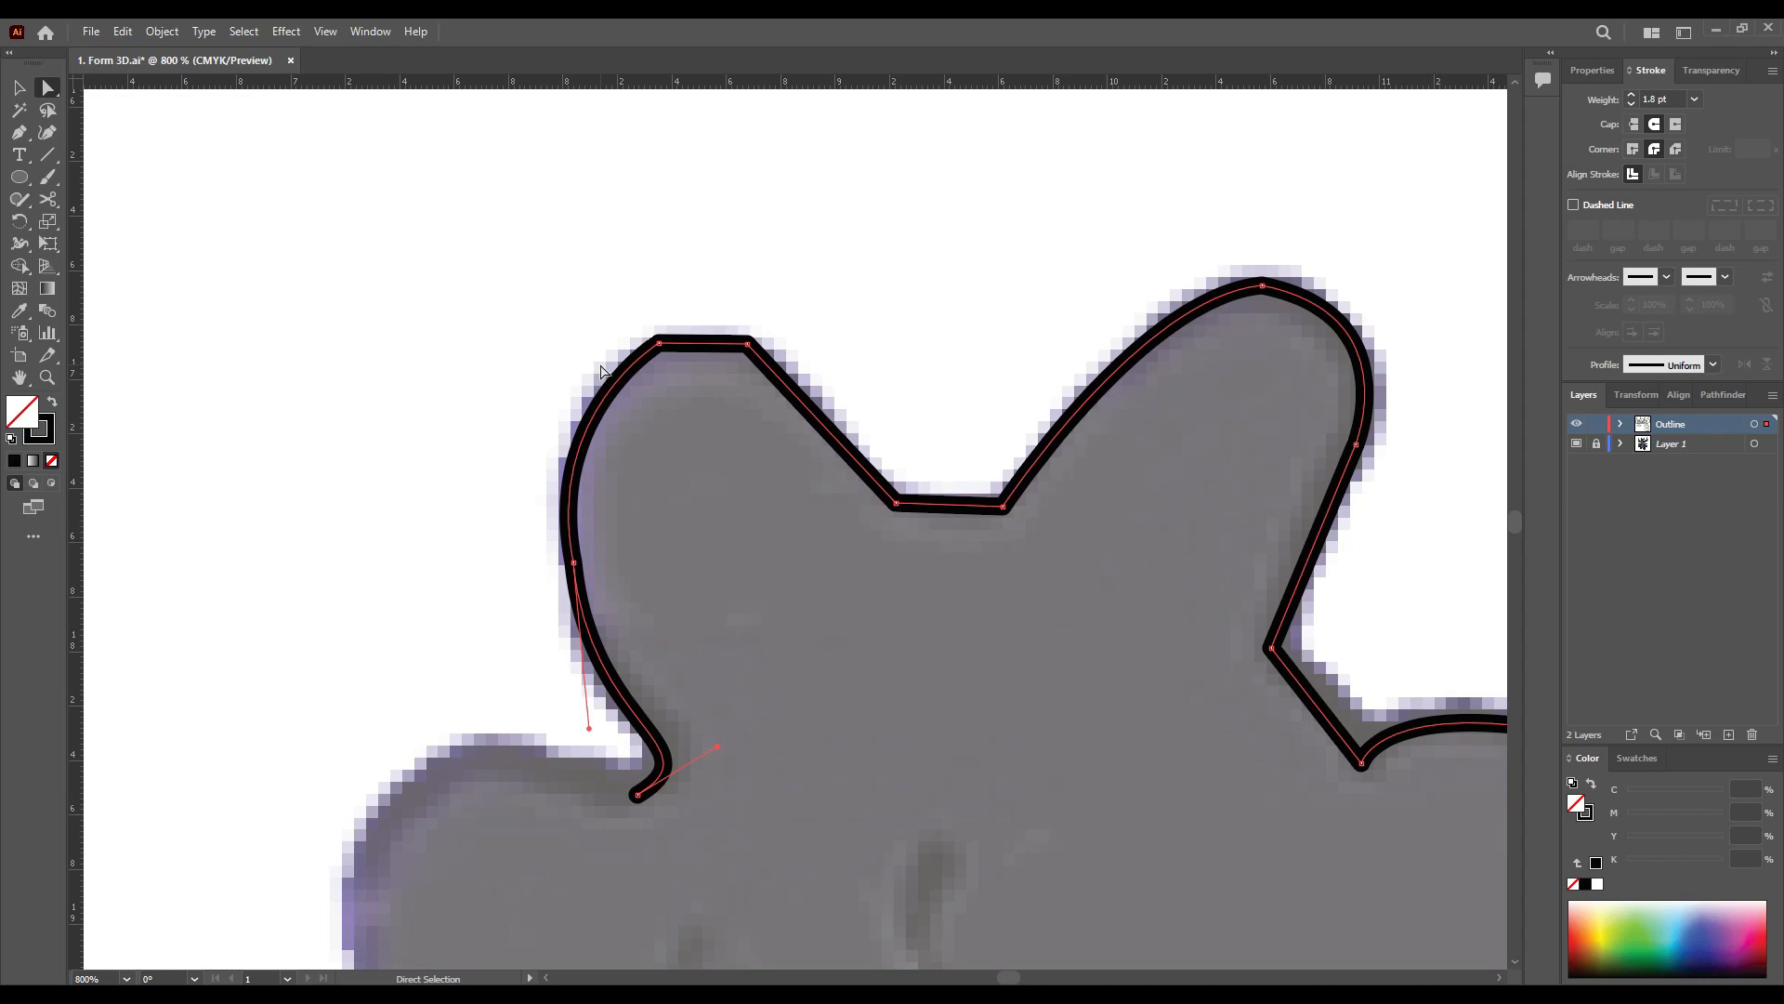
# Step: Round the corners at the second fingertip, the gap between the fingers and the upper left hand's wrist
pyautogui.click(659, 343)
pyautogui.keyDown('shift'); pyautogui.click(748, 344); pyautogui.keyUp('shift')
pyautogui.moveTo(741, 362); pyautogui.dragTo(730, 409)
pyautogui.moveTo(665, 360); pyautogui.dragTo(676, 376)
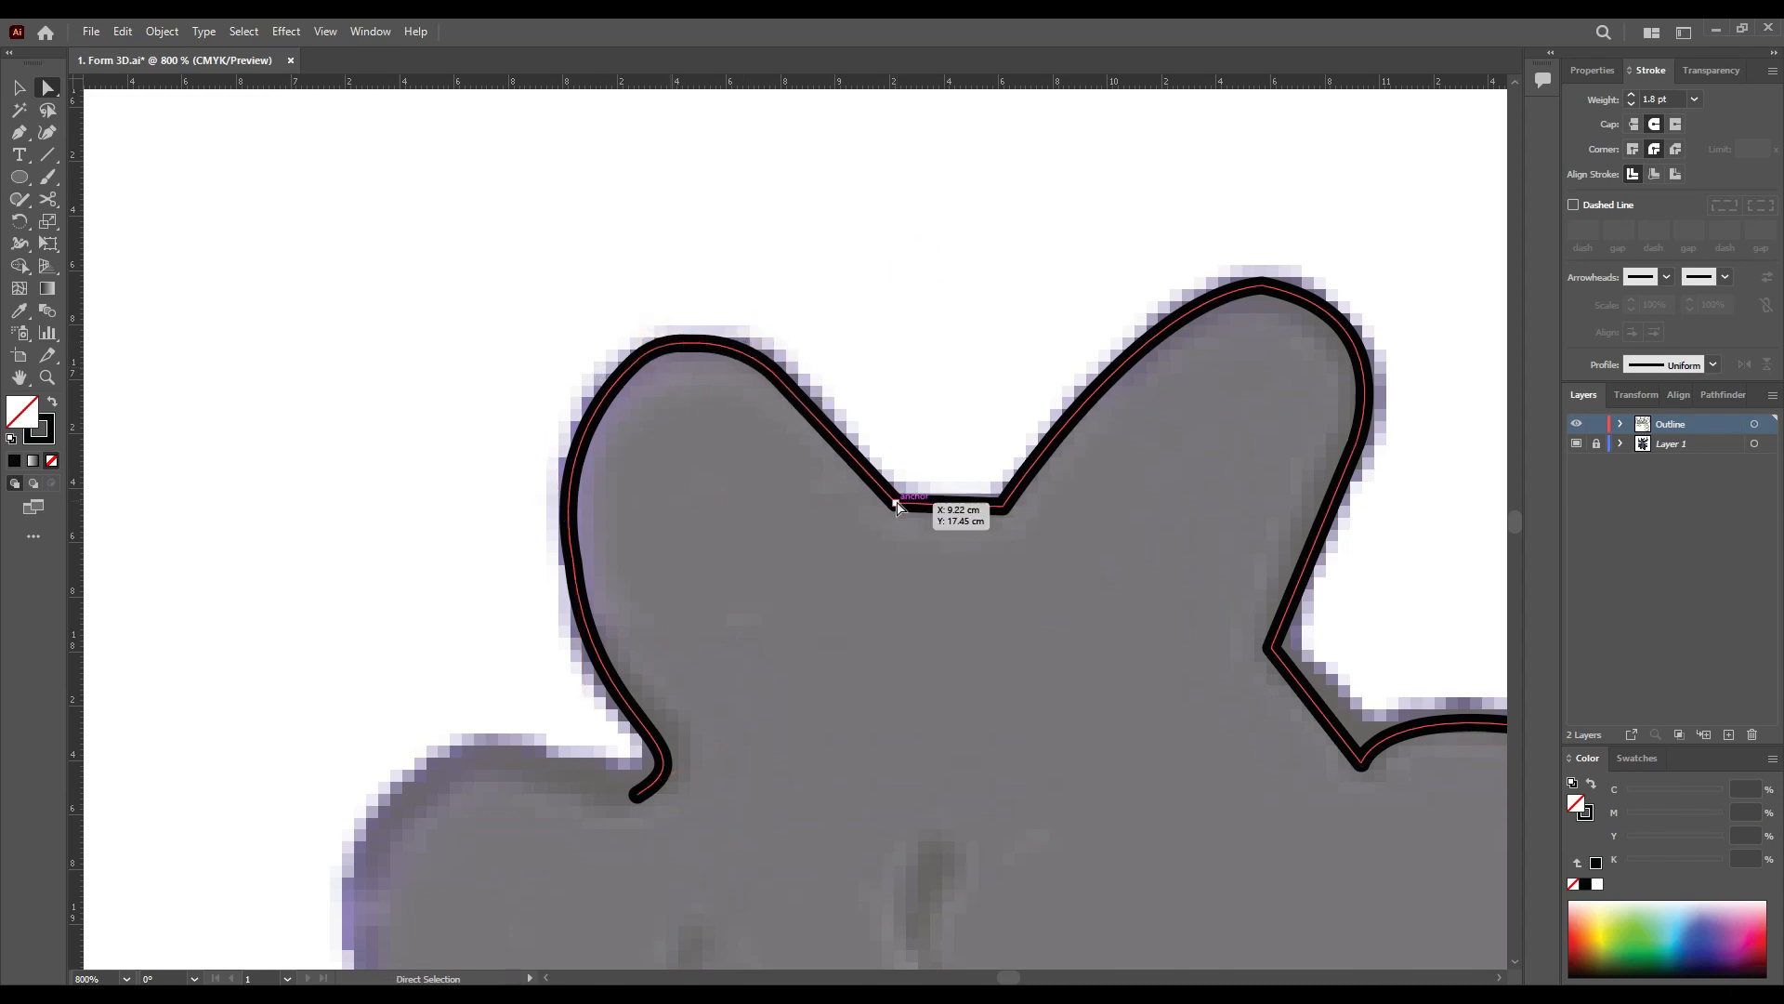
pyautogui.click(1002, 506)
pyautogui.moveTo(988, 485); pyautogui.dragTo(288, 205)
pyautogui.click(593, 391)
pyautogui.moveTo(609, 389); pyautogui.dragTo(651, 385)
pyautogui.scroll(-1, 651, 384)
pyautogui.moveTo(594, 351); pyautogui.dragTo(823, 363)
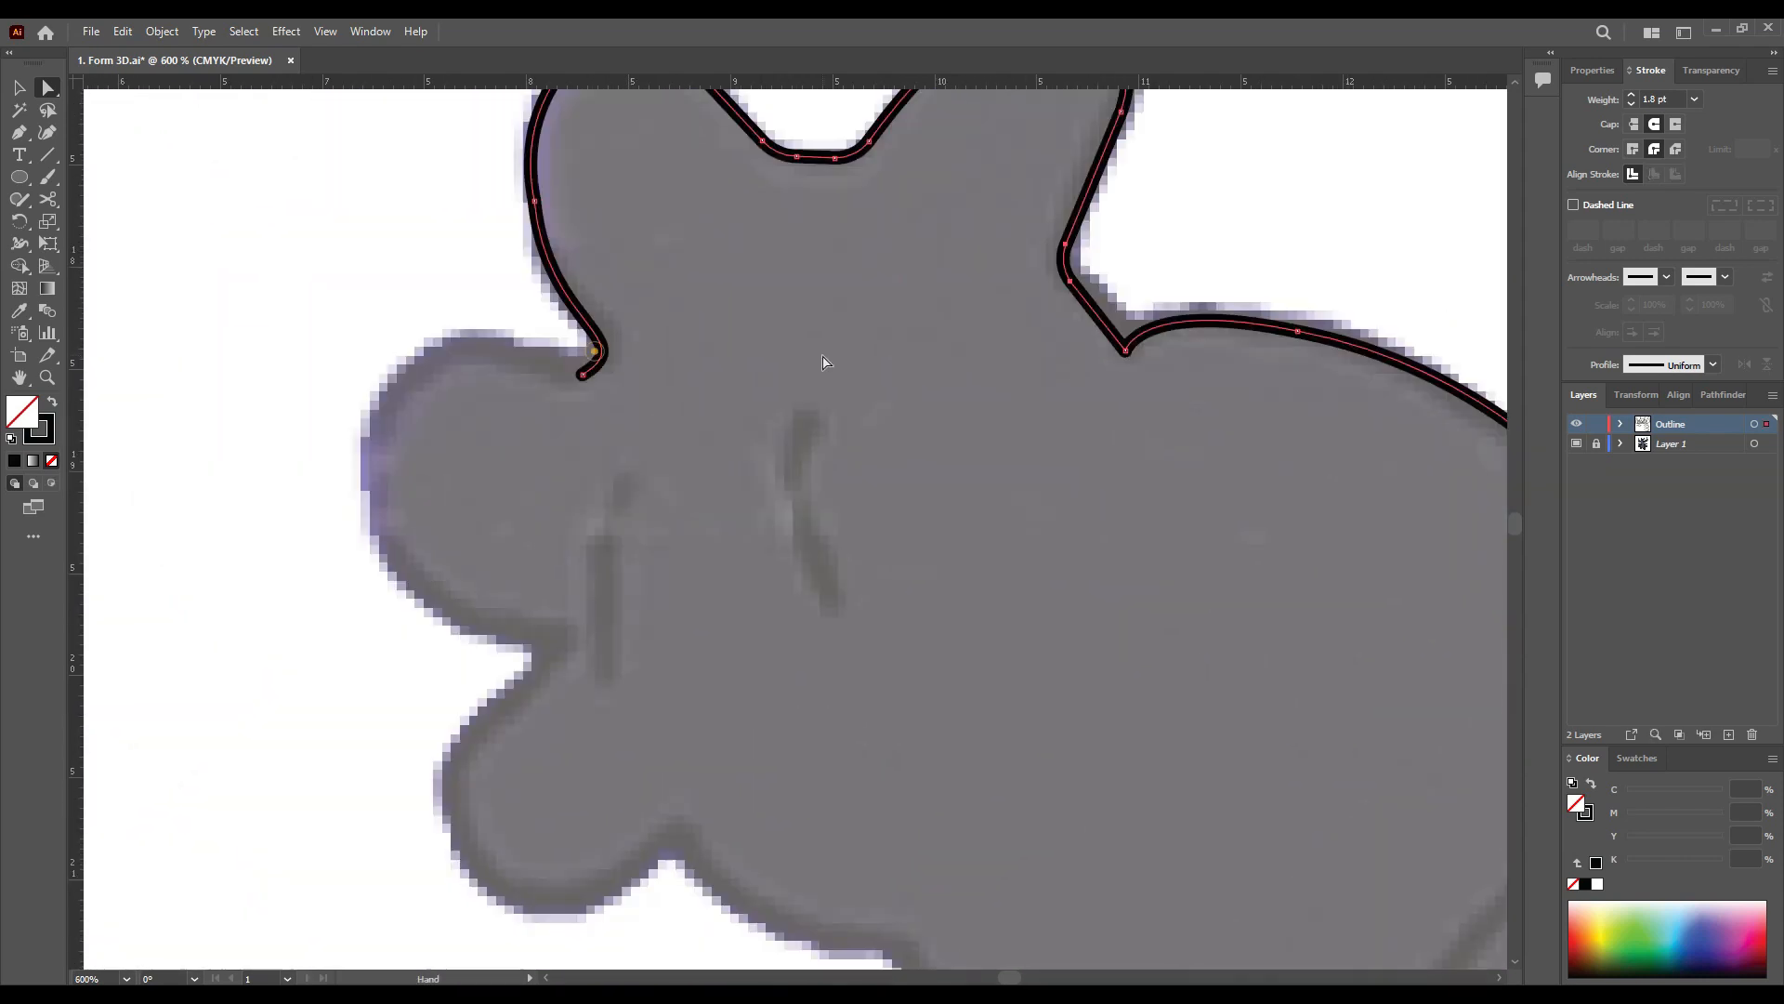
# Step: Trace the two remaining fingers of the upper left hand and the underside of its arm
pyautogui.moveTo(430, 357); pyautogui.dragTo(382, 394)
pyautogui.moveTo(425, 595); pyautogui.dragTo(471, 642)
pyautogui.click(565, 631)
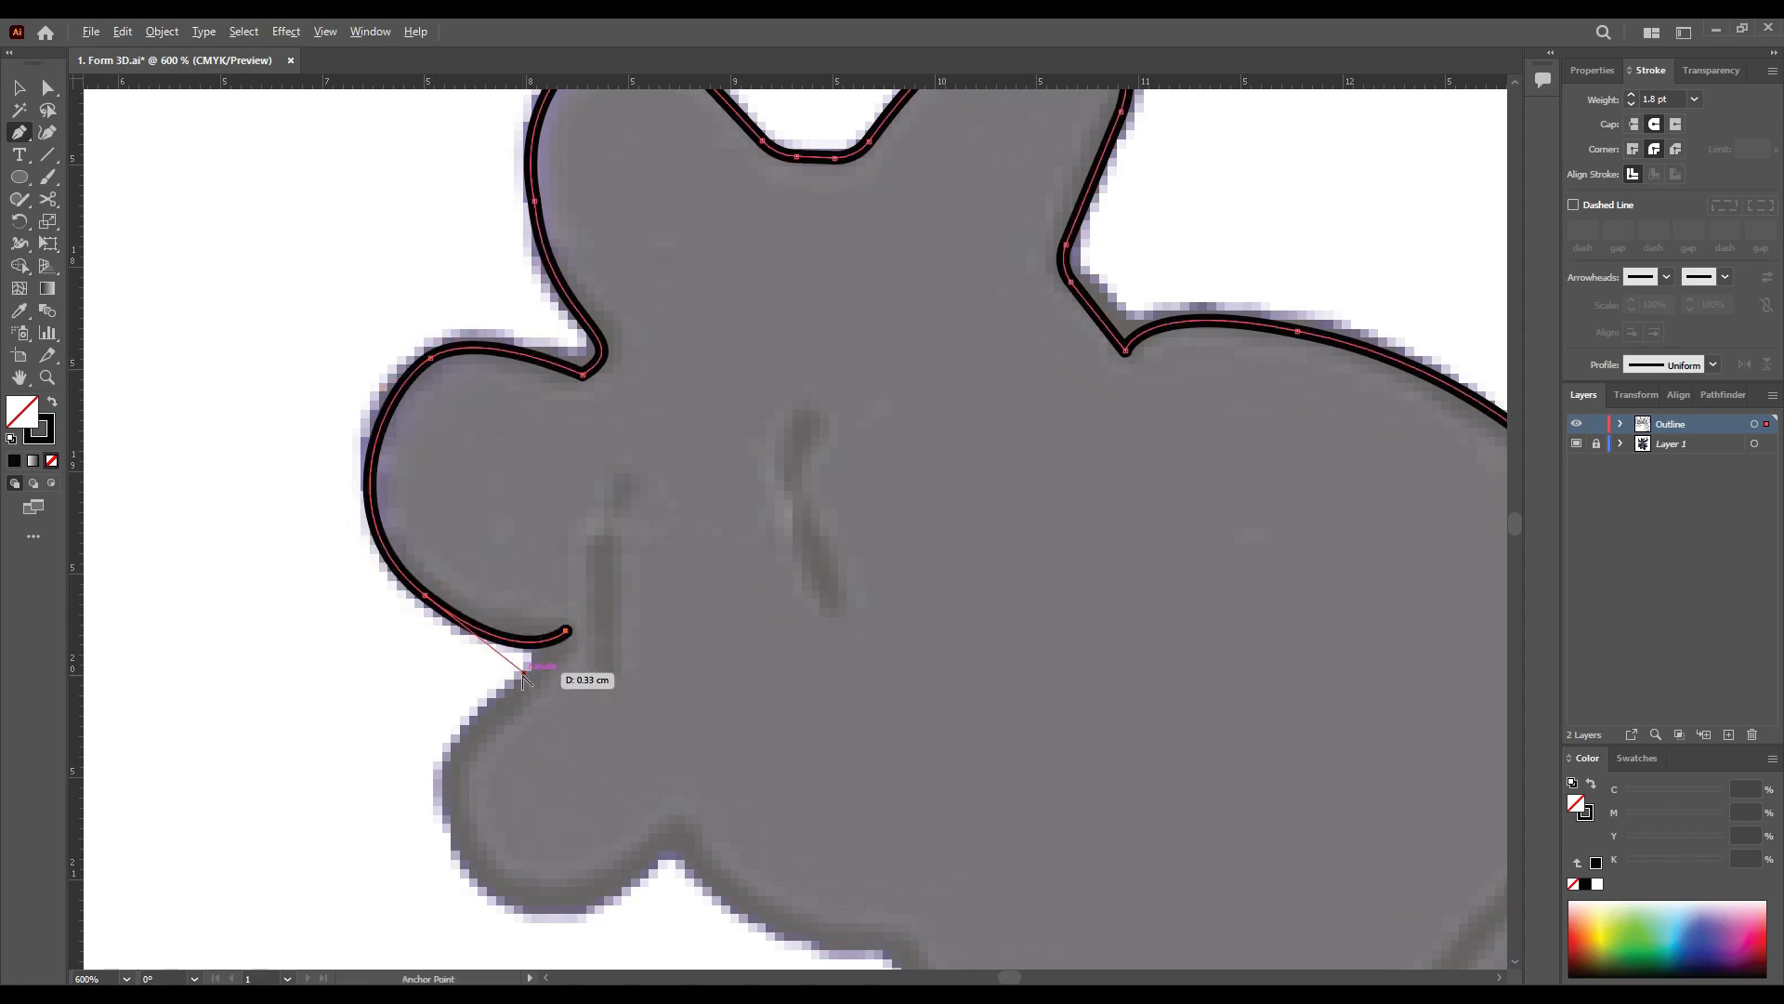
pyautogui.moveTo(588, 678); pyautogui.dragTo(623, 416)
pyautogui.click(489, 499)
pyautogui.moveTo(560, 635); pyautogui.dragTo(635, 650)
pyautogui.click(715, 566)
pyautogui.moveTo(744, 570); pyautogui.dragTo(558, 438)
pyautogui.click(721, 575)
pyautogui.click(730, 615)
# Step: Trace the lower left arm's upper edge from the body crease to the wrist
pyautogui.scroll(-3, 777, 576)
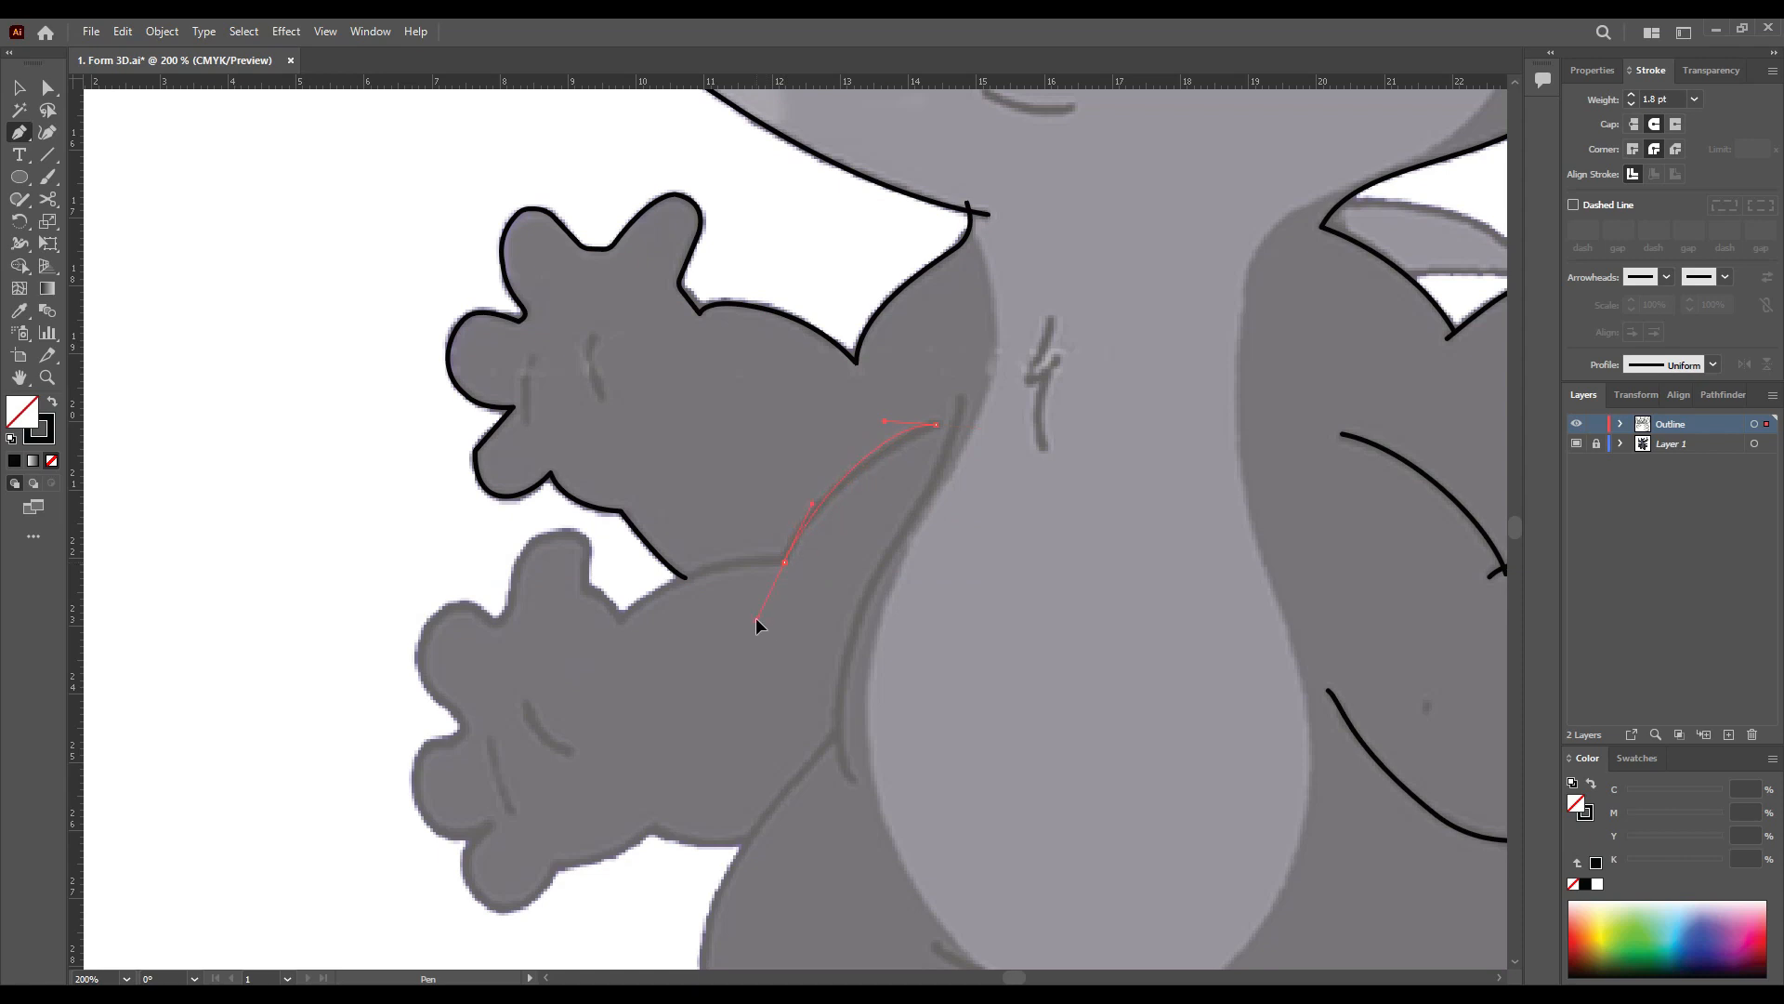
pyautogui.scroll(3, 881, 468)
pyautogui.moveTo(630, 617); pyautogui.dragTo(1026, 267)
pyautogui.moveTo(507, 571); pyautogui.dragTo(282, 796)
pyautogui.moveTo(507, 571); pyautogui.dragTo(905, 561)
pyautogui.click(905, 561)
# Step: Trace the thumb and the neighbouring finger of the lower left hand
pyautogui.moveTo(797, 474); pyautogui.dragTo(760, 508)
pyautogui.click(801, 349)
pyautogui.moveTo(655, 317)
pyautogui.mouseDown()
pyautogui.moveTo(563, 370)
pyautogui.moveTo(523, 366)
pyautogui.moveTo(606, 354)
pyautogui.mouseUp()
pyautogui.click(573, 530)
pyautogui.moveTo(526, 572); pyautogui.dragTo(496, 560)
pyautogui.moveTo(376, 530); pyautogui.dragTo(287, 577)
# Step: Continue the lower left hand's outline around the next finger, fitting its curves to the reference
pyautogui.moveTo(321, 762)
pyautogui.mouseDown()
pyautogui.moveTo(454, 578)
pyautogui.moveTo(473, 615)
pyautogui.mouseUp()
pyautogui.keyDown('alt'); pyautogui.moveTo(418, 394); pyautogui.dragTo(410, 420); pyautogui.keyUp('alt')
pyautogui.moveTo(558, 719); pyautogui.dragTo(579, 566)
pyautogui.moveTo(578, 566); pyautogui.dragTo(553, 632)
pyautogui.moveTo(450, 661); pyautogui.dragTo(461, 541)
pyautogui.moveTo(526, 598); pyautogui.dragTo(572, 662)
pyautogui.moveTo(764, 574); pyautogui.dragTo(764, 576)
# Step: Start the lower left hand's lowest finger and adjust the handle of its outer curve
pyautogui.moveTo(692, 739); pyautogui.dragTo(731, 441)
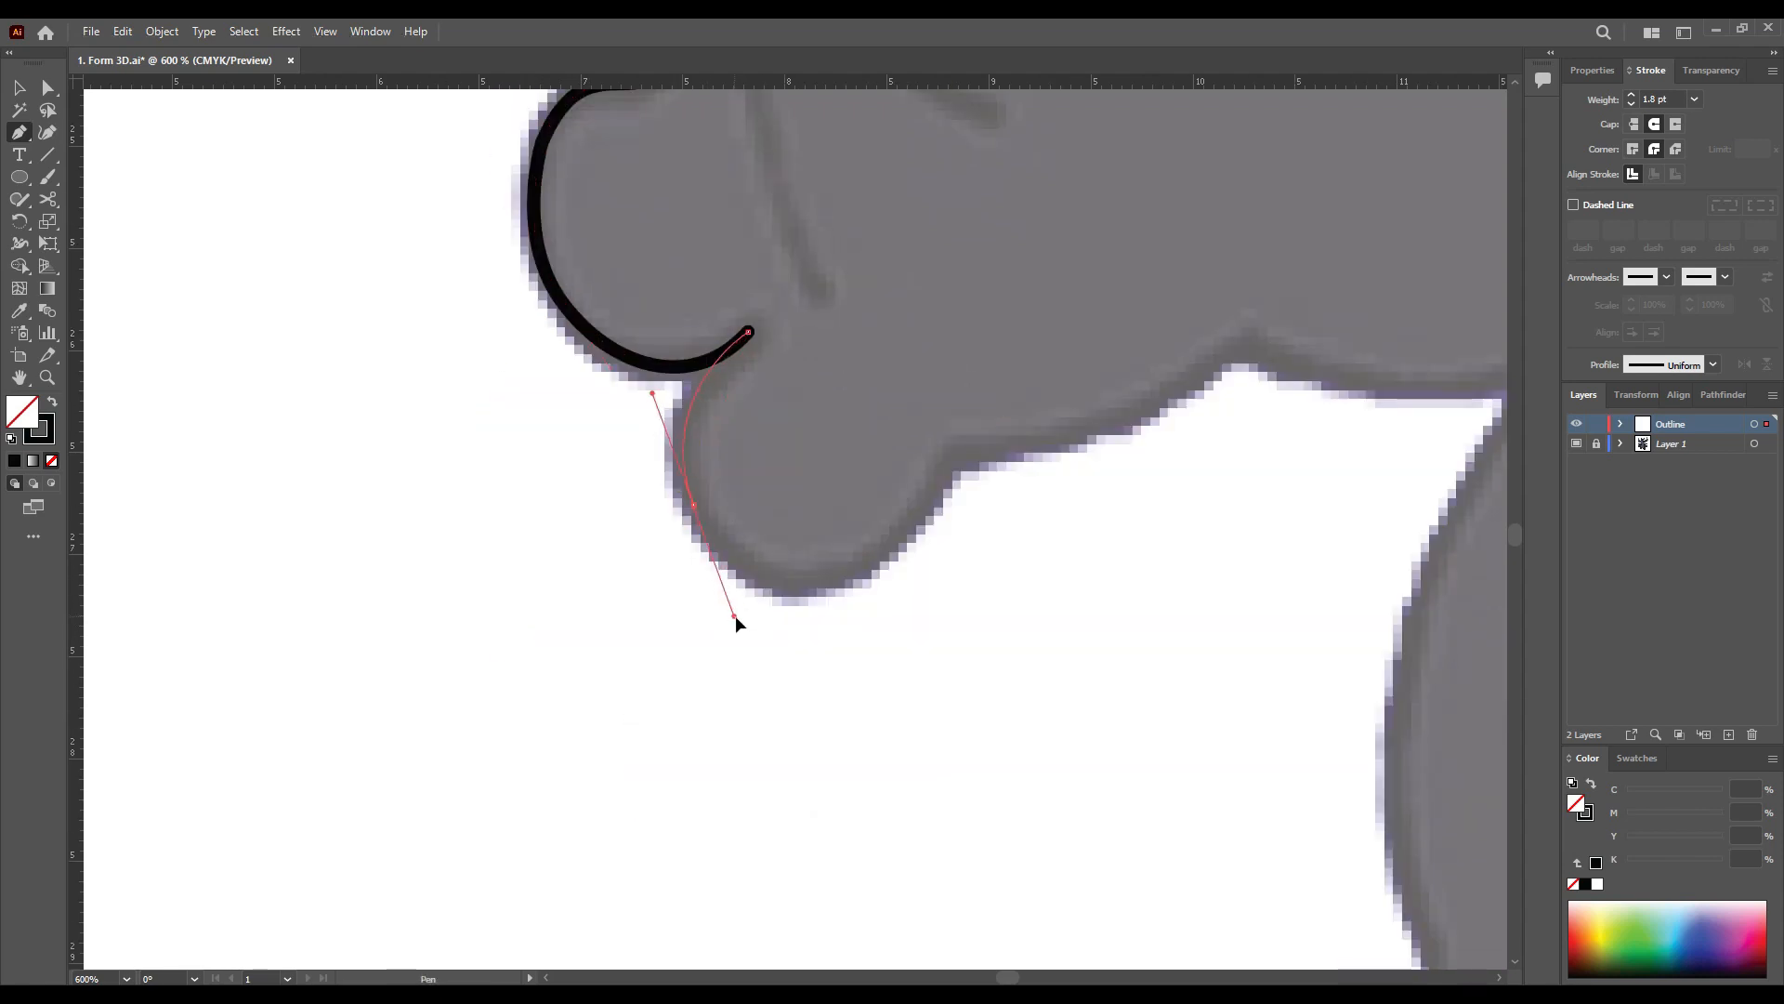
pyautogui.moveTo(735, 615); pyautogui.dragTo(734, 616)
pyautogui.press('a')
pyautogui.click(747, 332)
pyautogui.scroll(2, 741, 335)
pyautogui.moveTo(651, 442); pyautogui.dragTo(557, 522)
pyautogui.click(647, 676)
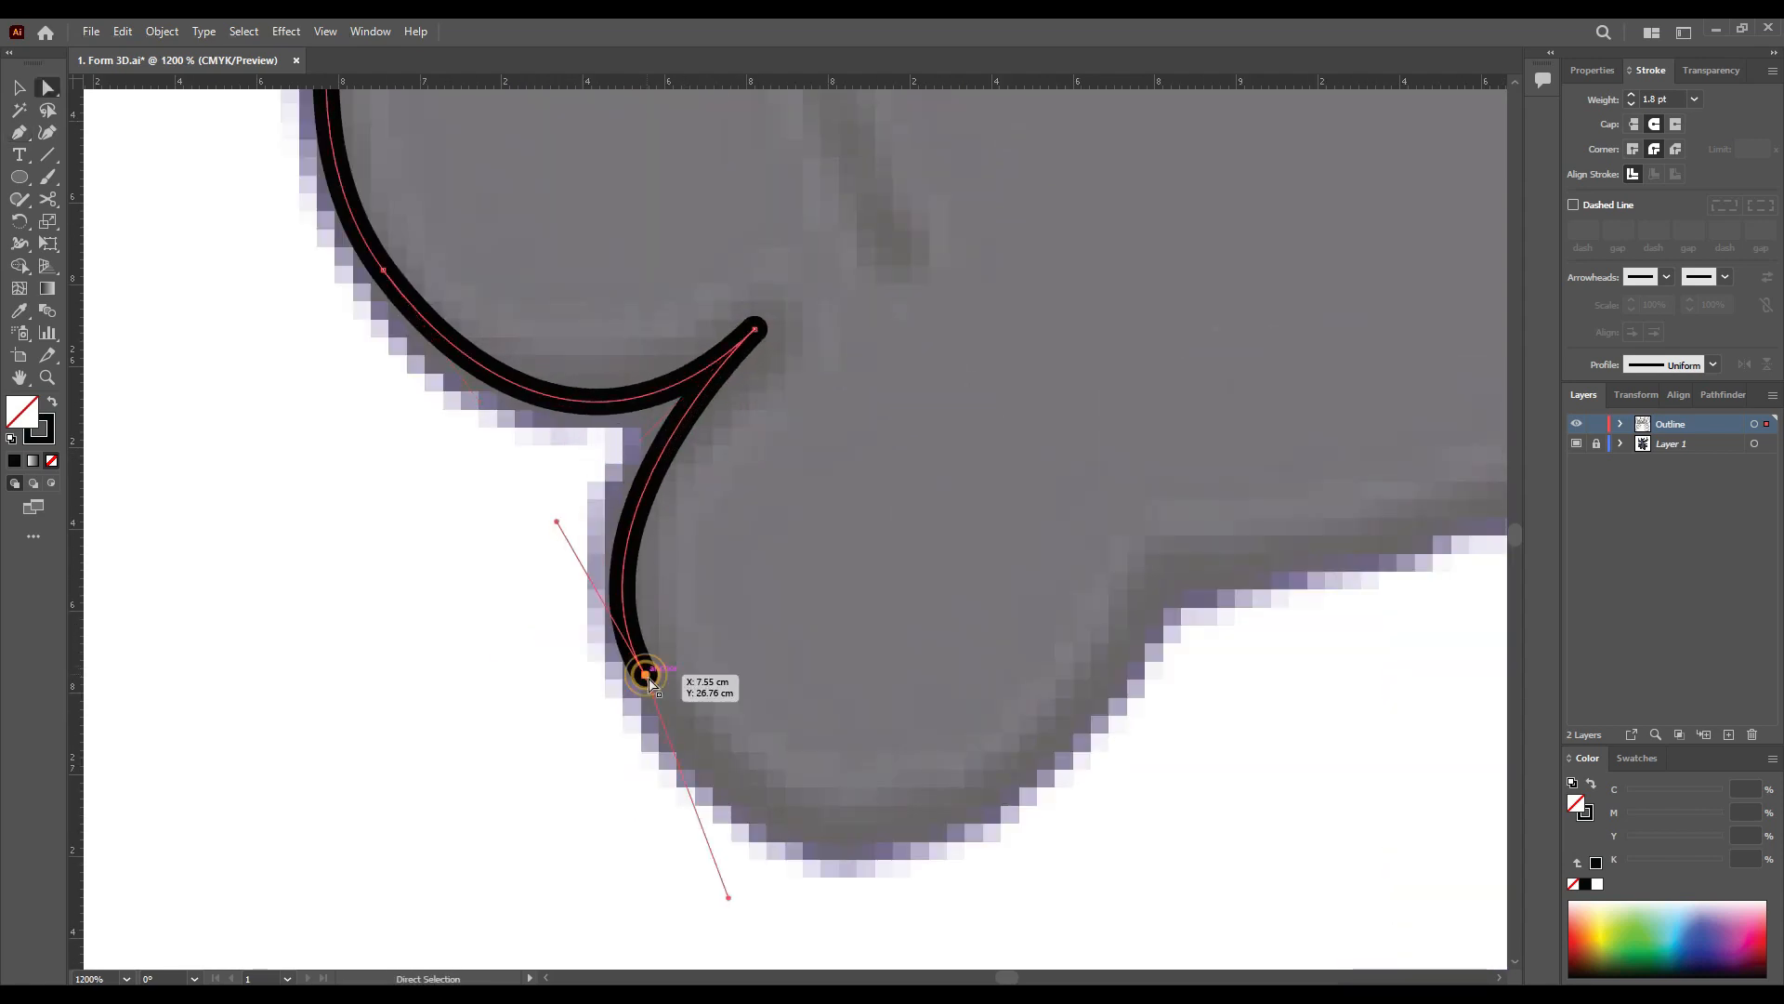
# Step: Continue the path around the tip of the lowest finger to the palm of the lower left hand
pyautogui.press('p')
pyautogui.click(647, 676)
pyautogui.moveTo(705, 772); pyautogui.dragTo(592, 614)
pyautogui.moveTo(761, 678); pyautogui.dragTo(911, 685)
pyautogui.moveTo(1055, 411); pyautogui.dragTo(1048, 363)
pyautogui.click(1056, 411)
# Step: Trace the underside of the lower left hand and arm to the leg line
pyautogui.moveTo(1087, 406); pyautogui.dragTo(518, 642)
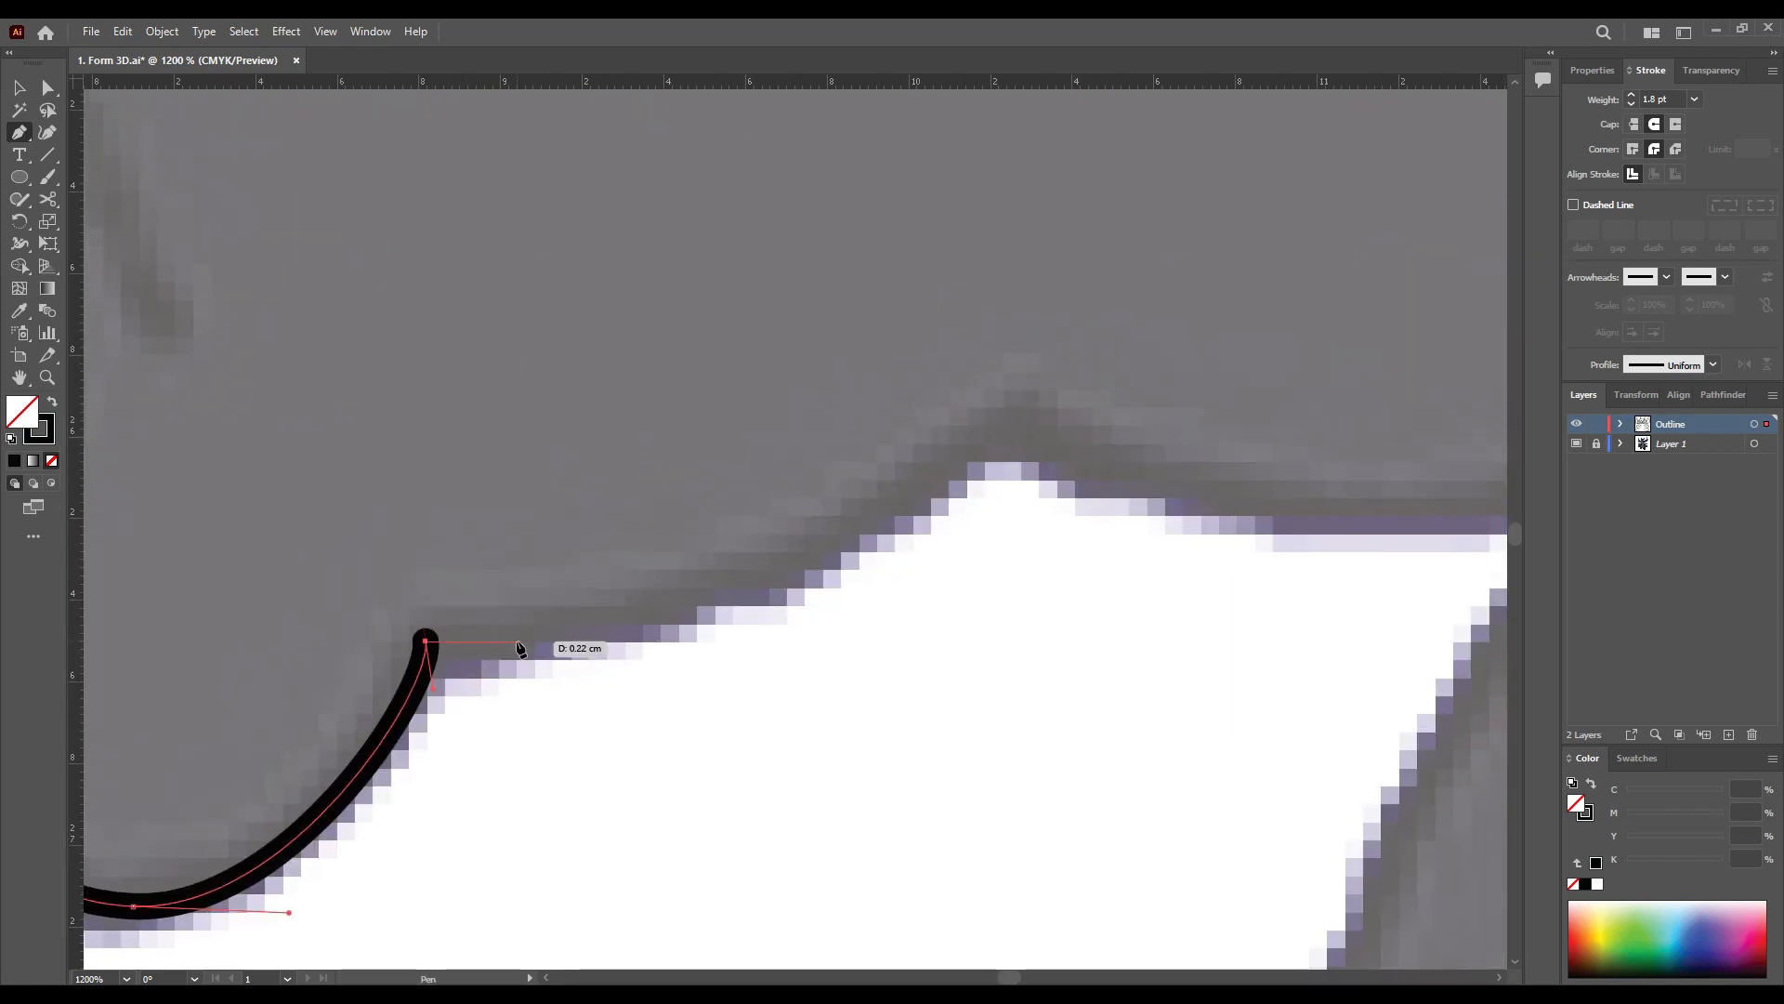
pyautogui.click(749, 589)
pyautogui.click(1015, 422)
pyautogui.moveTo(1208, 446); pyautogui.dragTo(599, 446)
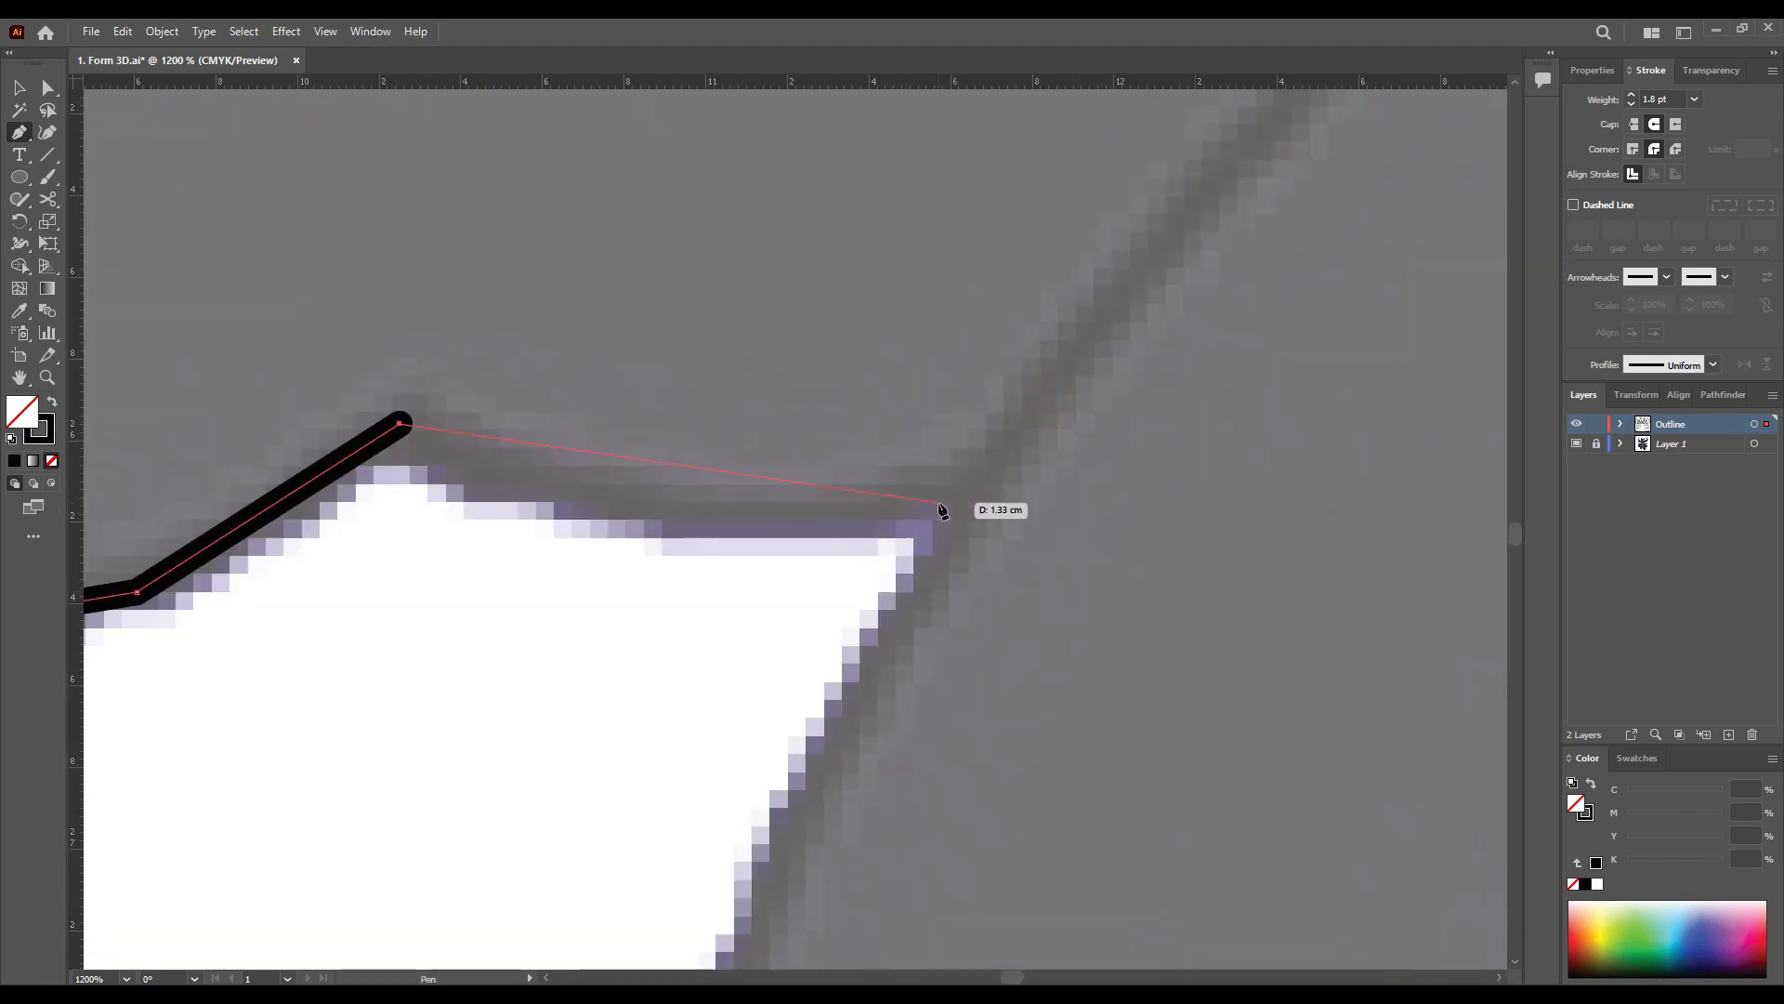
pyautogui.moveTo(988, 471); pyautogui.dragTo(1274, 366)
# Step: Round the corner points along the lower left hand's underside to smooth its outline
pyautogui.scroll(-2, 1100, 493)
pyautogui.press('a')
pyautogui.scroll(3, 493, 566)
pyautogui.moveTo(425, 626); pyautogui.dragTo(381, 666)
pyautogui.scroll(-3, 759, 527)
pyautogui.click(785, 518)
pyautogui.moveTo(776, 500); pyautogui.dragTo(697, 302)
pyautogui.click(627, 542)
pyautogui.moveTo(638, 557); pyautogui.dragTo(672, 603)
pyautogui.moveTo(1131, 428); pyautogui.dragTo(620, 536)
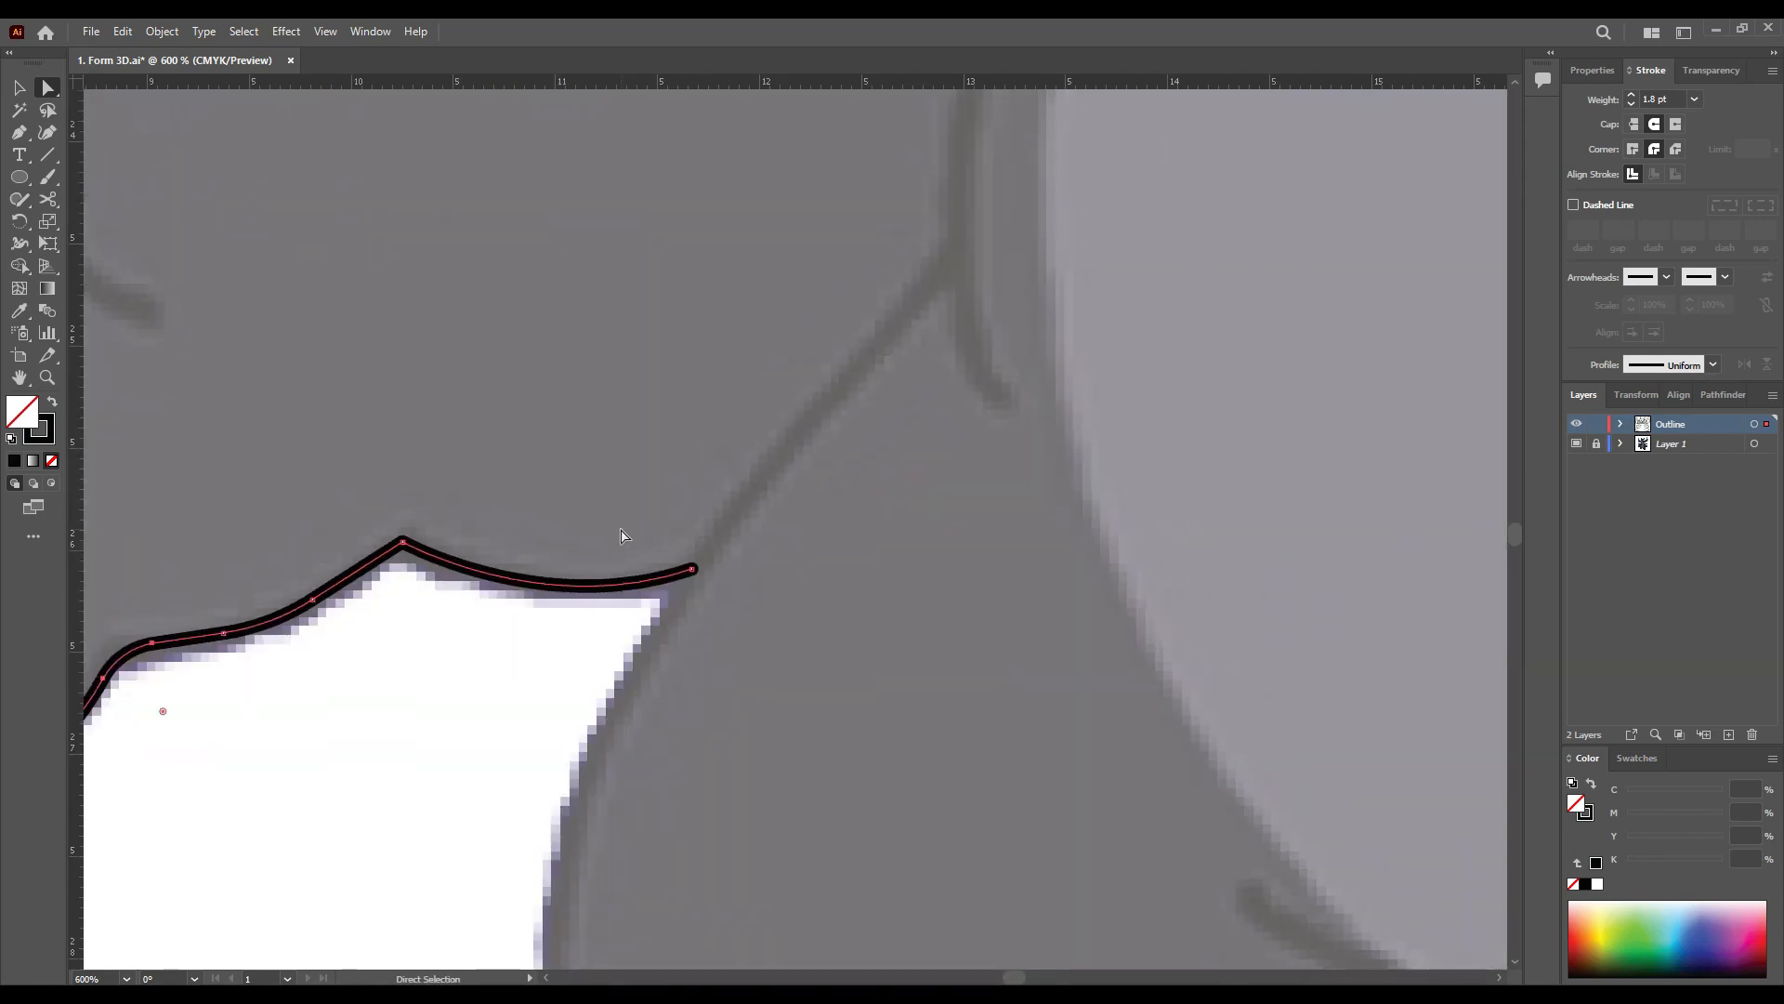
# Step: Draw the long curved line along the left side of the belly and fit its end handles to the reference
pyautogui.press('p')
pyautogui.scroll(-3, 799, 520)
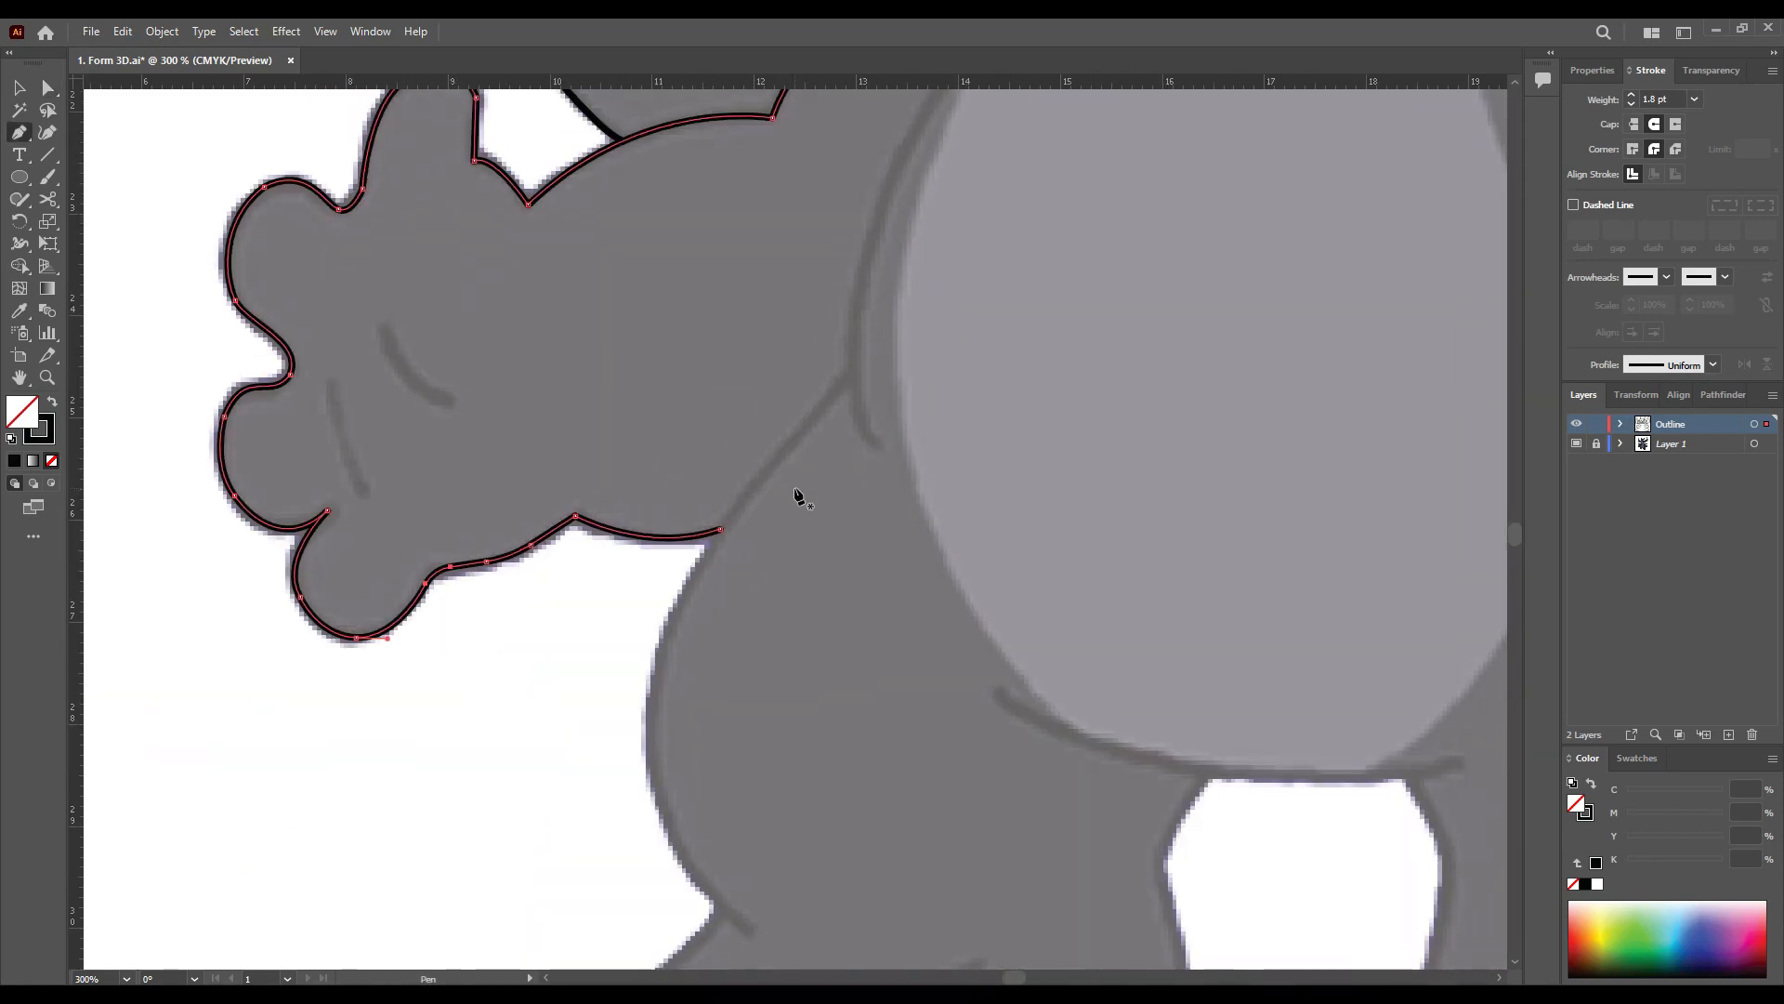
pyautogui.scroll(-1, 945, 303)
pyautogui.moveTo(944, 303); pyautogui.dragTo(592, 469)
pyautogui.moveTo(655, 178); pyautogui.dragTo(655, 235)
pyautogui.moveTo(611, 689); pyautogui.dragTo(615, 695)
pyautogui.scroll(2, 690, 247)
pyautogui.moveTo(621, 223); pyautogui.dragTo(608, 289)
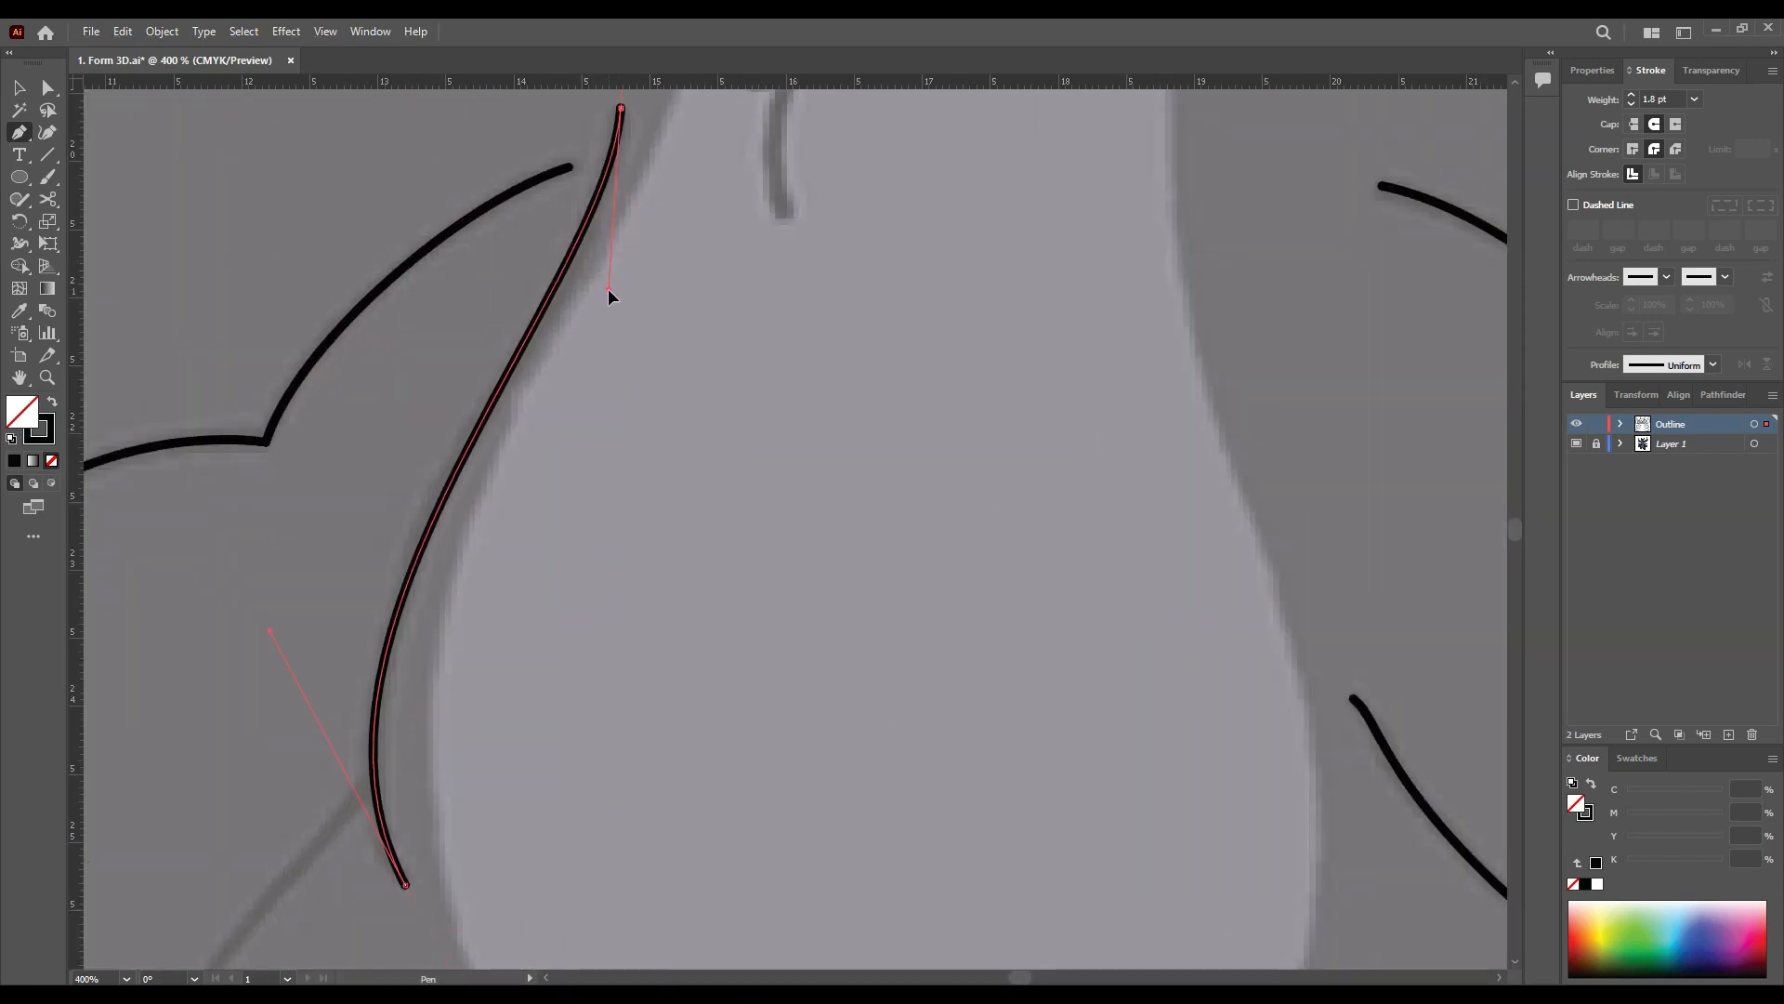
pyautogui.moveTo(268, 627); pyautogui.dragTo(273, 592)
pyautogui.moveTo(605, 298); pyautogui.dragTo(595, 325)
# Step: Draw the left leg's upper outline from the body side line down past the lower arm and refine its curve
pyautogui.scroll(-1, 595, 325)
pyautogui.moveTo(508, 545); pyautogui.dragTo(630, 369)
pyautogui.press('p')
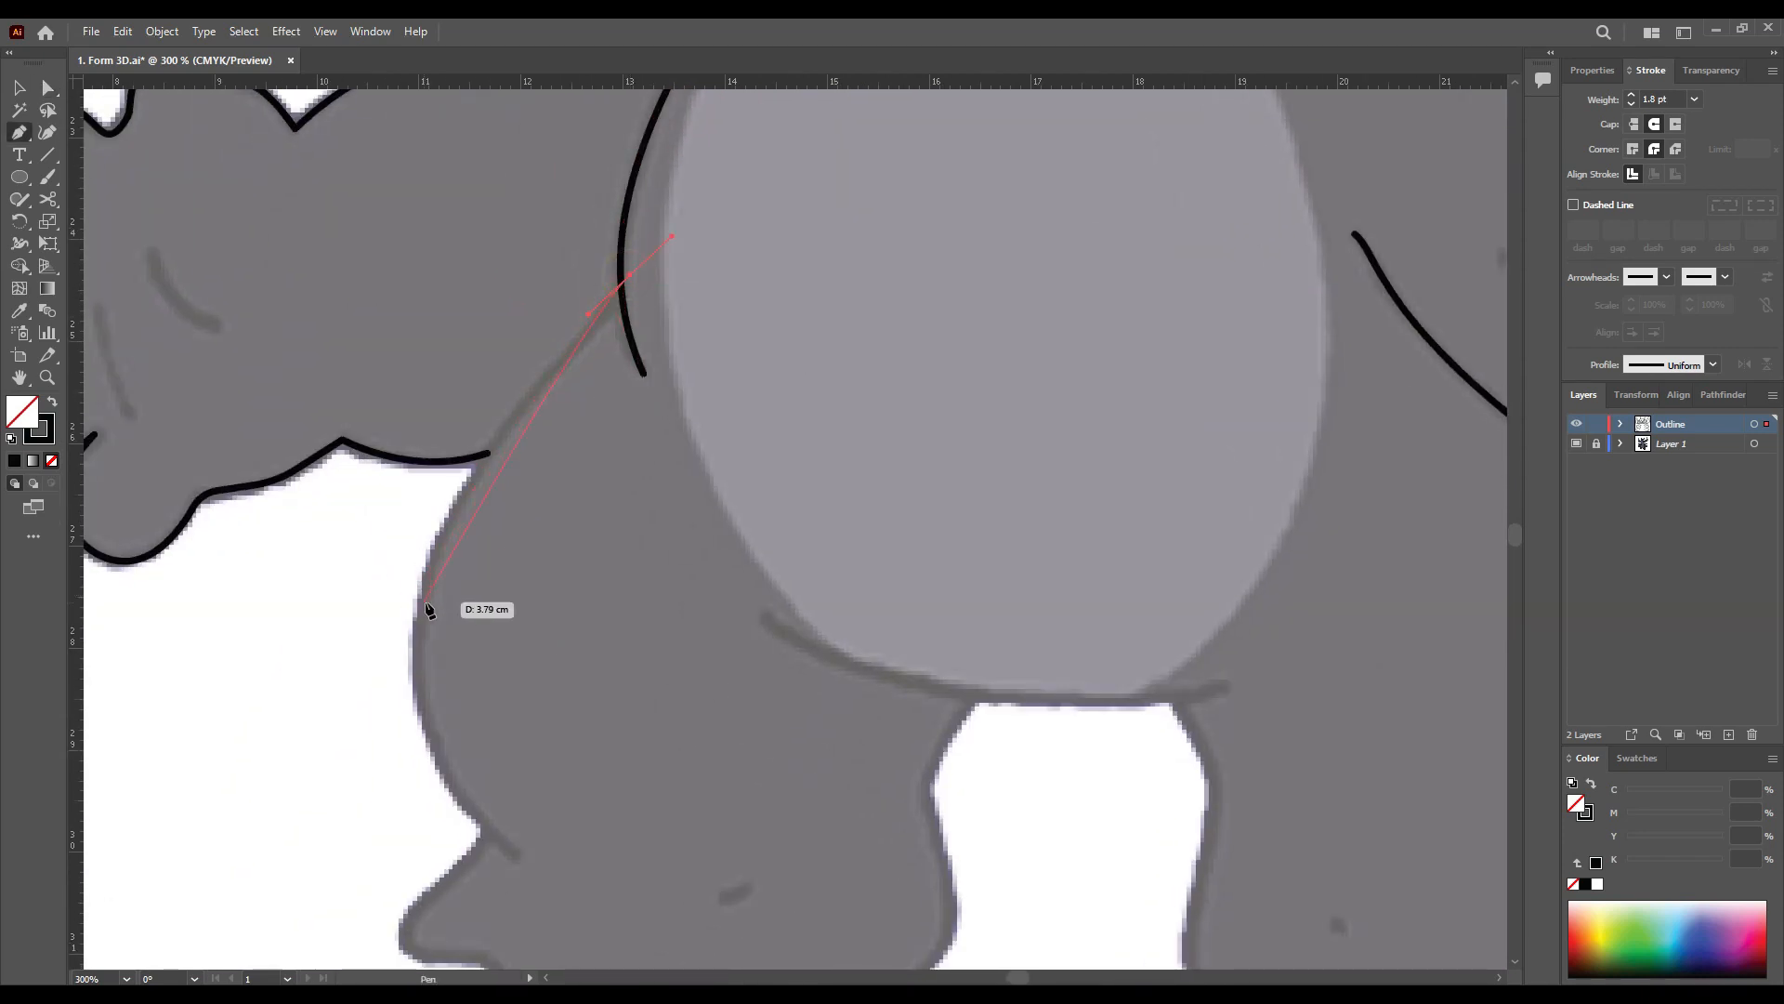
pyautogui.moveTo(425, 601); pyautogui.dragTo(433, 688)
pyautogui.scroll(3, 637, 364)
pyautogui.moveTo(507, 231); pyautogui.dragTo(524, 278)
pyautogui.moveTo(462, 510); pyautogui.dragTo(563, 452)
pyautogui.scroll(-2, 546, 544)
pyautogui.moveTo(350, 627); pyautogui.dragTo(360, 587)
# Step: Readjust the anchors and handles of the body side line and the adjoining leg line to follow the reference
pyautogui.moveTo(706, 364); pyautogui.dragTo(676, 437)
pyautogui.click(618, 510)
pyautogui.moveTo(490, 220); pyautogui.dragTo(474, 267)
pyautogui.moveTo(474, 267); pyautogui.dragTo(589, 578)
pyautogui.moveTo(932, 257); pyautogui.dragTo(786, 422)
pyautogui.click(736, 376)
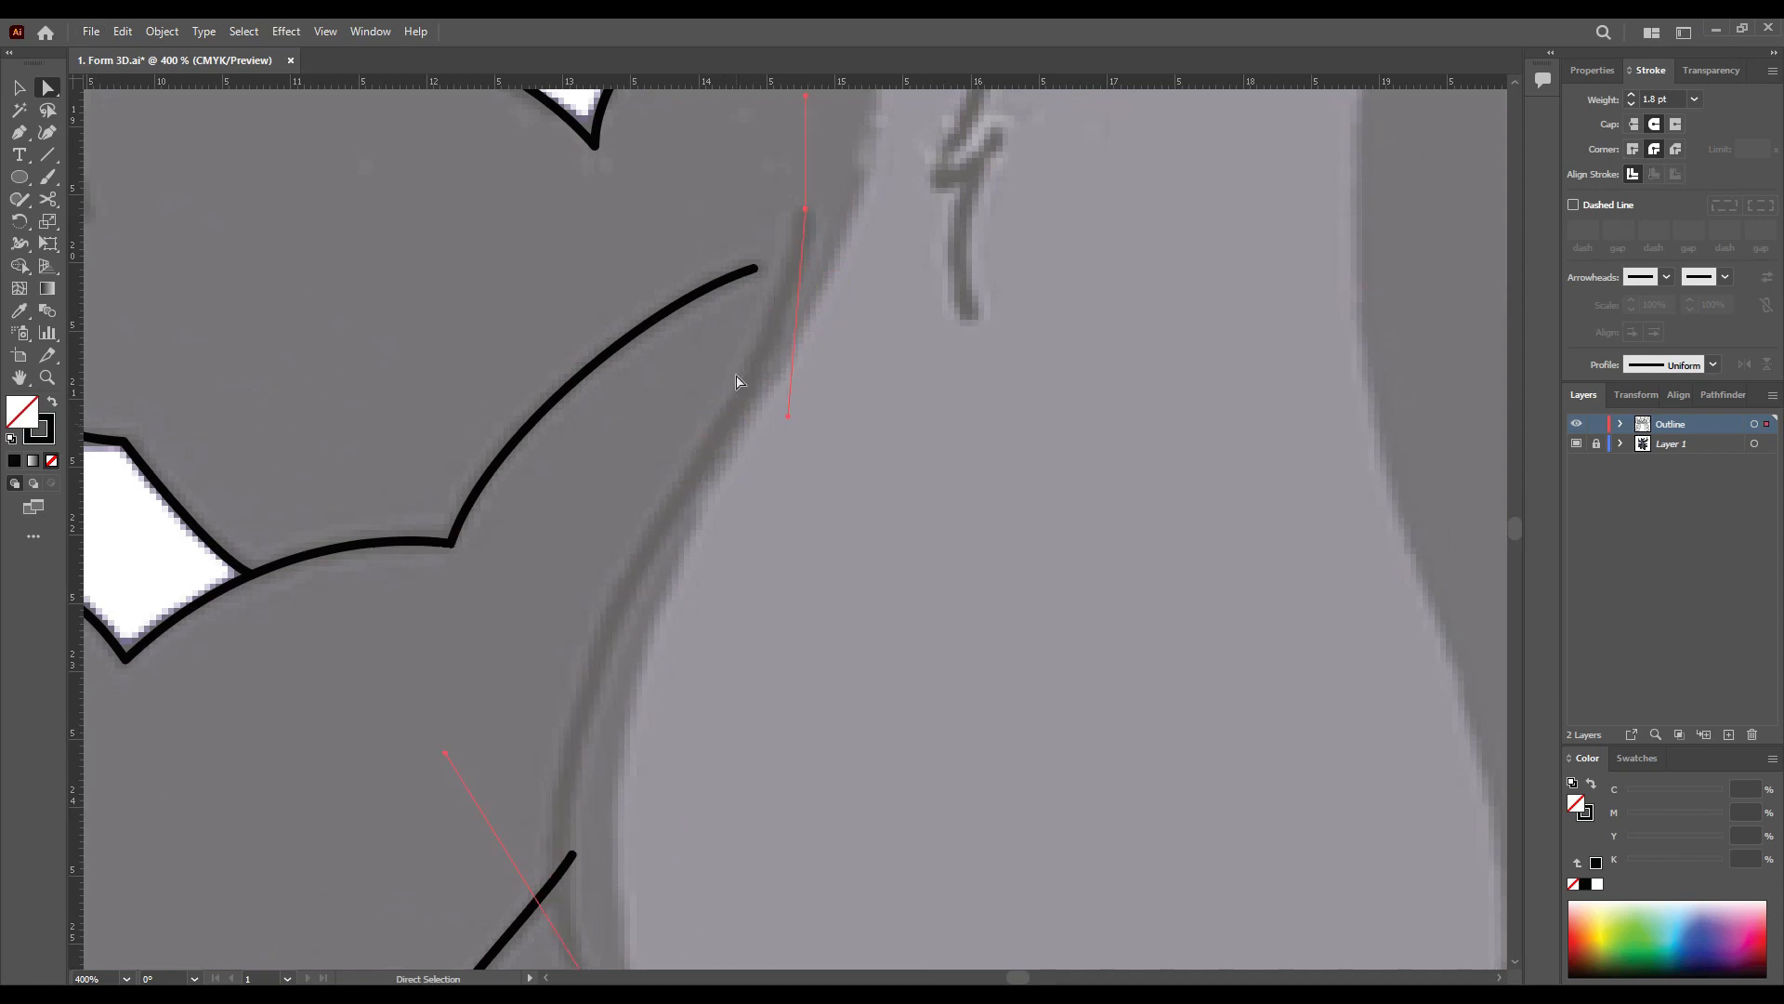
pyautogui.moveTo(504, 763); pyautogui.dragTo(581, 458)
pyautogui.moveTo(668, 681); pyautogui.dragTo(711, 725)
pyautogui.moveTo(576, 465); pyautogui.dragTo(612, 484)
pyautogui.press('a')
pyautogui.moveTo(709, 296); pyautogui.dragTo(947, 461)
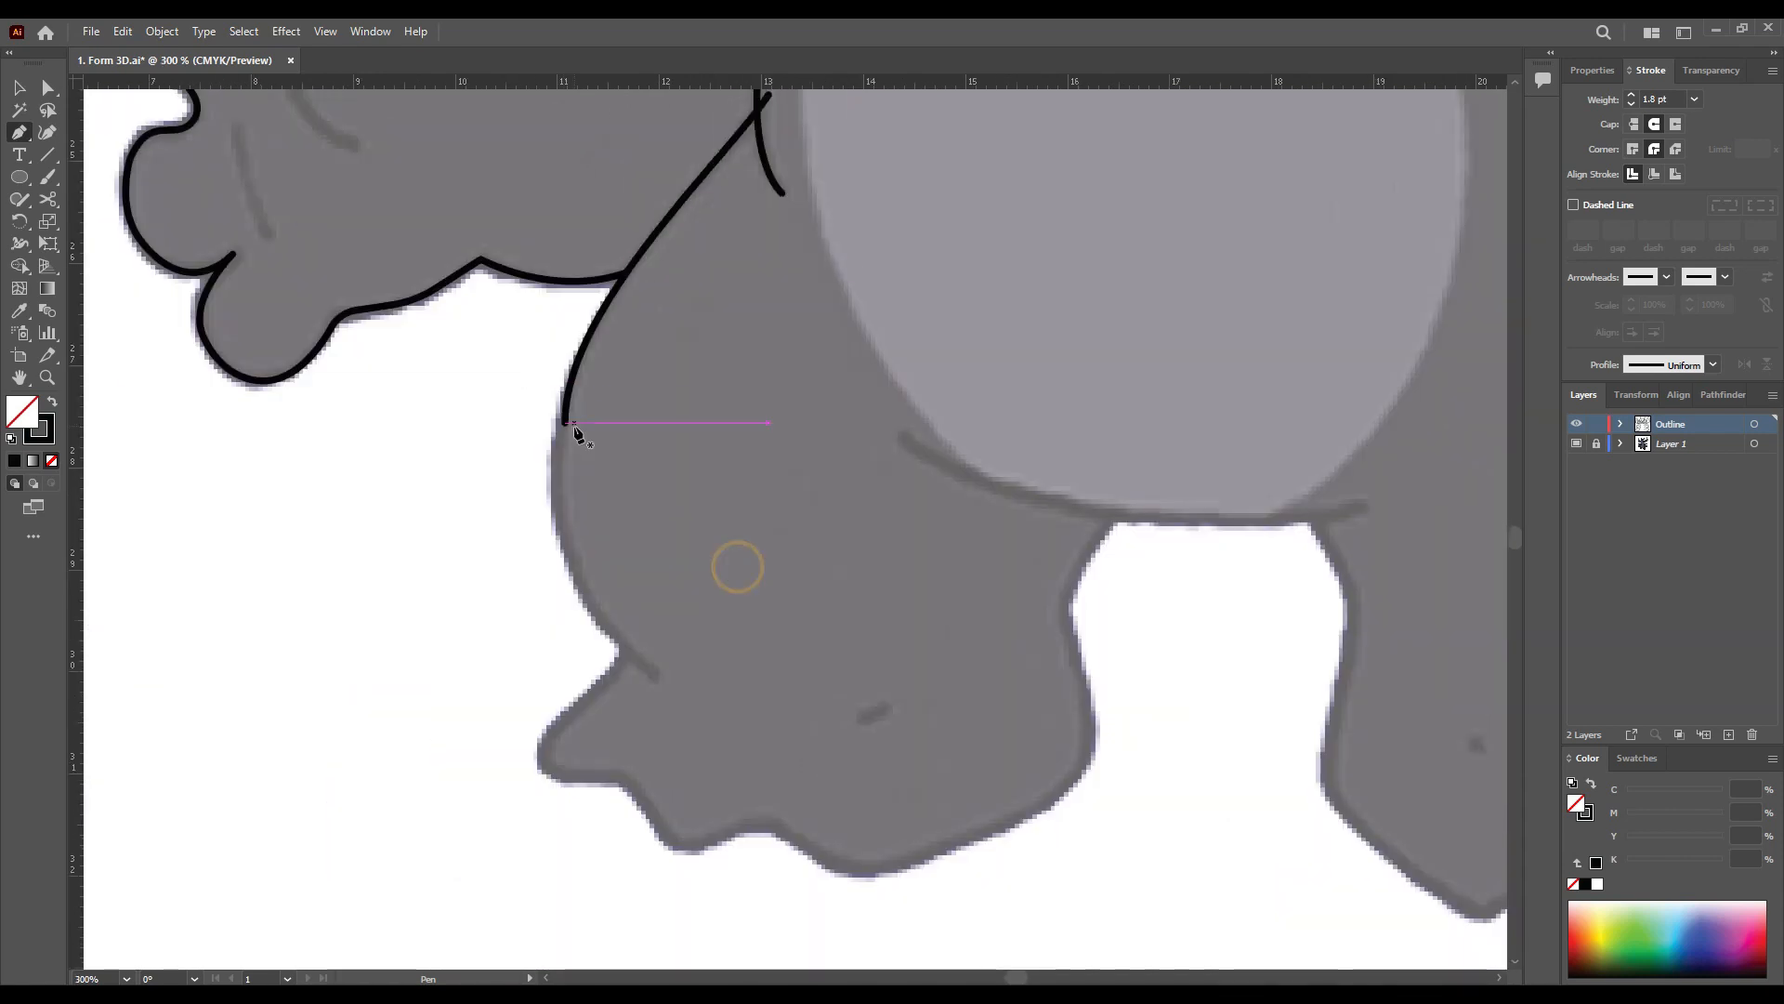
# Step: Extend the left leg's outer outline to the ankle and smooth the joint with the upper curve
pyautogui.moveTo(657, 685); pyautogui.dragTo(808, 797)
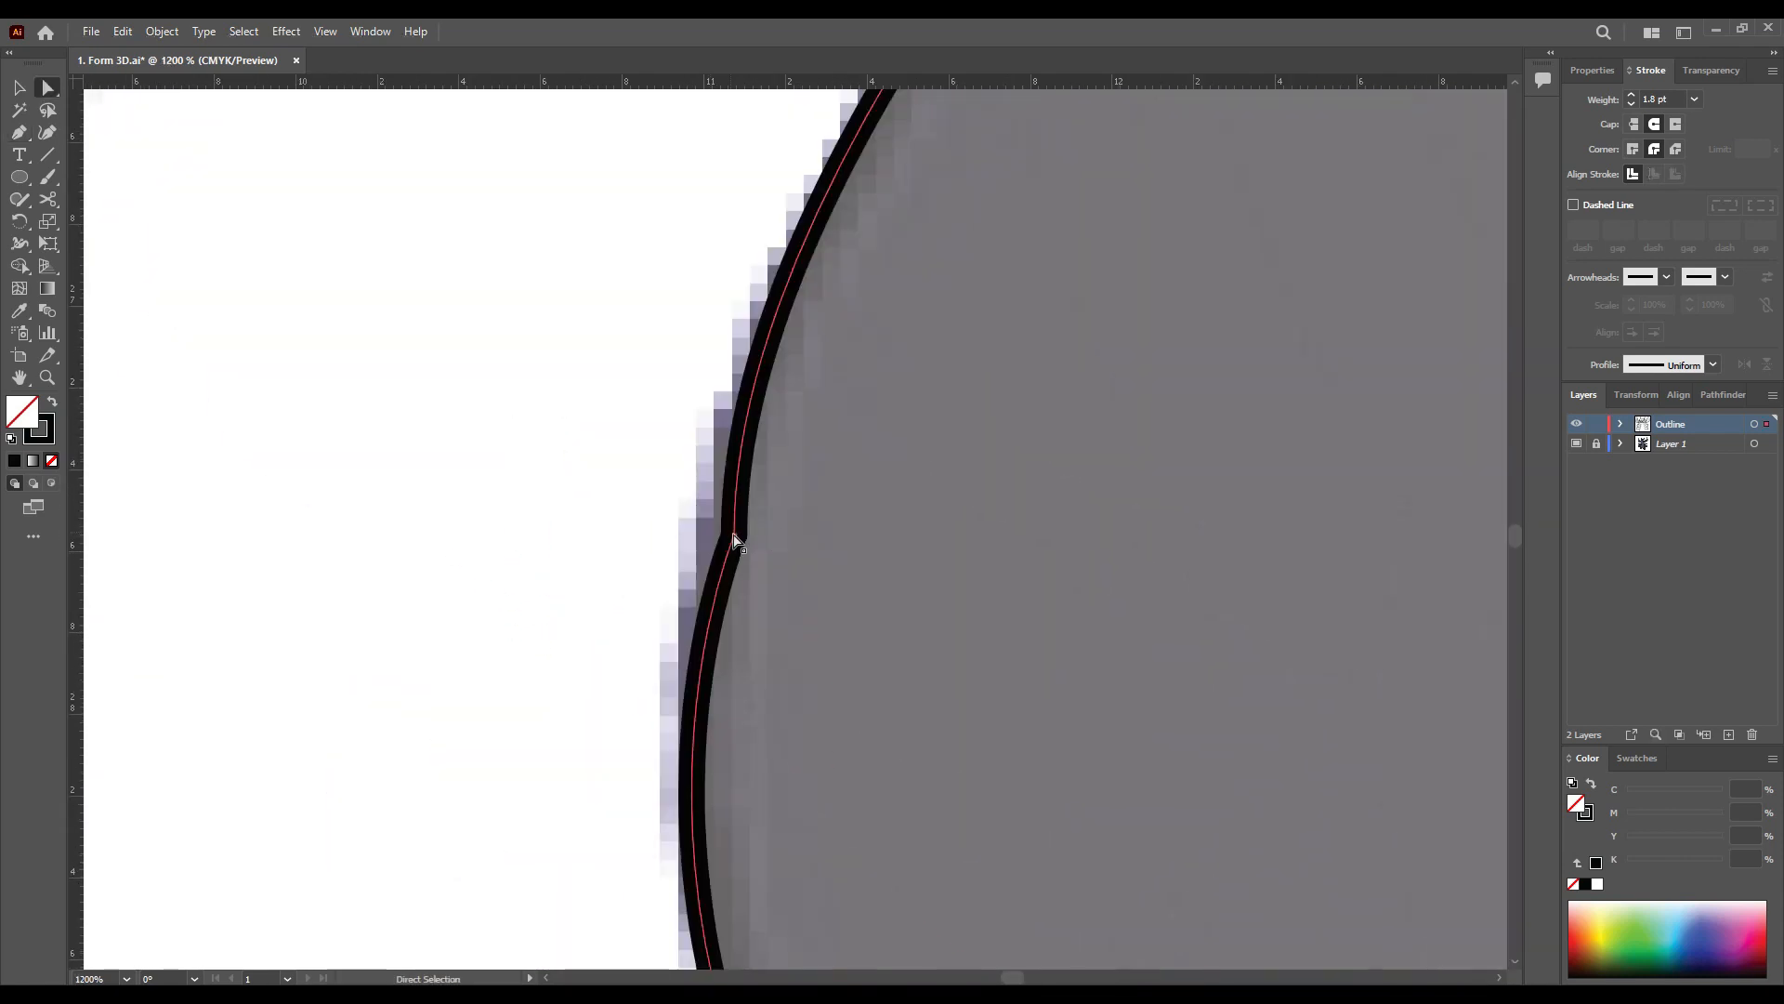
pyautogui.moveTo(734, 533); pyautogui.dragTo(694, 532)
pyautogui.scroll(-3, 657, 523)
pyautogui.moveTo(607, 714); pyautogui.dragTo(642, 744)
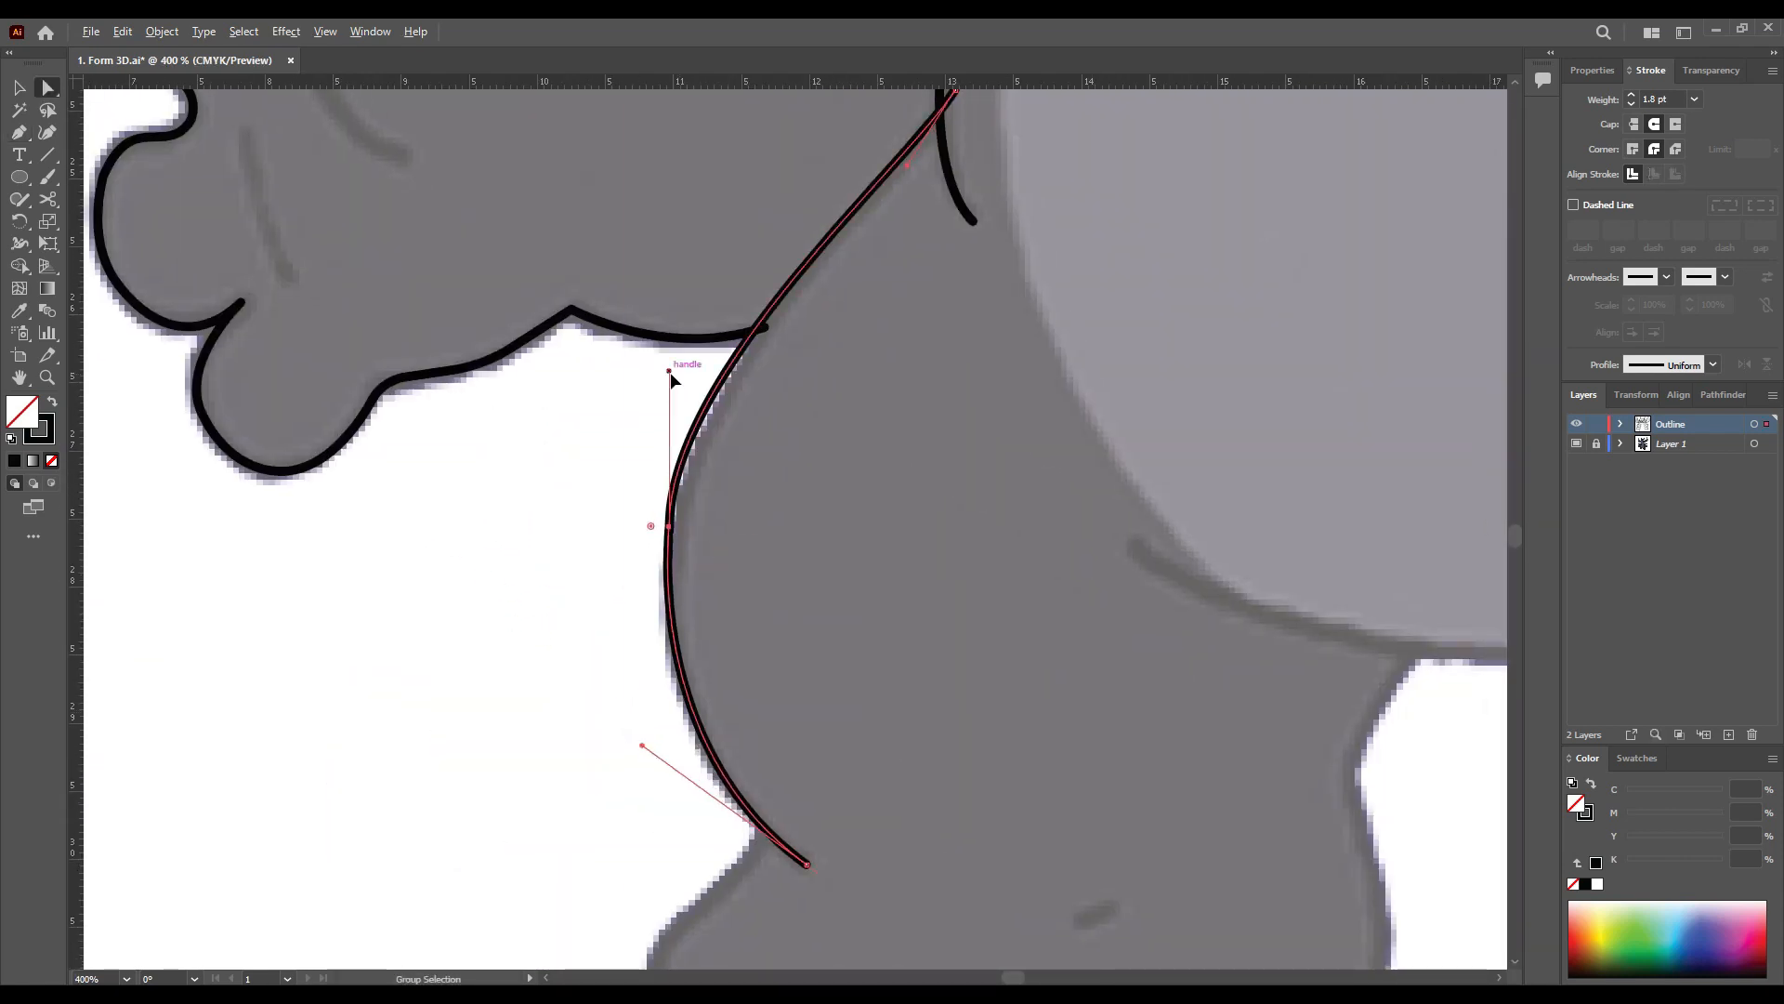
pyautogui.moveTo(670, 372); pyautogui.dragTo(709, 348)
# Step: Draw the left foot's outline from the ankle around the outermost toe and along its underside
pyautogui.press('p')
pyautogui.scroll(-1, 894, 796)
pyautogui.moveTo(900, 805); pyautogui.dragTo(927, 554)
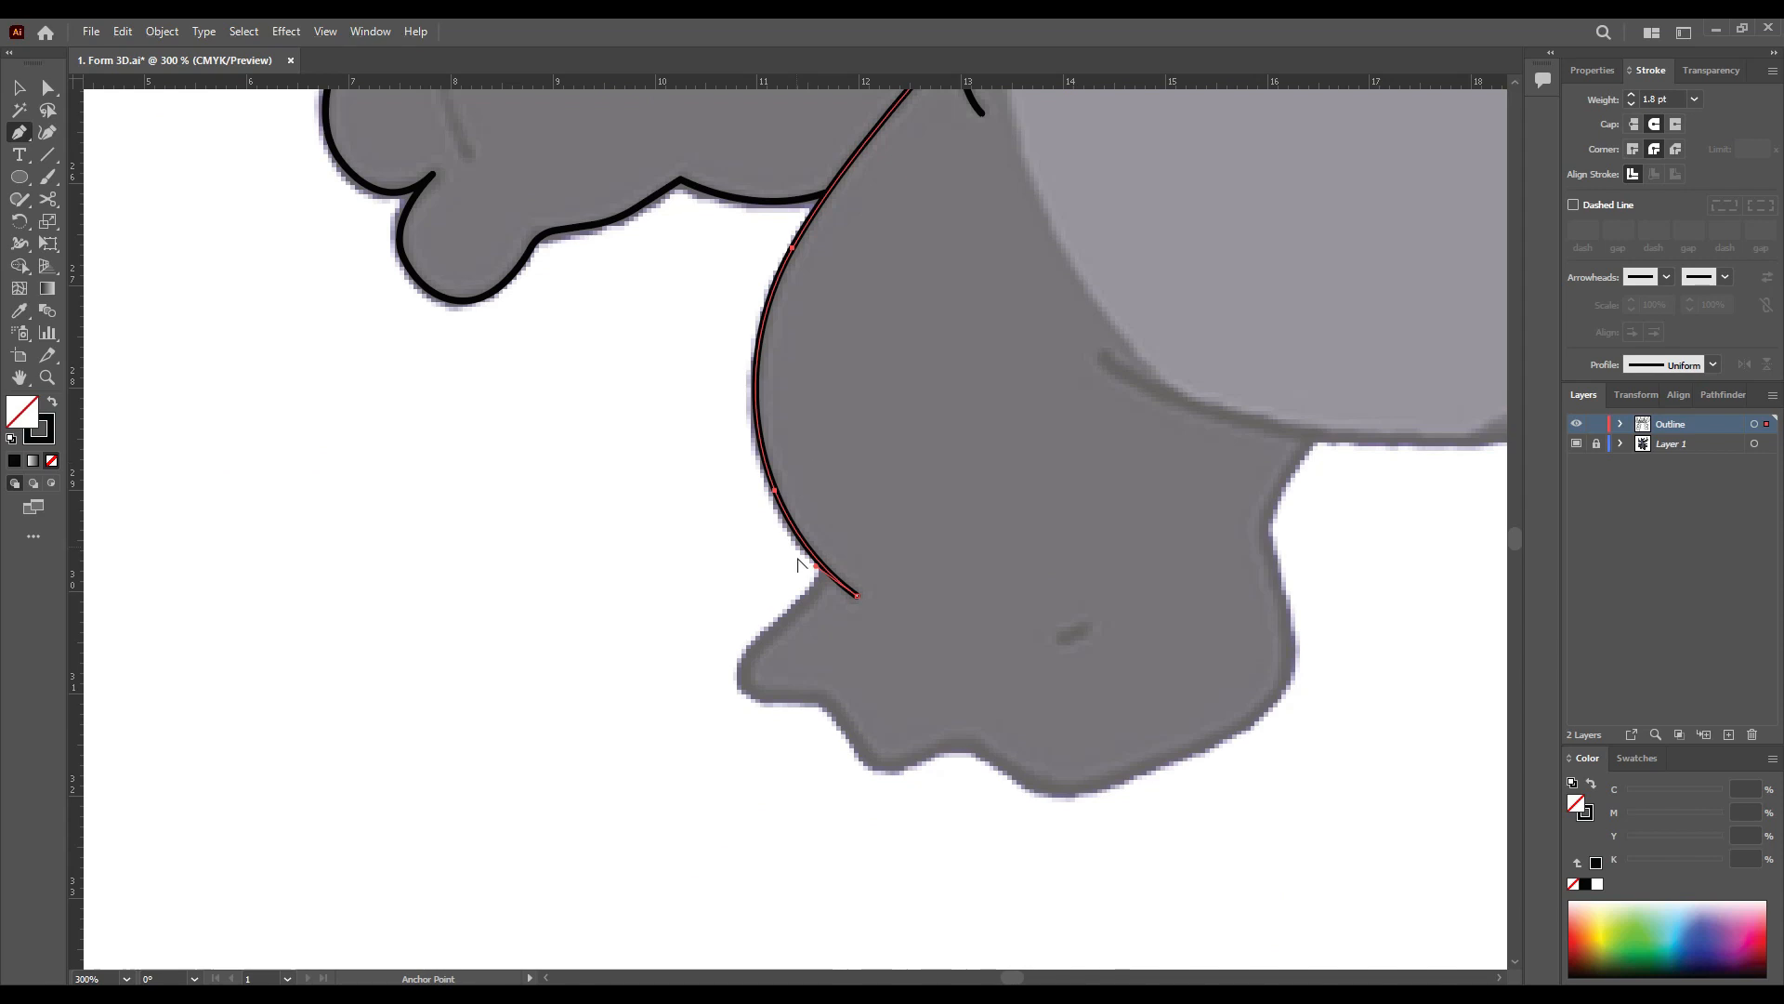
pyautogui.scroll(2, 801, 639)
pyautogui.click(830, 472)
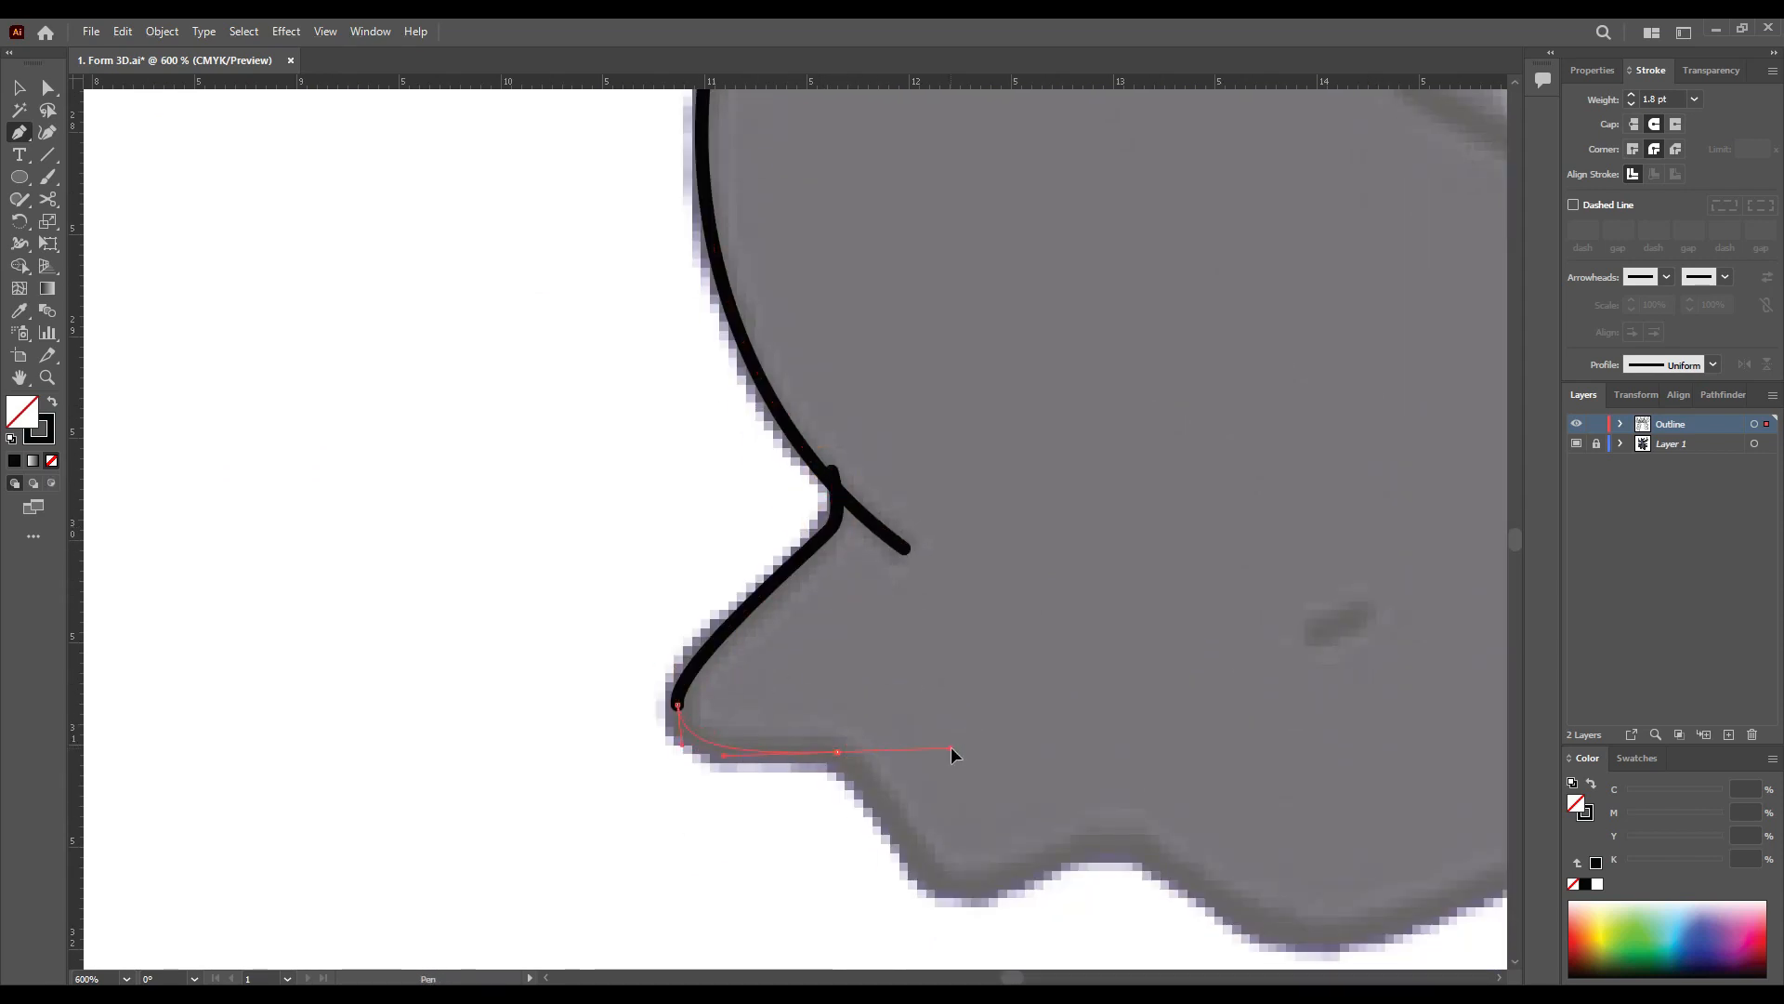
pyautogui.moveTo(951, 747); pyautogui.dragTo(951, 750)
pyautogui.moveTo(951, 750); pyautogui.dragTo(836, 619)
# Step: Continue the left foot's outline around the remaining toes and along the sole
pyautogui.click(722, 621)
pyautogui.moveTo(934, 733); pyautogui.dragTo(1002, 697)
pyautogui.moveTo(1109, 770); pyautogui.dragTo(1173, 824)
pyautogui.moveTo(1355, 773); pyautogui.dragTo(950, 703)
# Step: Extend the left foot's path up the inner leg to the belly's lower edge and adjust its curve
pyautogui.moveTo(1135, 553); pyautogui.dragTo(912, 517)
pyautogui.moveTo(913, 517); pyautogui.dragTo(820, 628)
pyautogui.click(865, 230)
pyautogui.moveTo(736, 371); pyautogui.dragTo(753, 361)
pyautogui.press('a')
pyautogui.moveTo(773, 427); pyautogui.dragTo(860, 426)
pyautogui.hotkey('ctrl', '-')
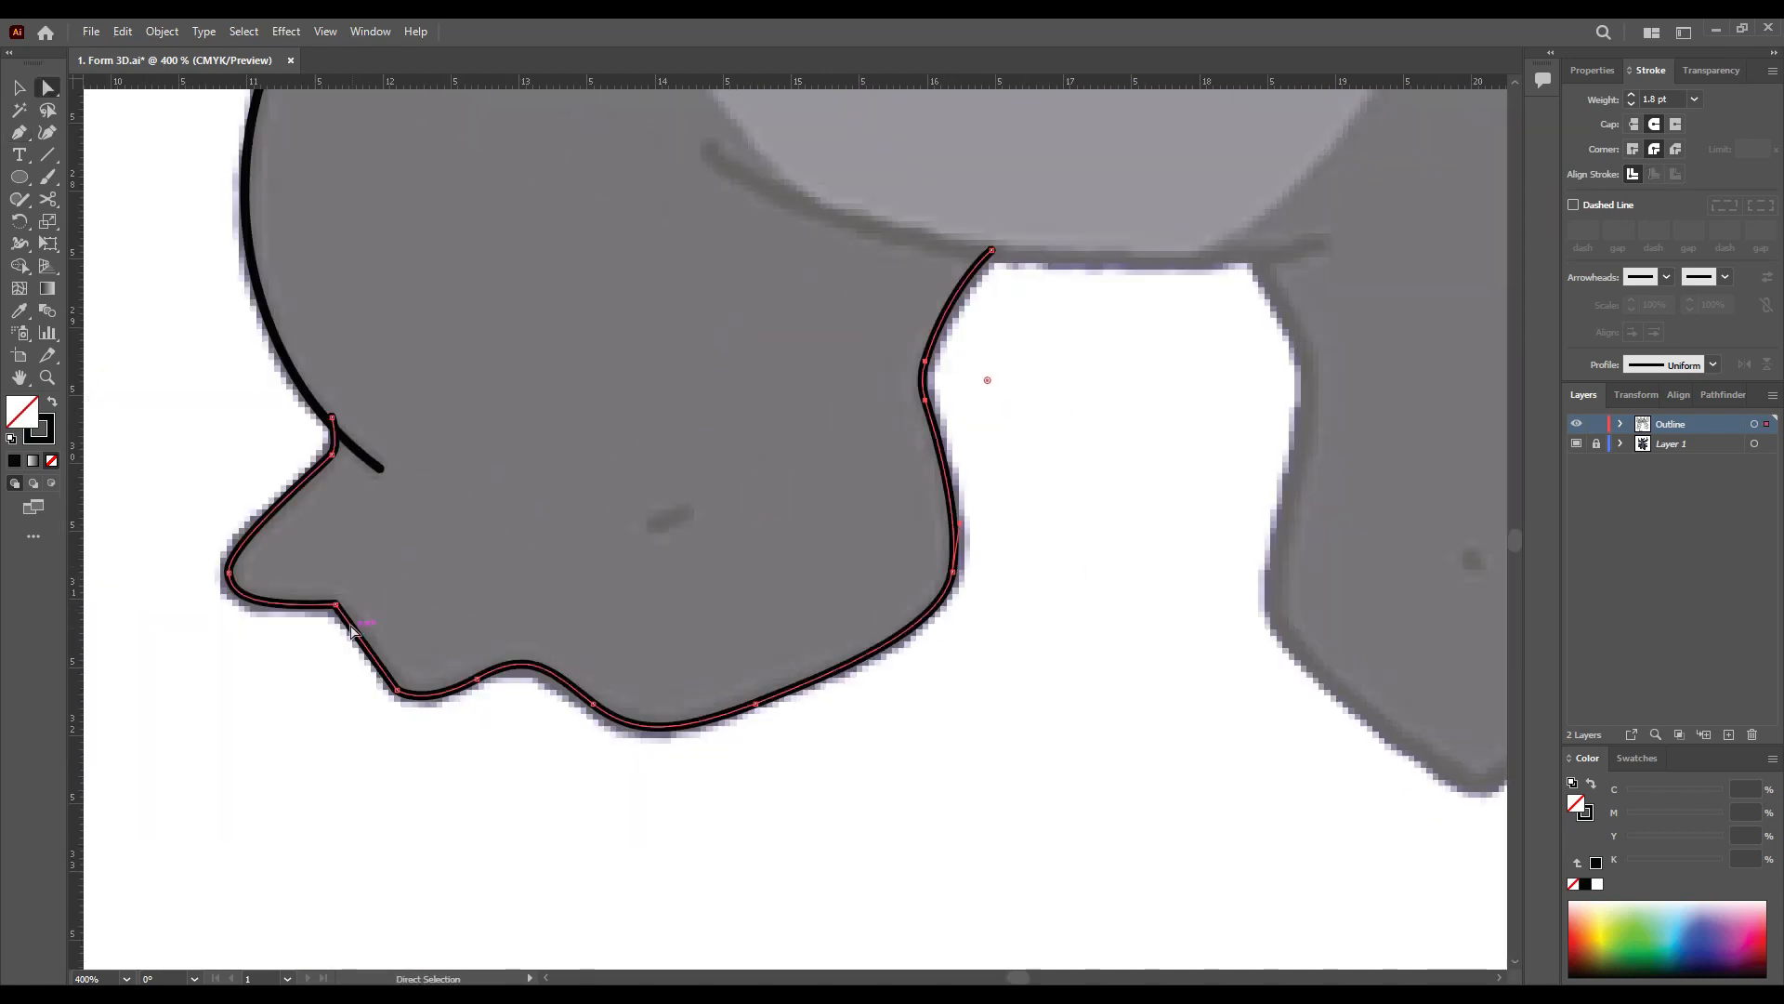
# Step: Draw the curved line along the bottom of the belly, spanning the tops of both inner legs
pyautogui.moveTo(612, 472); pyautogui.dragTo(359, 789)
pyautogui.press('p')
pyautogui.moveTo(1275, 509); pyautogui.dragTo(1410, 502)
pyautogui.hotkey('ctrl', '+')
pyautogui.hotkey('ctrl', '+')
pyautogui.moveTo(359, 435)
pyautogui.mouseDown()
pyautogui.moveTo(375, 455)
pyautogui.moveTo(343, 430)
pyautogui.mouseUp()
# Step: Align the left inner leg's upper end with the belly's bottom curve and refine the handles of the join
pyautogui.press('a')
pyautogui.click(896, 430)
pyautogui.click(813, 538)
pyautogui.moveTo(814, 544); pyautogui.dragTo(818, 536)
pyautogui.moveTo(873, 462); pyautogui.dragTo(817, 605)
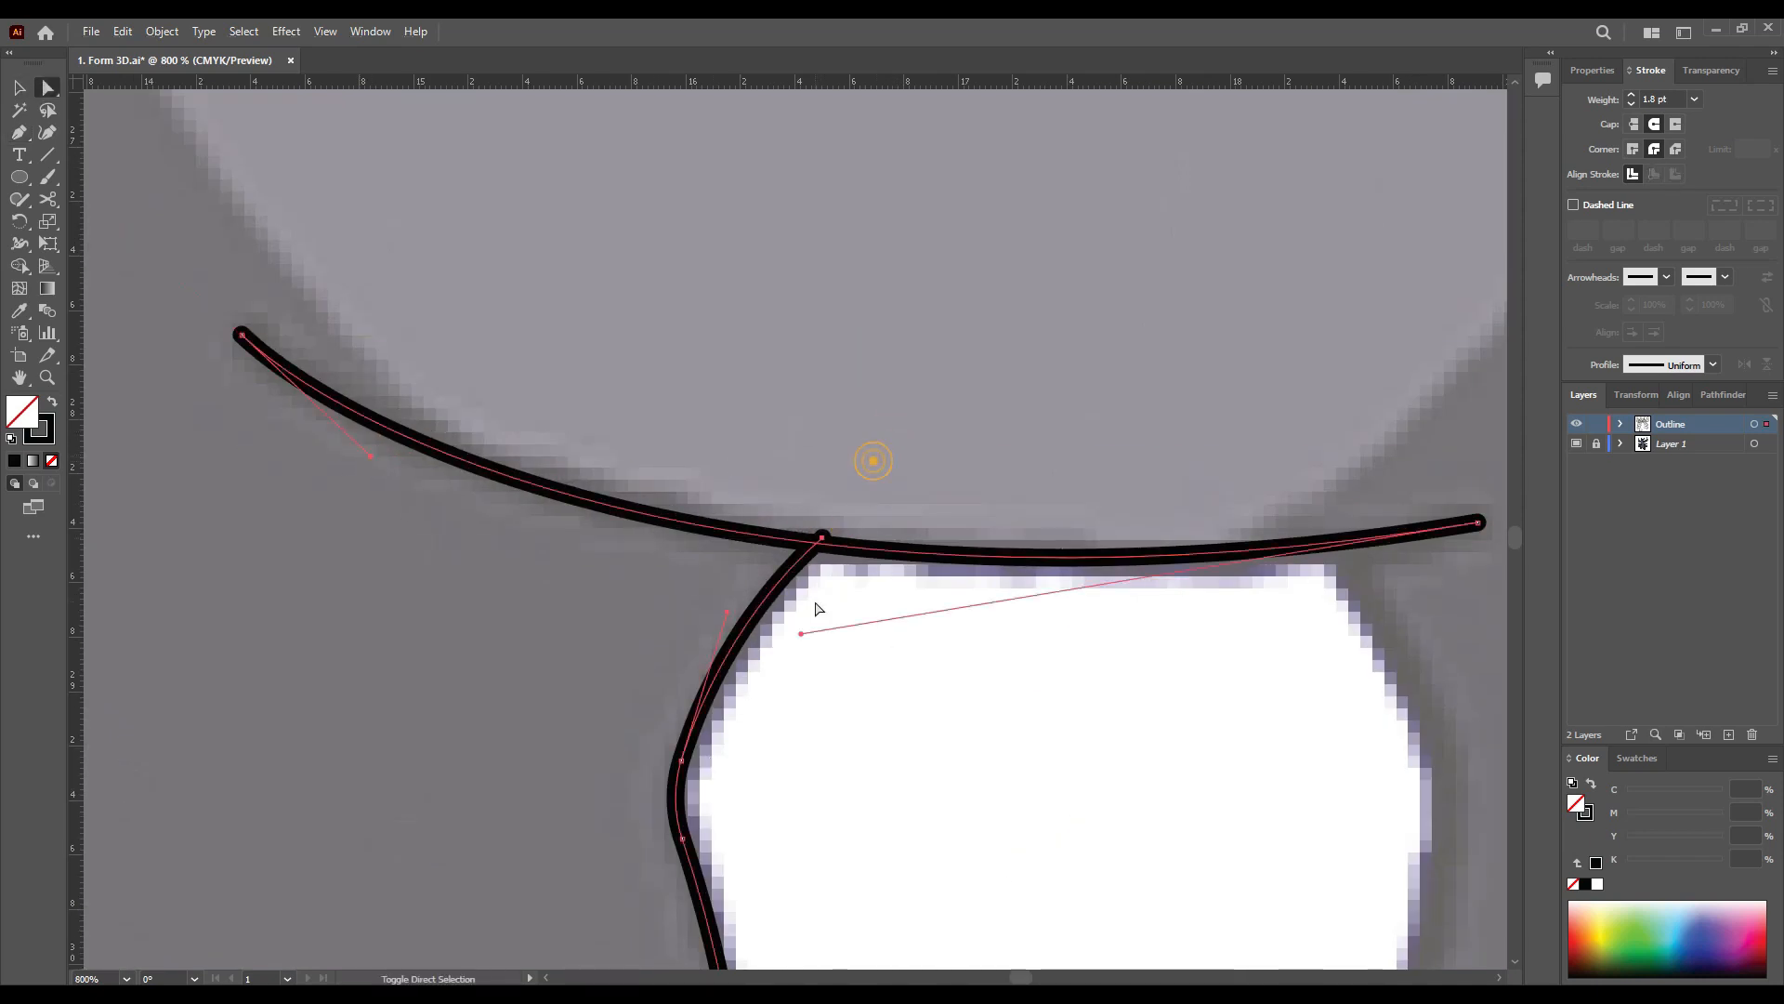
pyautogui.hotkey('shift', 'm')
pyautogui.scroll(3, 814, 542)
pyautogui.scroll(-7, 827, 536)
pyautogui.keyDown('ctrl'); pyautogui.click(979, 418); pyautogui.keyUp('ctrl')
# Step: Draw the right leg's inner outline from the belly's bottom curve down to the foot, ending in a corner point
pyautogui.press('p')
pyautogui.scroll(5, 952, 576)
pyautogui.scroll(-2, 861, 416)
pyautogui.click(650, 382)
pyautogui.click(741, 549)
pyautogui.moveTo(743, 550); pyautogui.dragTo(799, 165)
pyautogui.moveTo(744, 530); pyautogui.dragTo(672, 769)
pyautogui.moveTo(533, 249); pyautogui.dragTo(461, 509)
pyautogui.moveTo(744, 550); pyautogui.dragTo(738, 457)
pyautogui.moveTo(836, 743); pyautogui.dragTo(677, 307)
pyautogui.click(512, 353)
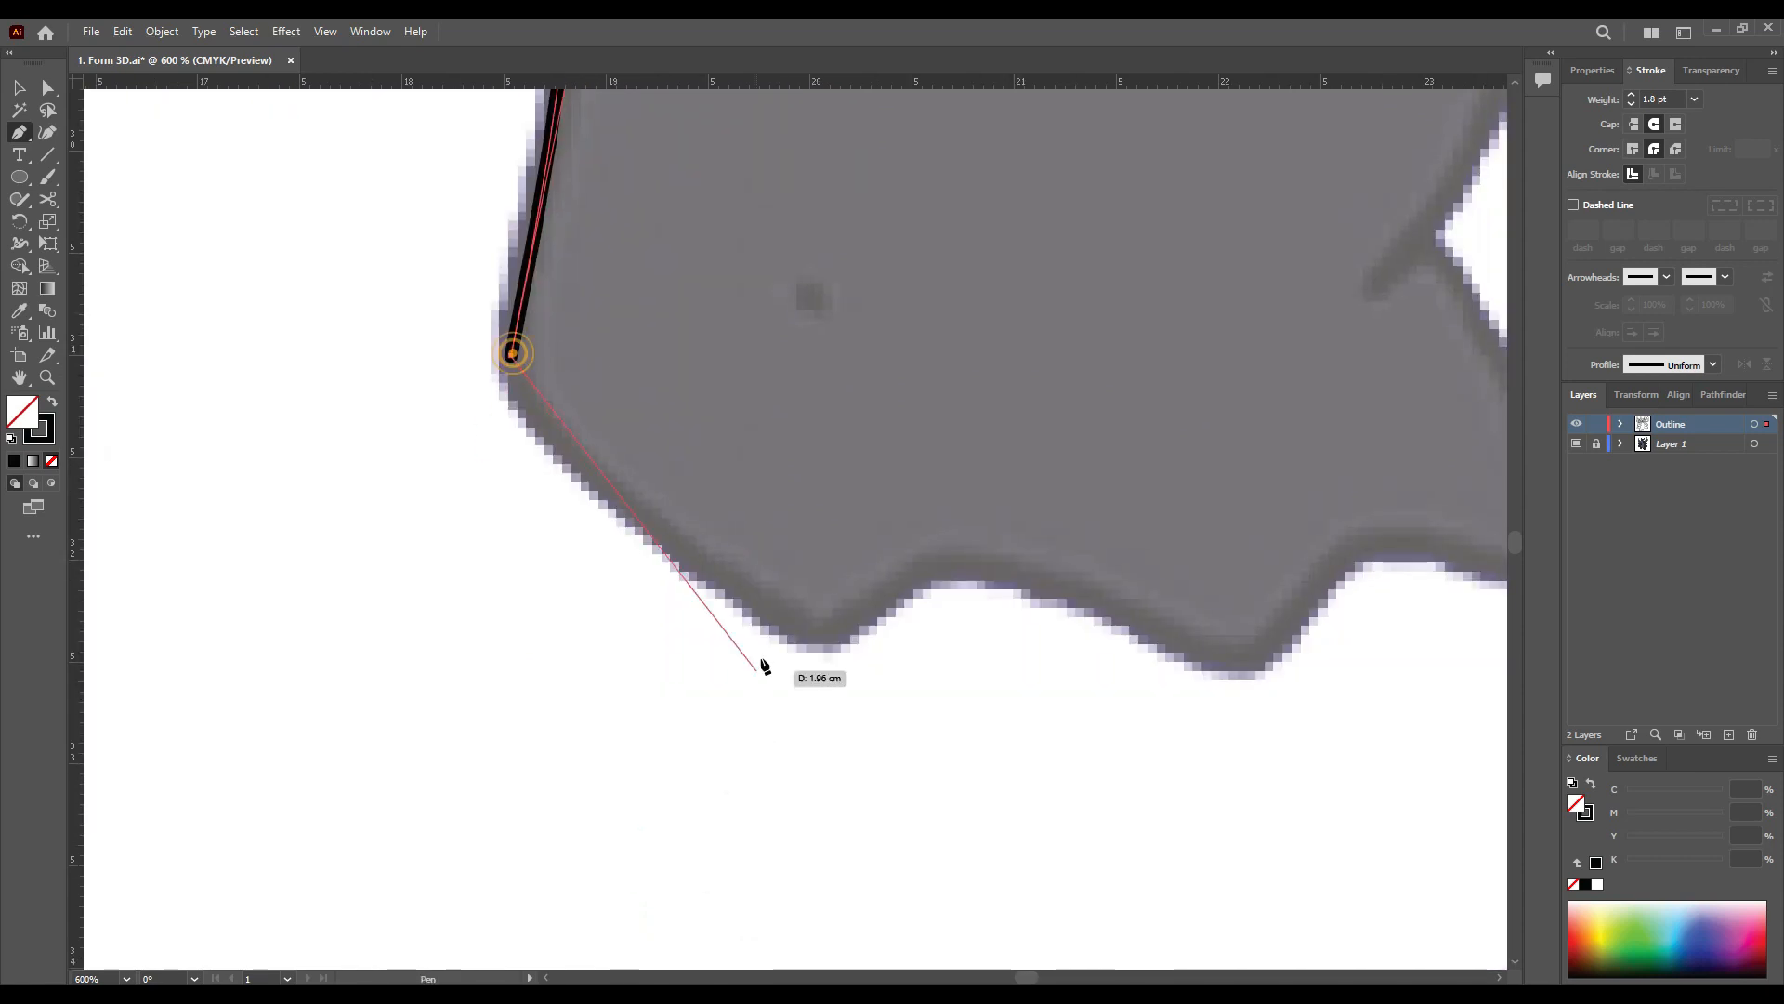
# Step: Continue the right foot's outline along the sole and around the first toes
pyautogui.moveTo(1056, 762); pyautogui.dragTo(1081, 801)
pyautogui.moveTo(1069, 726); pyautogui.dragTo(626, 668)
pyautogui.click(362, 577)
pyautogui.moveTo(474, 518); pyautogui.dragTo(563, 465)
pyautogui.moveTo(808, 602); pyautogui.dragTo(880, 594)
pyautogui.click(808, 602)
pyautogui.moveTo(878, 477); pyautogui.dragTo(621, 517)
pyautogui.moveTo(544, 636); pyautogui.dragTo(518, 623)
pyautogui.moveTo(548, 563); pyautogui.dragTo(524, 590)
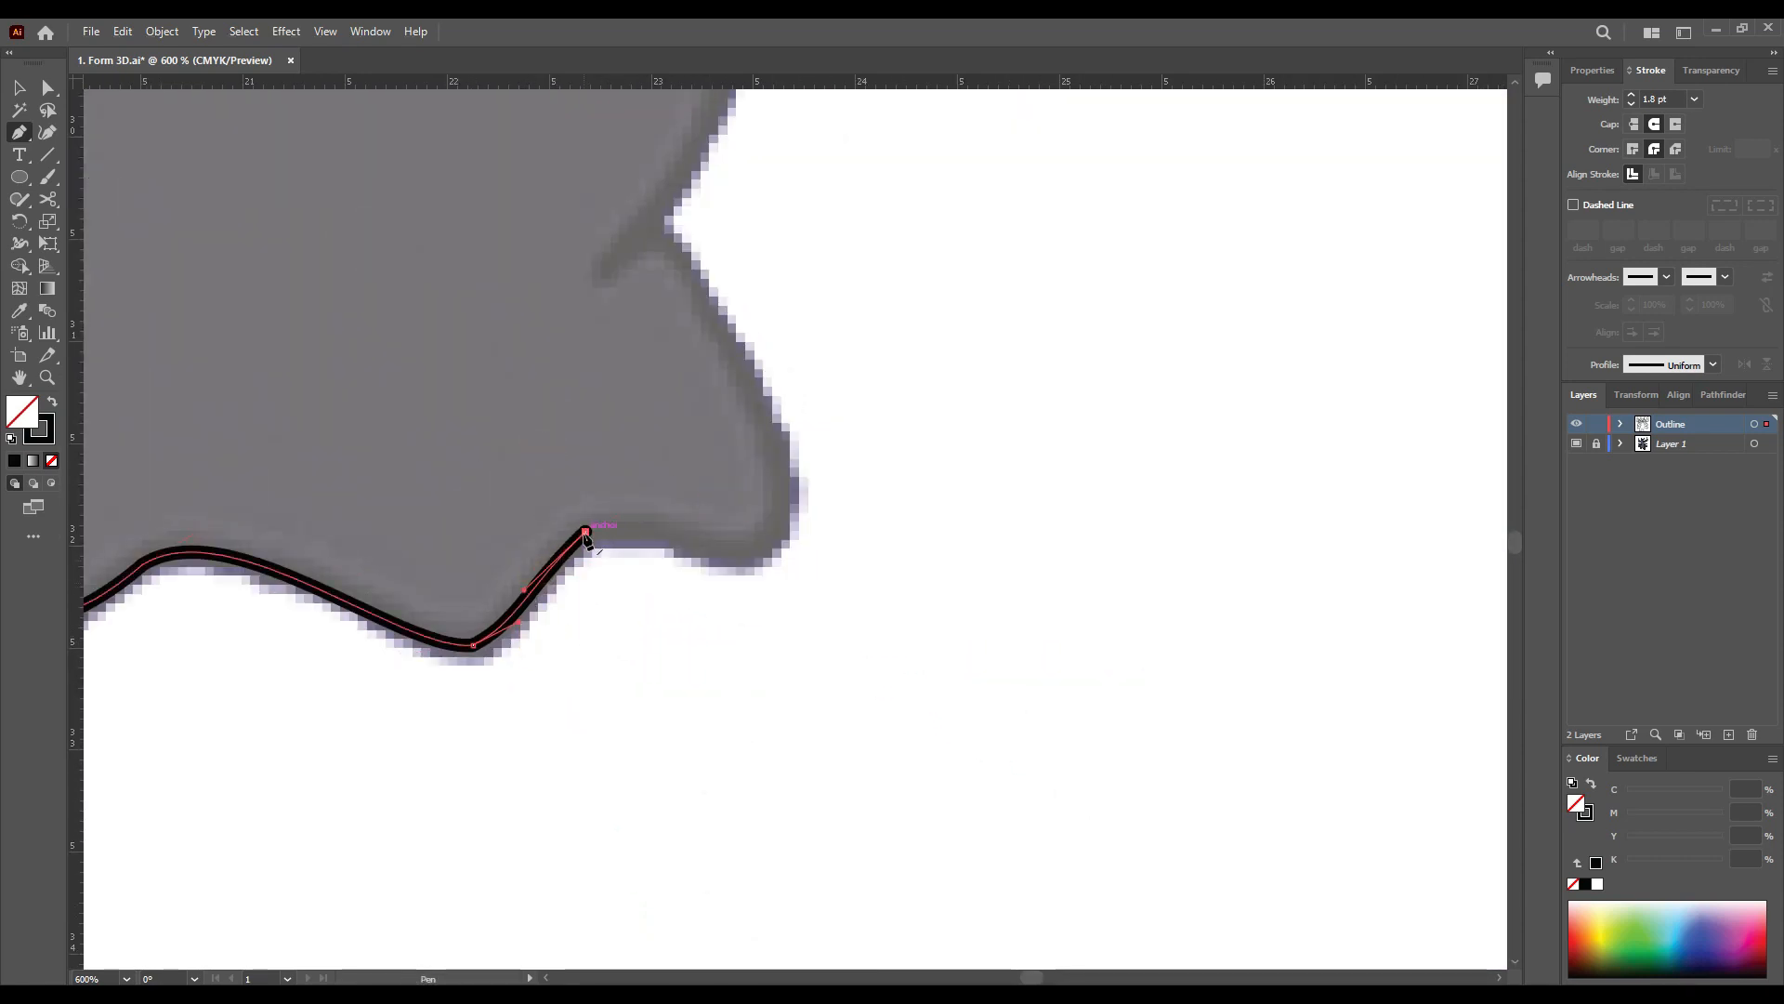
# Step: Finish the right foot's outline around the outermost toe and up to the ankle
pyautogui.moveTo(701, 318); pyautogui.dragTo(700, 303)
pyautogui.moveTo(803, 593); pyautogui.dragTo(805, 560)
pyautogui.moveTo(656, 233); pyautogui.dragTo(732, 498)
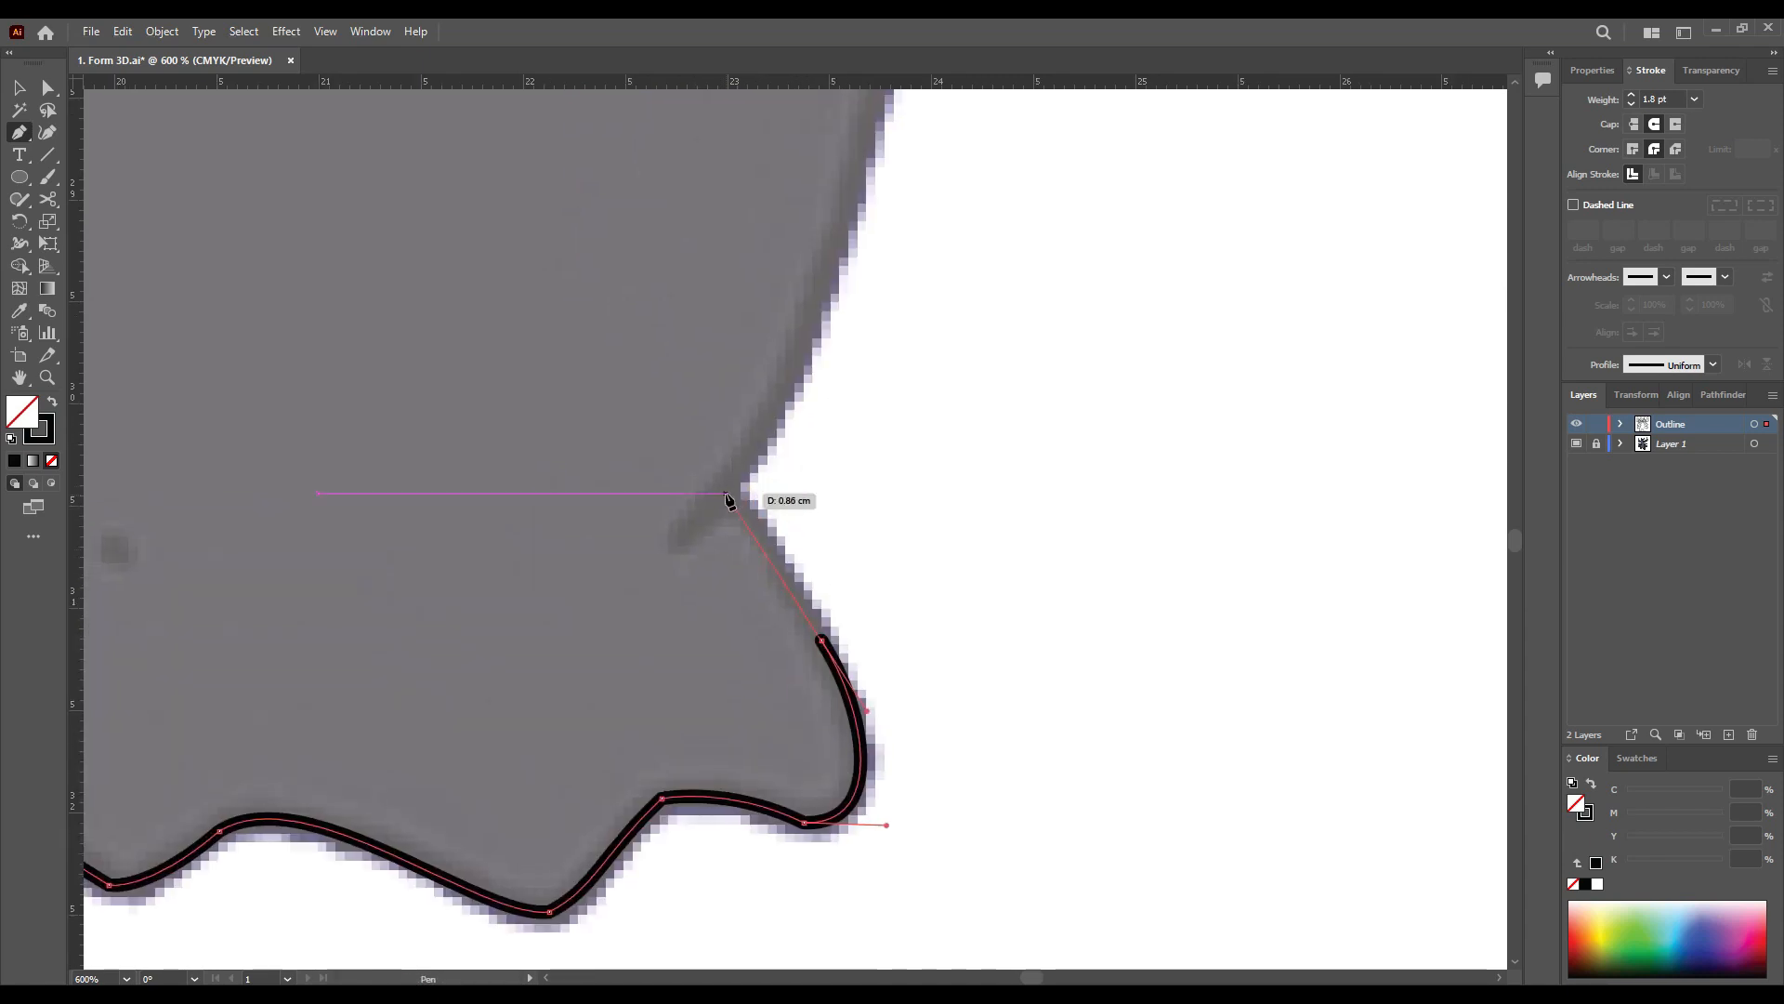
pyautogui.click(727, 486)
# Step: Draw the right leg's outer outline between the ankle and the lower arm as one curved path
pyautogui.scroll(-2, 728, 485)
pyautogui.moveTo(716, 389); pyautogui.dragTo(381, 639)
pyautogui.moveTo(230, 957); pyautogui.dragTo(209, 966)
pyautogui.moveTo(376, 557); pyautogui.dragTo(343, 669)
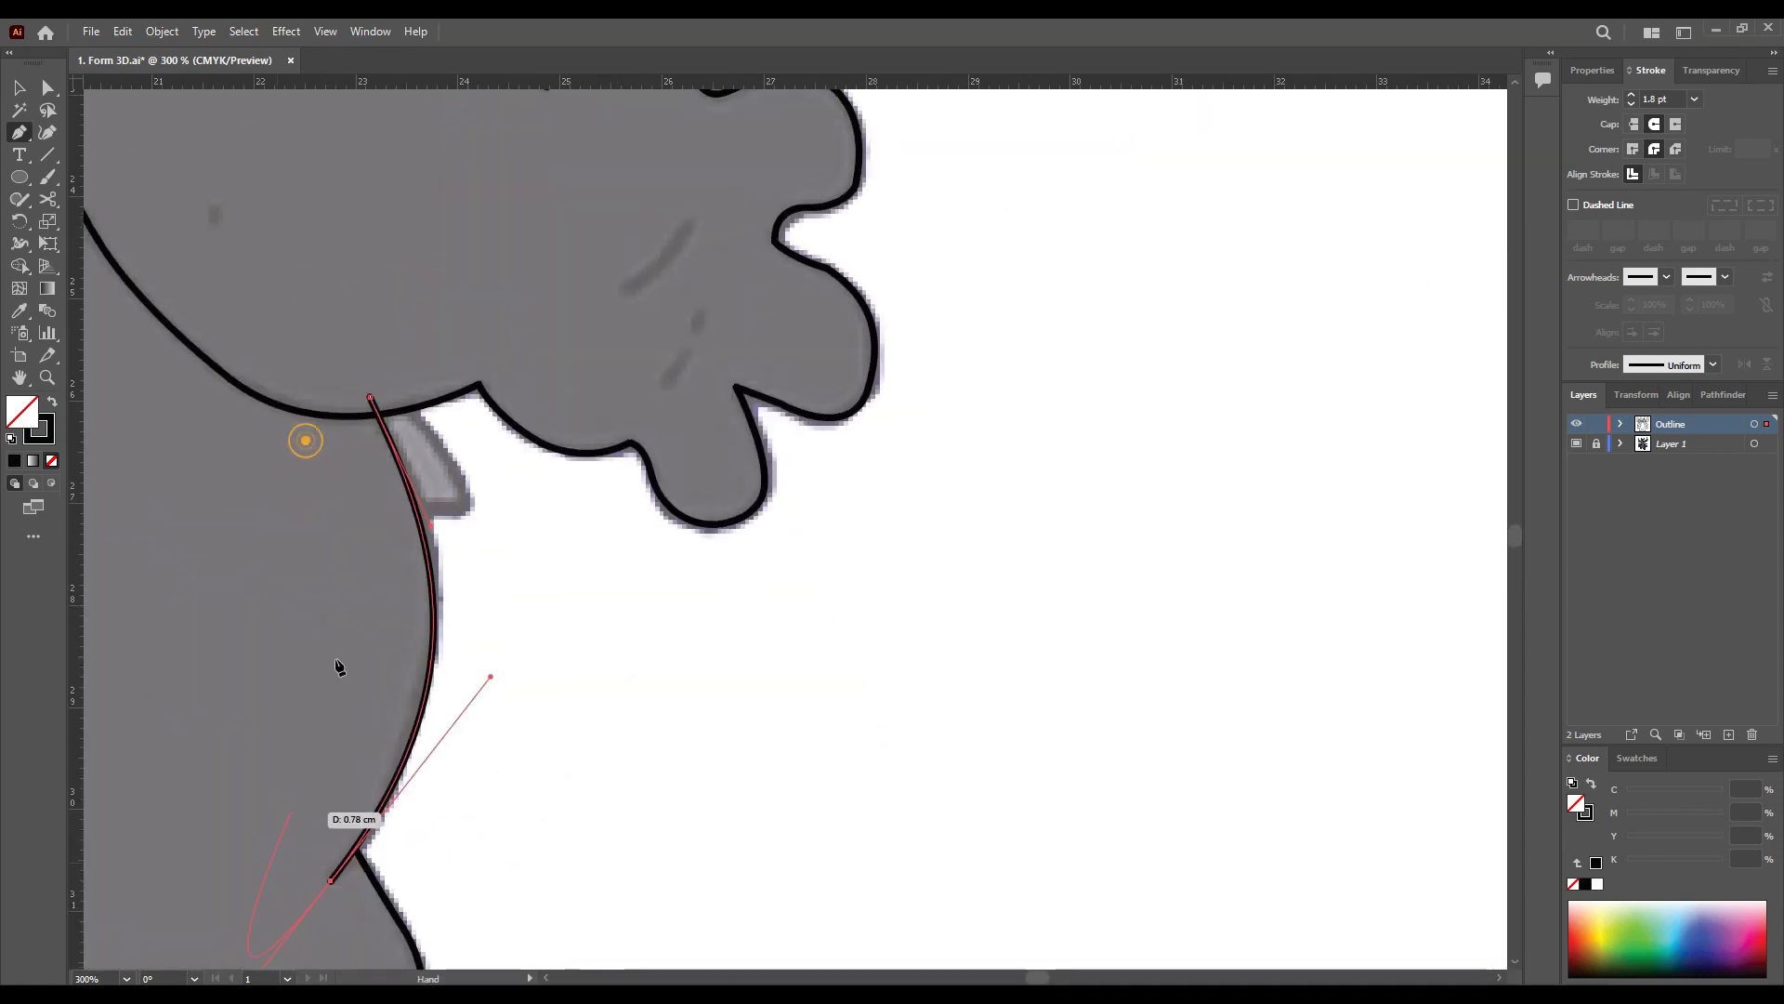
pyautogui.press('Escape')
# Step: Trace the small tail tip below the right lower arm with a curved side and a short bottom edge
pyautogui.click(406, 395)
pyautogui.scroll(3, 414, 447)
pyautogui.moveTo(547, 595); pyautogui.dragTo(543, 712)
pyautogui.moveTo(391, 314); pyautogui.dragTo(371, 323)
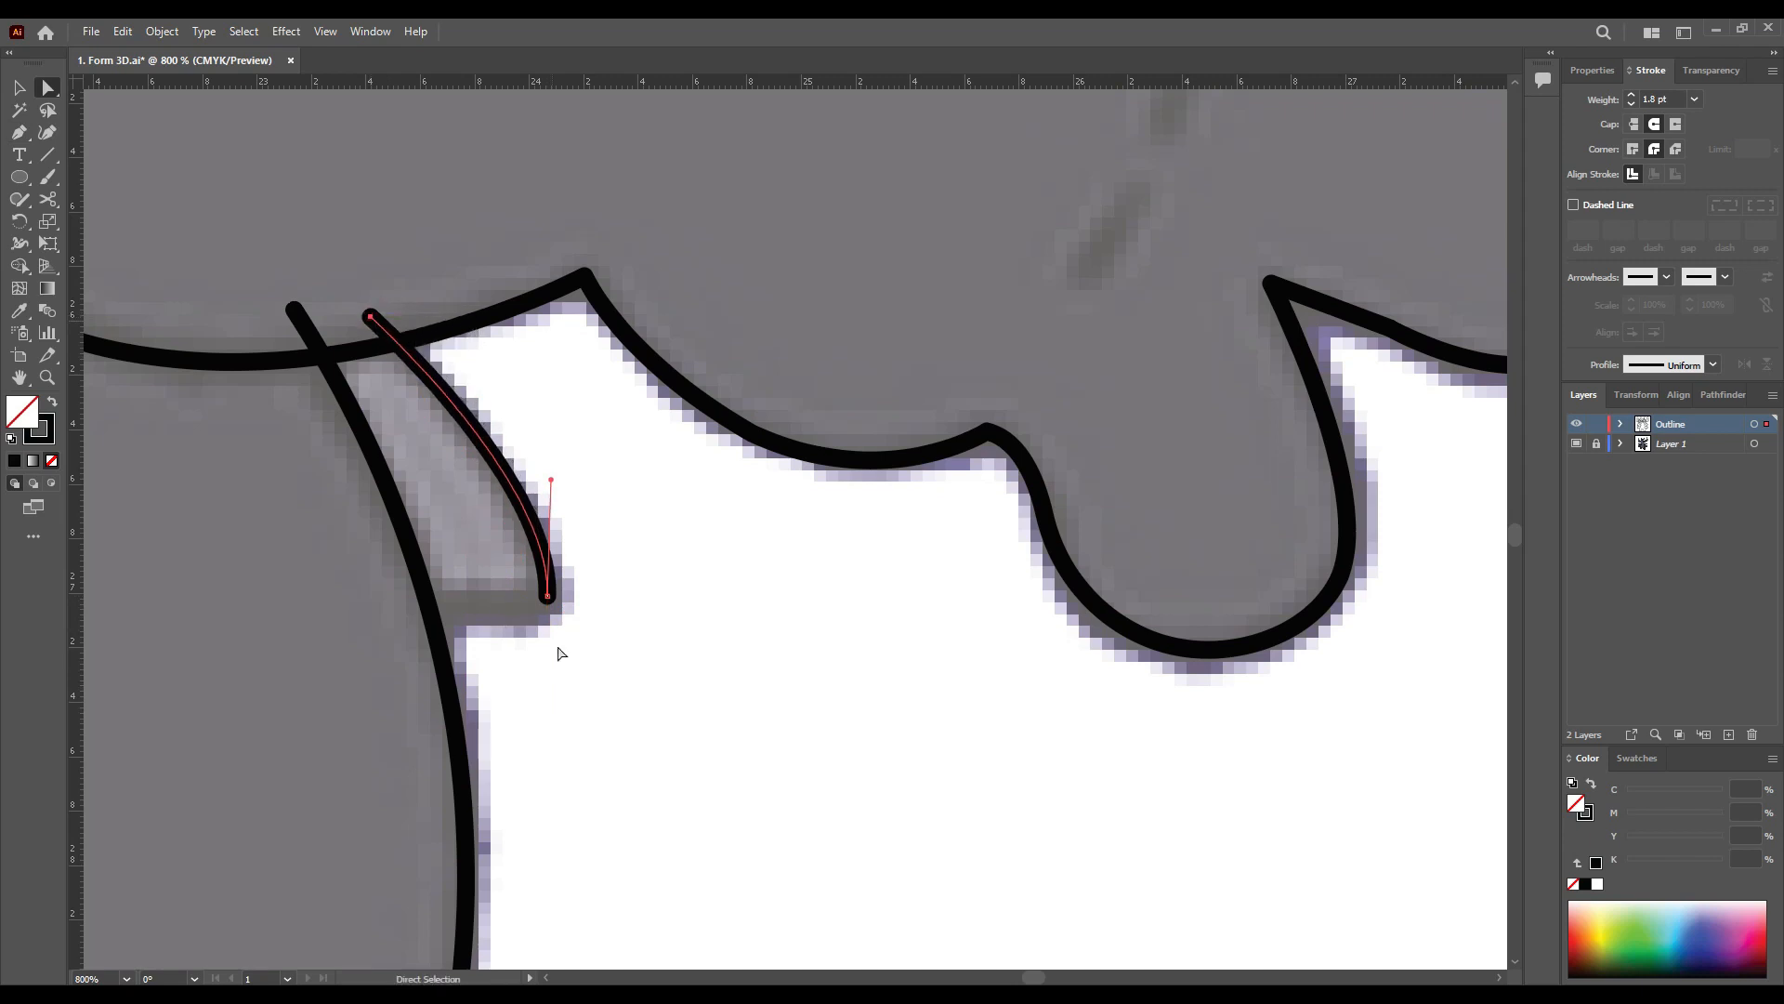
pyautogui.moveTo(252, 567); pyautogui.dragTo(252, 567)
pyautogui.press('v')
pyautogui.click(313, 645)
# Step: Select all the outlines and trim the tail tip's overlapping line ends with the Shape Builder
pyautogui.scroll(-2, 313, 645)
pyautogui.hotkey('ctrl', 'a')
pyautogui.hotkey('shift', 'm')
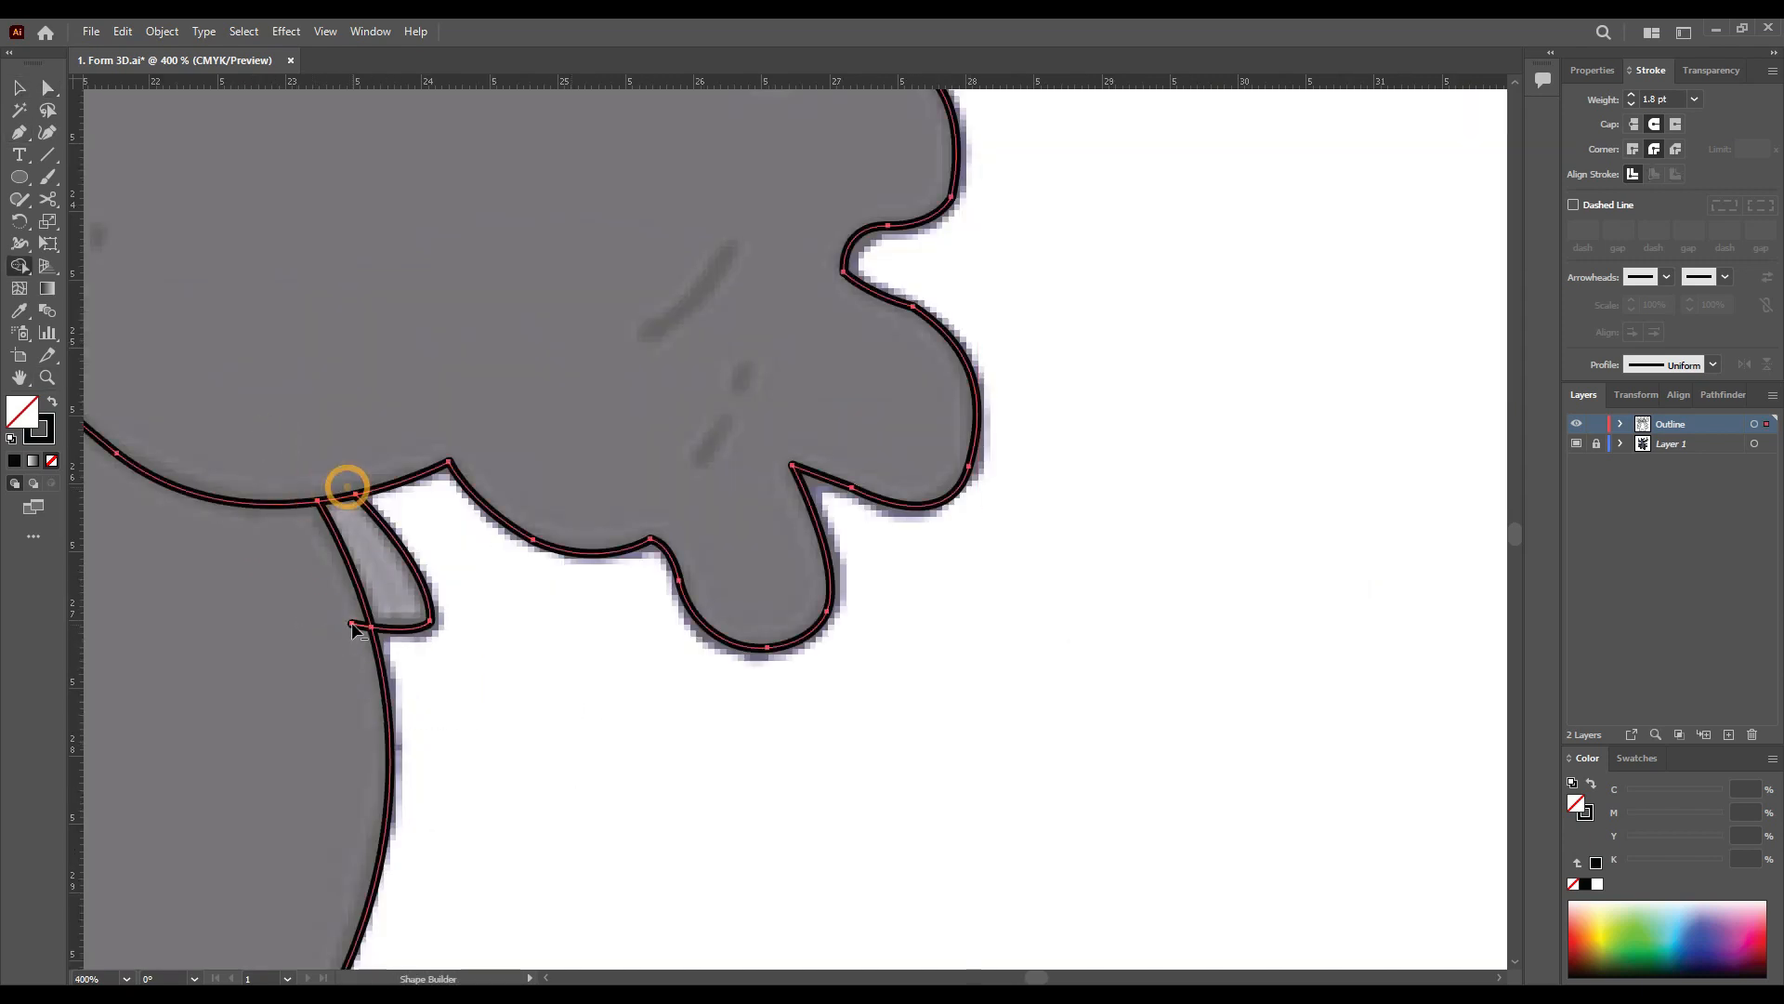
pyautogui.keyDown('alt'); pyautogui.click(352, 624); pyautogui.keyUp('alt')
# Step: Select the leg and belly lines and trim the excess ends where the inner legs meet the belly curve
pyautogui.scroll(-2, 352, 624)
pyautogui.press('v')
pyautogui.moveTo(307, 434); pyautogui.dragTo(749, 721)
pyautogui.hotkey('shift', 'm')
pyautogui.scroll(5, 542, 486)
pyautogui.keyDown('alt'); pyautogui.click(517, 618); pyautogui.keyUp('alt')
pyautogui.scroll(-2, 517, 618)
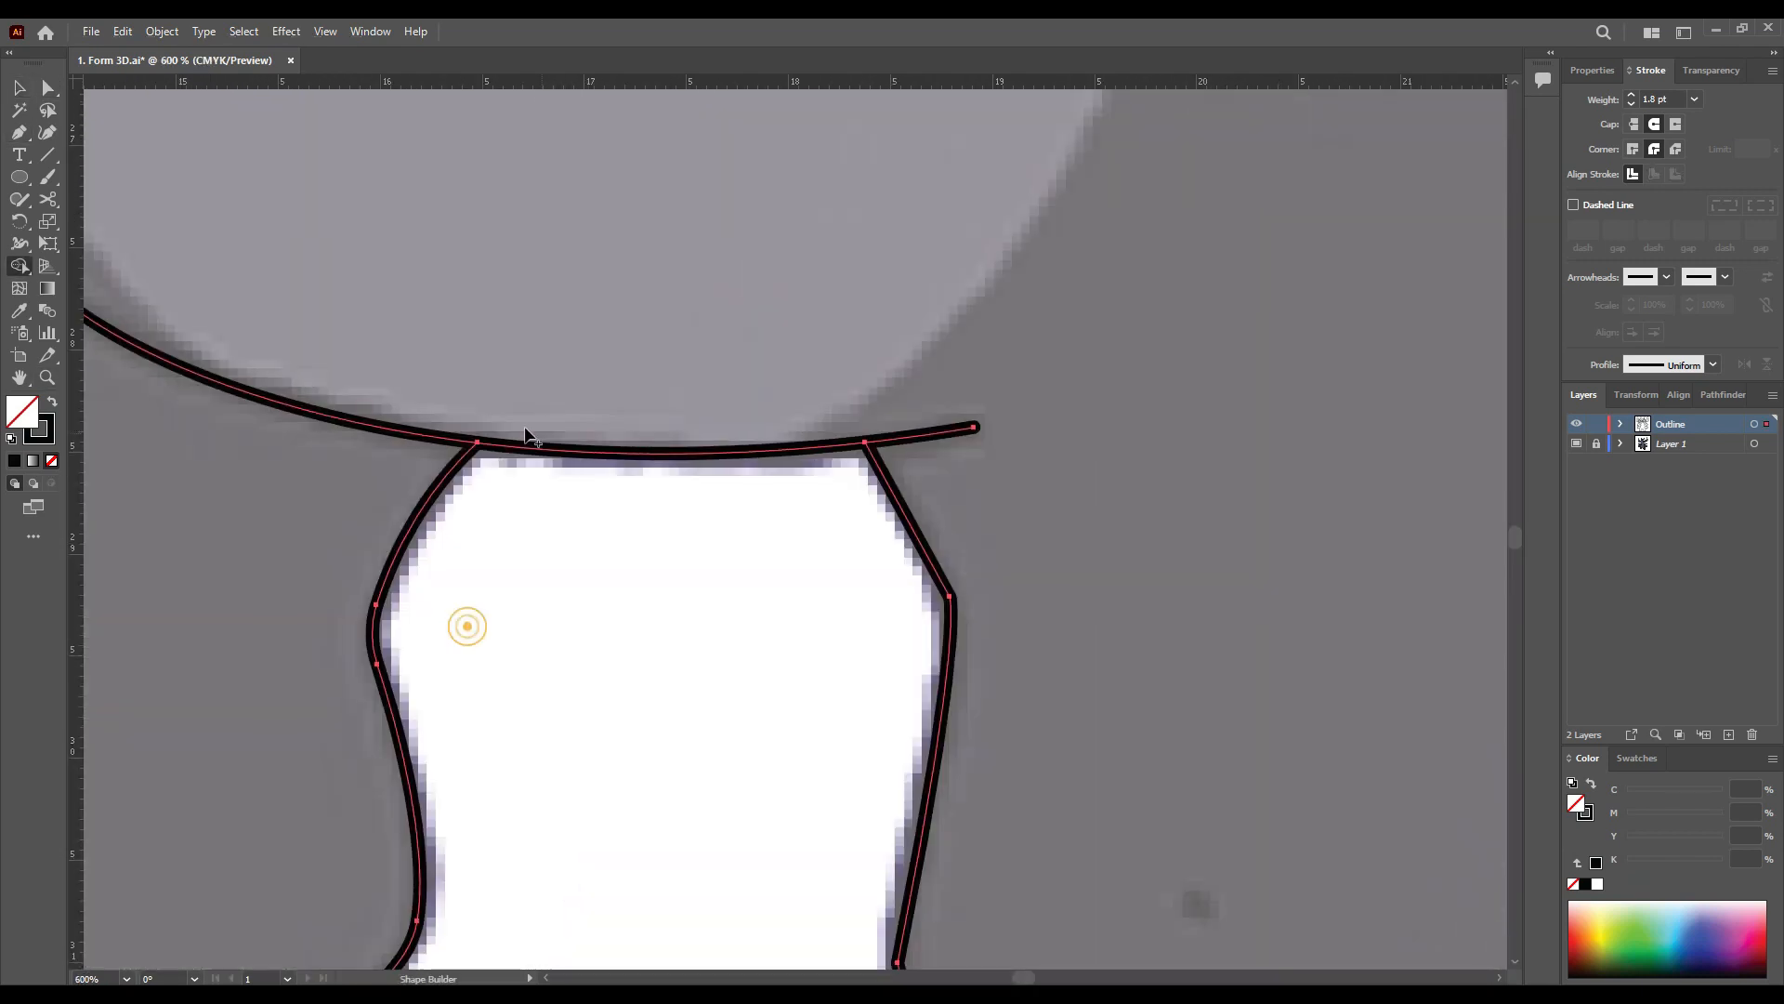
# Step: Trim the overlapping line ends where the left lower arm, the body side line and the leg meet
pyautogui.scroll(-5, 525, 432)
pyautogui.scroll(4, 316, 204)
pyautogui.scroll(-1, 515, 494)
pyautogui.press('v')
pyautogui.moveTo(881, 758); pyautogui.dragTo(689, 661)
pyautogui.hotkey('shift', 'm')
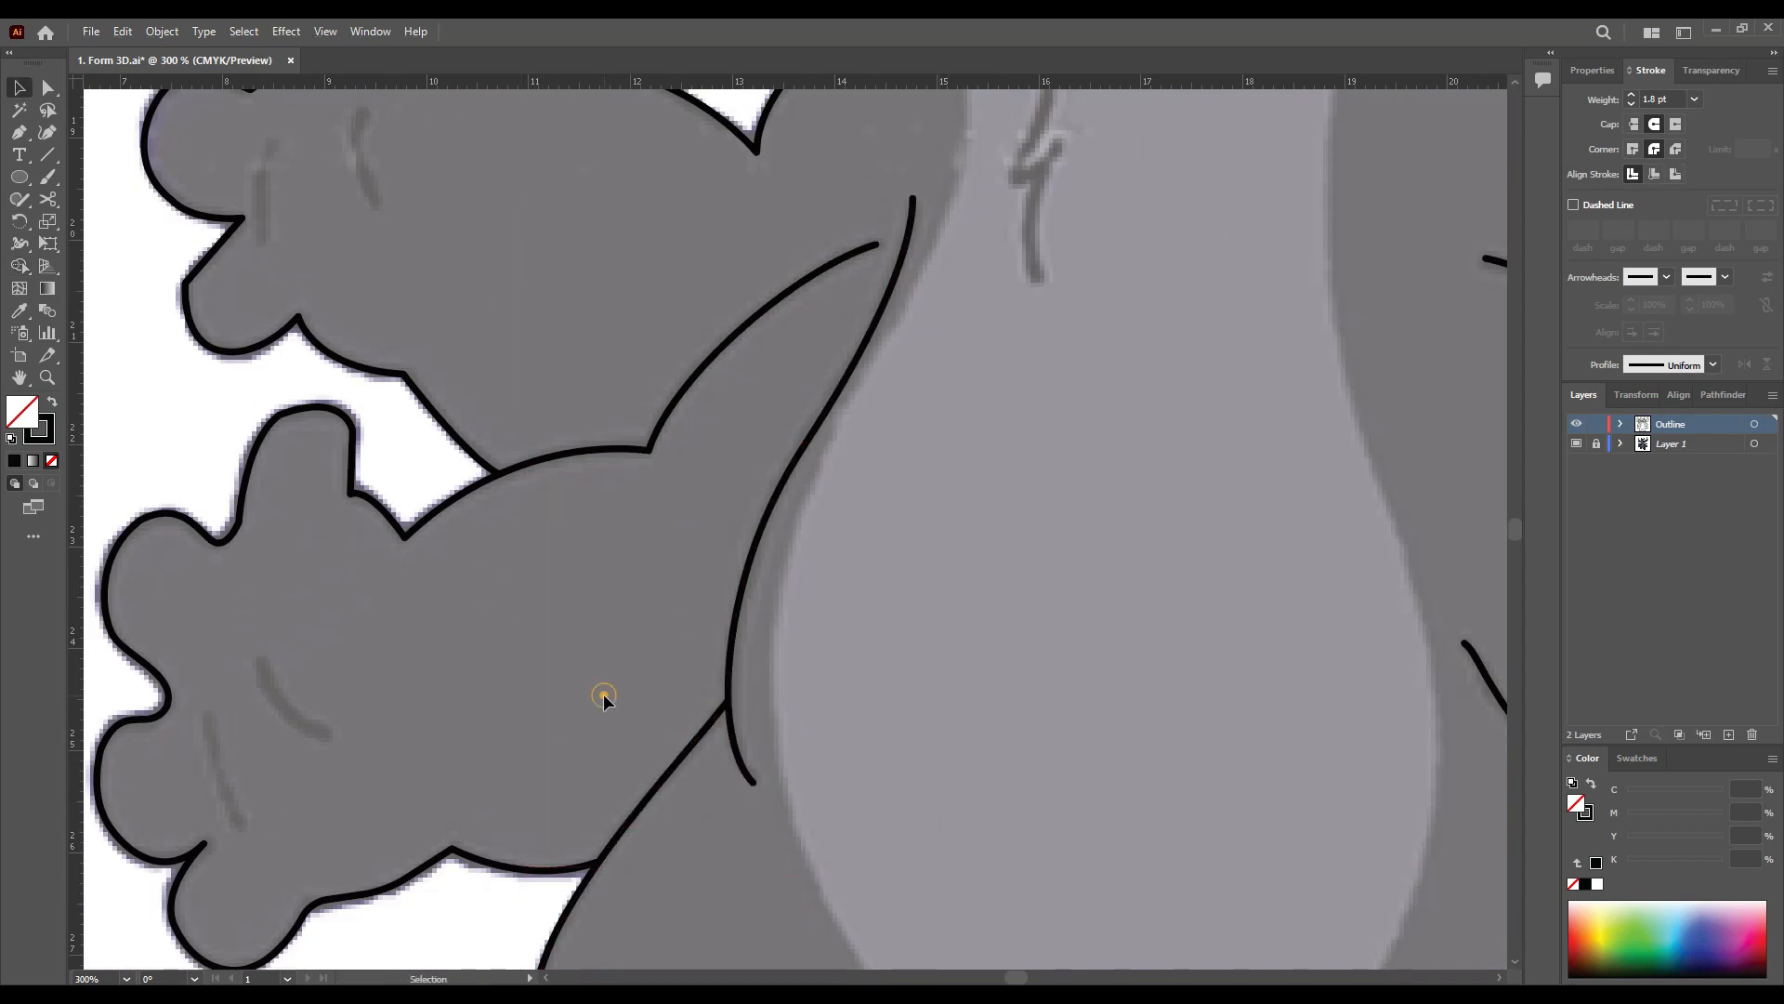
# Step: Trace the short crease lines on the palms of the left upper and lower hands
pyautogui.moveTo(332, 530); pyautogui.dragTo(539, 741)
pyautogui.press('p')
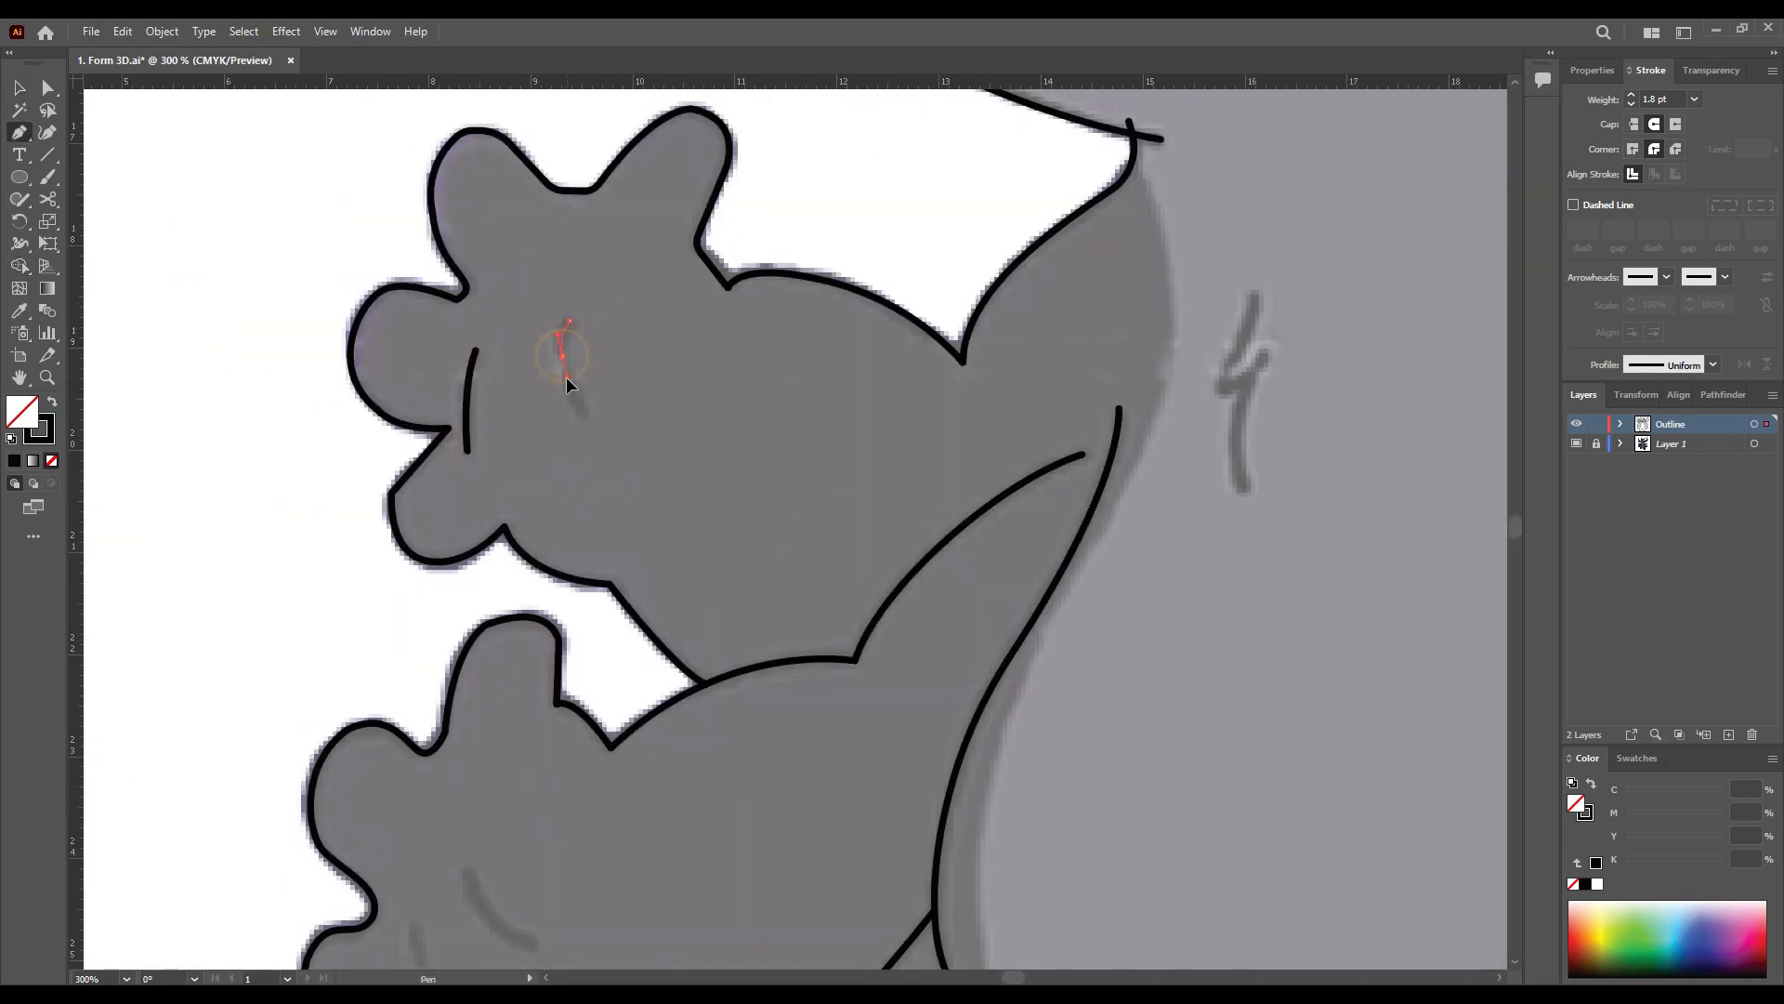
pyautogui.scroll(-3, 569, 673)
pyautogui.moveTo(467, 581); pyautogui.dragTo(466, 598)
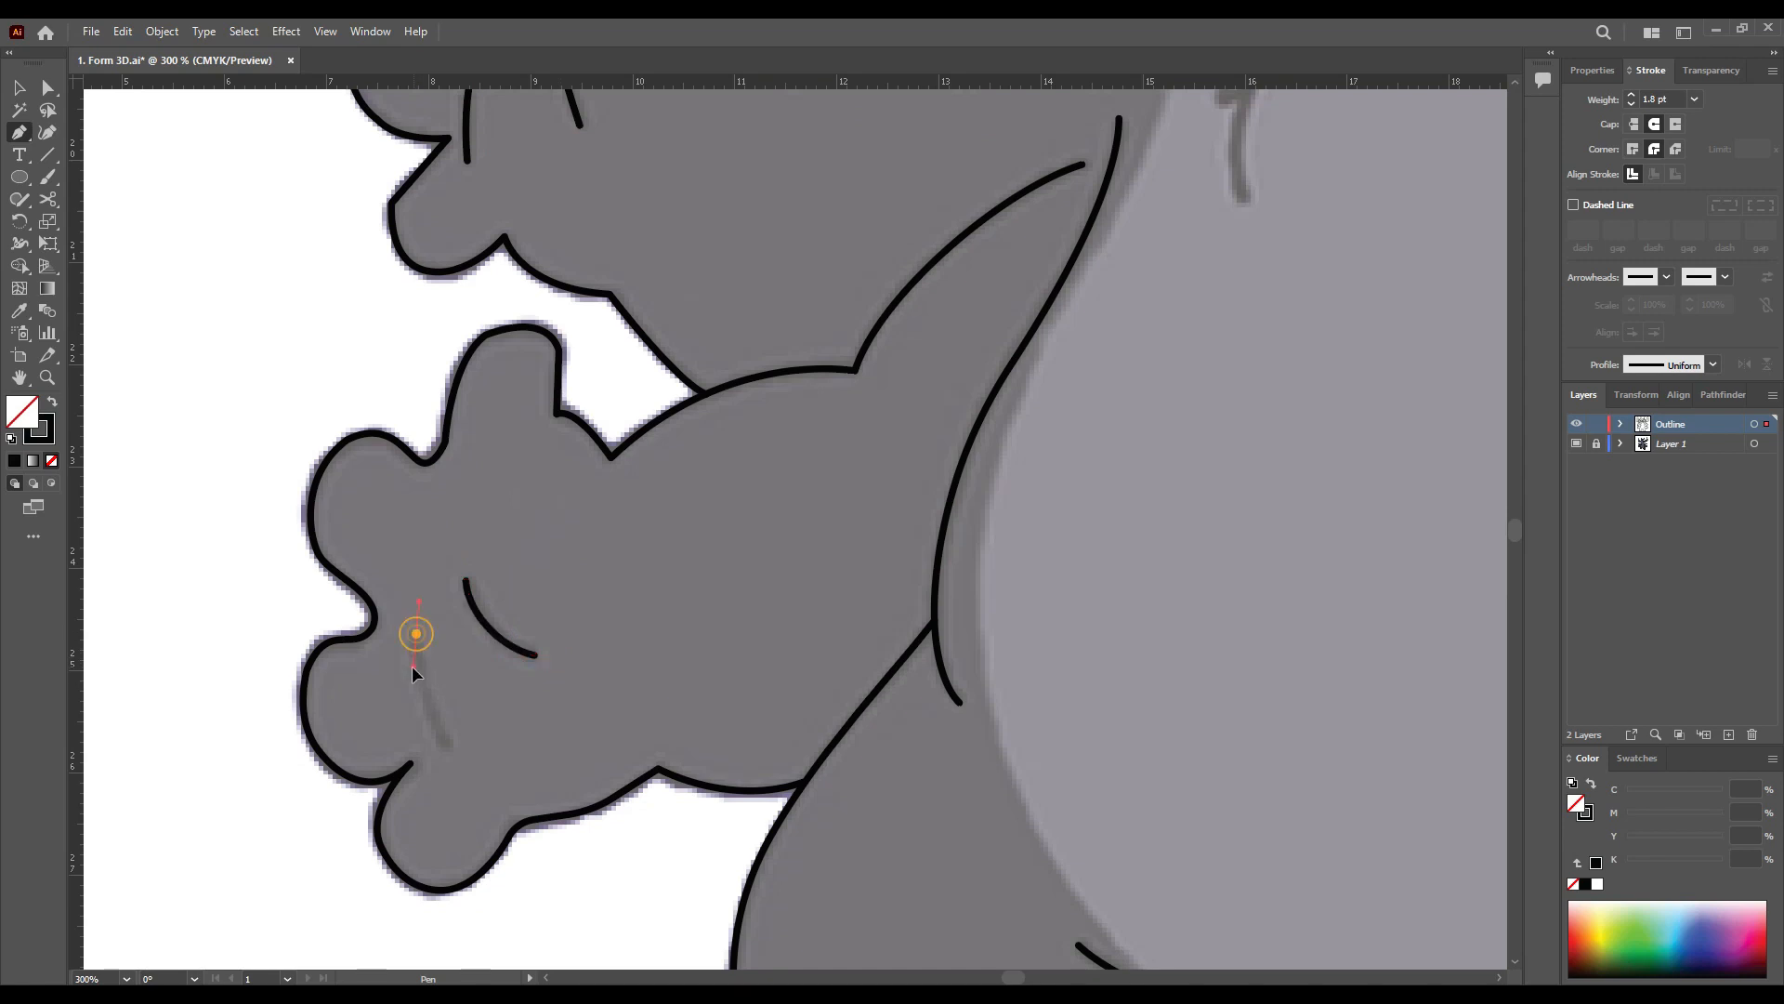
# Step: Trace the zigzag fur tuft on the chest and the small curved mouth line below the face
pyautogui.moveTo(1208, 214); pyautogui.dragTo(624, 568)
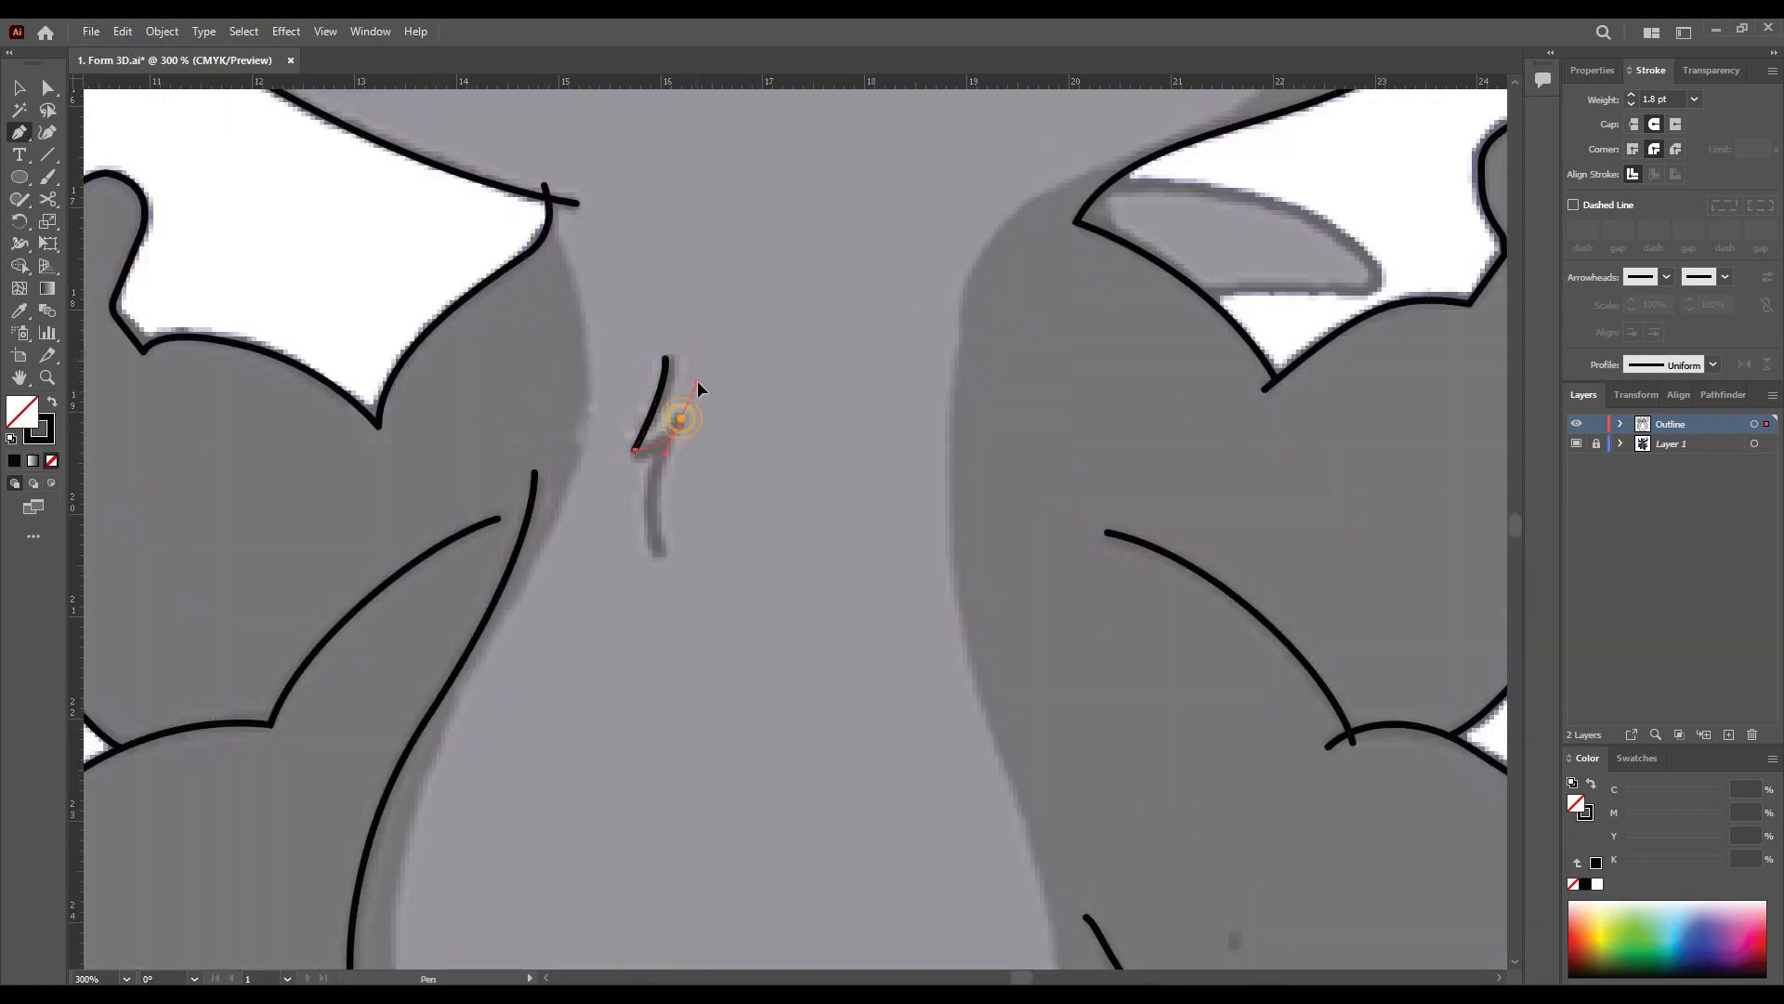
pyautogui.press('v')
pyautogui.click(724, 592)
pyautogui.scroll(1, 609, 195)
pyautogui.moveTo(609, 195); pyautogui.dragTo(636, 521)
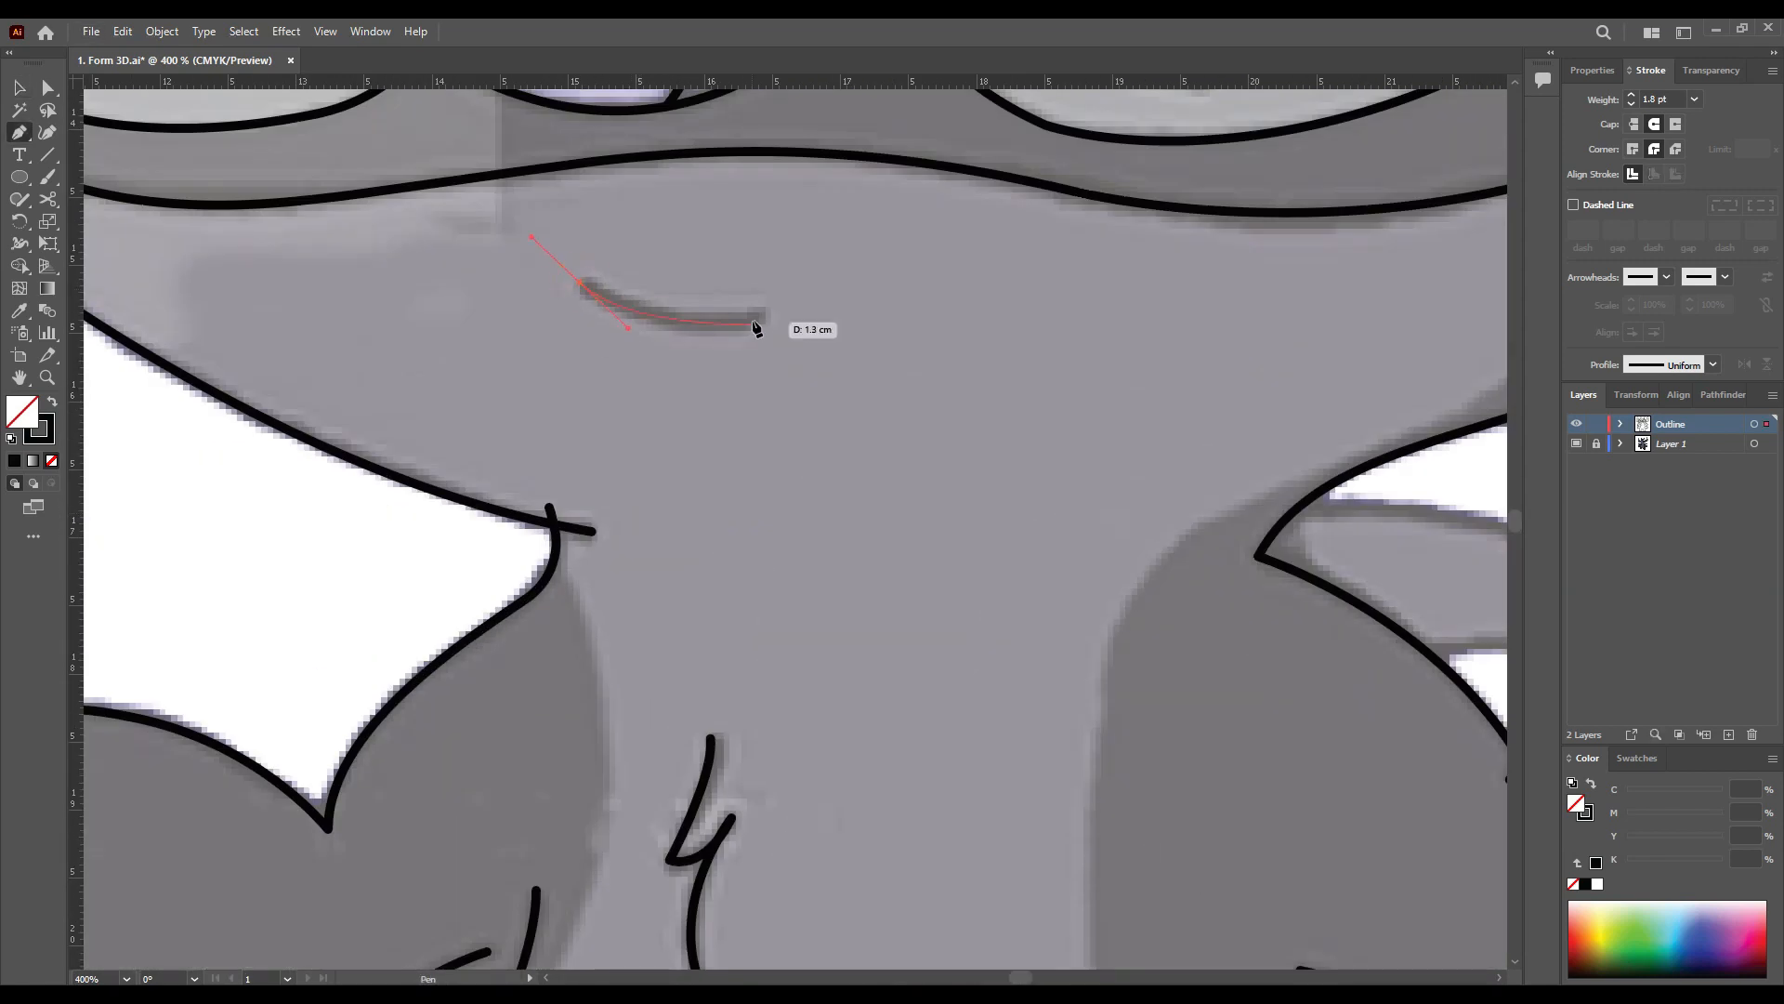
# Step: Trim the excess line end where the left upper arm crosses the chin line using the Shape Builder
pyautogui.moveTo(672, 442); pyautogui.dragTo(525, 564)
pyautogui.hotkey('shift', 'm')
pyautogui.keyDown('alt'); pyautogui.click(549, 511); pyautogui.keyUp('alt')
# Step: Draw the pointed fin behind the right shoulder with a curved upper edge and a lower edge into the arm
pyautogui.scroll(-2, 735, 498)
pyautogui.scroll(4, 1185, 518)
pyautogui.press('p')
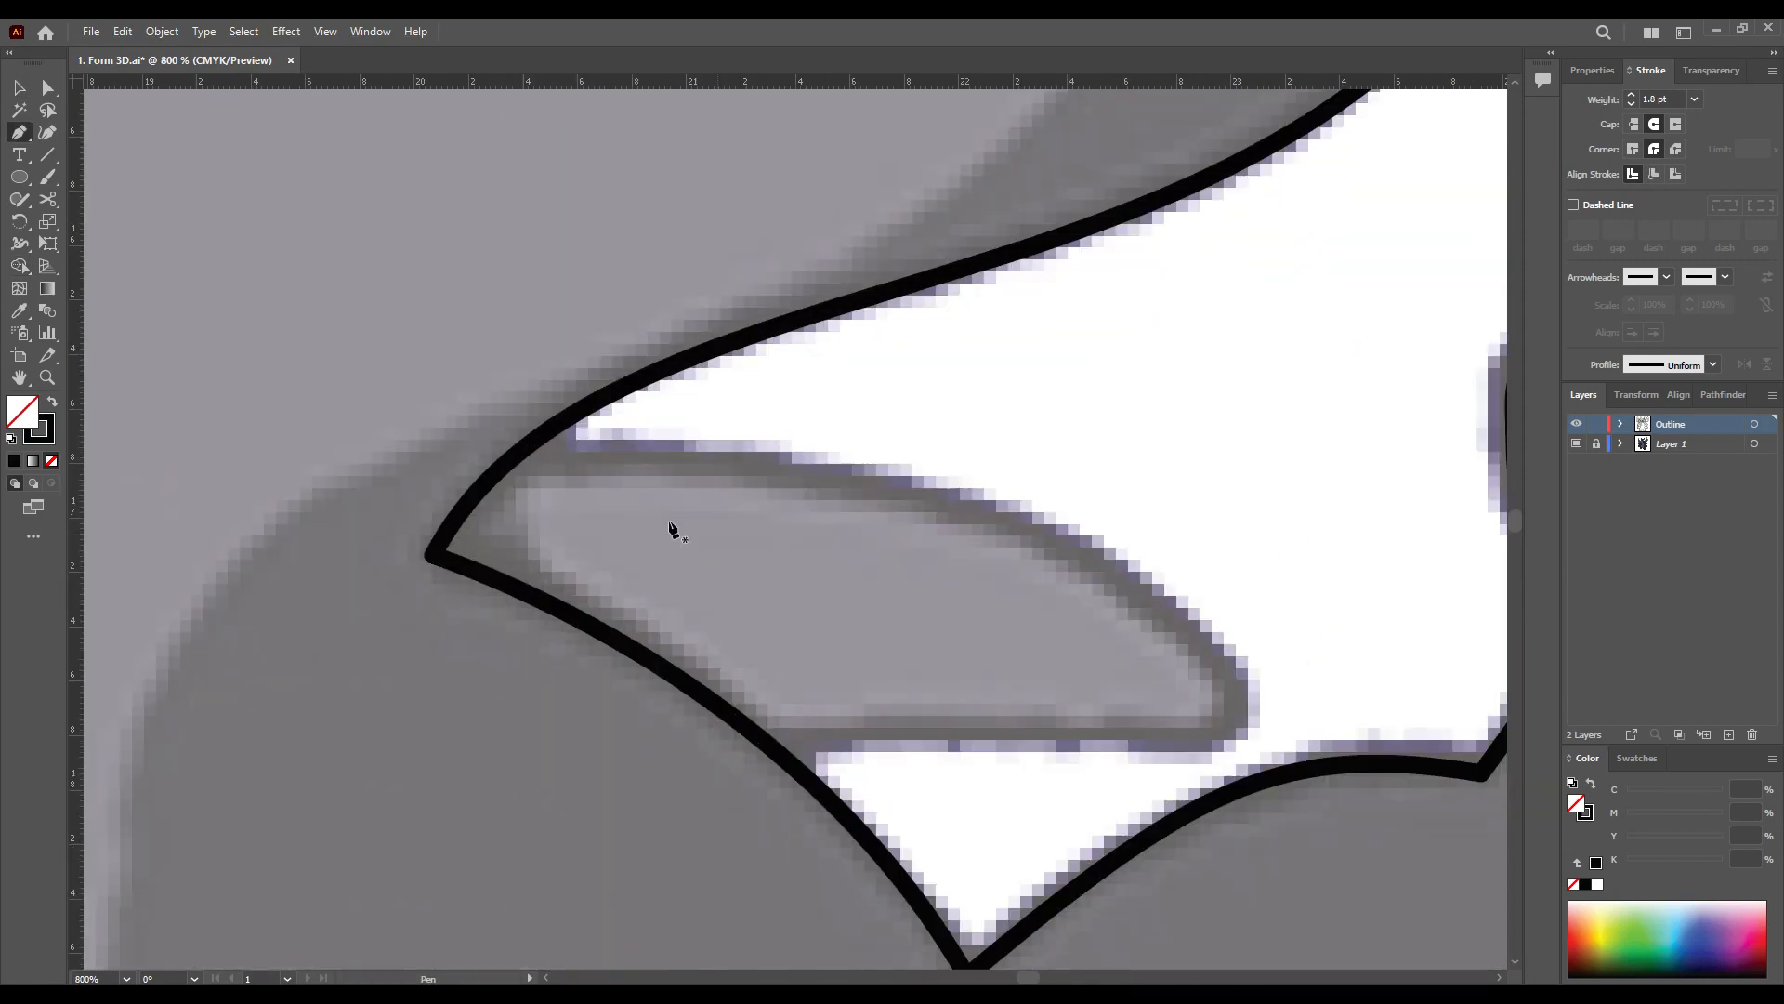
pyautogui.moveTo(479, 457); pyautogui.dragTo(636, 462)
pyautogui.scroll(-2, 1224, 682)
pyautogui.moveTo(1227, 692); pyautogui.dragTo(1294, 823)
pyautogui.scroll(-2, 1294, 823)
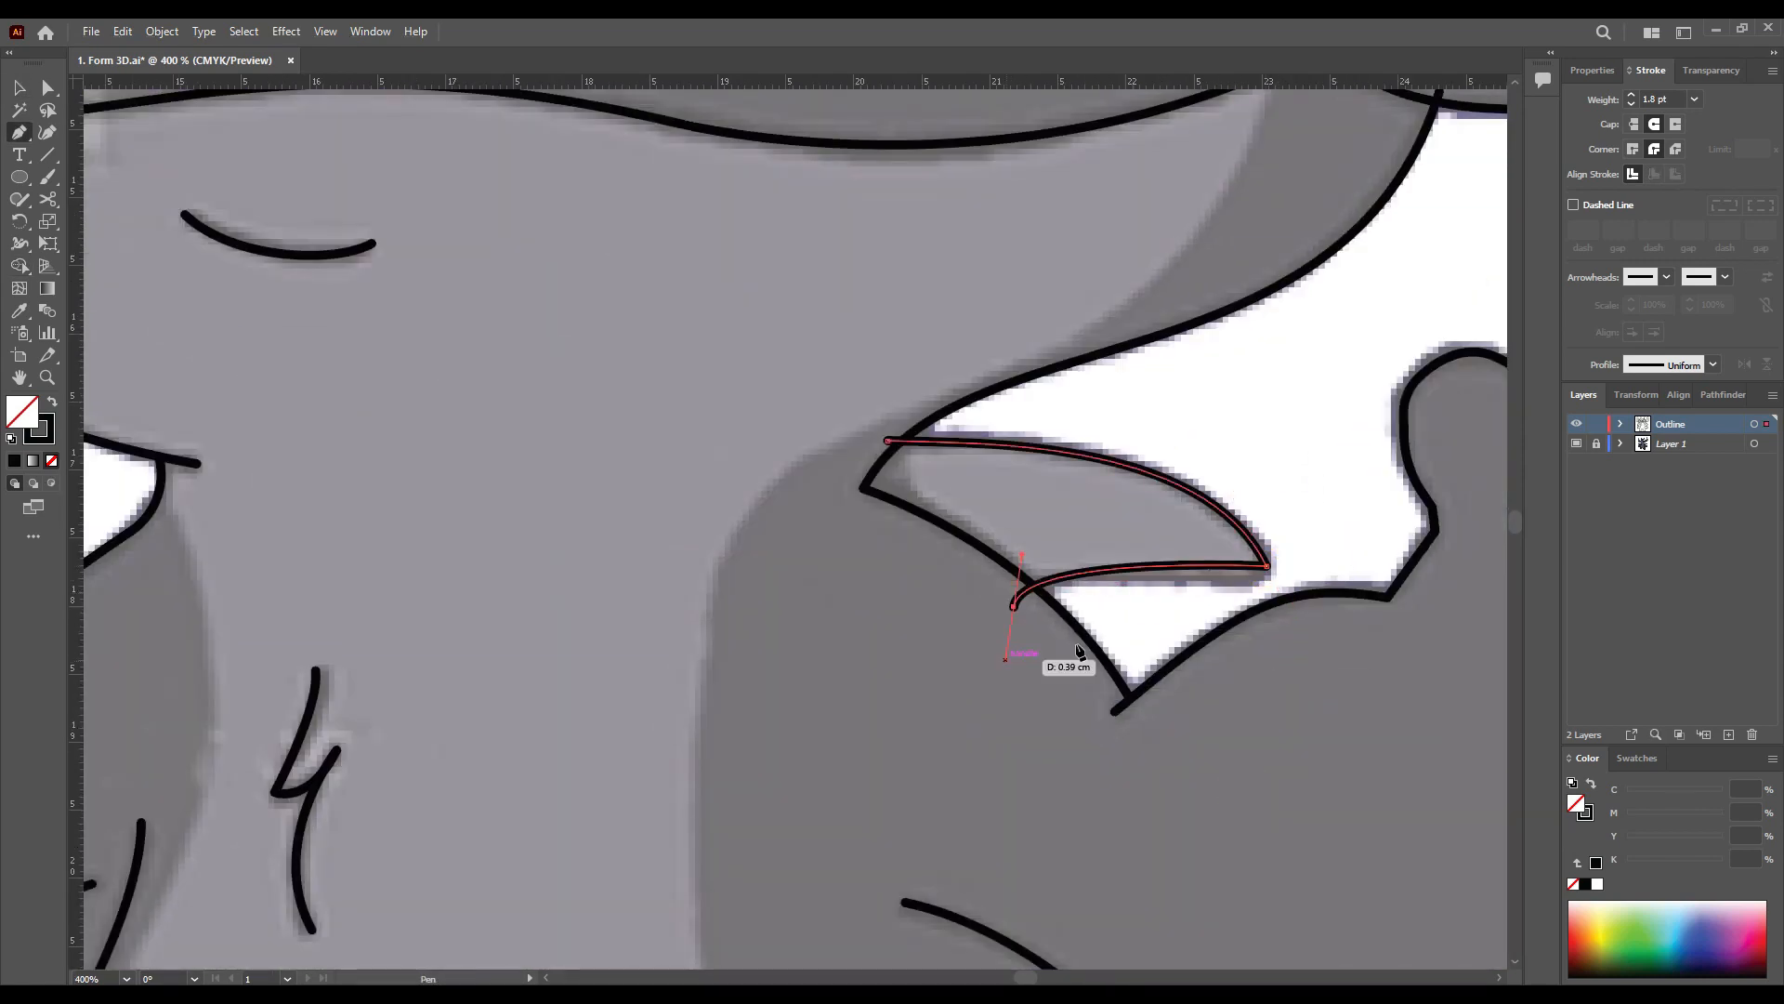
# Step: Reshape the shoulder fin's rounded tip and lower edge by adjusting its anchors and handles to the reference
pyautogui.scroll(2, 1045, 550)
pyautogui.moveTo(1043, 549); pyautogui.dragTo(846, 538)
pyautogui.click(784, 722)
pyautogui.press('a')
pyautogui.moveTo(1373, 553); pyautogui.dragTo(1156, 697)
pyautogui.scroll(1, 1039, 561)
pyautogui.moveTo(965, 302); pyautogui.dragTo(914, 259)
pyautogui.moveTo(1103, 474); pyautogui.dragTo(1060, 199)
pyautogui.moveTo(1128, 475); pyautogui.dragTo(1045, 469)
pyautogui.moveTo(1098, 422); pyautogui.dragTo(1175, 347)
pyautogui.click(843, 388)
pyautogui.moveTo(423, 347); pyautogui.dragTo(343, 375)
# Step: Select the shoulder fin with the neighbouring arm and neck lines and trim its overlapping ends
pyautogui.scroll(-3, 842, 396)
pyautogui.press('v')
pyautogui.moveTo(513, 223); pyautogui.dragTo(1026, 632)
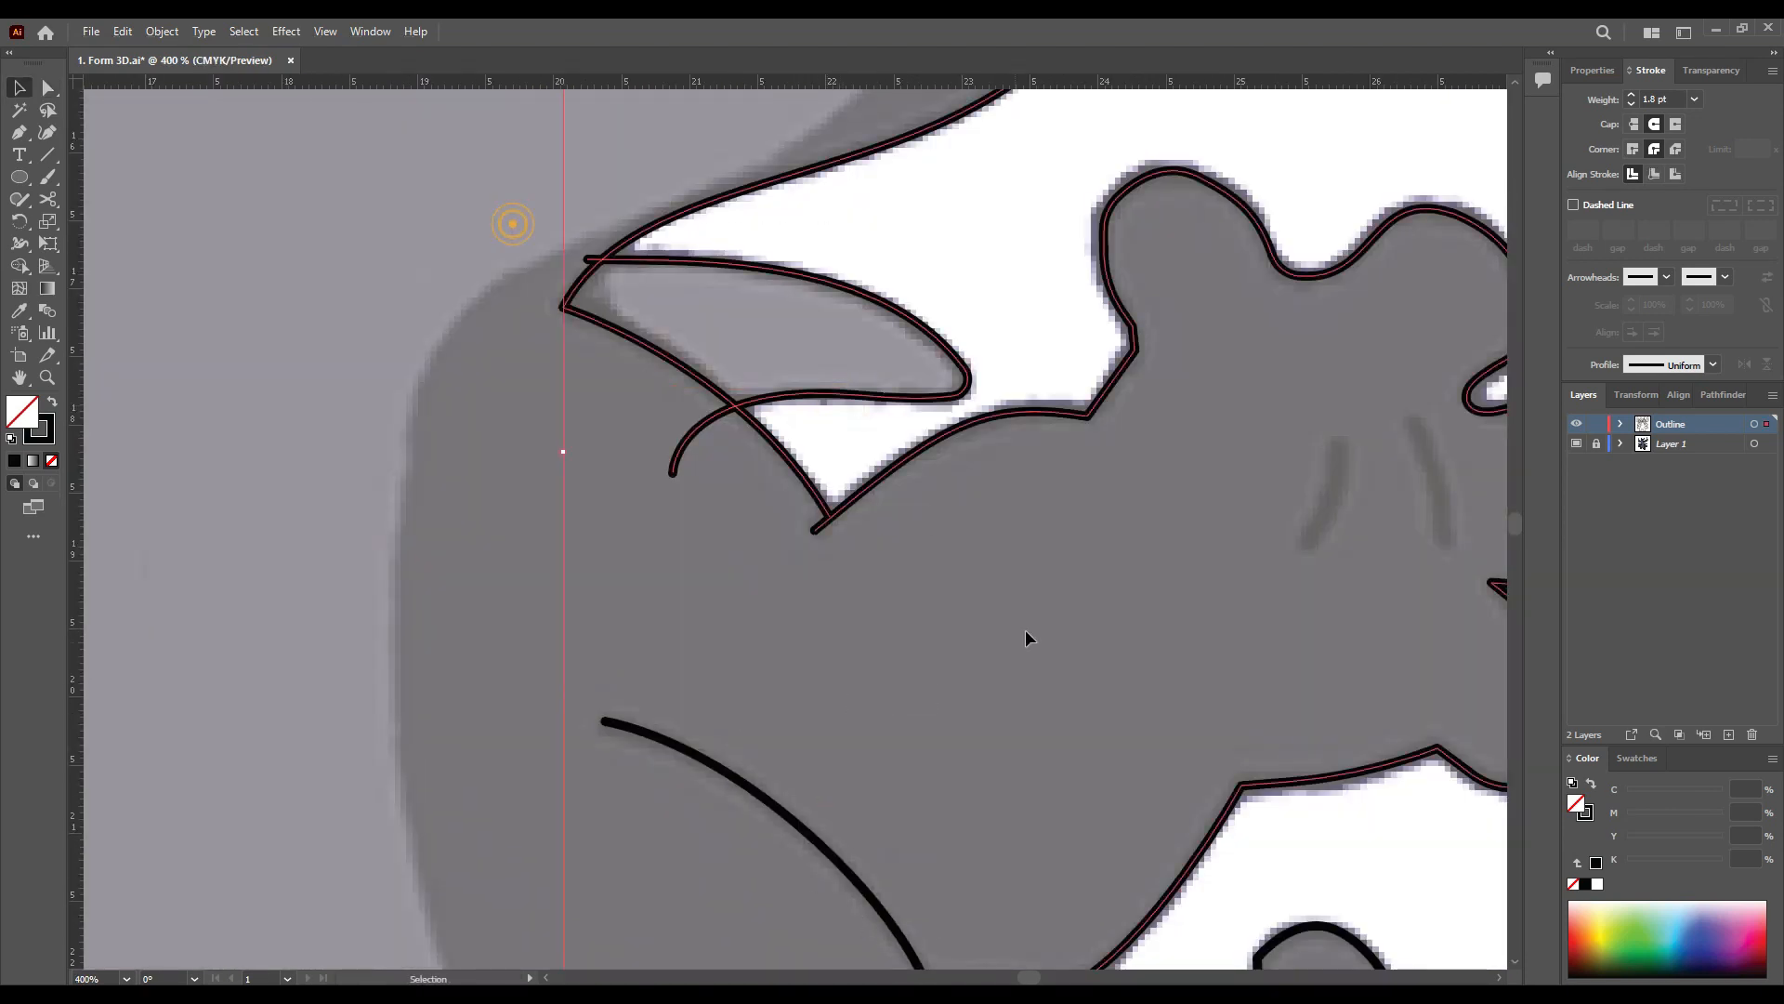
# Step: Trace the two short crease lines on the palm of the right upper hand
pyautogui.hscroll(5, 686, 437)
pyautogui.press('p')
pyautogui.moveTo(906, 455); pyautogui.dragTo(941, 505)
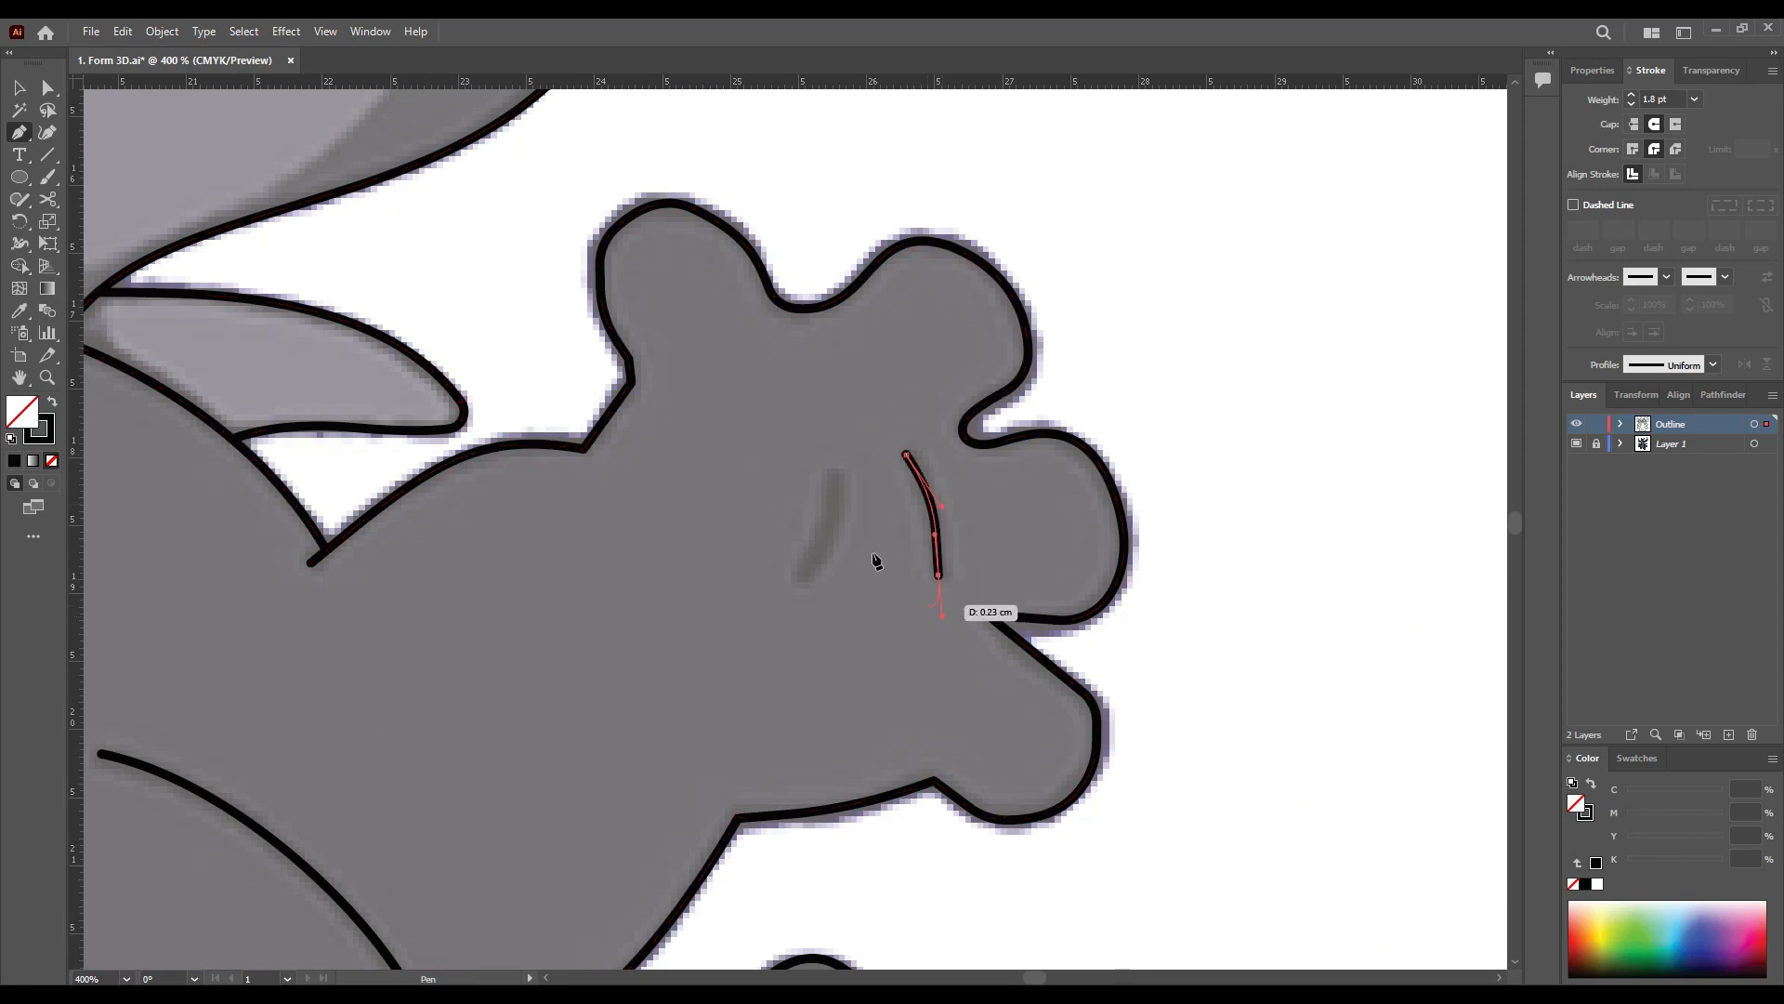
# Step: Remove an excess line end near the right upper arm with the Shape Builder and clear the selection
pyautogui.press('v')
pyautogui.scroll(-3, 778, 581)
pyautogui.scroll(2, 756, 465)
pyautogui.hotkey('shift', 'm')
pyautogui.keyDown('alt'); pyautogui.click(718, 355); pyautogui.keyUp('alt')
pyautogui.press('v')
pyautogui.click(783, 500)
pyautogui.scroll(-3, 821, 432)
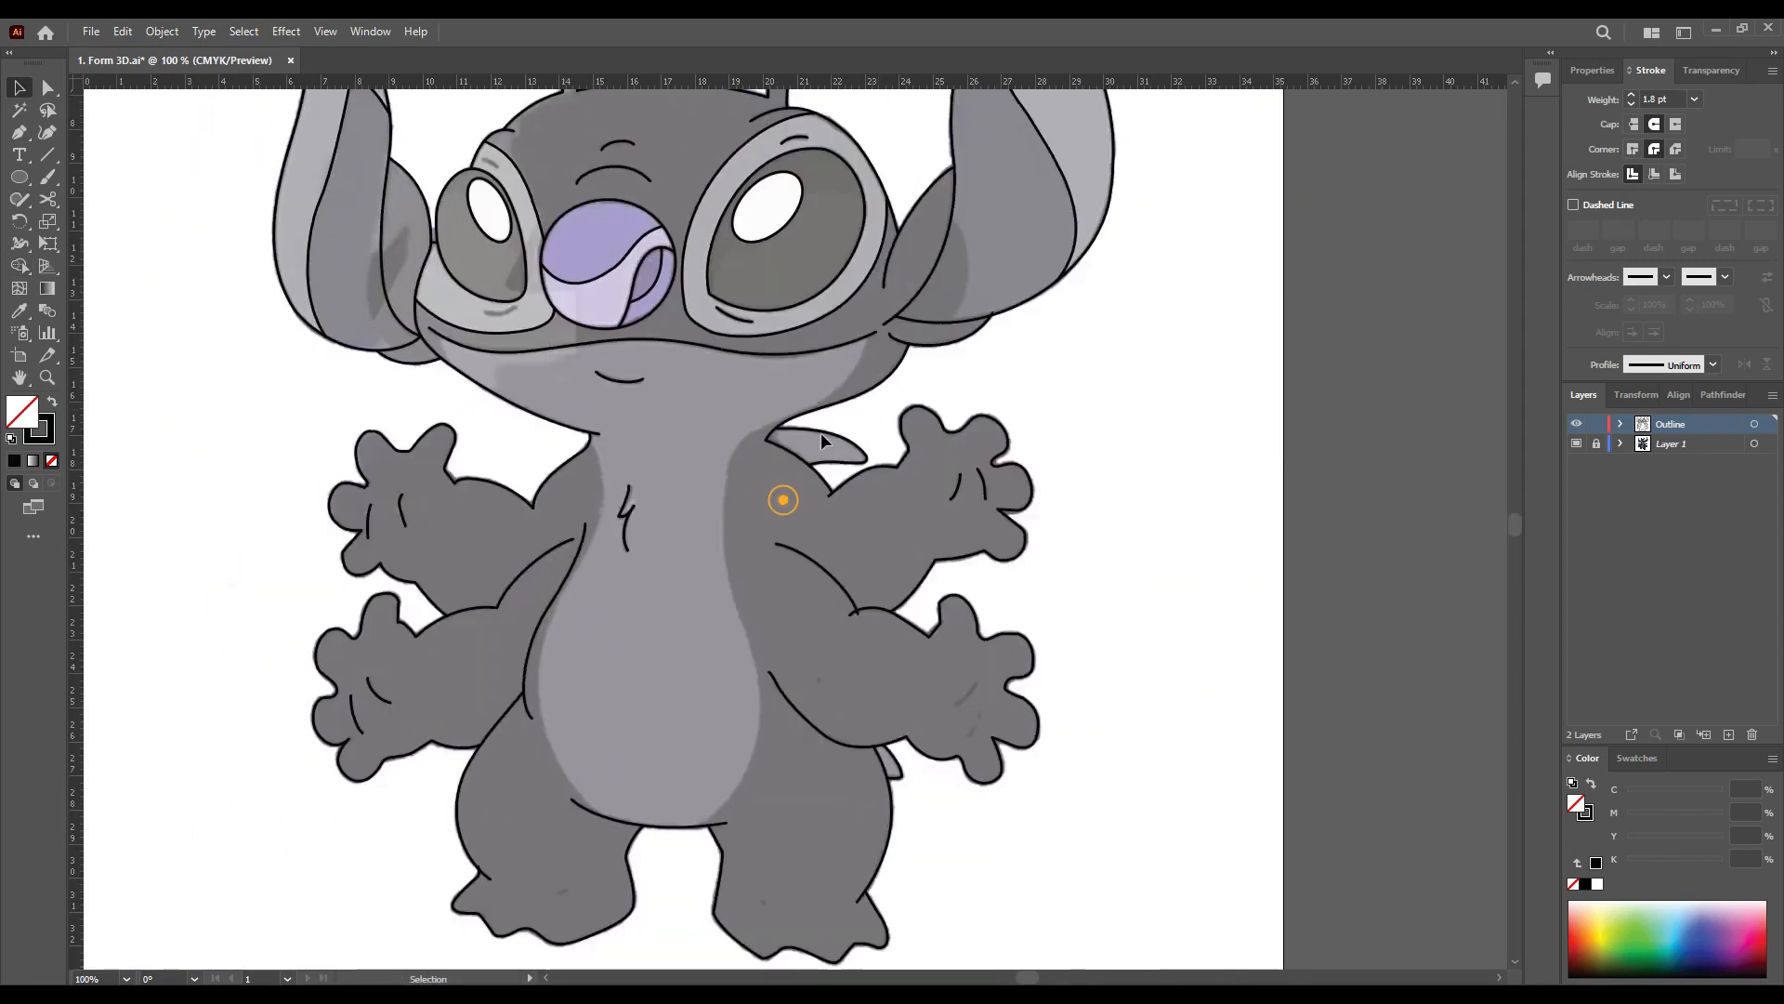
# Step: Draw the light chest patch's right edge from the cheek down along the neck to the shoulder
pyautogui.scroll(3, 814, 427)
pyautogui.press('p')
pyautogui.moveTo(441, 569); pyautogui.dragTo(441, 569)
pyautogui.hotkey('ctrl', 'z')
pyautogui.moveTo(733, 441); pyautogui.dragTo(559, 506)
pyautogui.moveTo(545, 605); pyautogui.dragTo(560, 466)
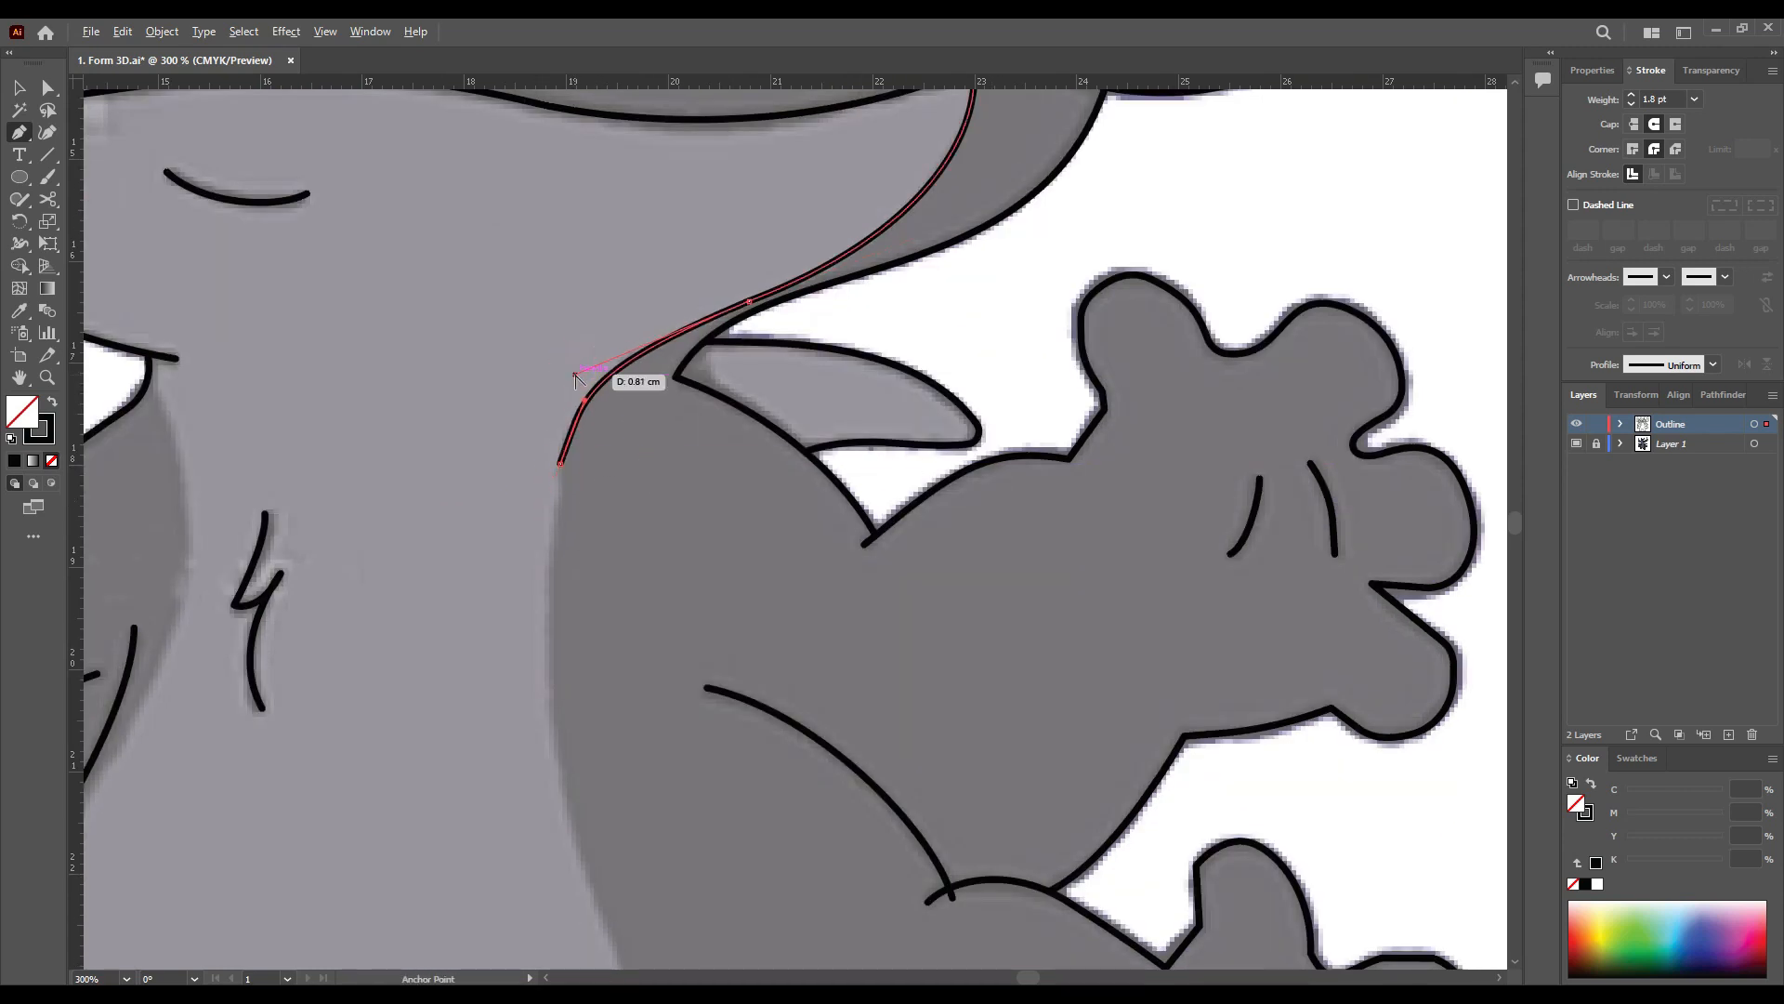
# Step: Continue the light patch's right edge down the chest and around the belly past the bottom curve
pyautogui.scroll(-2, 594, 436)
pyautogui.moveTo(682, 638); pyautogui.dragTo(701, 505)
pyautogui.moveTo(670, 644); pyautogui.dragTo(641, 767)
pyautogui.click(513, 823)
pyautogui.moveTo(446, 371)
pyautogui.mouseDown()
pyautogui.moveTo(518, 384)
pyautogui.moveTo(618, 572)
pyautogui.mouseUp()
pyautogui.press('Escape')
# Step: Draw the light patch's left edge from the neck down around the belly to its bottom curve
pyautogui.moveTo(499, 218); pyautogui.dragTo(517, 245)
pyautogui.moveTo(520, 421); pyautogui.dragTo(488, 522)
pyautogui.moveTo(487, 521); pyautogui.dragTo(526, 313)
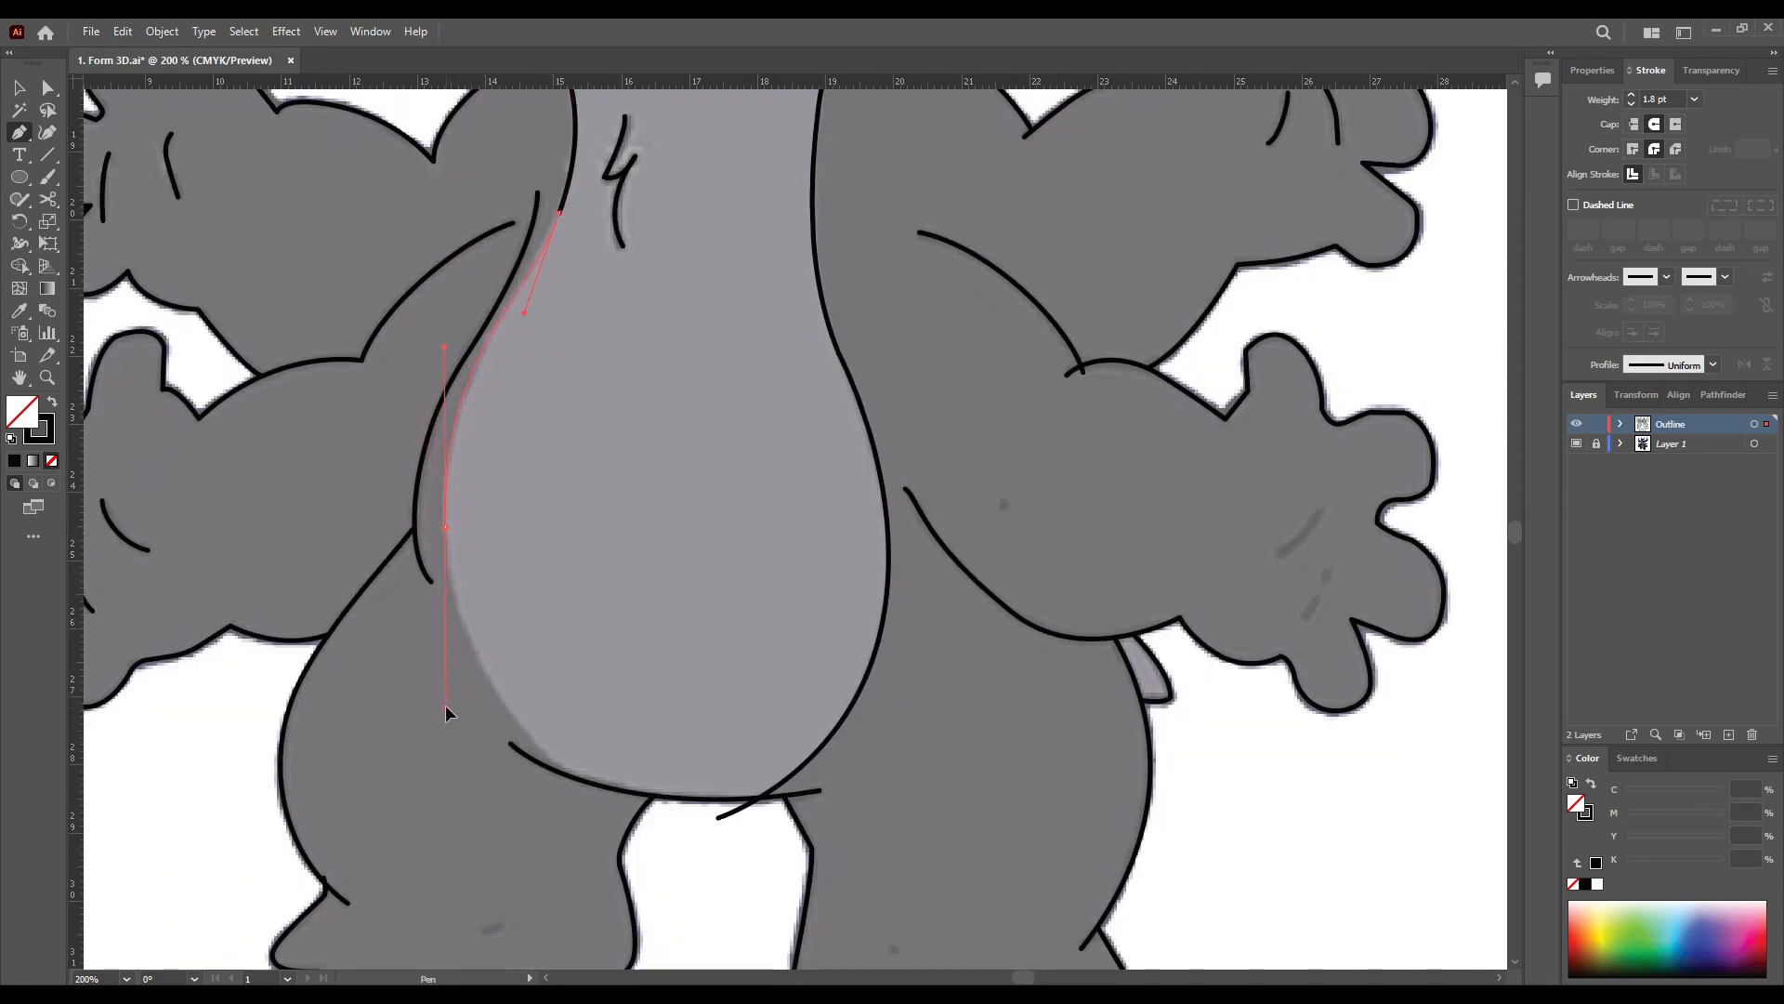
pyautogui.moveTo(446, 706); pyautogui.dragTo(434, 498)
pyautogui.click(594, 599)
# Step: Select the belly and leg lines and trim the patch edges' excess ends at the belly's bottom curve
pyautogui.press('v')
pyautogui.moveTo(801, 650); pyautogui.dragTo(465, 398)
pyautogui.hotkey('shift', 'm')
pyautogui.keyDown('alt'); pyautogui.click(585, 591); pyautogui.keyUp('alt')
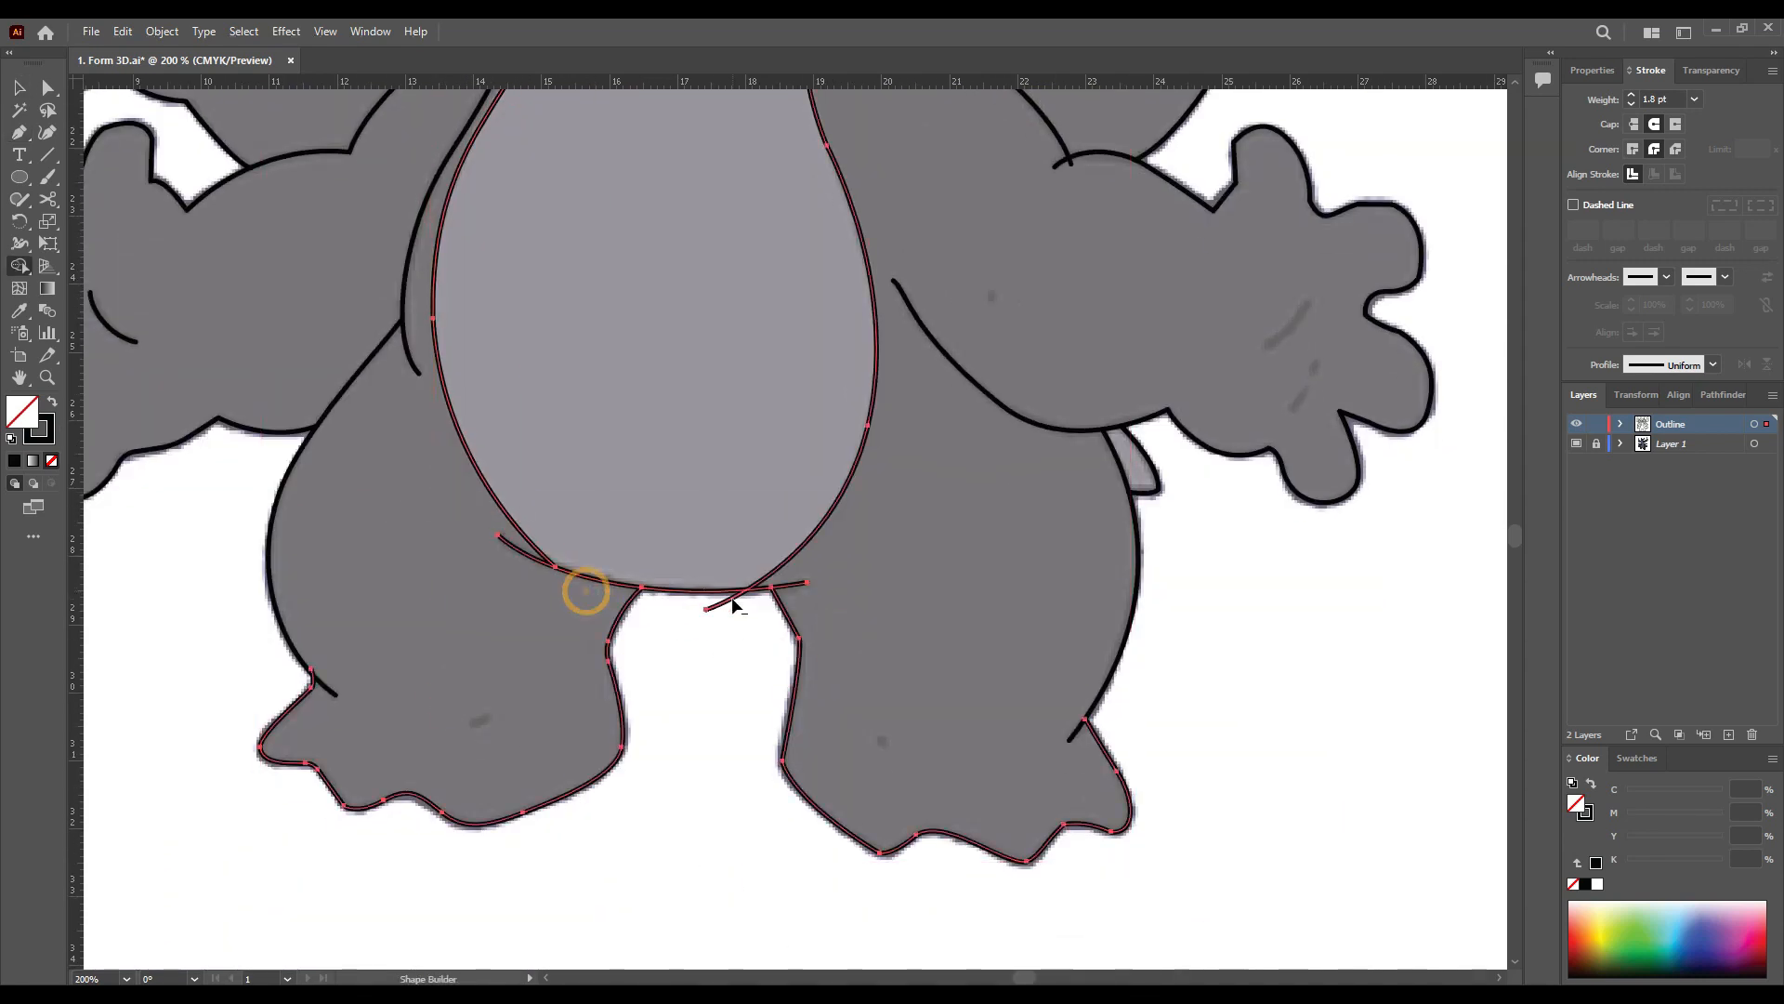
# Step: Select the belly, arm, neck and cheek lines and trim their overlapping ends with the Shape Builder
pyautogui.moveTo(757, 233); pyautogui.dragTo(717, 722)
pyautogui.press('v')
pyautogui.scroll(3, 344, 321)
pyautogui.moveTo(336, 268); pyautogui.dragTo(1050, 706)
pyautogui.hotkey('shift', 'm')
pyautogui.moveTo(859, 256); pyautogui.dragTo(573, 490)
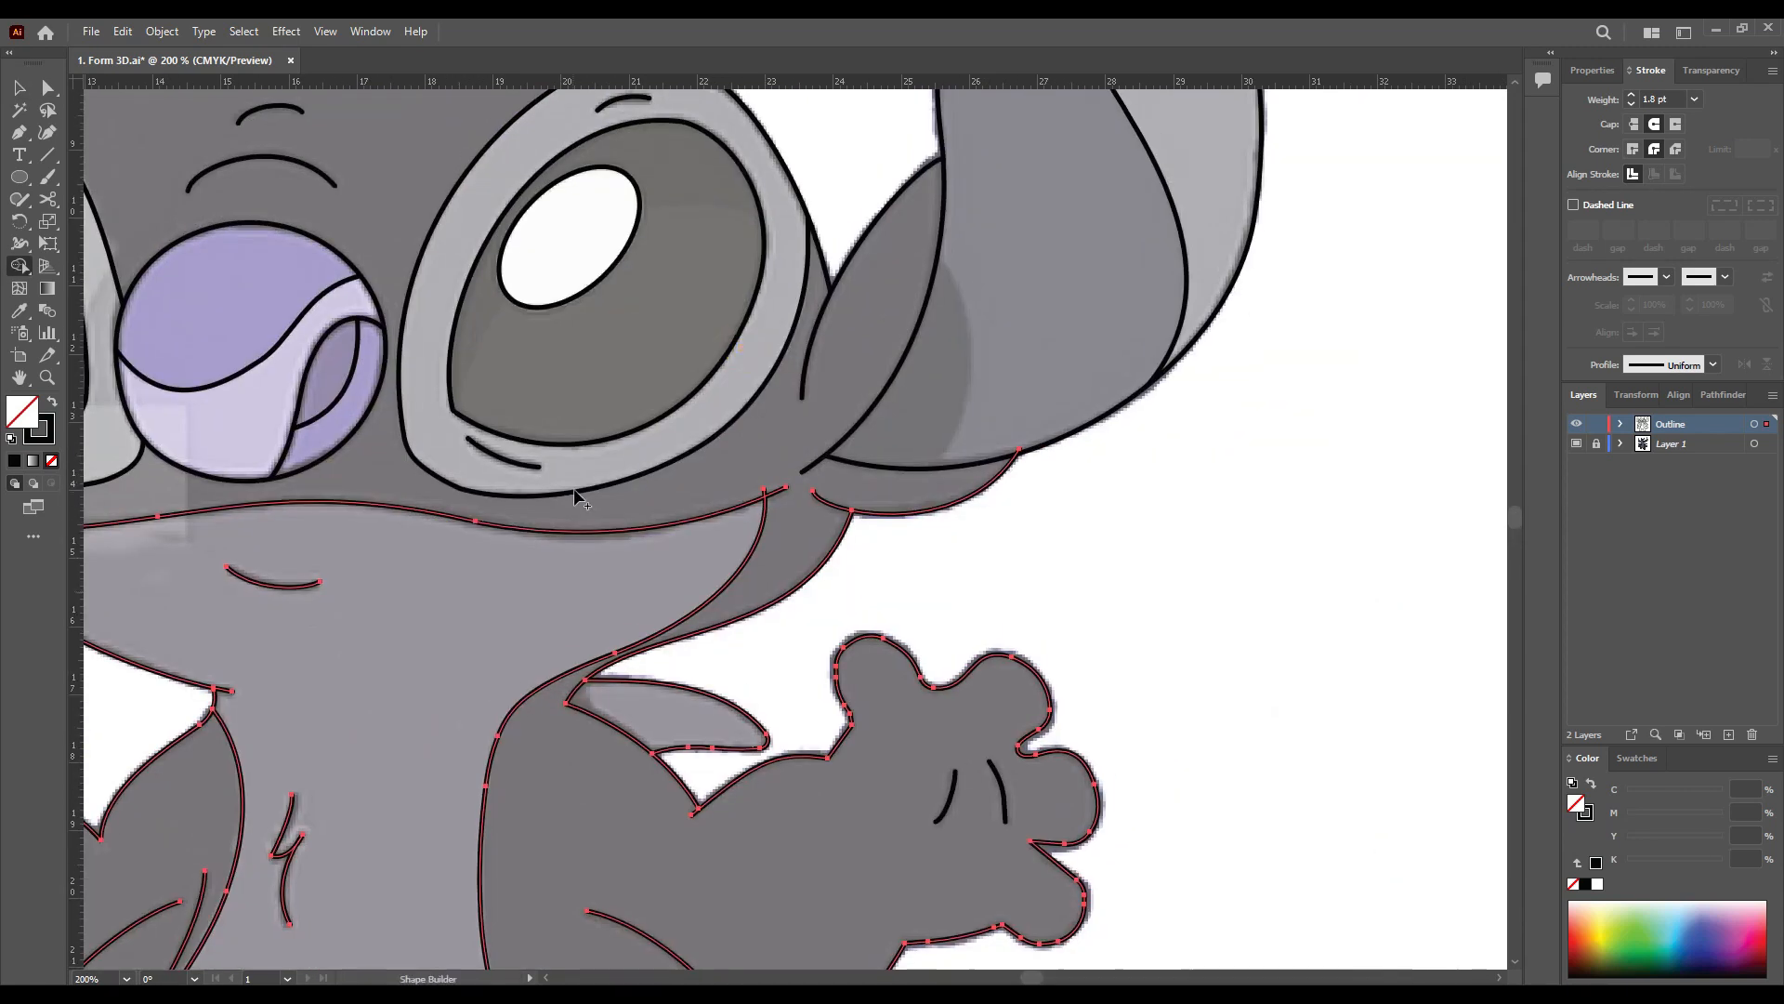
pyautogui.scroll(1, 877, 464)
pyautogui.moveTo(1126, 465); pyautogui.dragTo(939, 391)
pyautogui.hscroll(-5, 805, 521)
pyautogui.scroll(-1, 780, 525)
pyautogui.scroll(1, 837, 542)
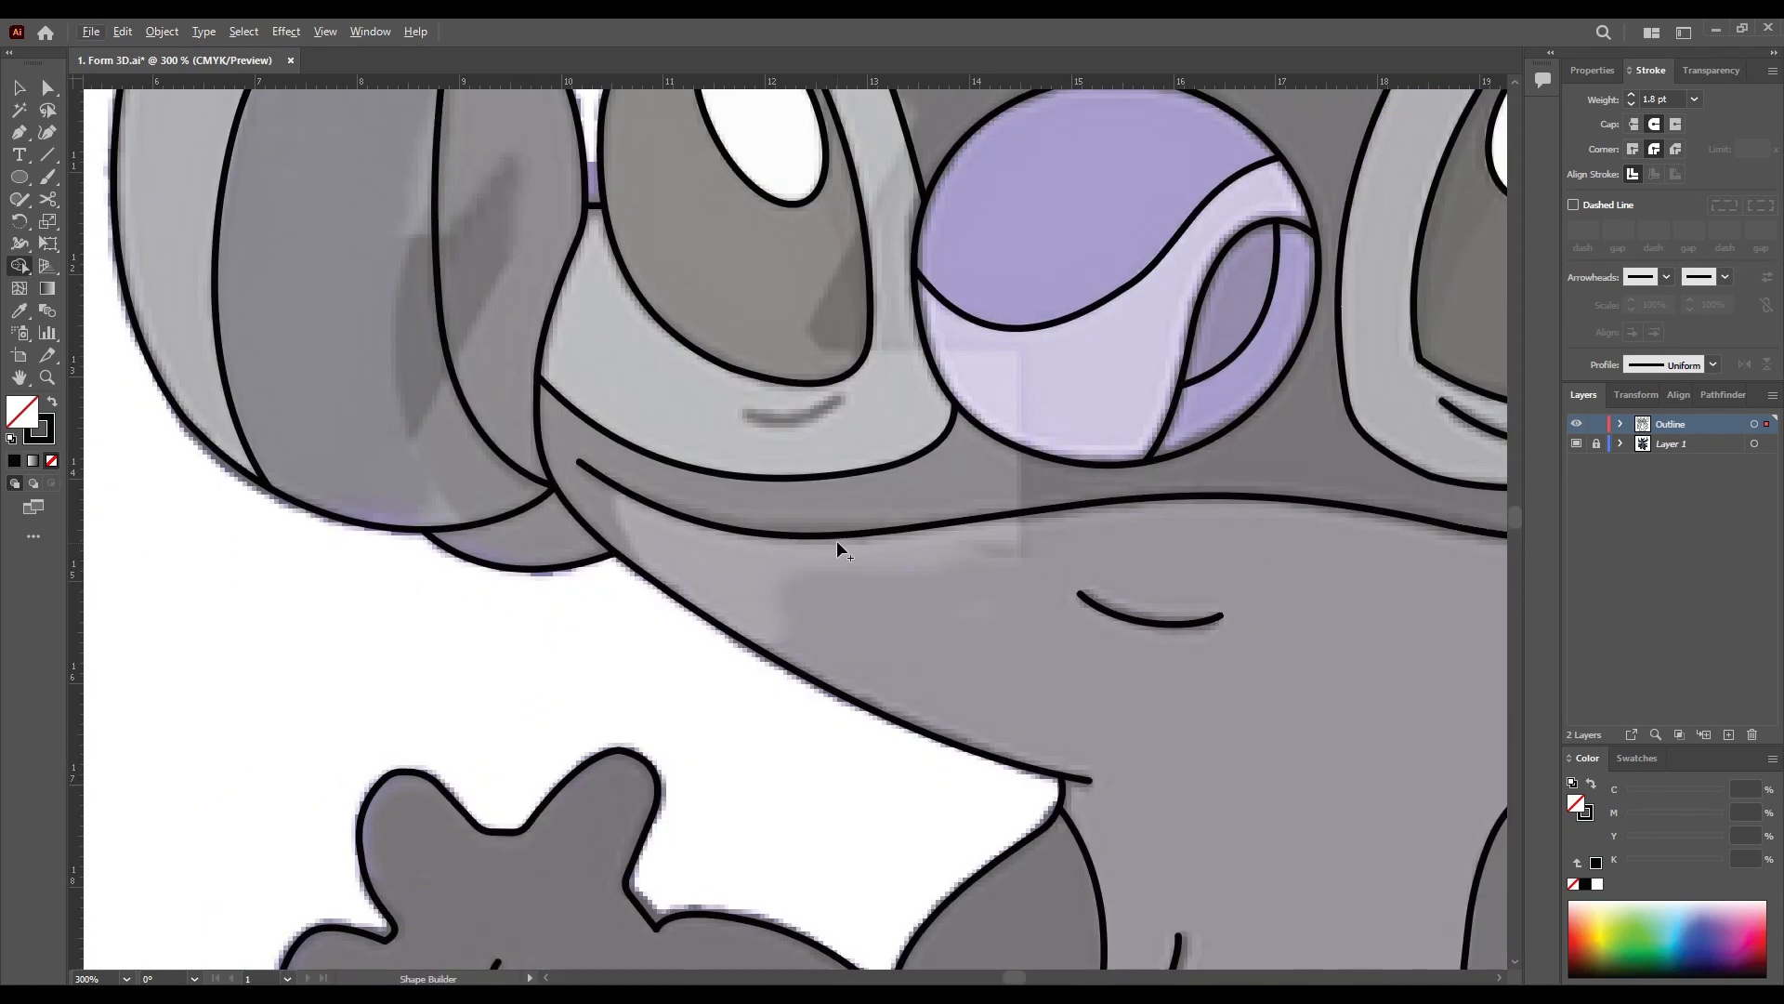
pyautogui.moveTo(708, 401); pyautogui.dragTo(707, 399)
pyautogui.press('v')
pyautogui.click(728, 602)
# Step: Draw a short curved crease line above the smaller eye, inside the light eye patch
pyautogui.scroll(-3, 728, 601)
pyautogui.scroll(3, 810, 408)
pyautogui.press('p')
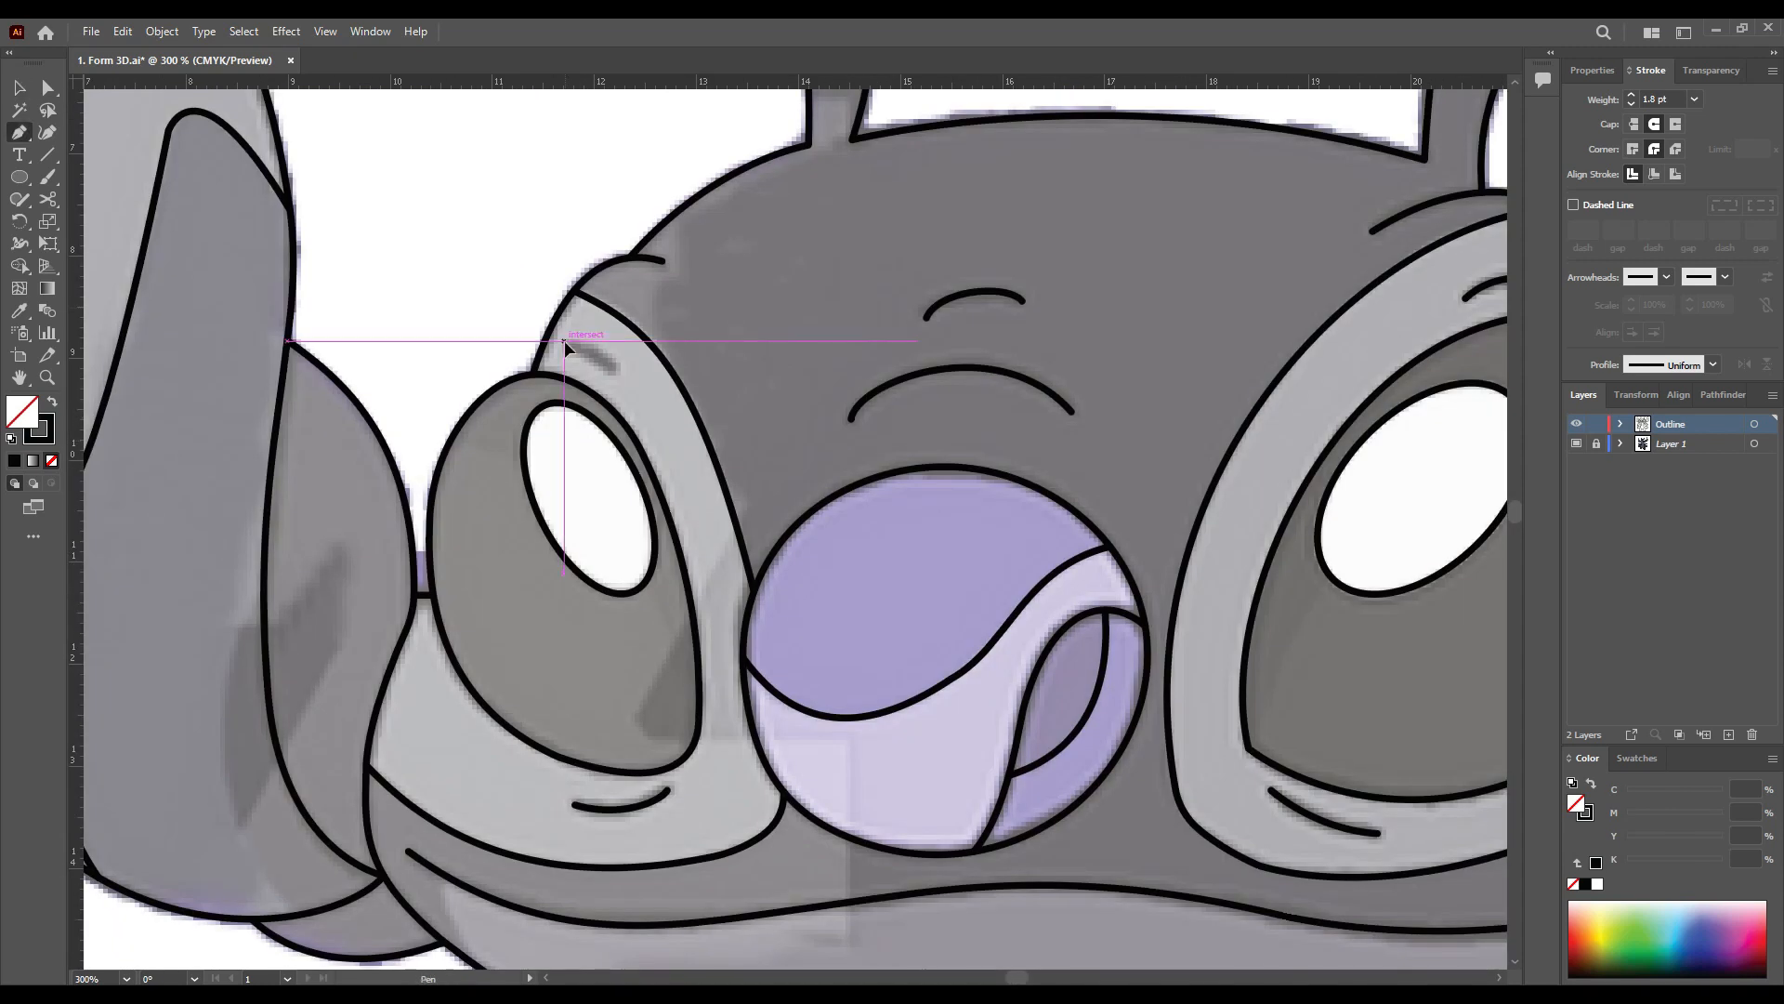
pyautogui.scroll(3, 602, 355)
pyautogui.press('a')
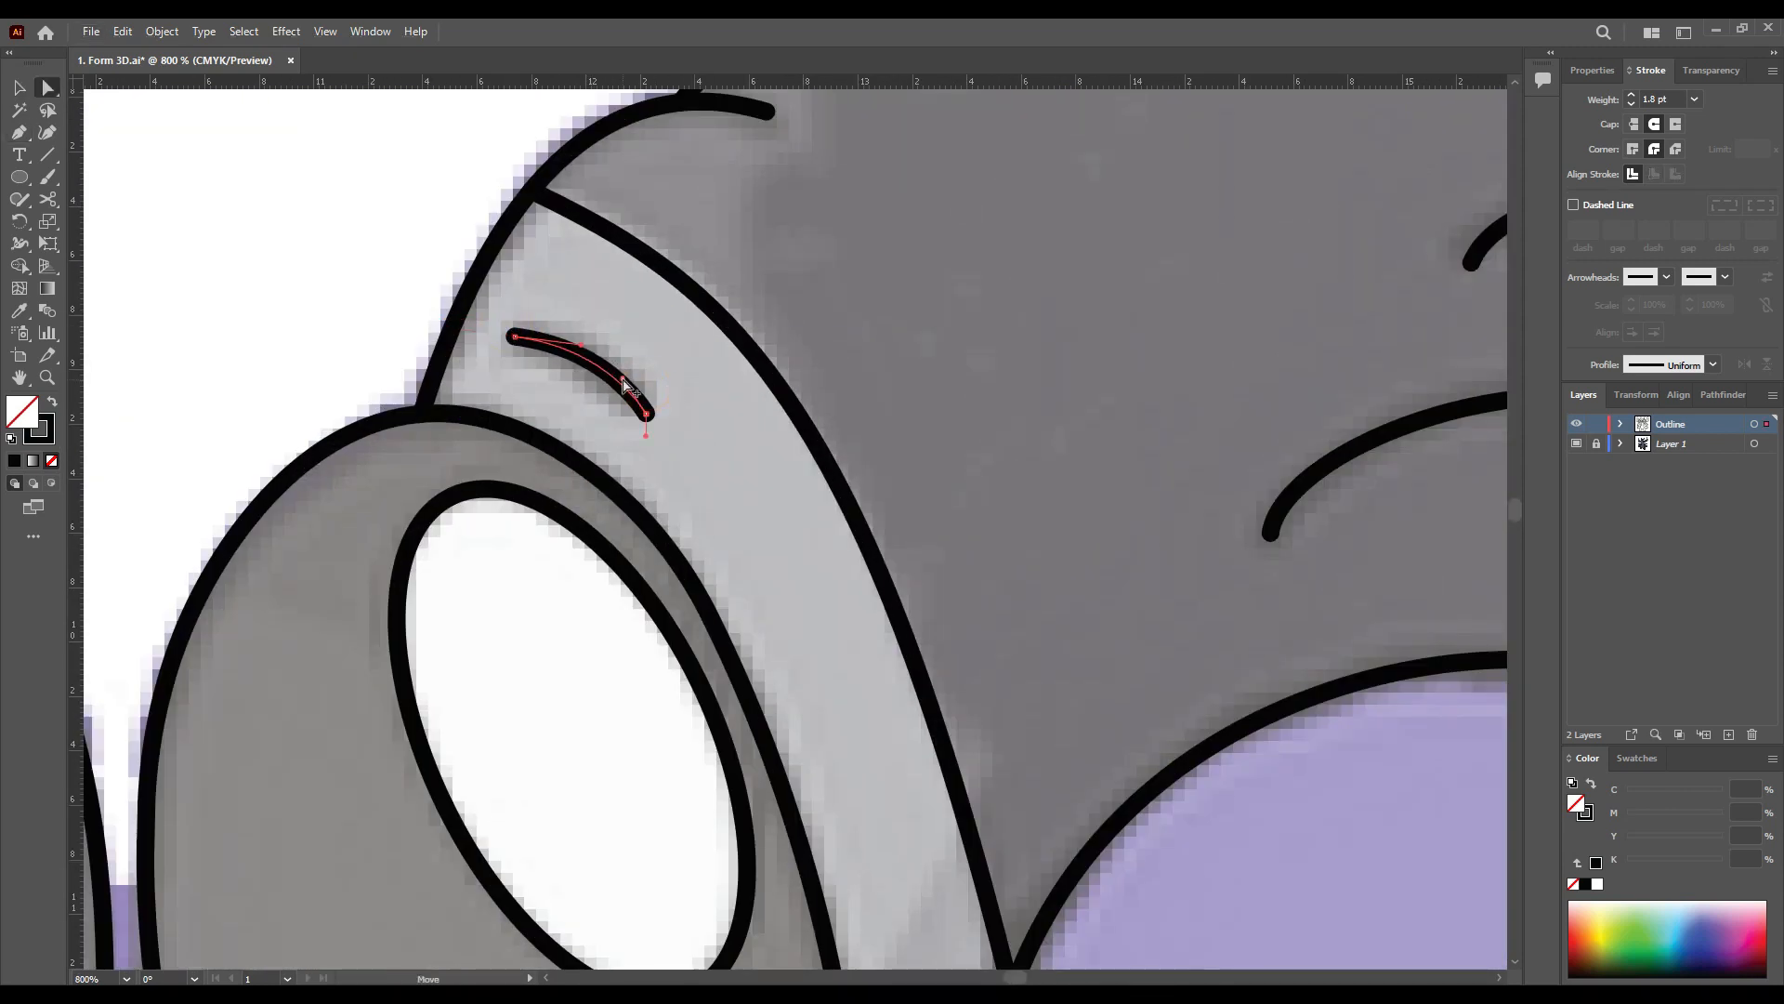
pyautogui.scroll(-6, 625, 384)
pyautogui.press('v')
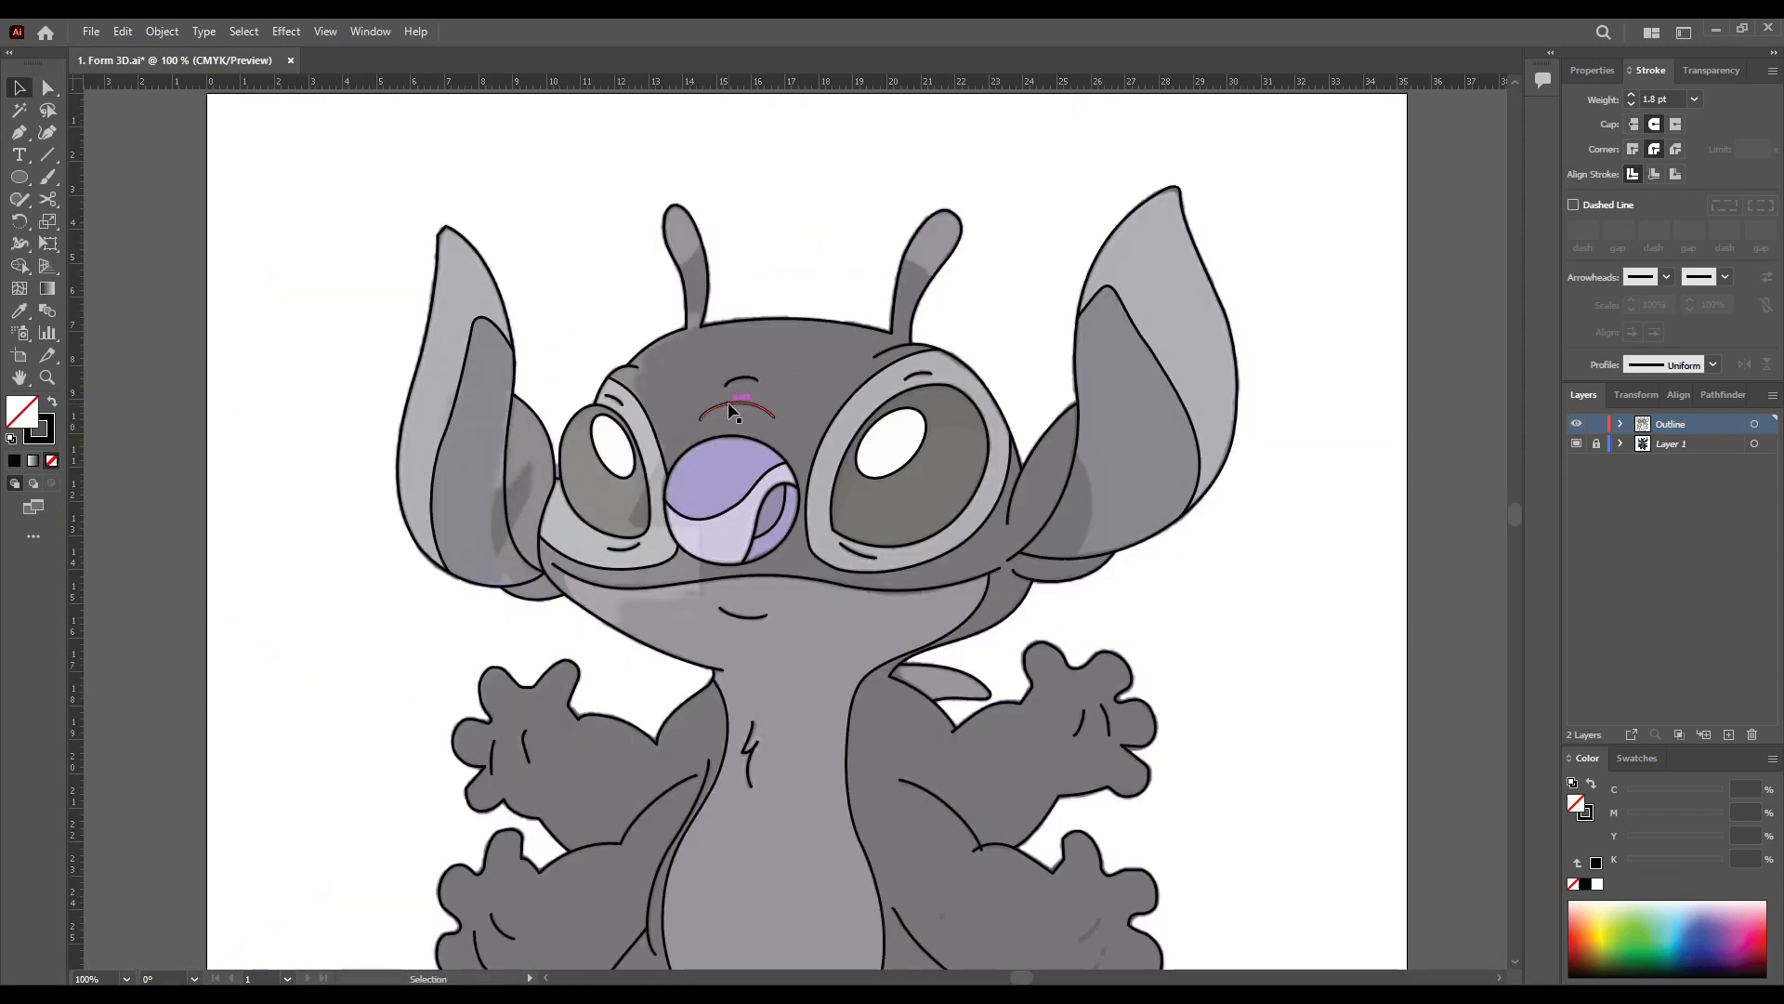
# Step: Check the line art against the reference and draw the missing crease line on the lower left hand
pyautogui.click(1575, 447)
pyautogui.click(1576, 446)
pyautogui.scroll(2, 1041, 372)
pyautogui.press('p')
pyautogui.moveTo(779, 455); pyautogui.dragTo(805, 496)
pyautogui.moveTo(771, 625); pyautogui.dragTo(722, 711)
pyautogui.press('v')
pyautogui.moveTo(734, 446); pyautogui.dragTo(855, 749)
pyautogui.hotkey('shift', 'm')
pyautogui.press('v')
pyautogui.click(836, 669)
pyautogui.scroll(-2, 755, 576)
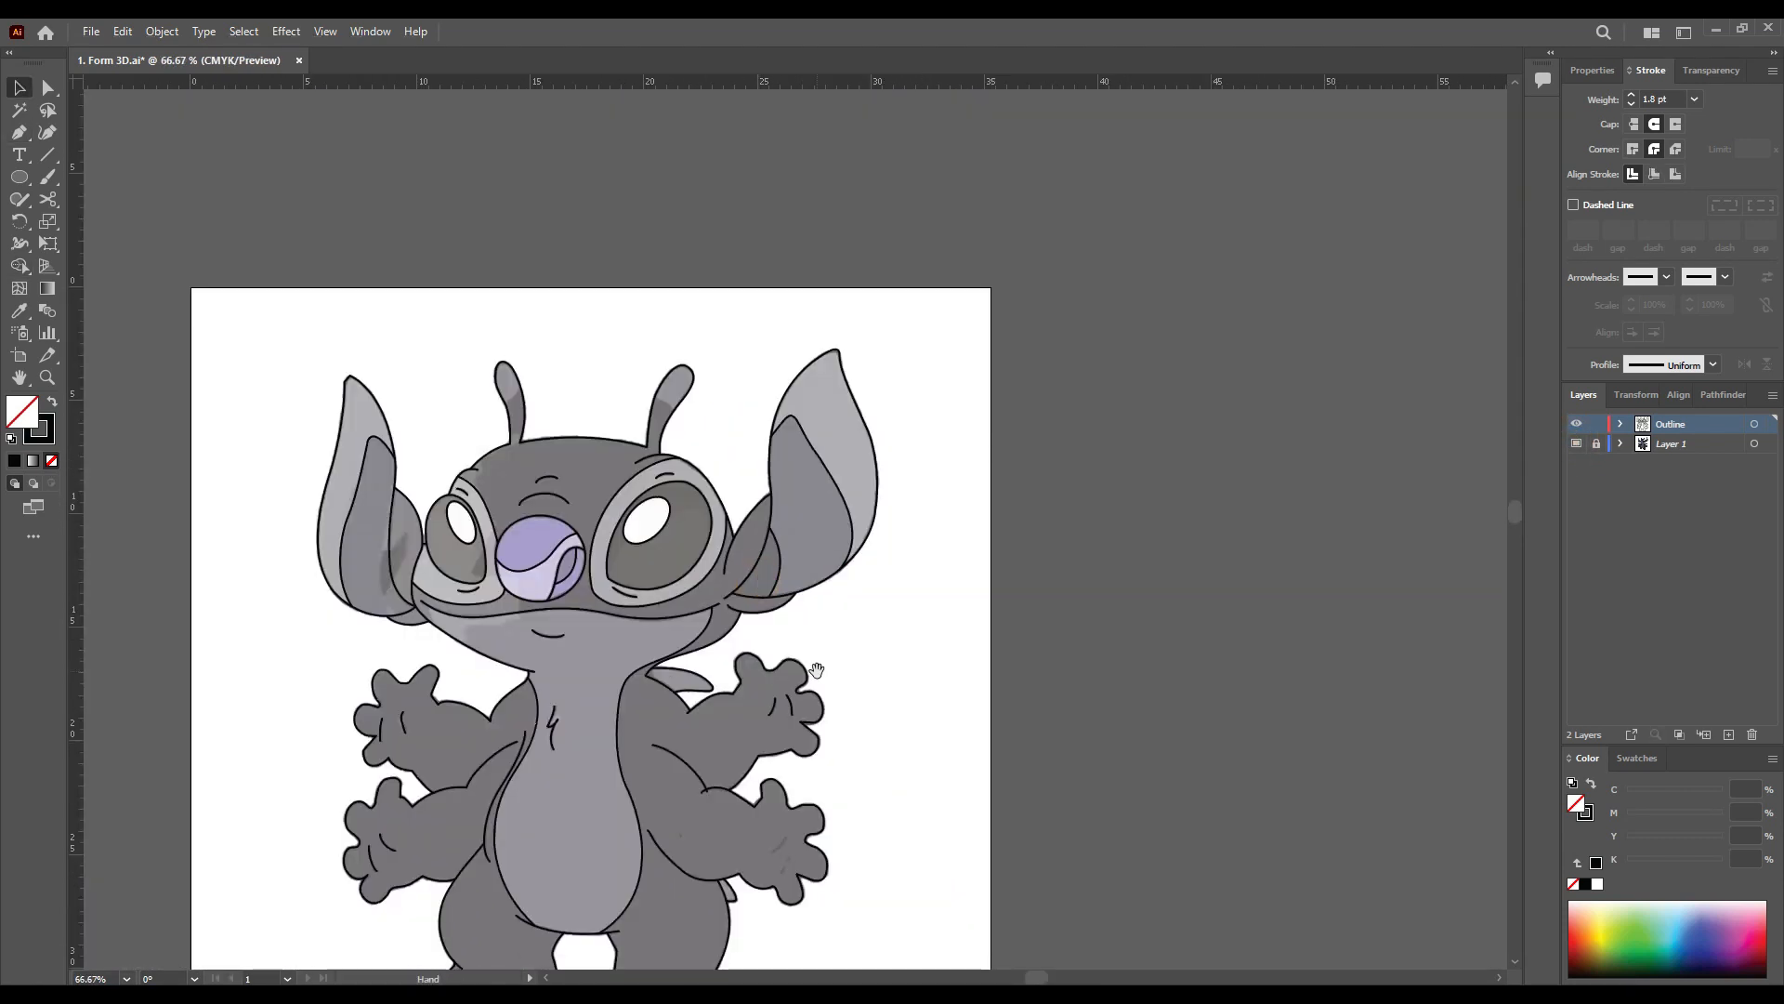
# Step: Draw the short palm crease lines on the lower right hand
pyautogui.scroll(4, 816, 669)
pyautogui.press('p')
pyautogui.moveTo(761, 632); pyautogui.dragTo(756, 662)
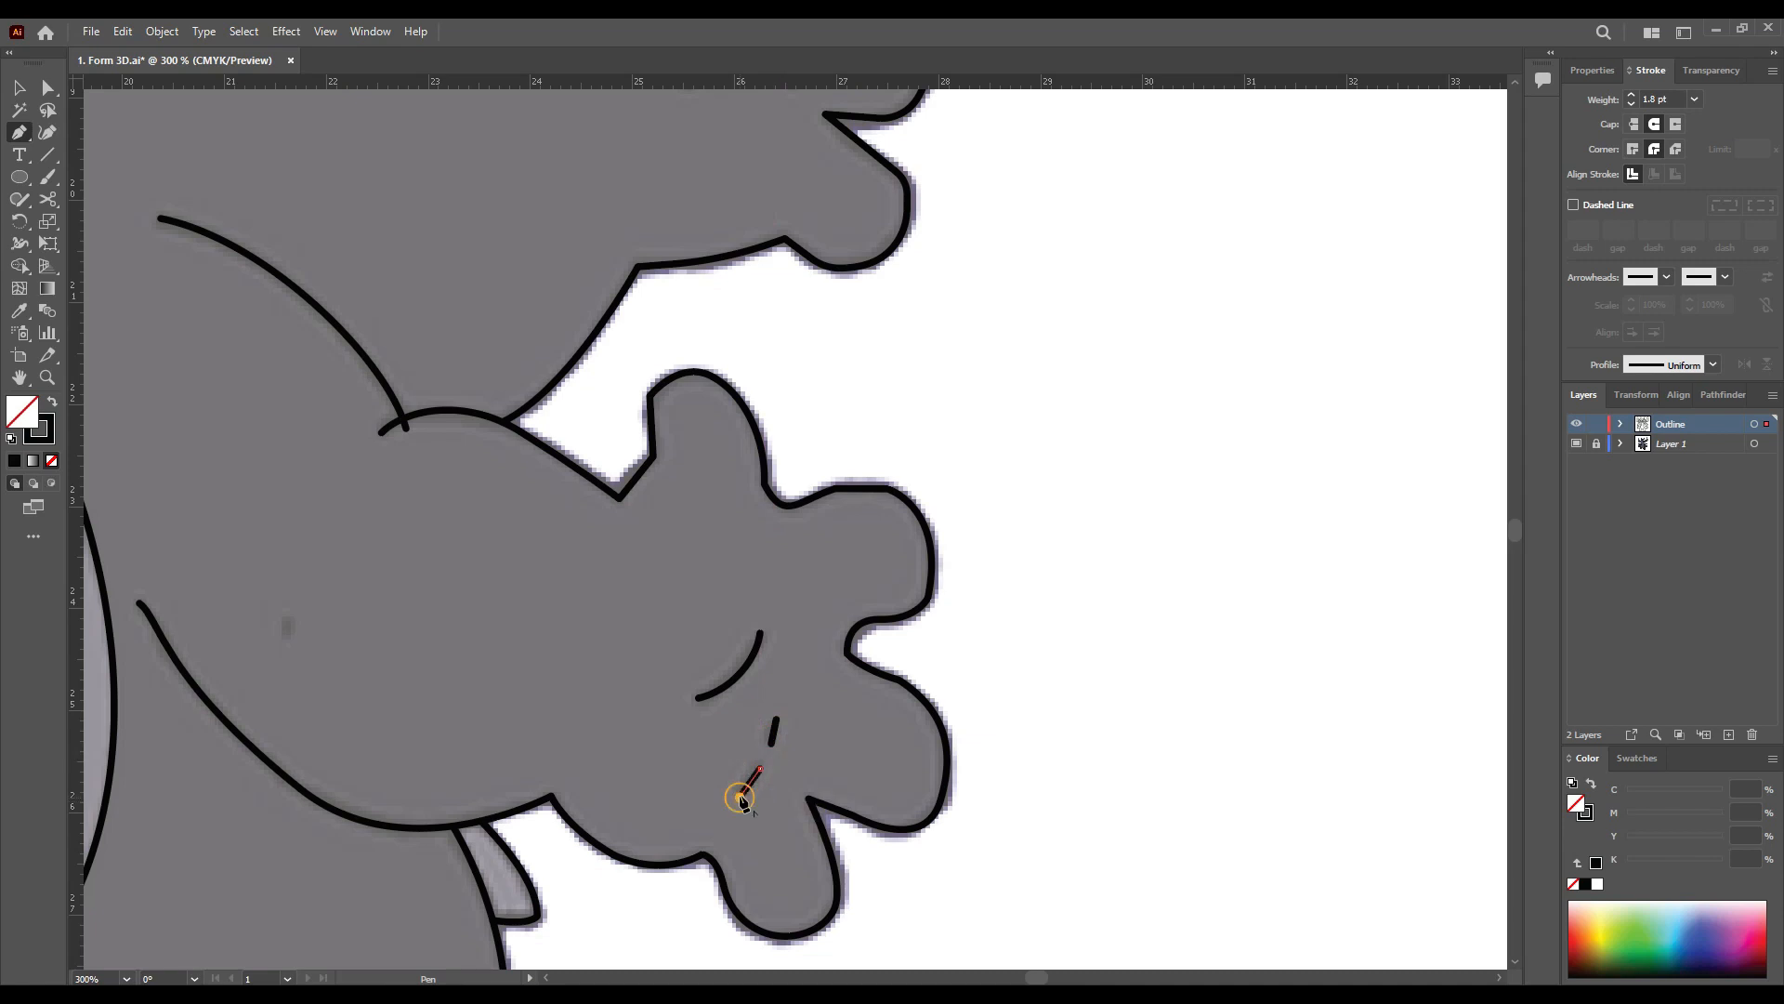
pyautogui.press('v')
pyautogui.scroll(-4, 740, 796)
pyautogui.scroll(3, 672, 731)
pyautogui.moveTo(988, 669); pyautogui.dragTo(720, 595)
pyautogui.hotkey('shift', 'm')
pyautogui.scroll(-3, 632, 679)
pyautogui.press('v')
pyautogui.click(834, 572)
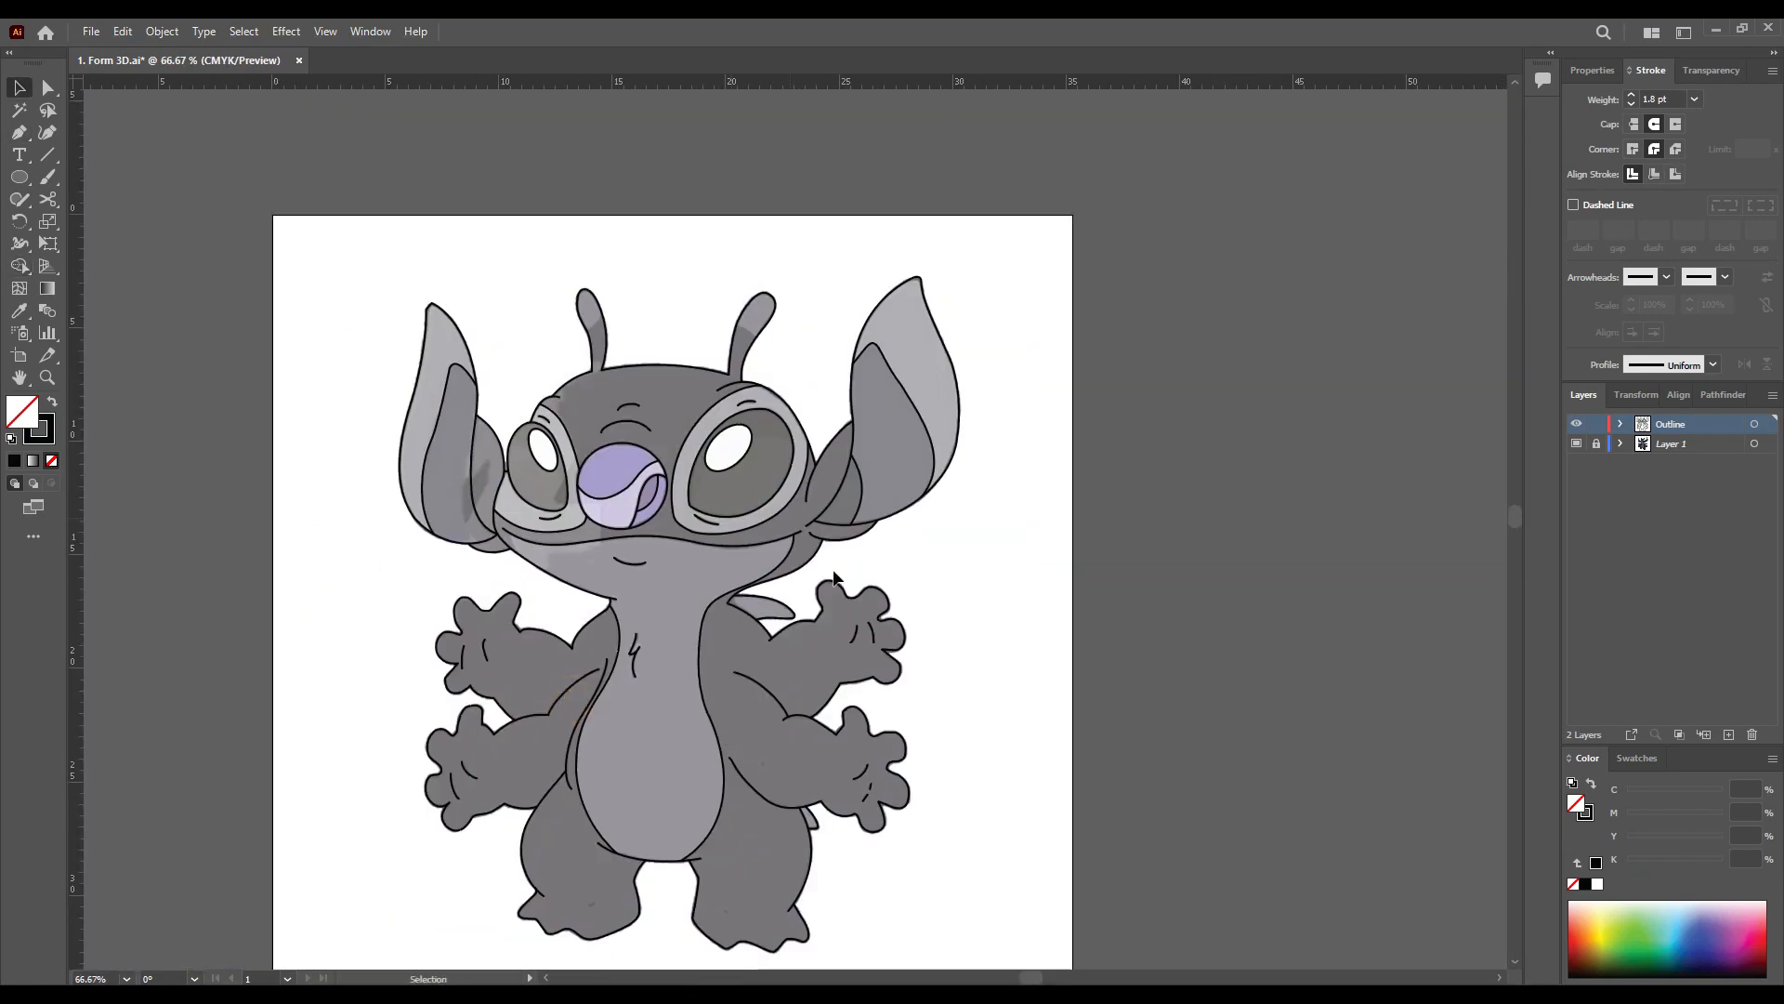
# Step: Hide Layer 1 and paste a copy of all the line art in place on a new layer named Paint
pyautogui.click(1574, 445)
pyautogui.hotkey('ctrl', '0')
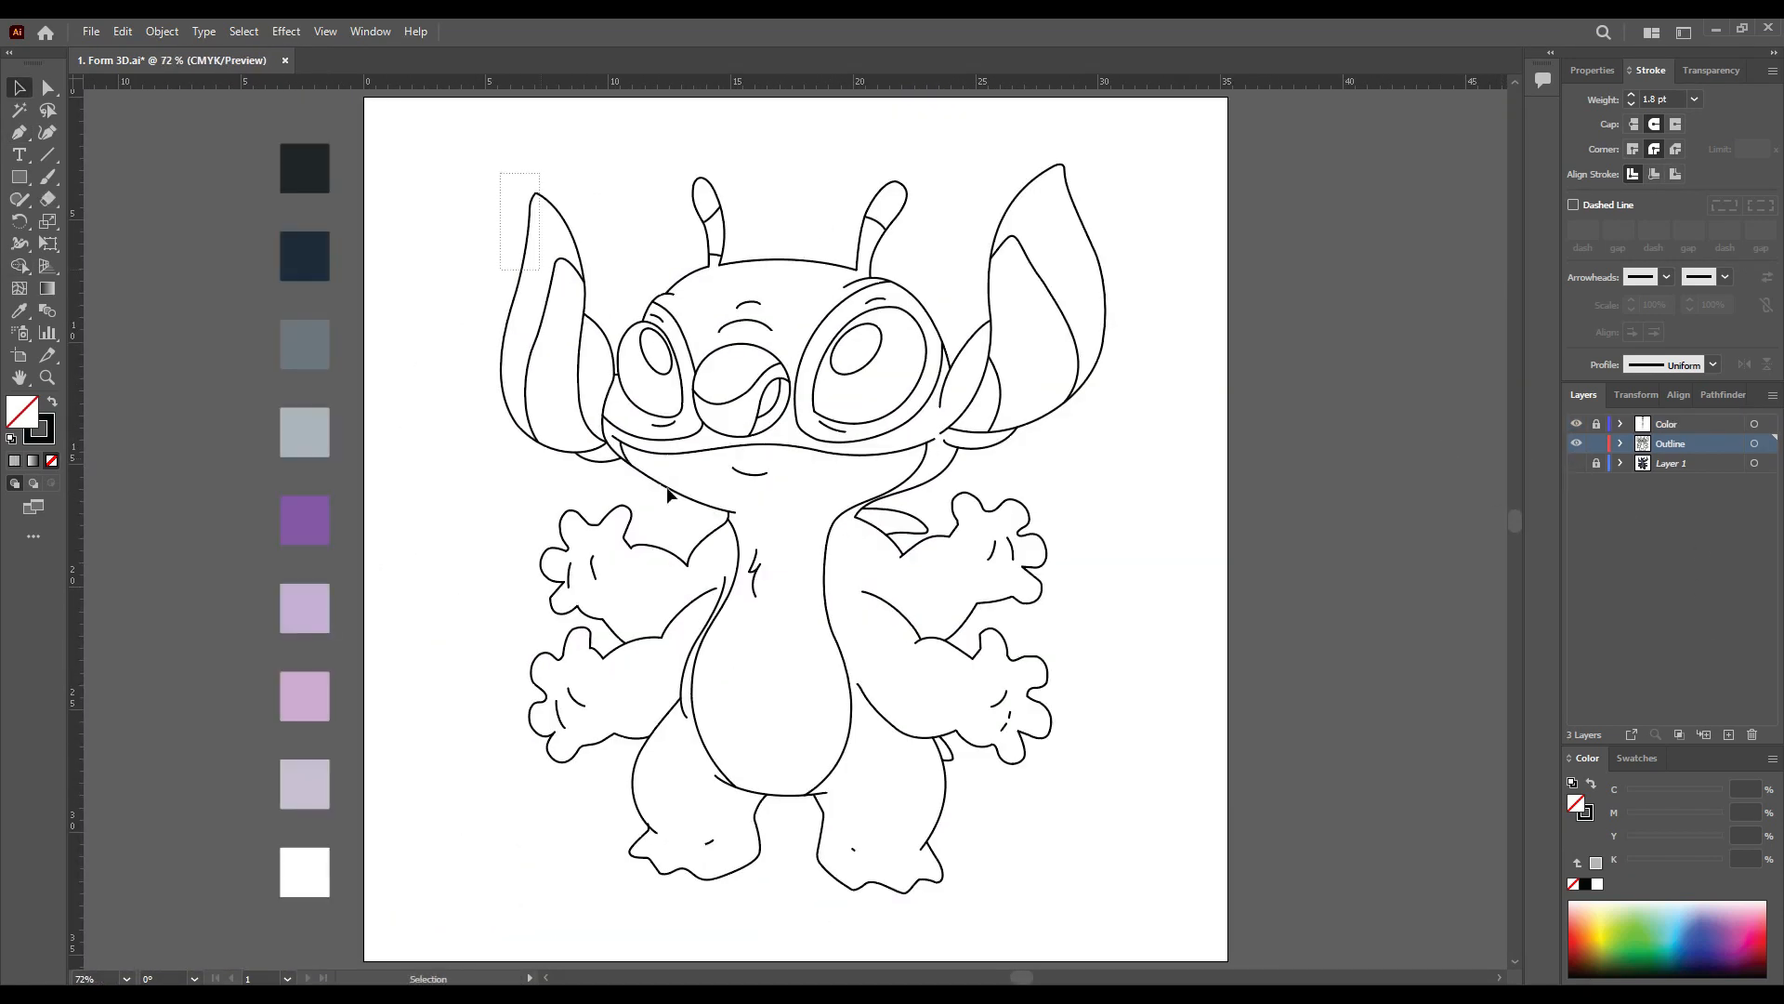
pyautogui.hotkey('ctrl', 'a')
pyautogui.click(1728, 734)
pyautogui.doubleClick(1681, 443)
pyautogui.write('Paint')
pyautogui.press('Return')
pyautogui.hotkey('ctrl', 'f')
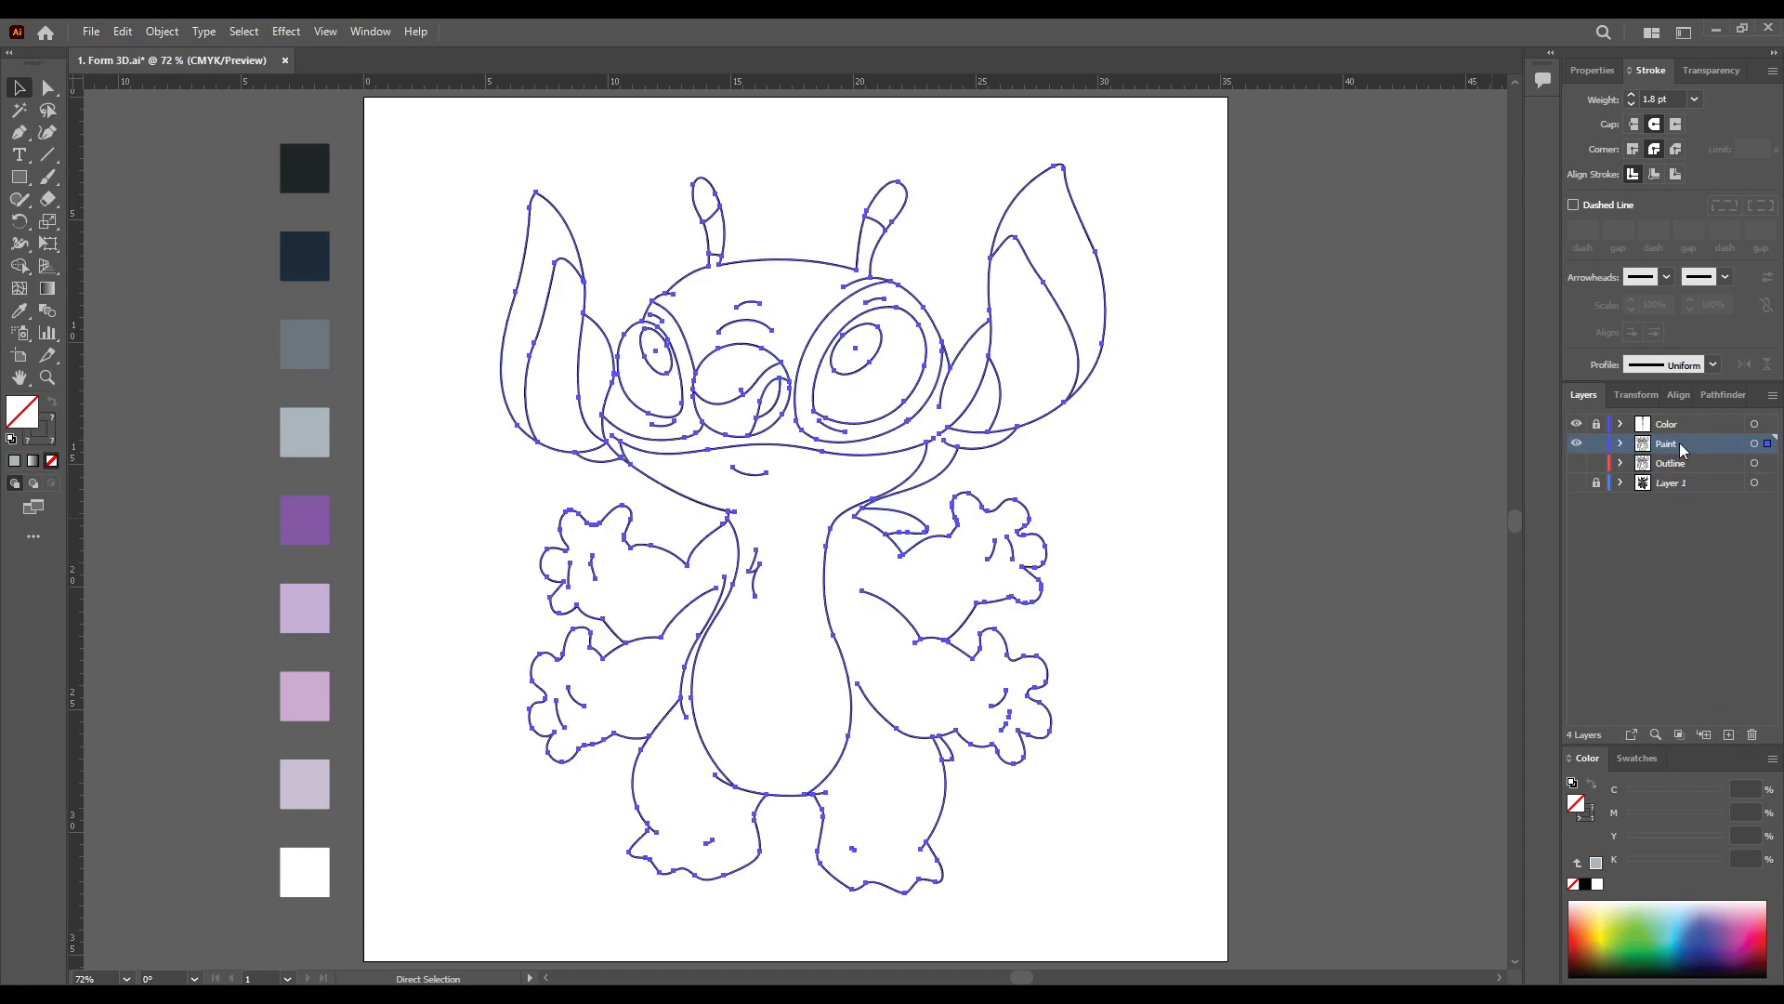
# Step: Convert the copied line art on the Paint layer into a Live Paint group
pyautogui.click(161, 31)
pyautogui.click(489, 615)
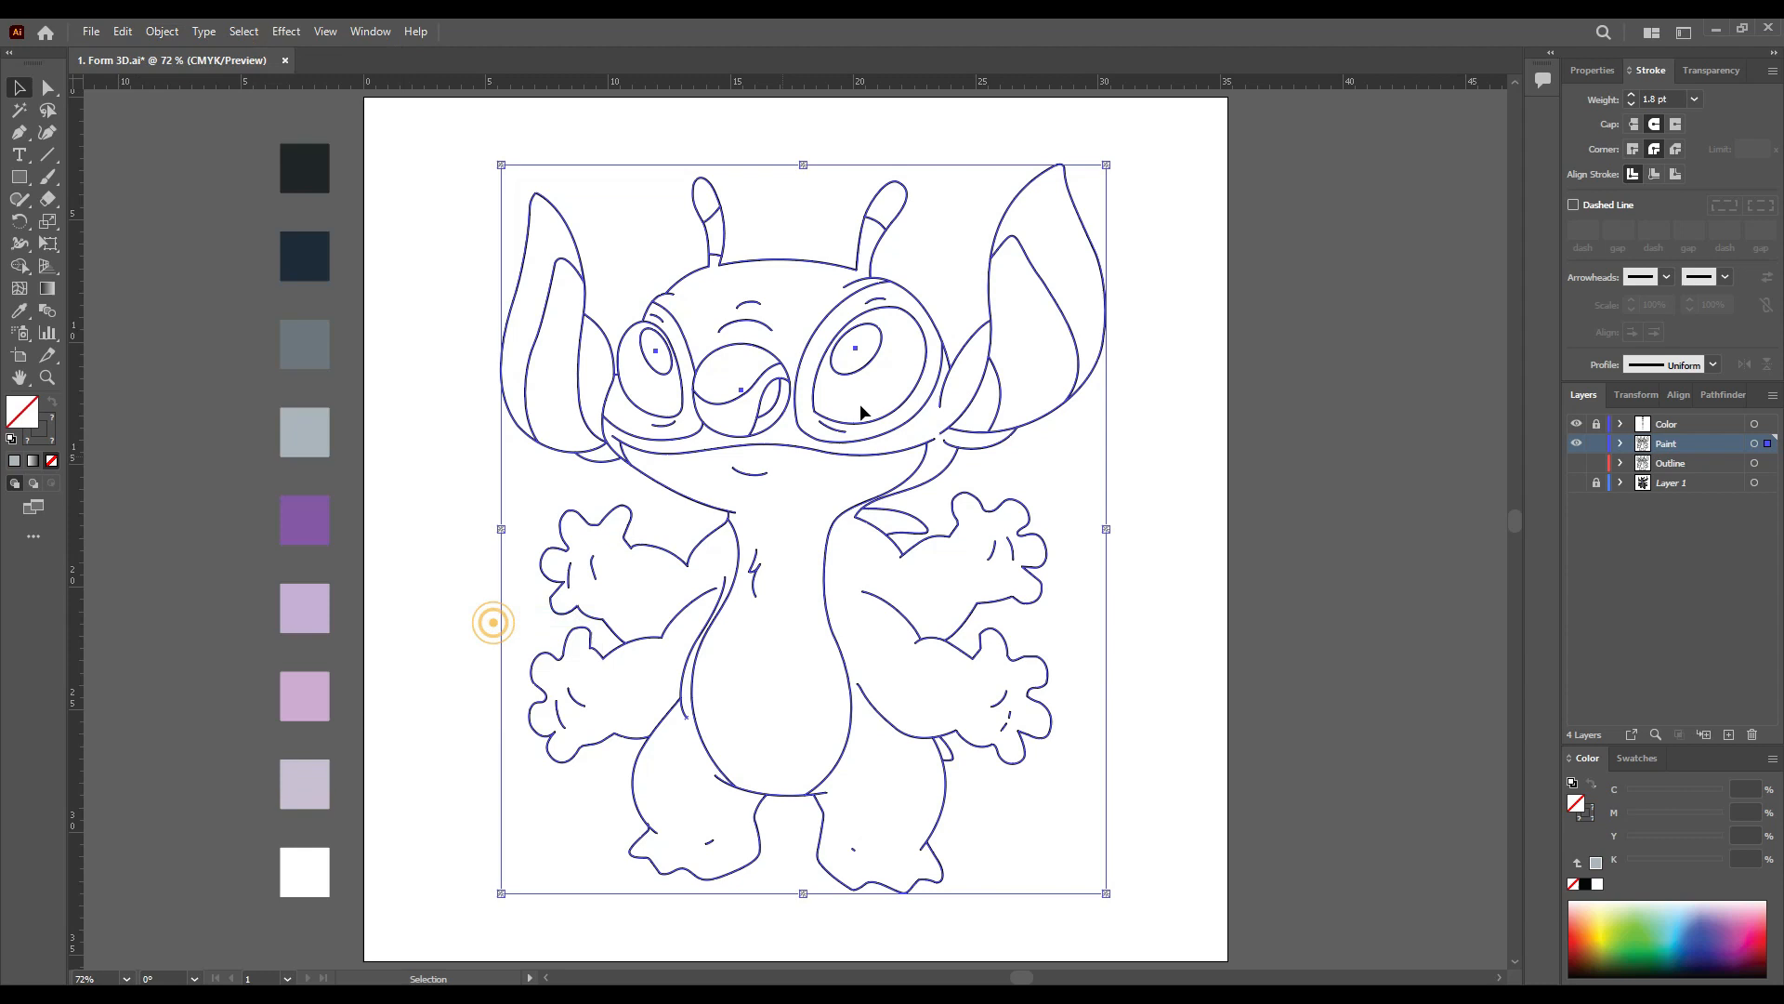
pyautogui.click(161, 316)
# Step: Fill the body, arms and legs with the near-black swatch using the Live Paint Bucket
pyautogui.press('k')
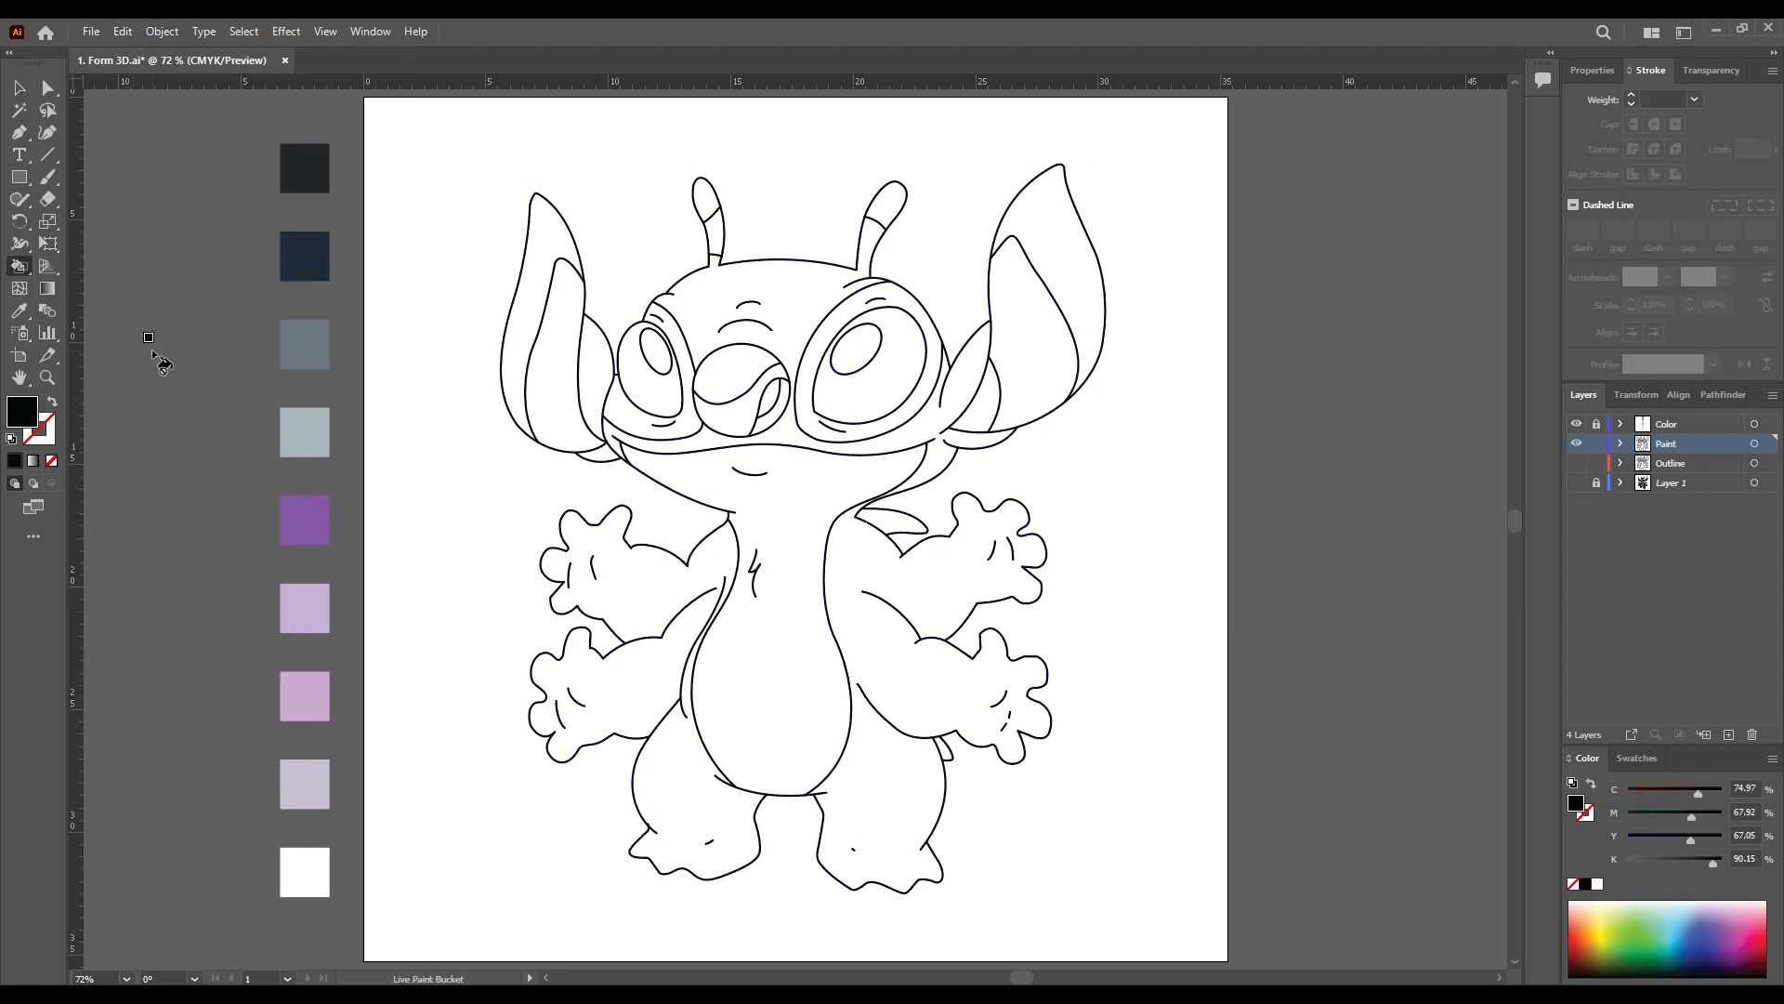
pyautogui.keyDown('alt'); pyautogui.click(303, 171); pyautogui.keyUp('alt')
pyautogui.click(859, 576)
pyautogui.click(644, 557)
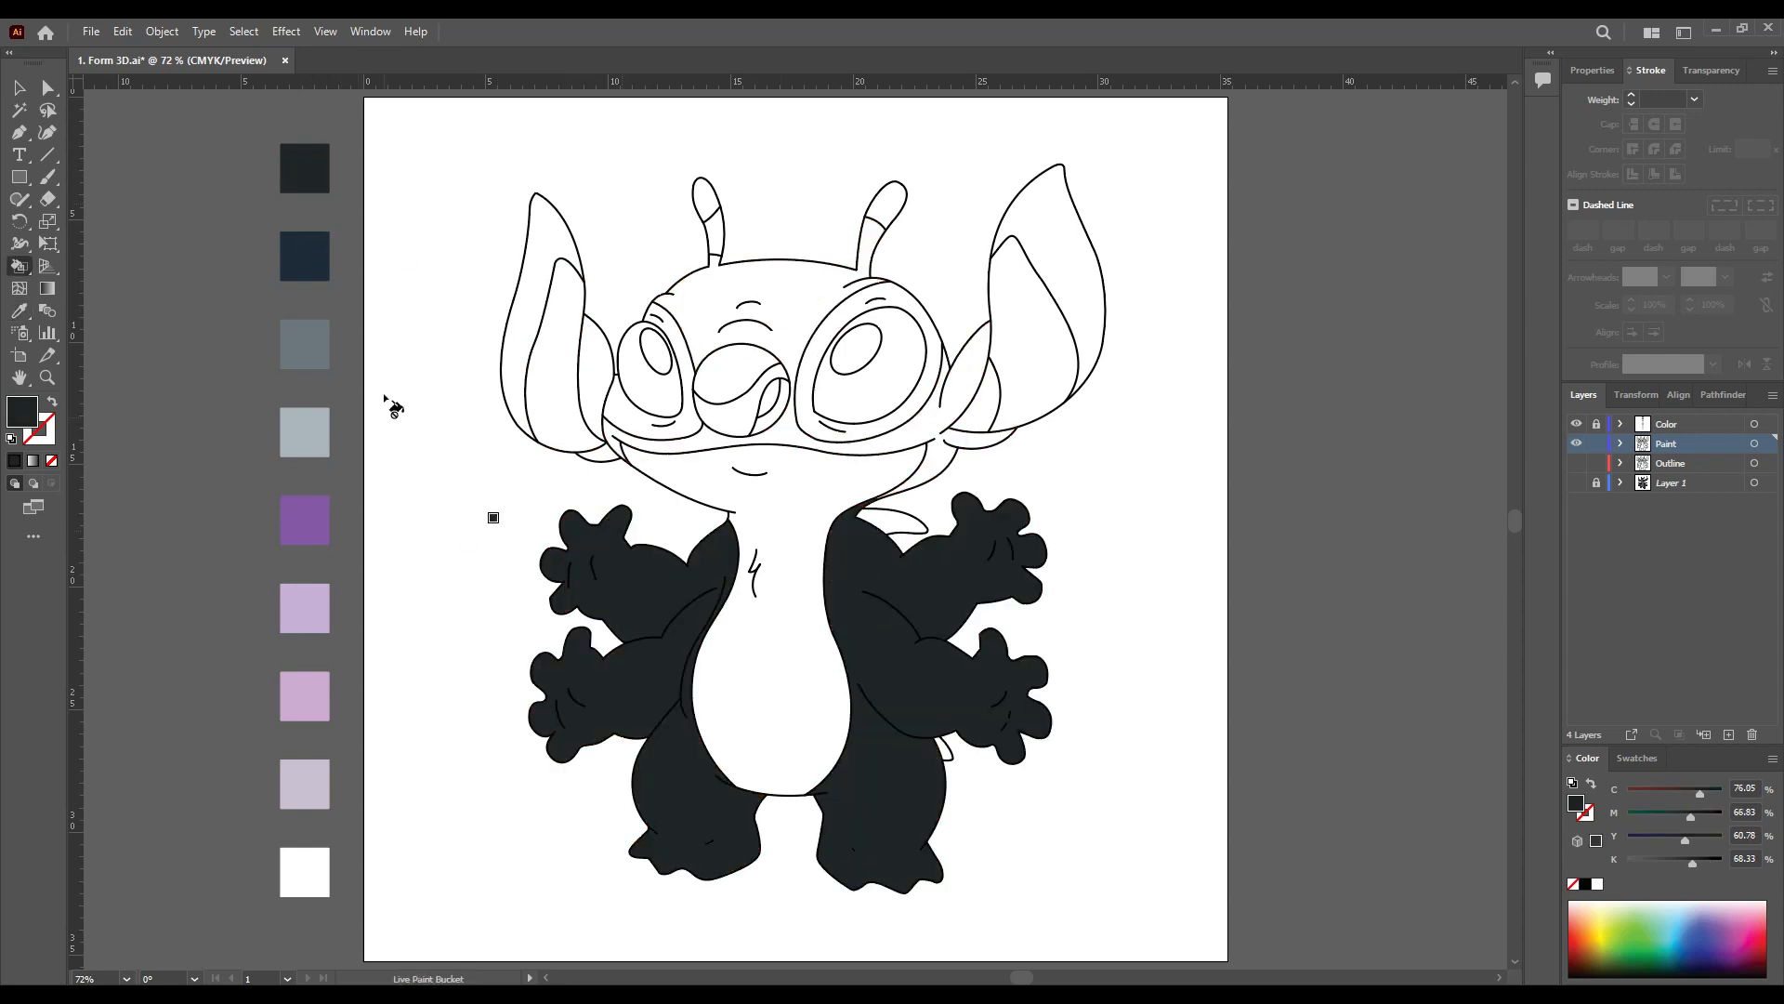
# Step: Fill the ear bases, head, antenna bases and eyeballs with the same near-black color
pyautogui.click(973, 395)
pyautogui.click(582, 356)
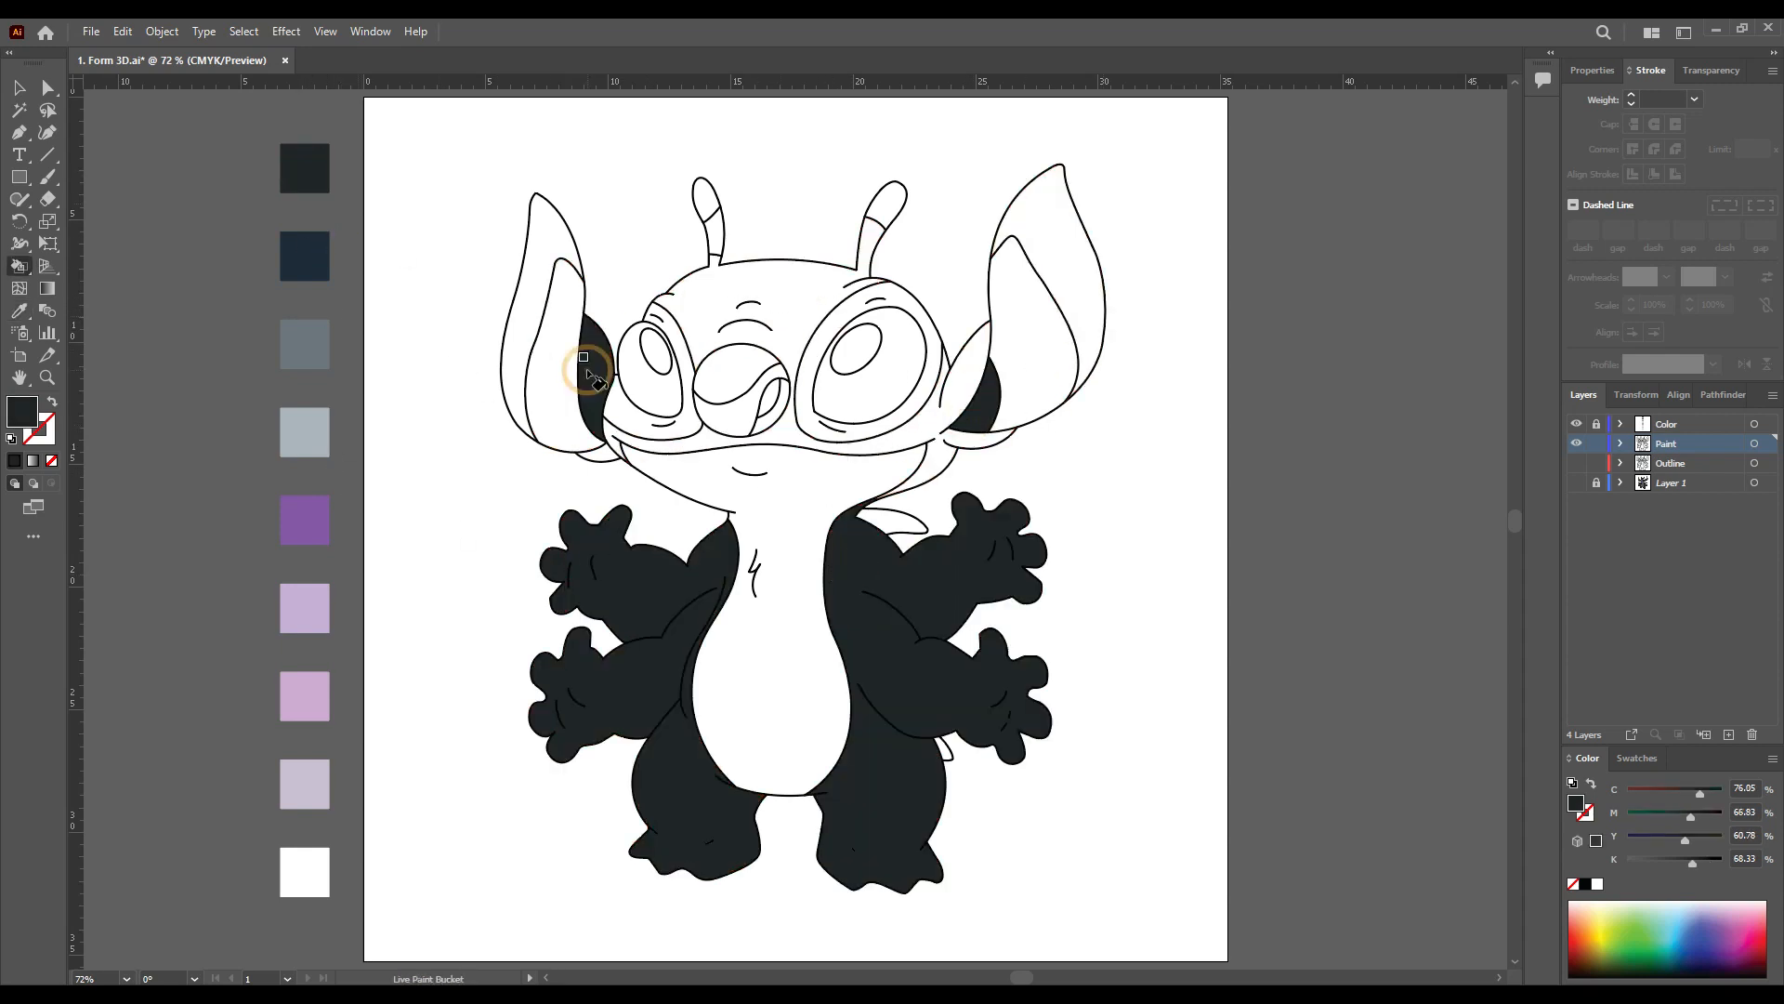
pyautogui.click(979, 443)
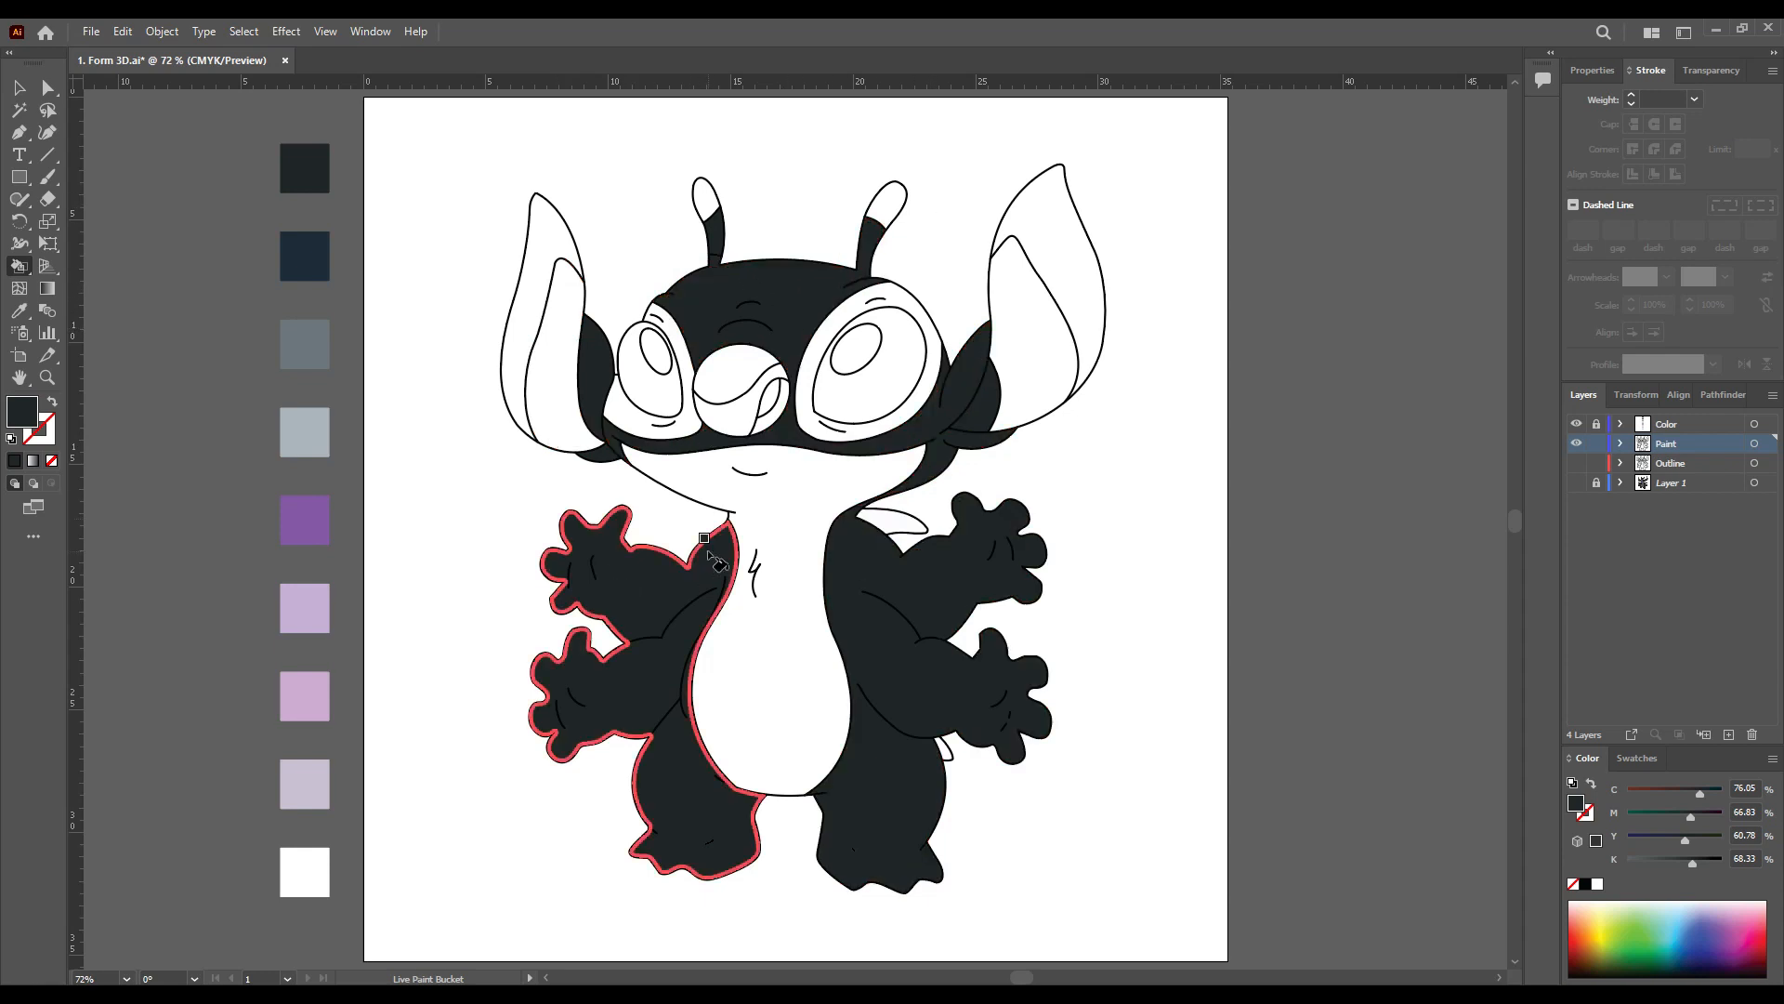
pyautogui.click(854, 382)
pyautogui.click(644, 390)
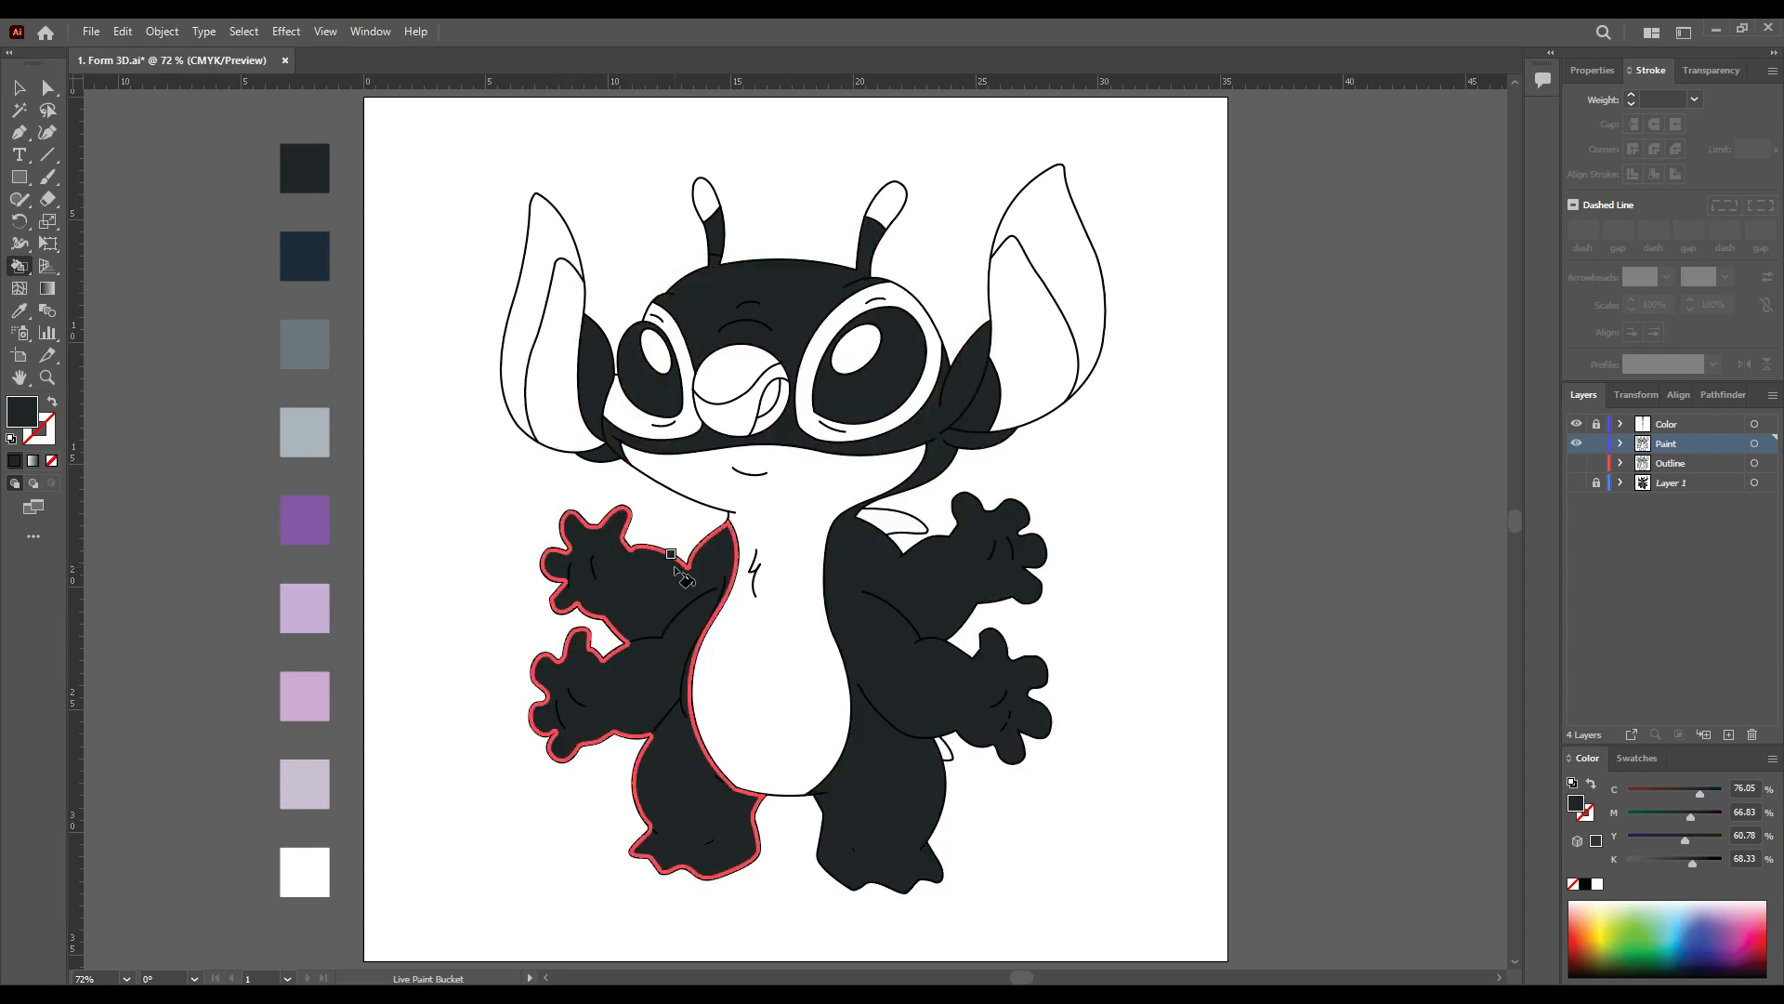
# Step: Fill both inner ears with the dark navy swatch and both outer ears with the slate gray swatch
pyautogui.keyDown('alt'); pyautogui.click(305, 256); pyautogui.keyUp('alt')
pyautogui.click(555, 349)
pyautogui.click(1039, 339)
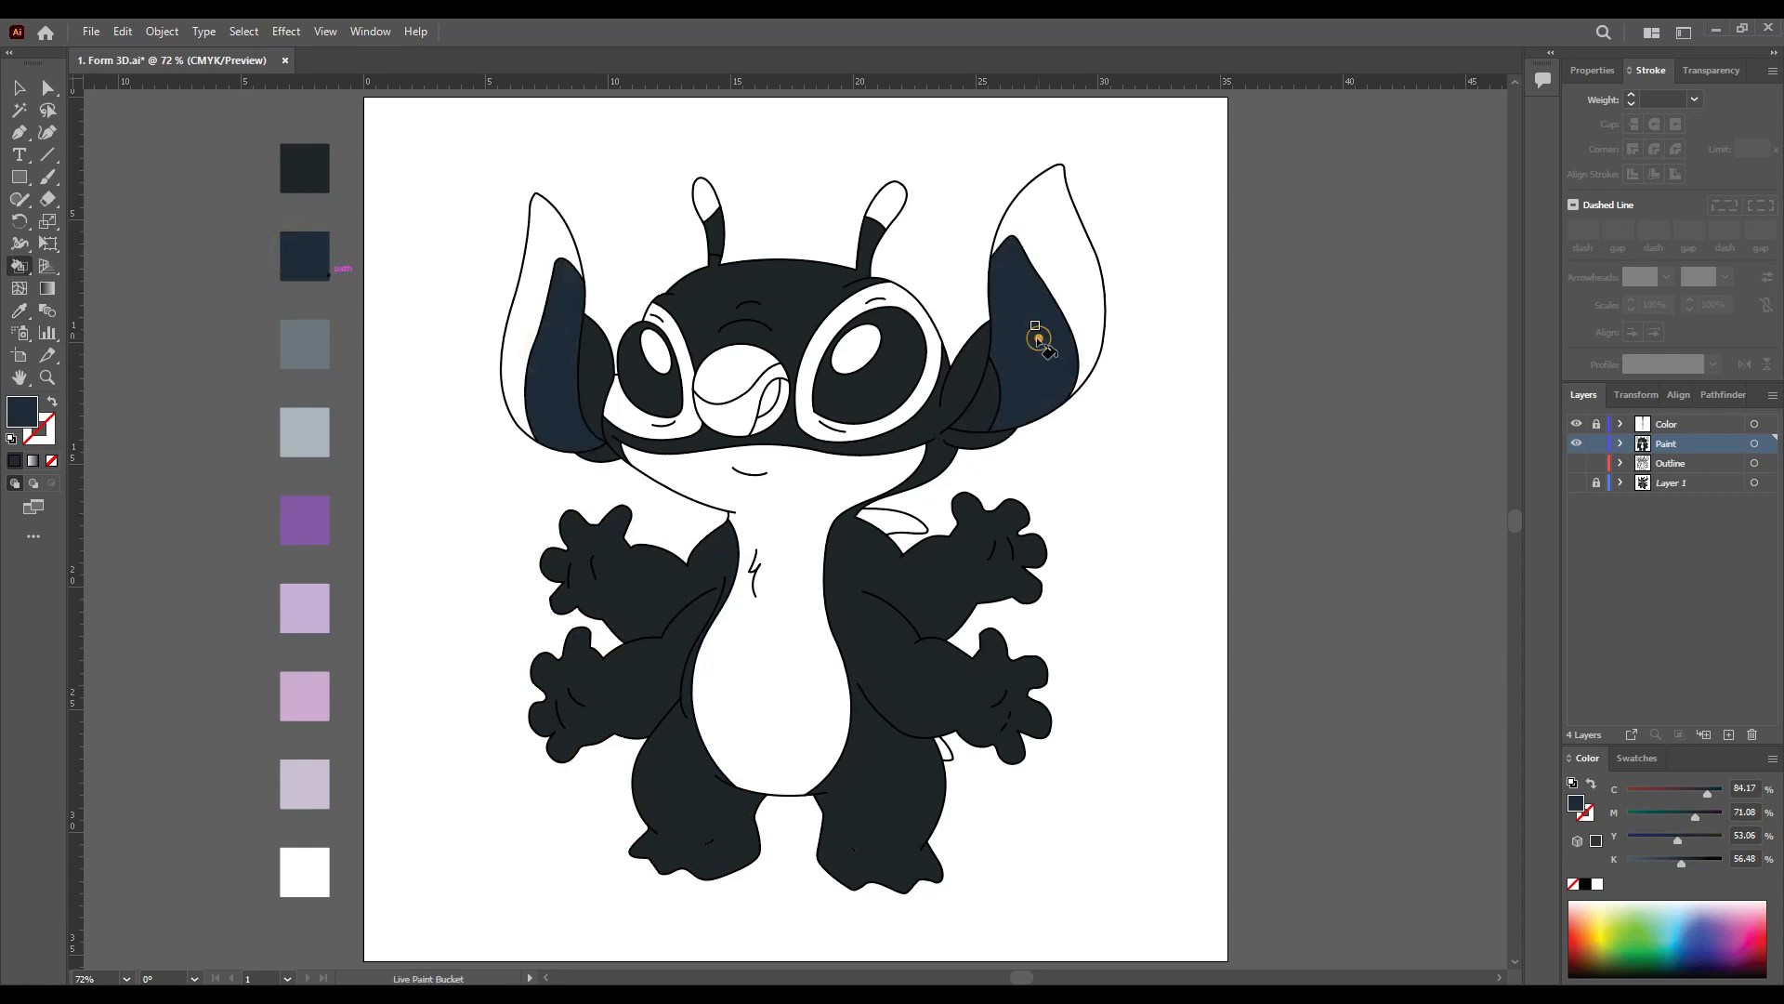
pyautogui.keyDown('alt'); pyautogui.click(305, 344); pyautogui.keyUp('alt')
pyautogui.click(525, 307)
pyautogui.click(1081, 279)
# Step: Fill the patches around both eyes with the light blue-gray swatch
pyautogui.keyDown('alt'); pyautogui.click(304, 432); pyautogui.keyUp('alt')
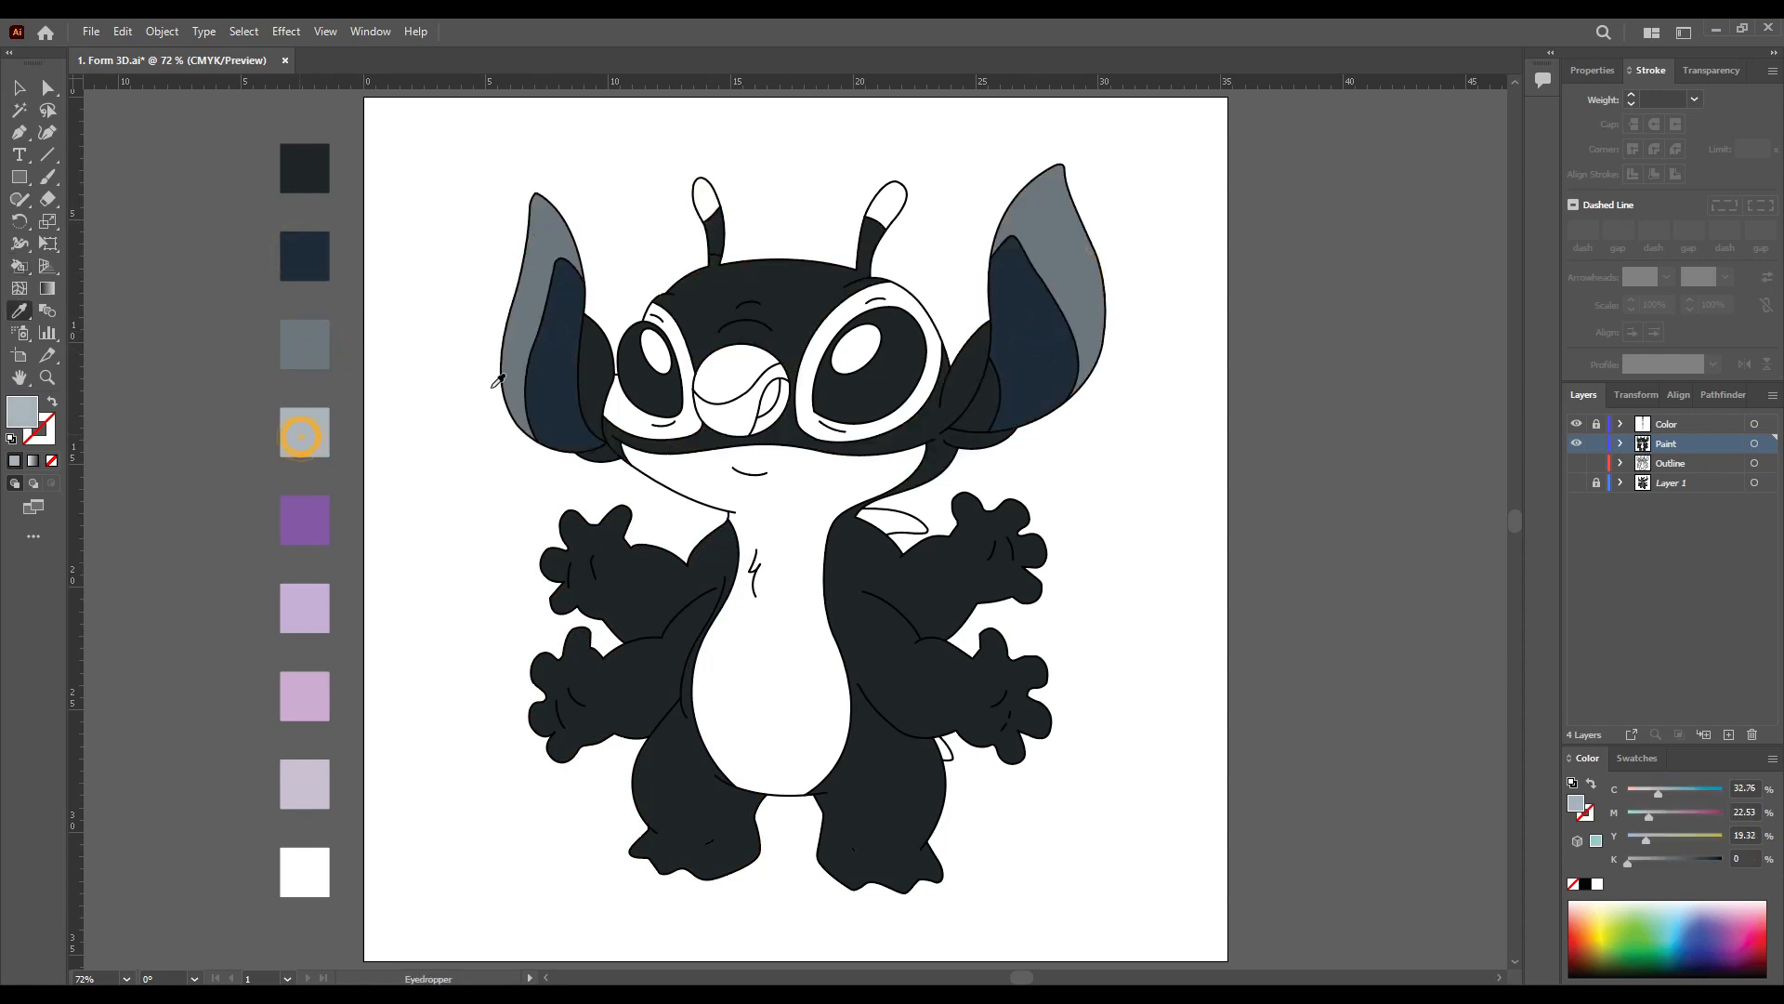
pyautogui.click(686, 336)
pyautogui.click(844, 310)
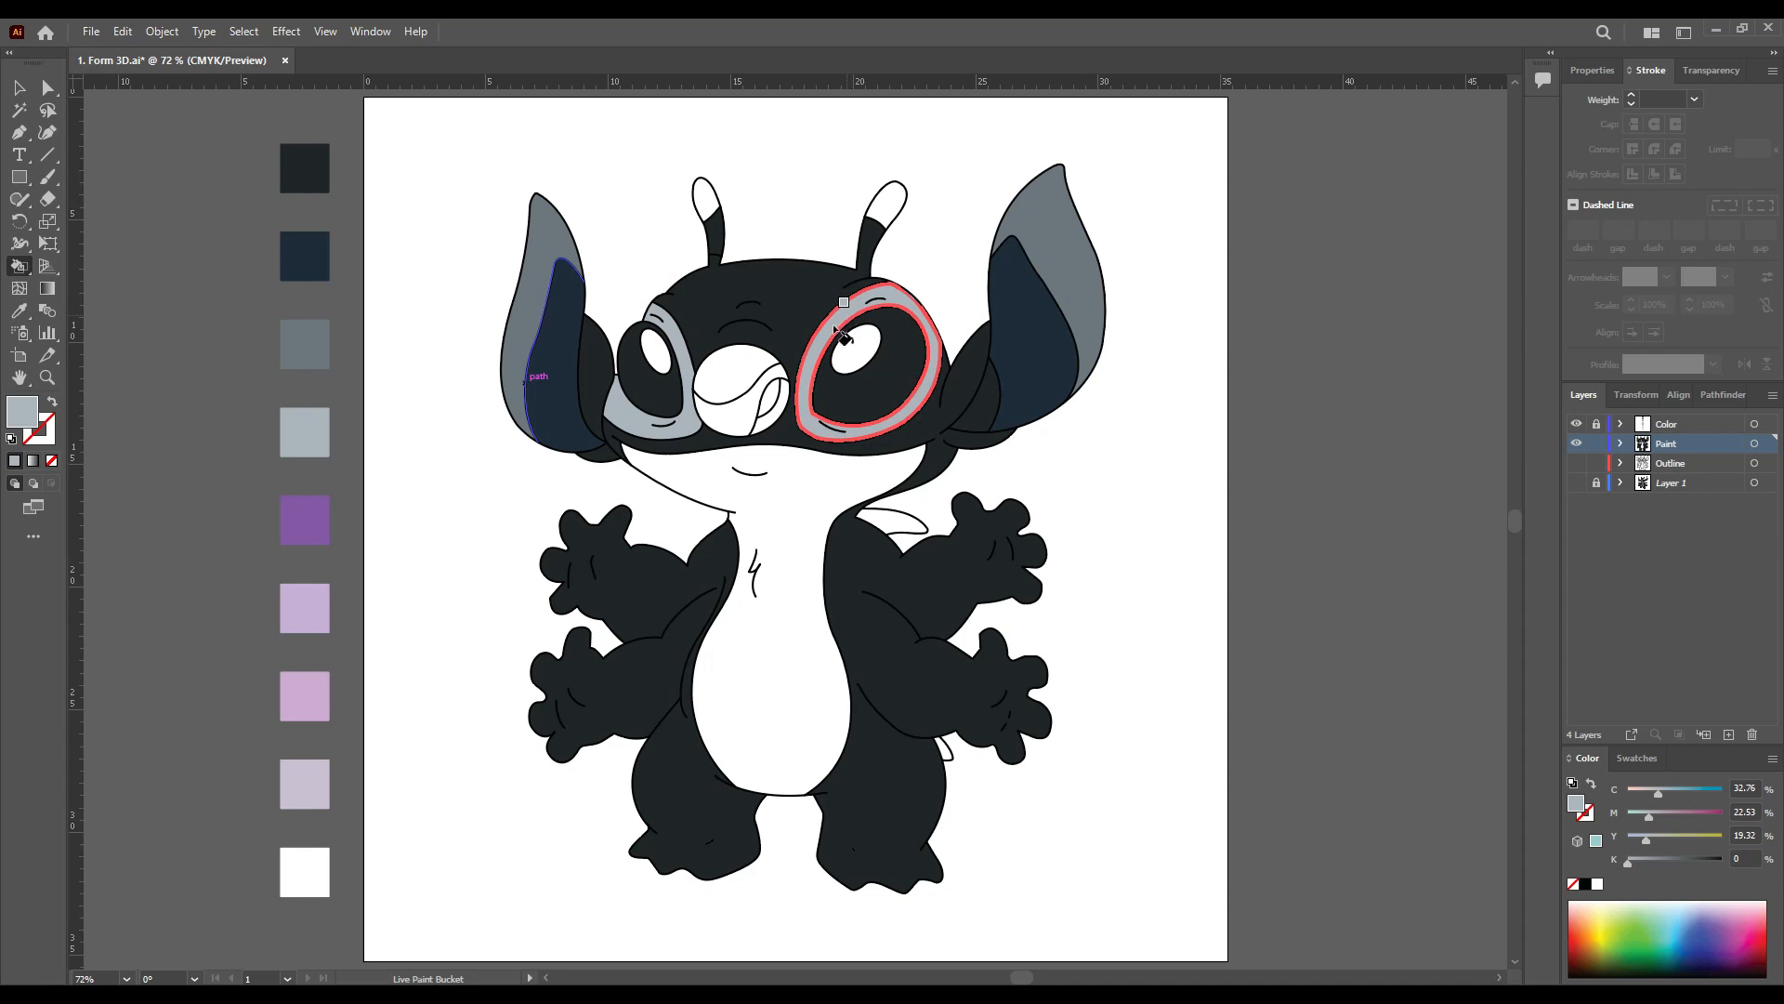
# Step: Fill the nose's upper part and nostril with purple and its remaining areas with light lilac
pyautogui.keyDown('alt'); pyautogui.click(305, 520); pyautogui.keyUp('alt')
pyautogui.click(738, 377)
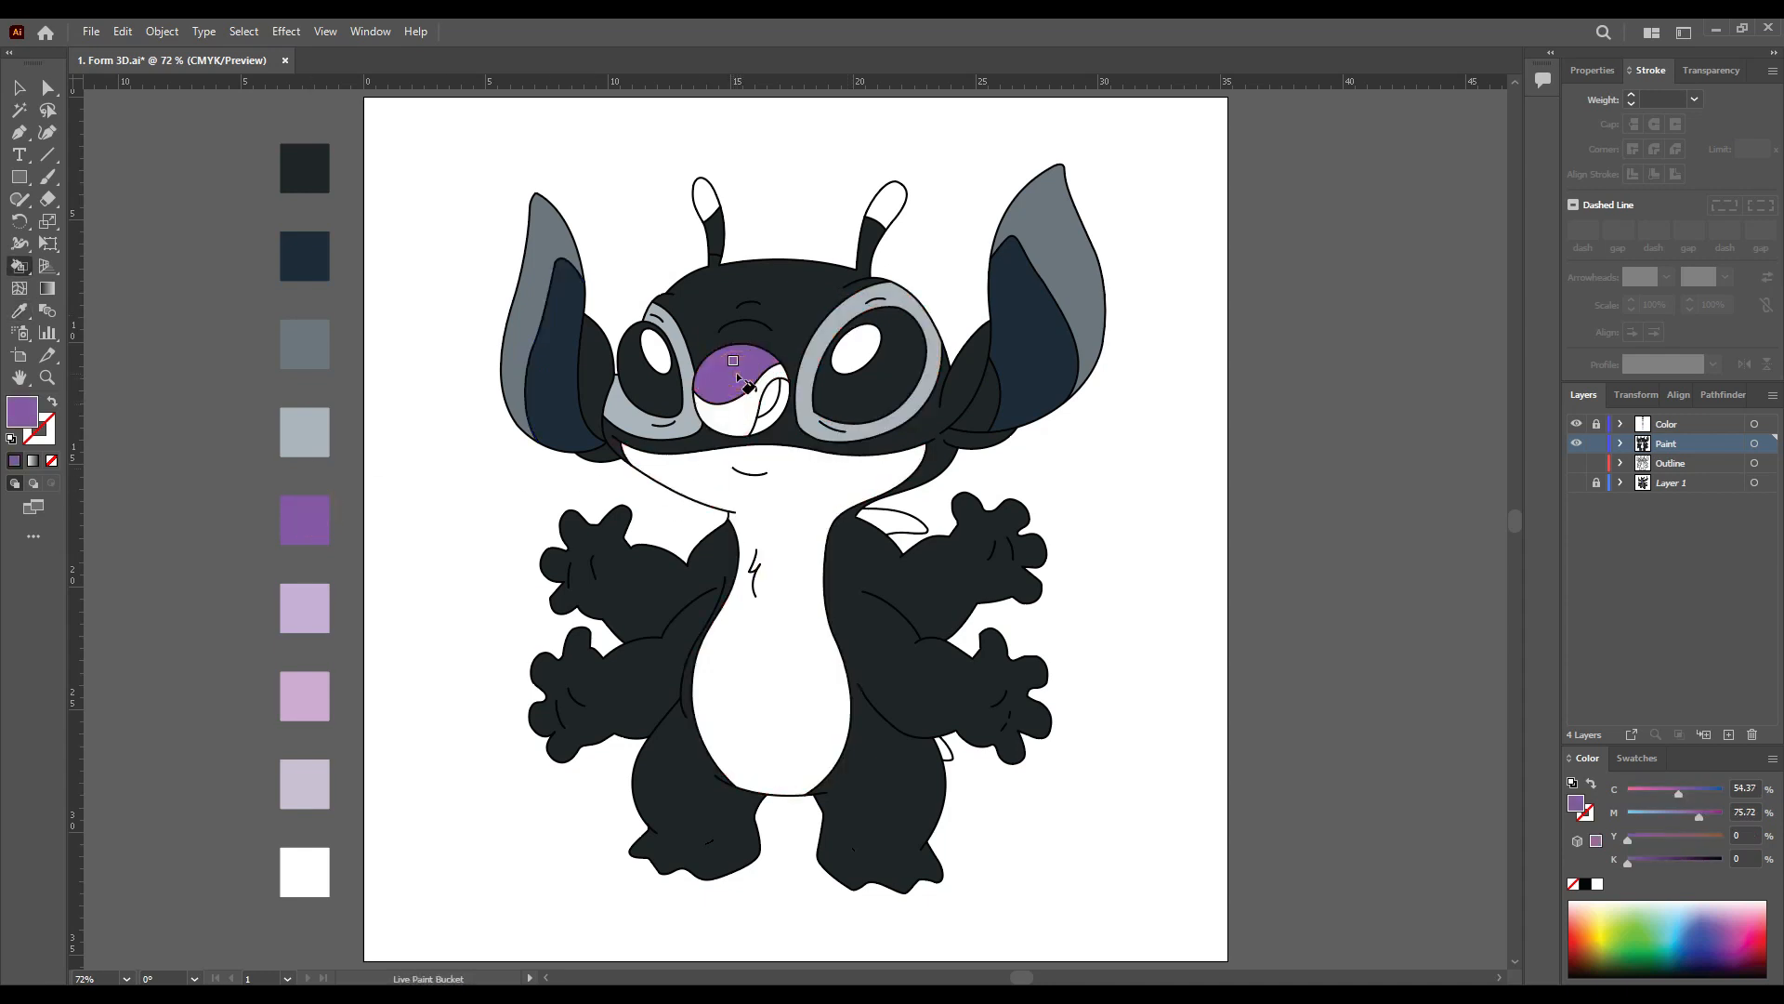
pyautogui.keyDown('alt'); pyautogui.click(305, 609); pyautogui.keyUp('alt')
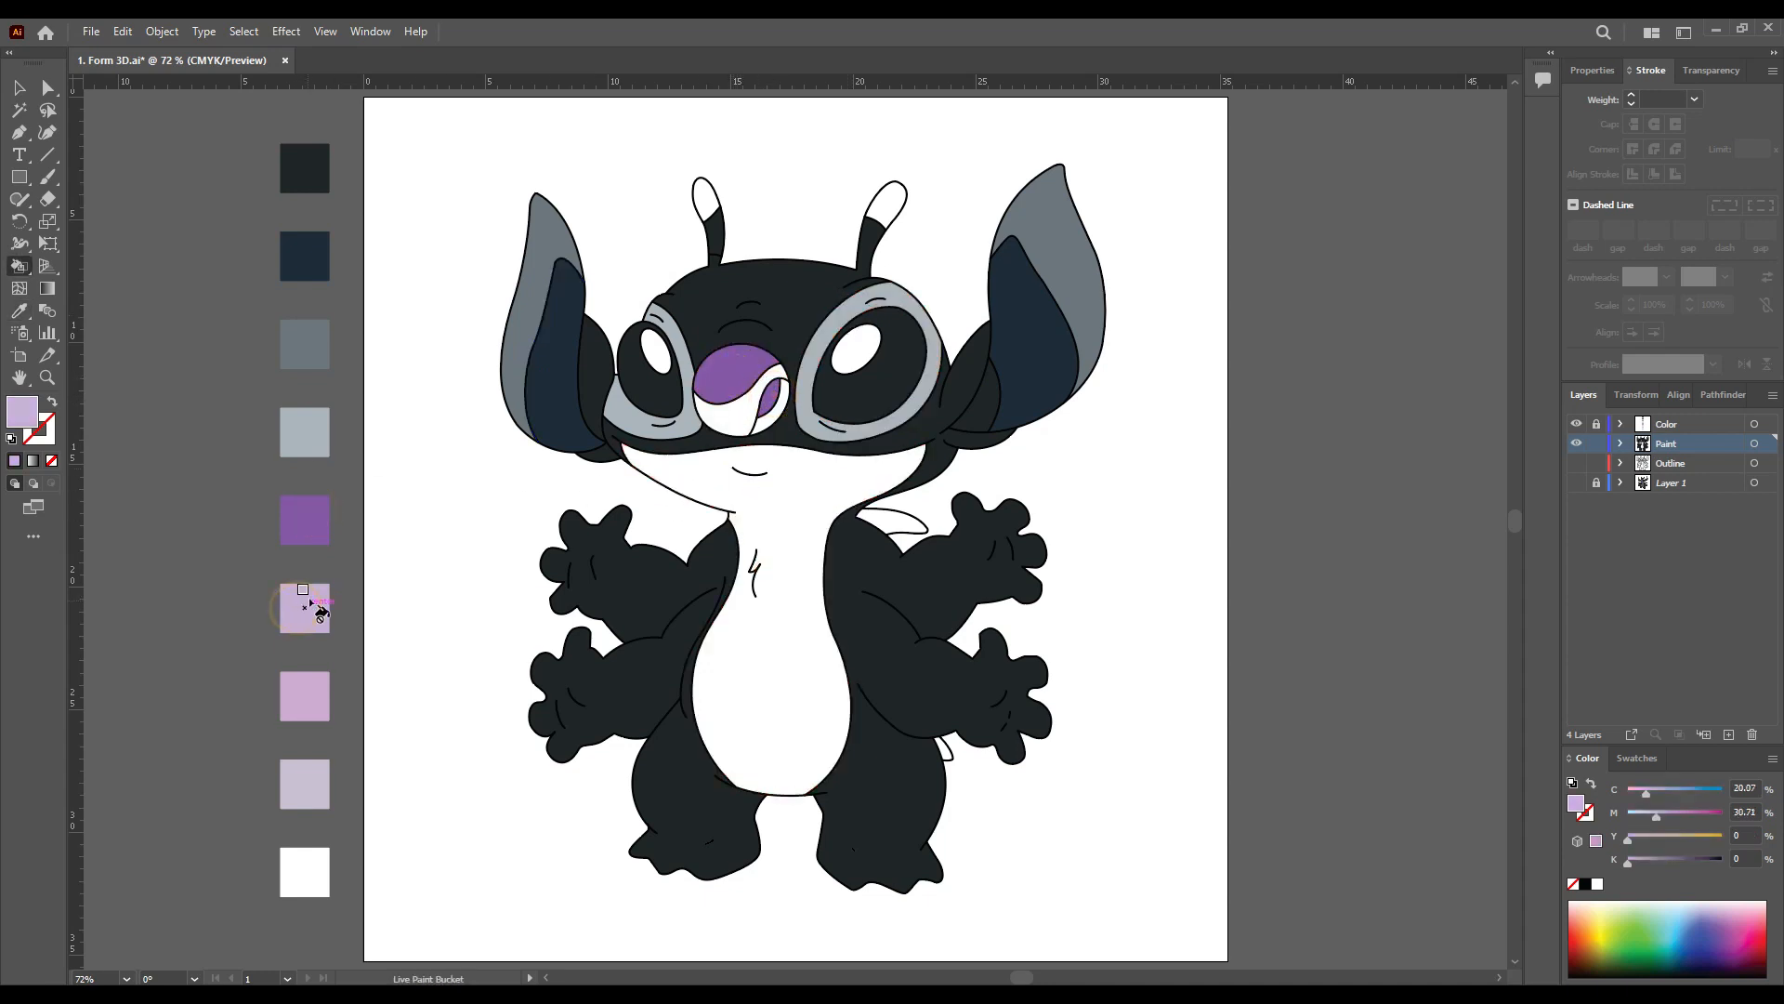
pyautogui.click(727, 418)
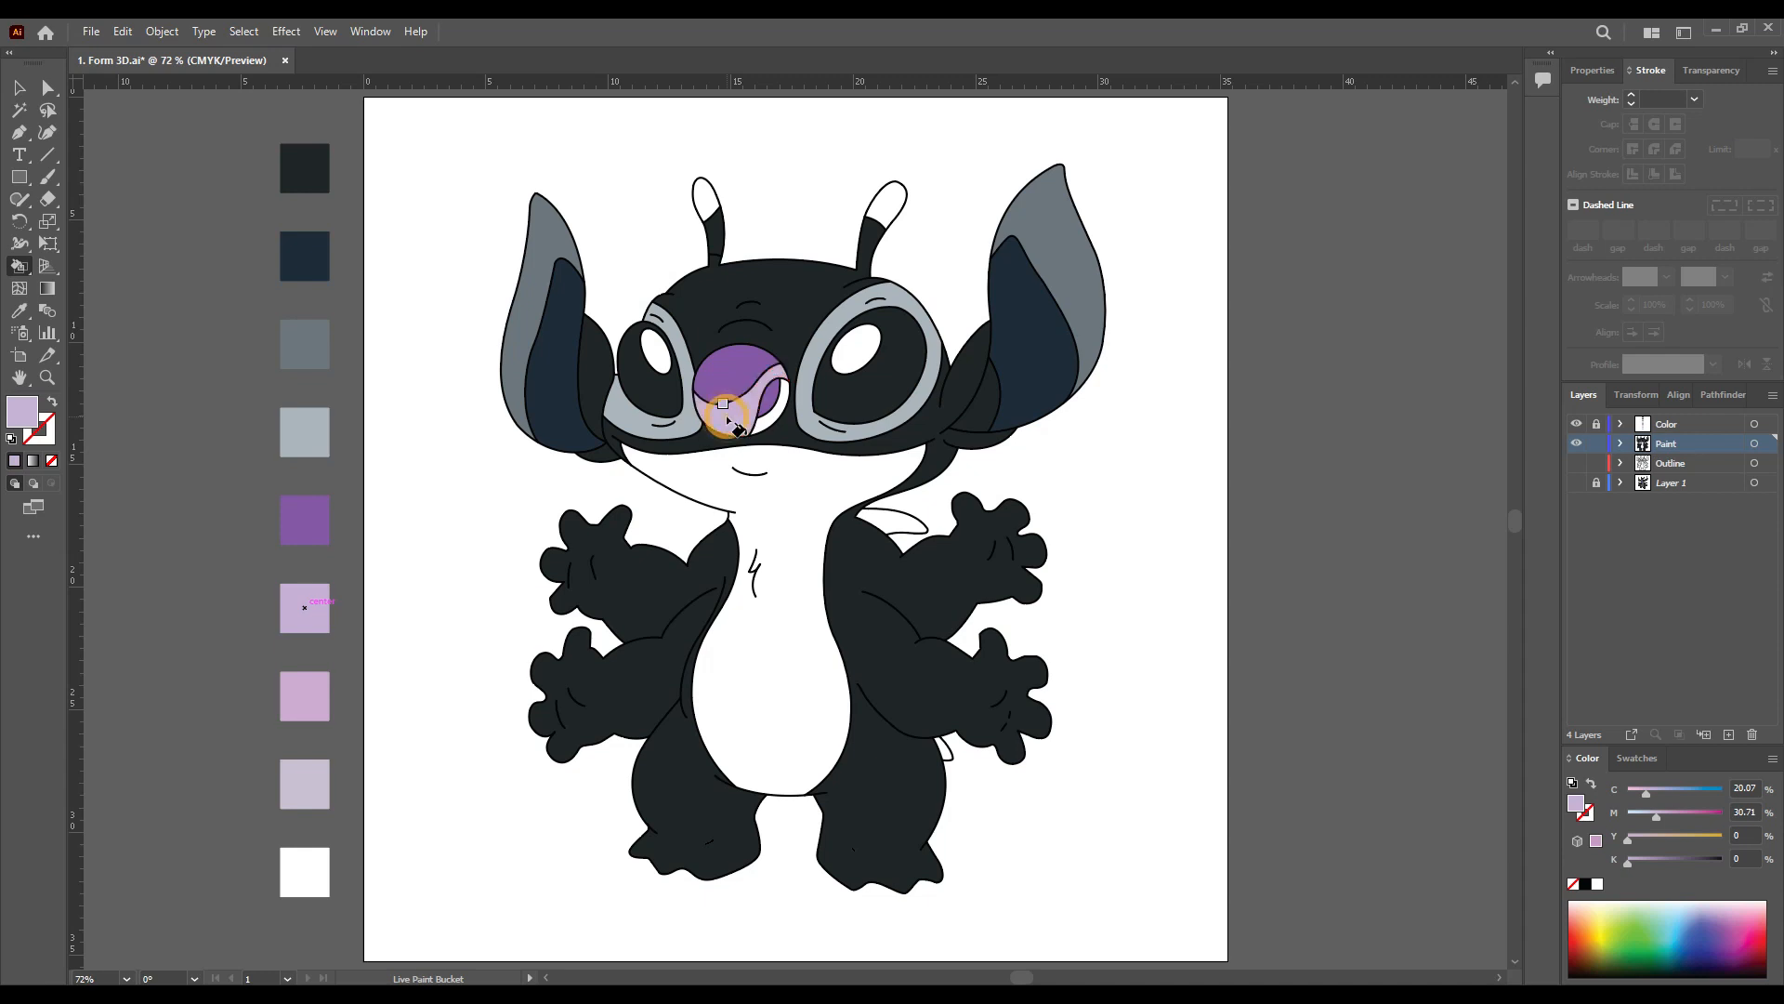
pyautogui.keyDown('alt'); pyautogui.click(306, 780); pyautogui.keyUp('alt')
pyautogui.click(770, 419)
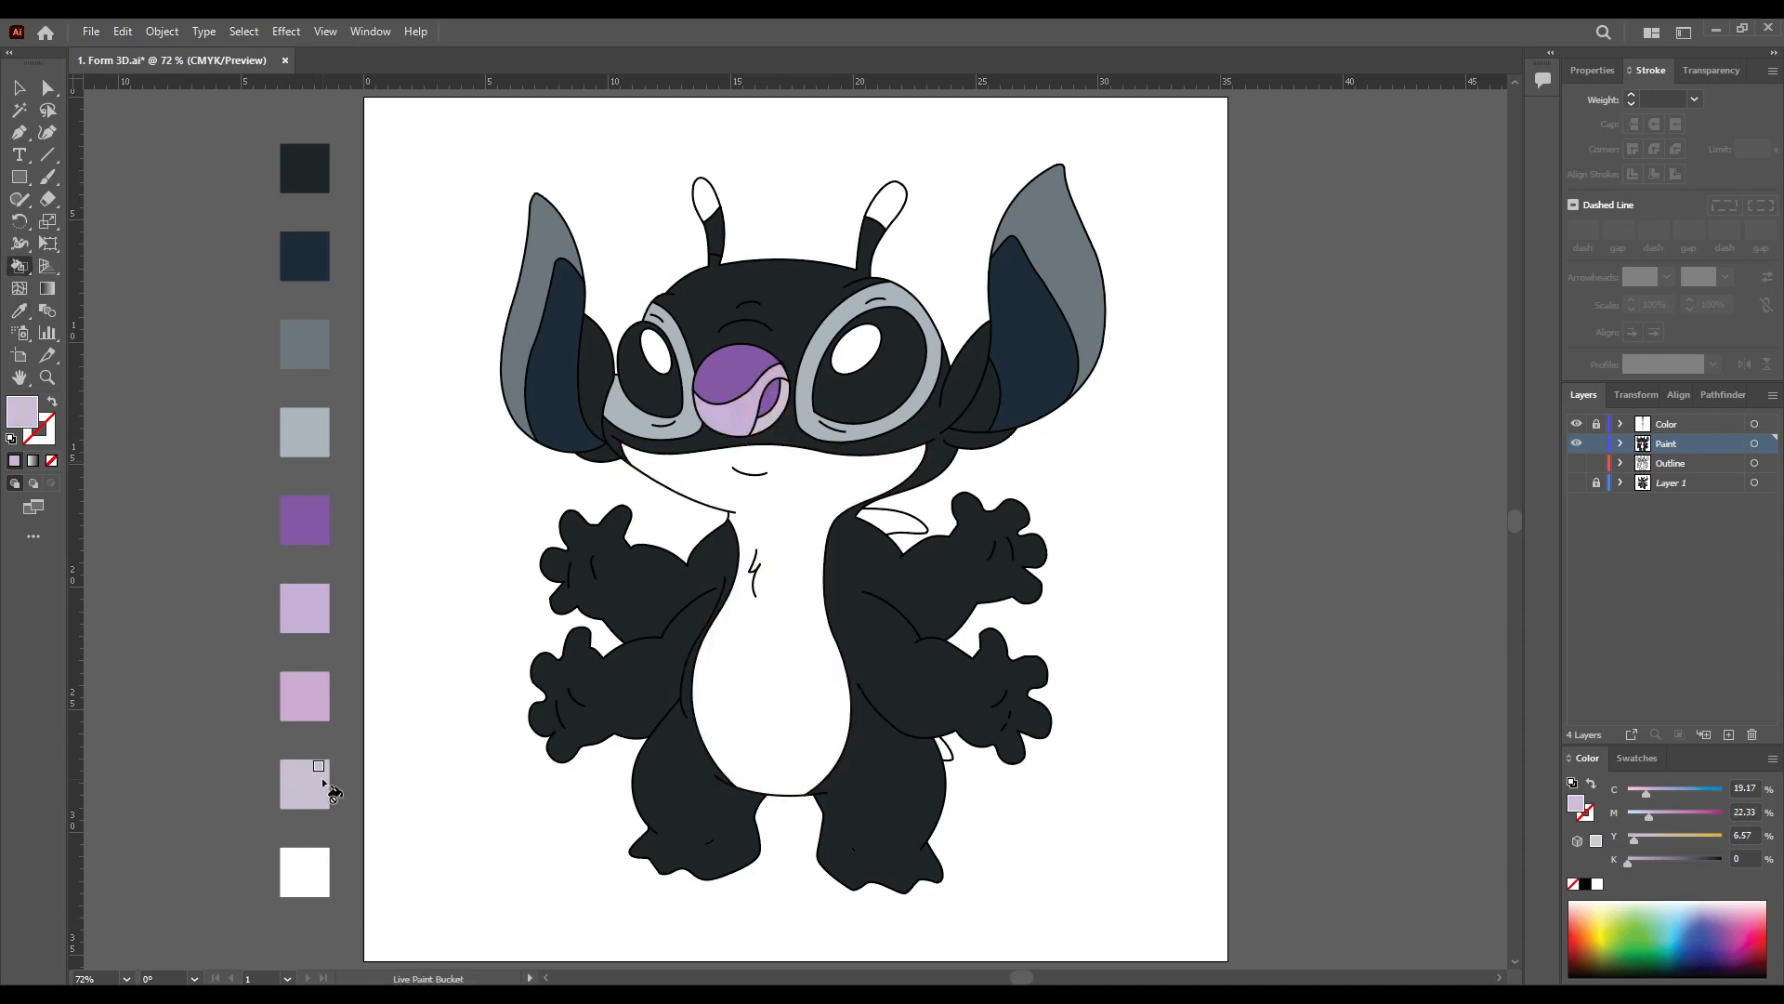
pyautogui.keyDown('alt'); pyautogui.click(305, 695); pyautogui.keyUp('alt')
pyautogui.click(786, 674)
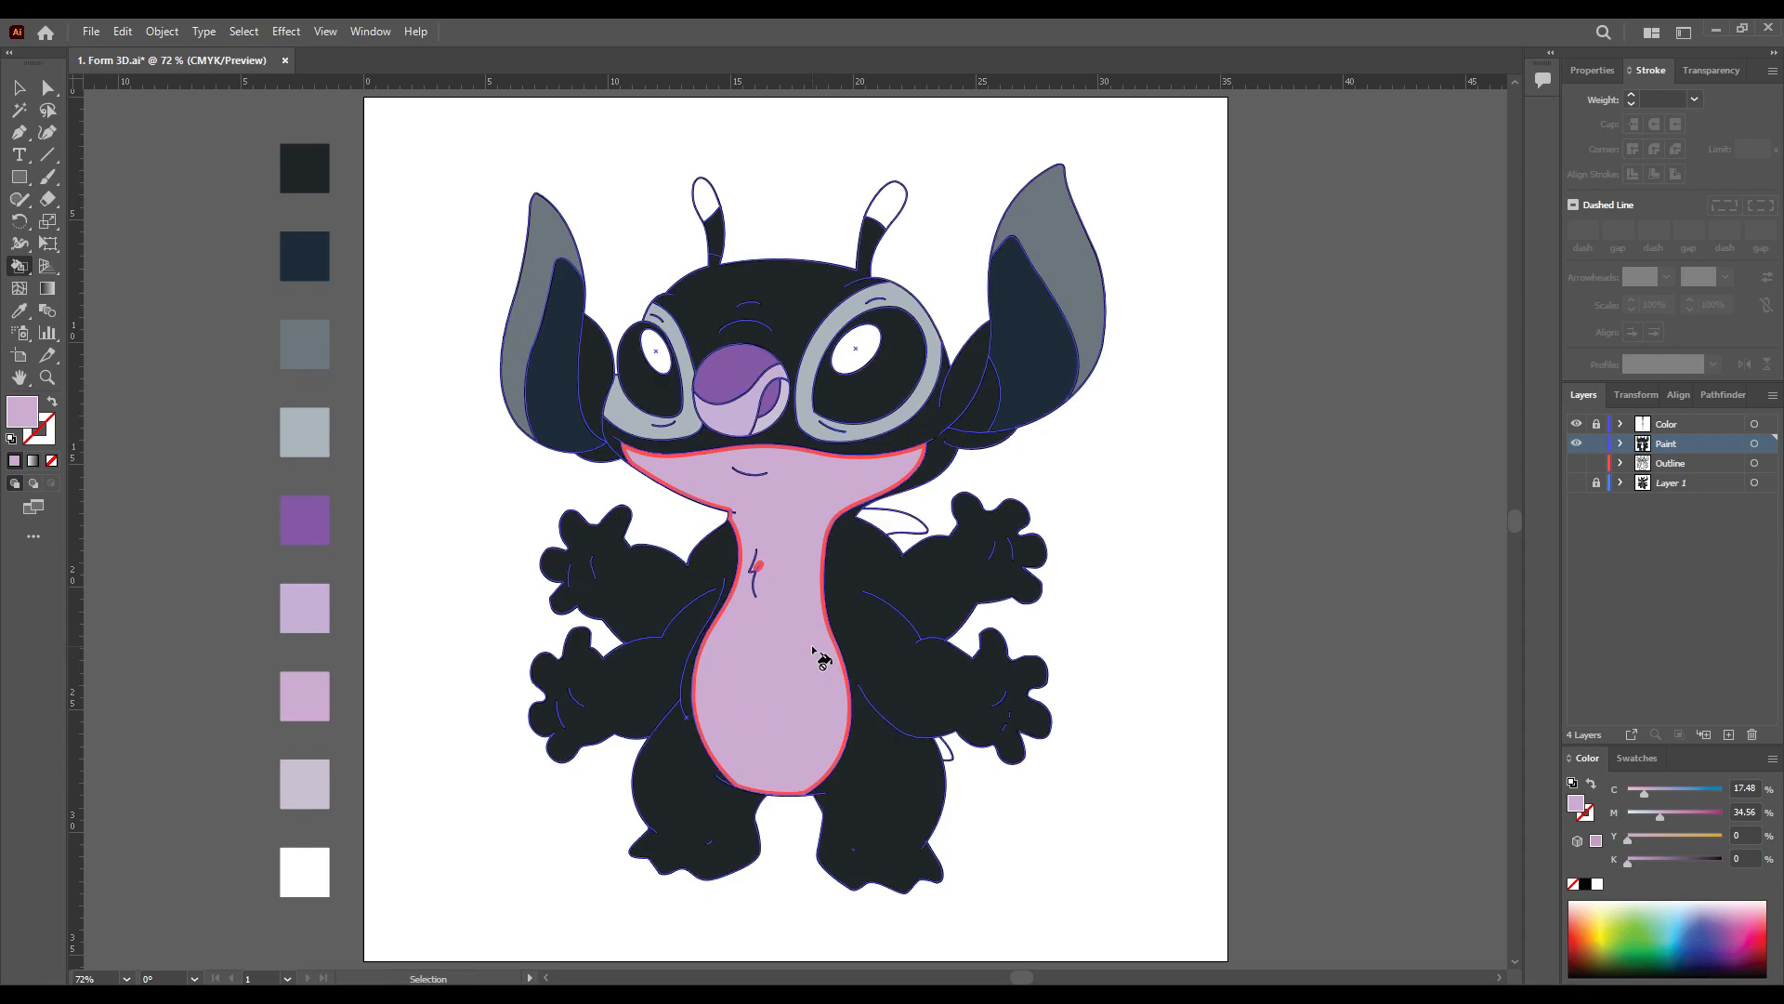
pyautogui.hotkey('ctrl', 'z')
# Step: Fill the face and belly patch, antenna tips and back spines with pale gray-lilac, and the eye highlights with white
pyautogui.keyDown('alt'); pyautogui.click(311, 760); pyautogui.keyUp('alt')
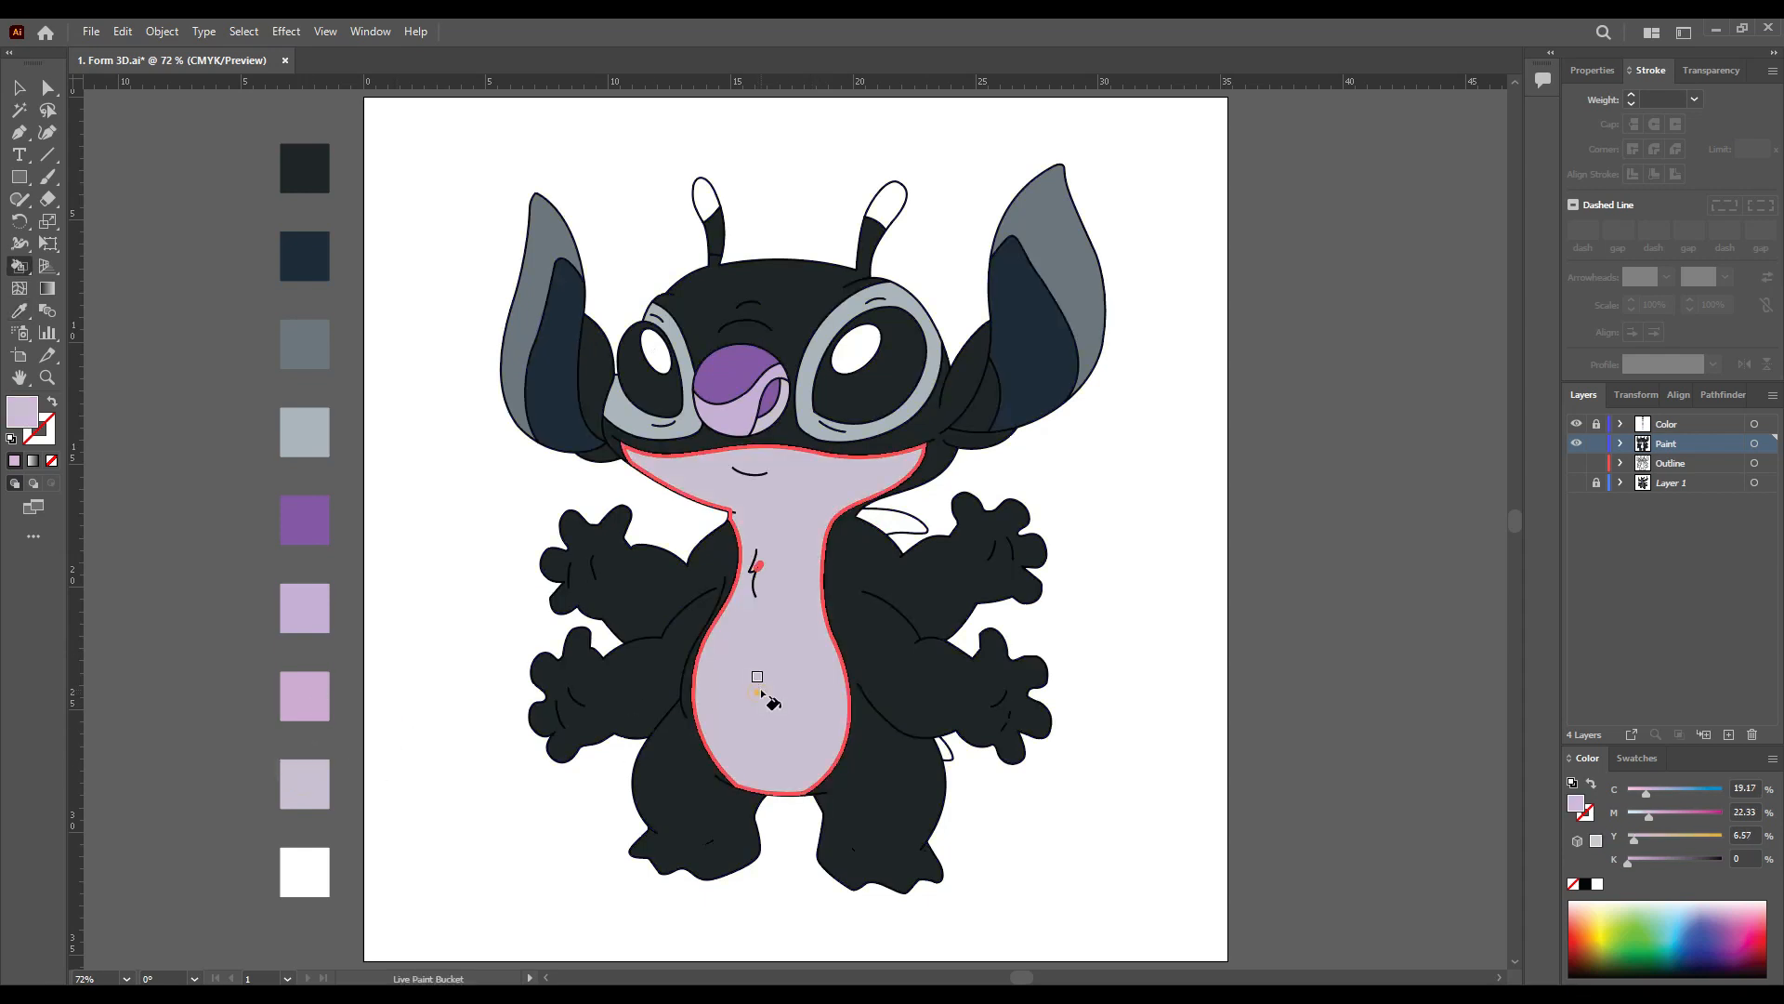
pyautogui.click(756, 685)
pyautogui.click(877, 200)
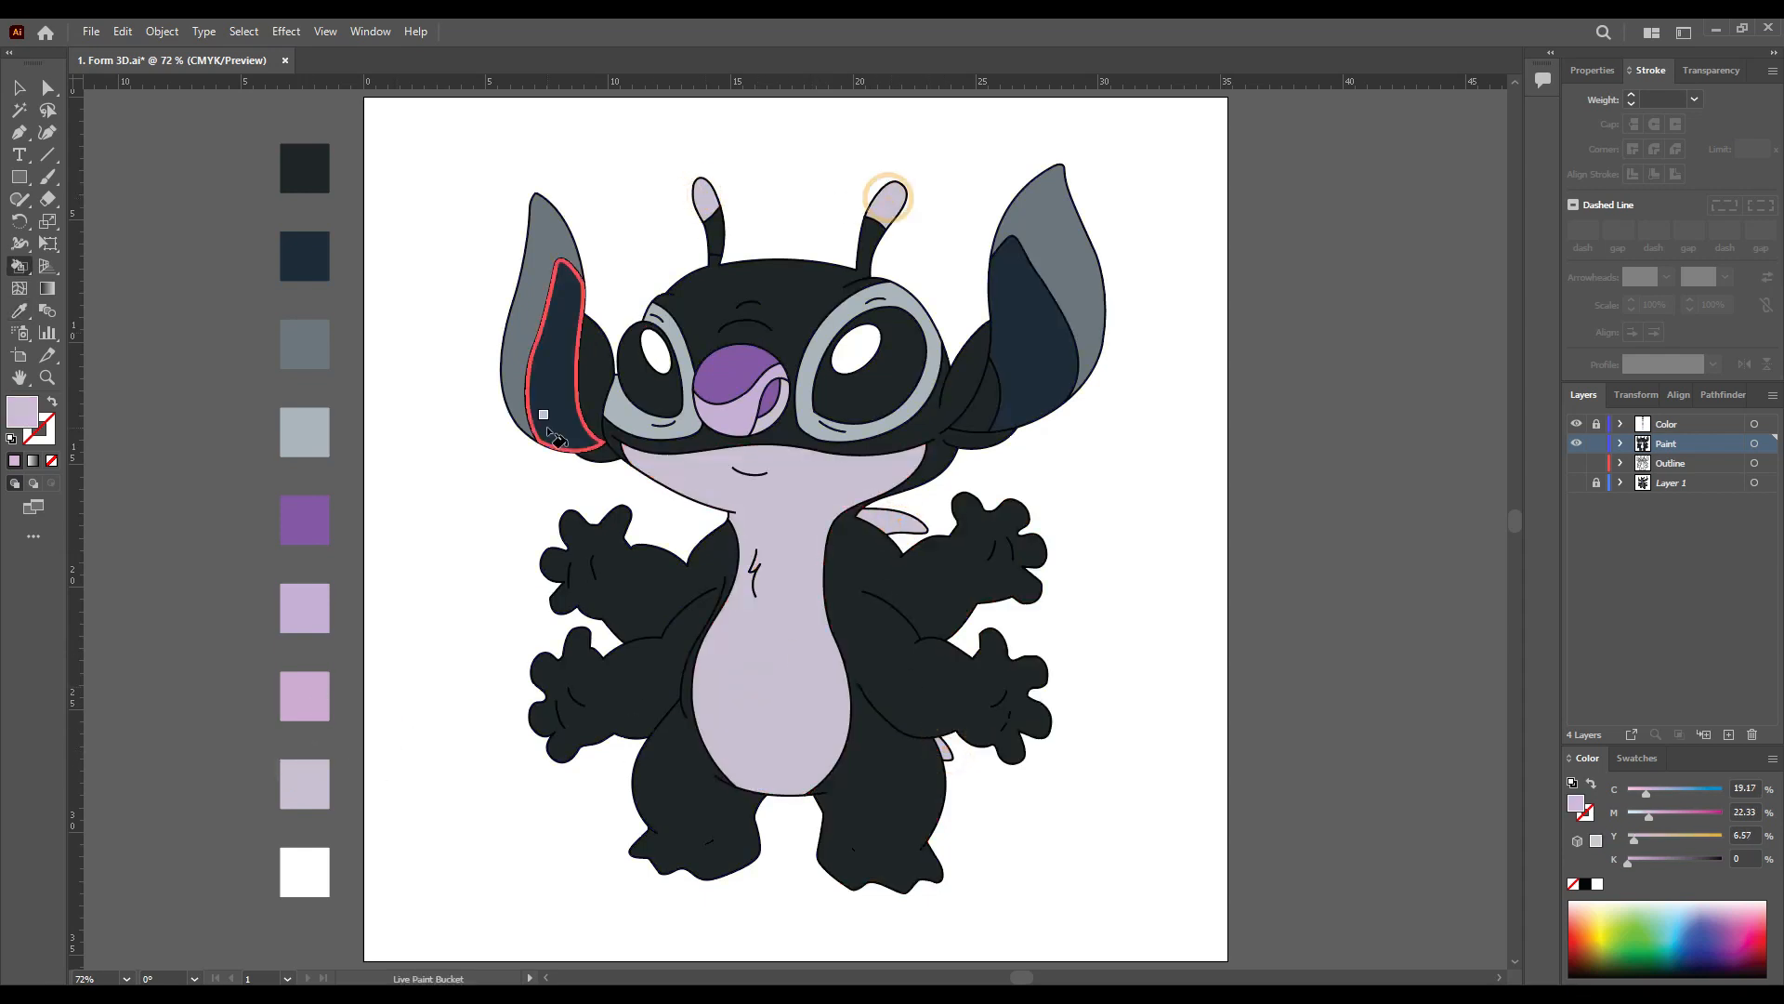
pyautogui.keyDown('alt'); pyautogui.click(305, 864); pyautogui.keyUp('alt')
pyautogui.press('v')
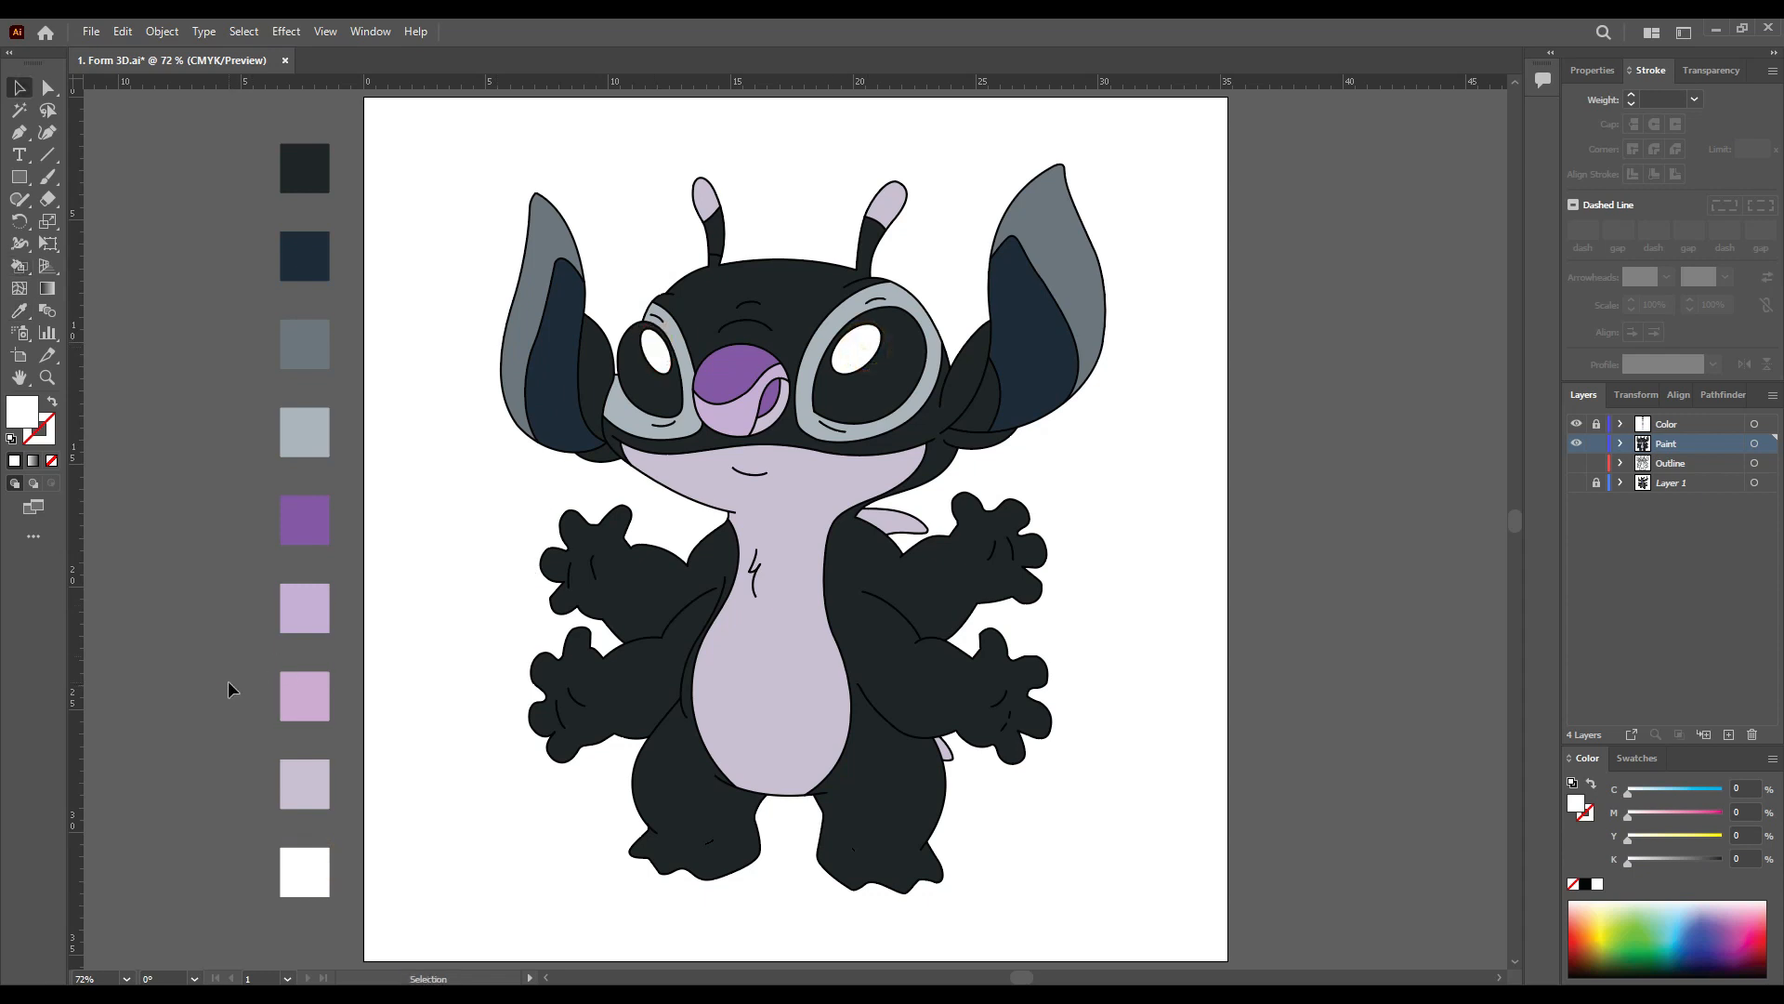
# Step: Expand the painted Live Paint group and ungroup it into separate fills and strokes
pyautogui.moveTo(441, 90); pyautogui.dragTo(1180, 935)
pyautogui.click(161, 31)
pyautogui.moveTo(242, 622)
pyautogui.click(441, 711)
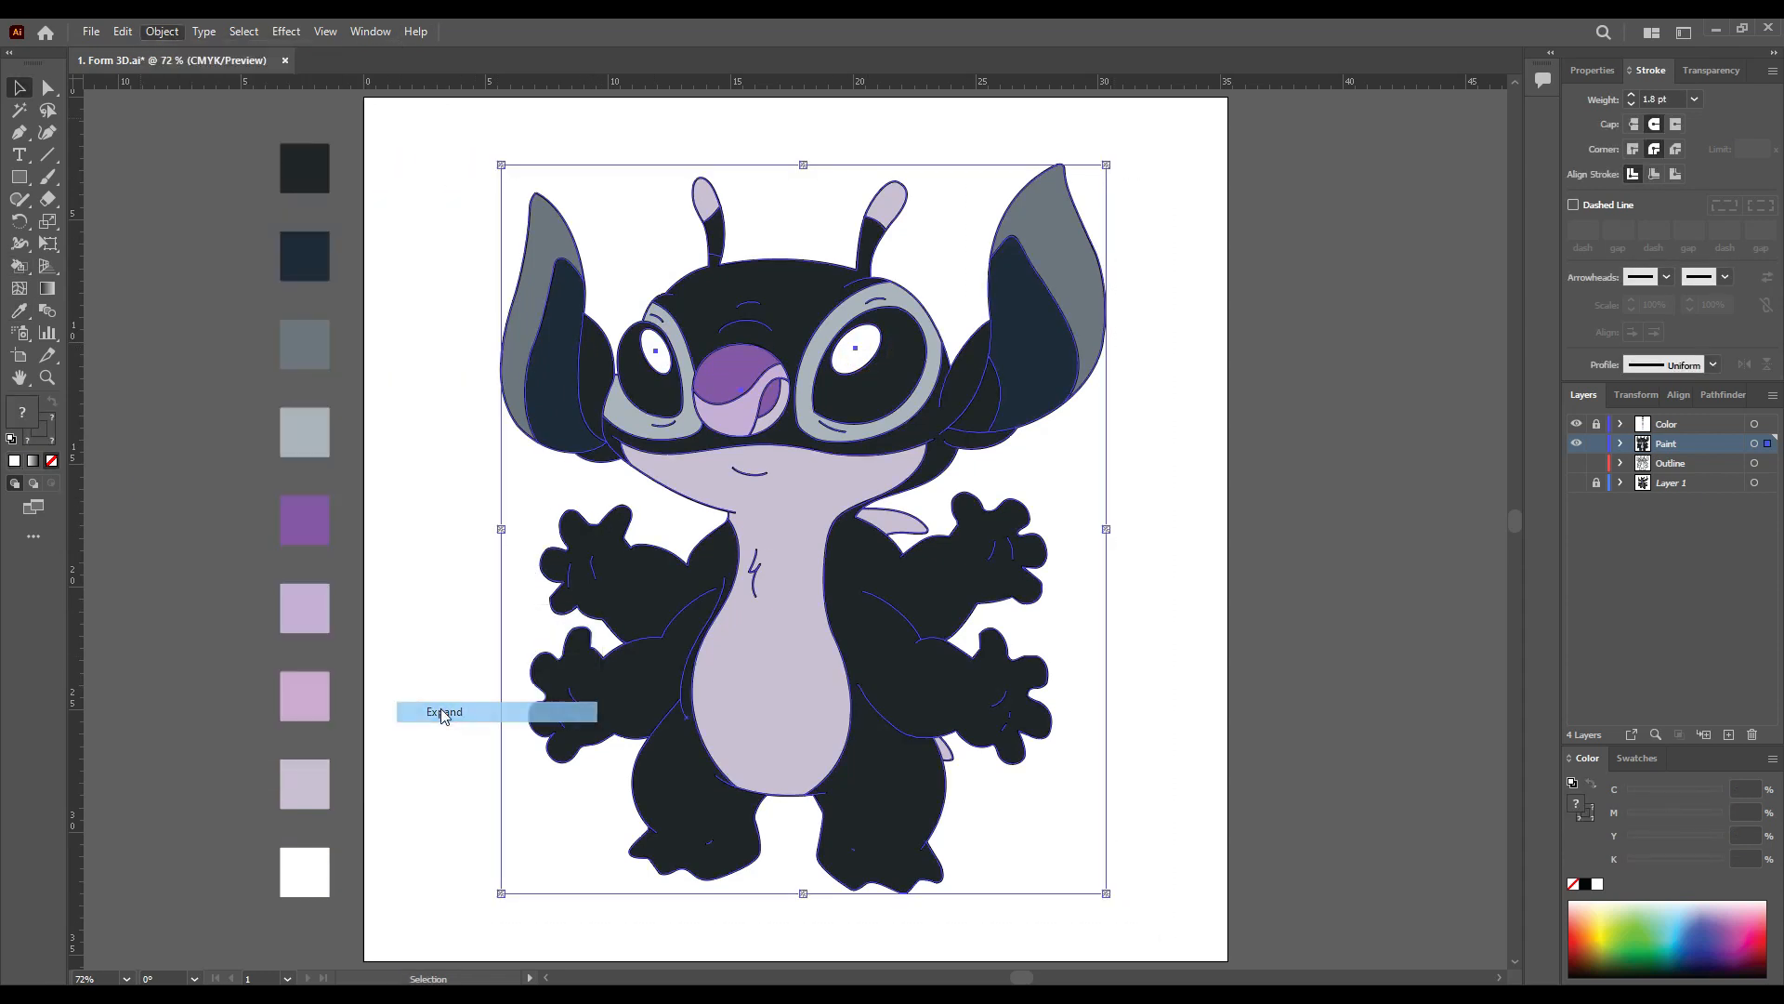
pyautogui.click(162, 31)
pyautogui.click(193, 141)
pyautogui.click(162, 31)
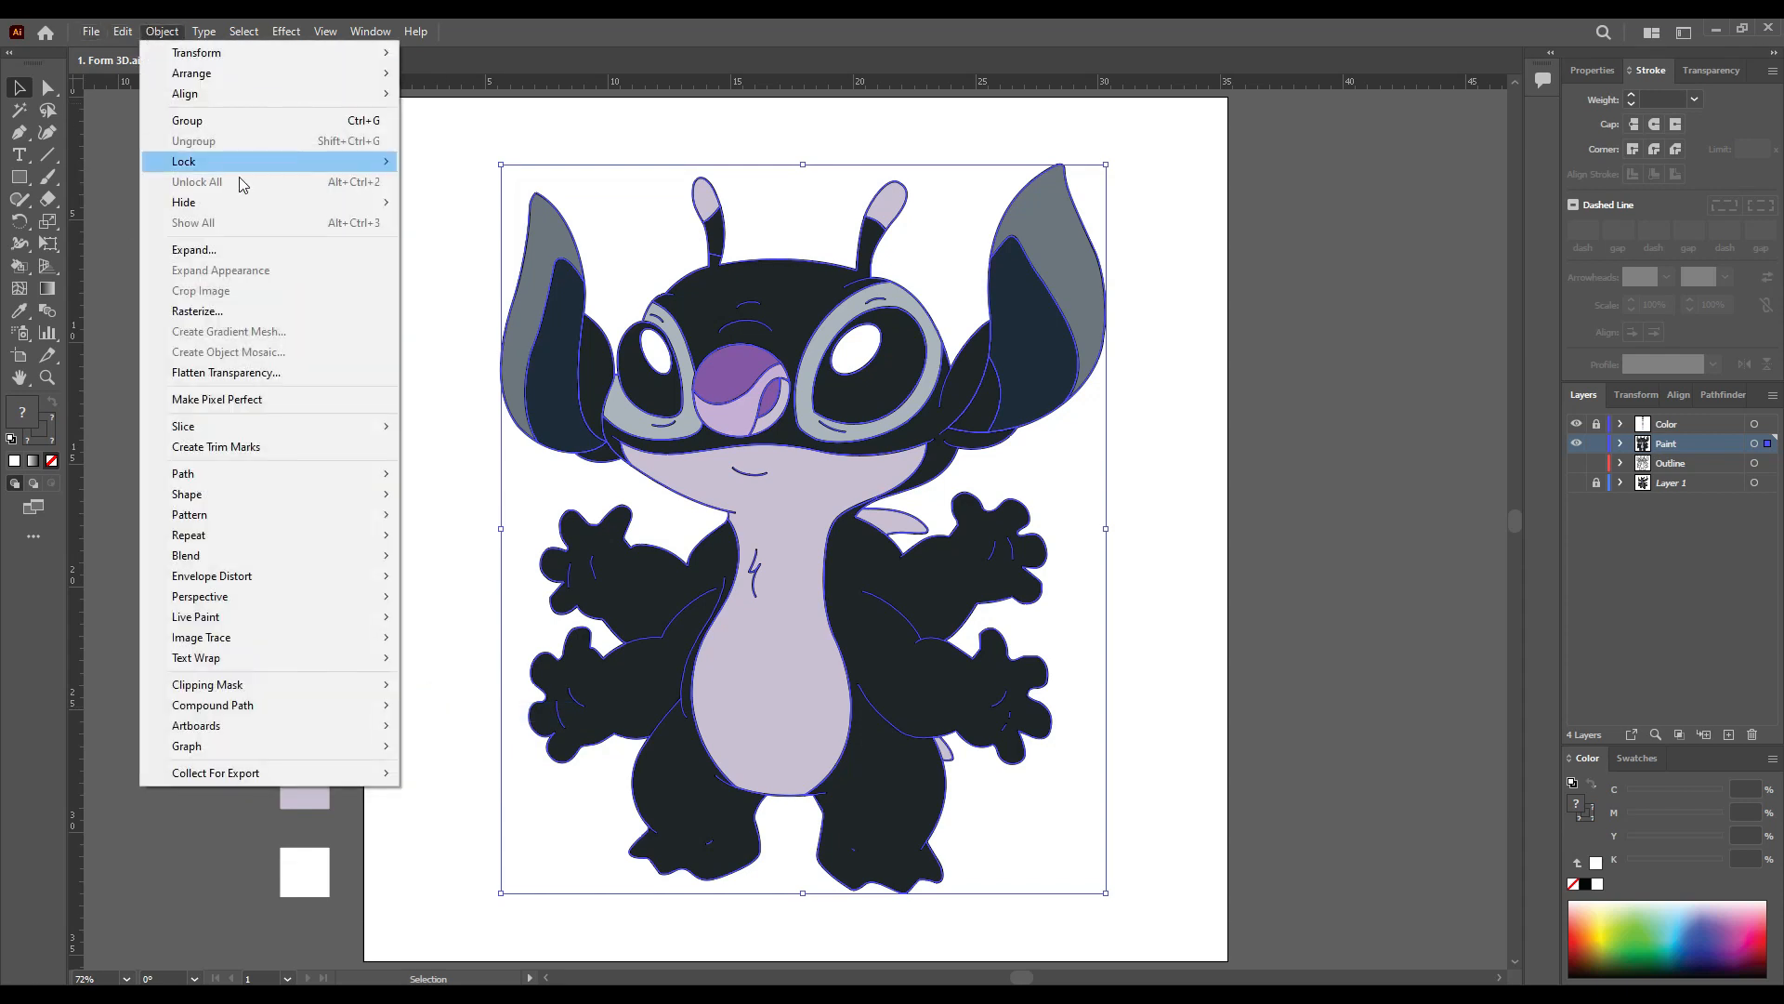
pyautogui.click(1013, 251)
pyautogui.hotkey('ctrl', 'shift', 'a')
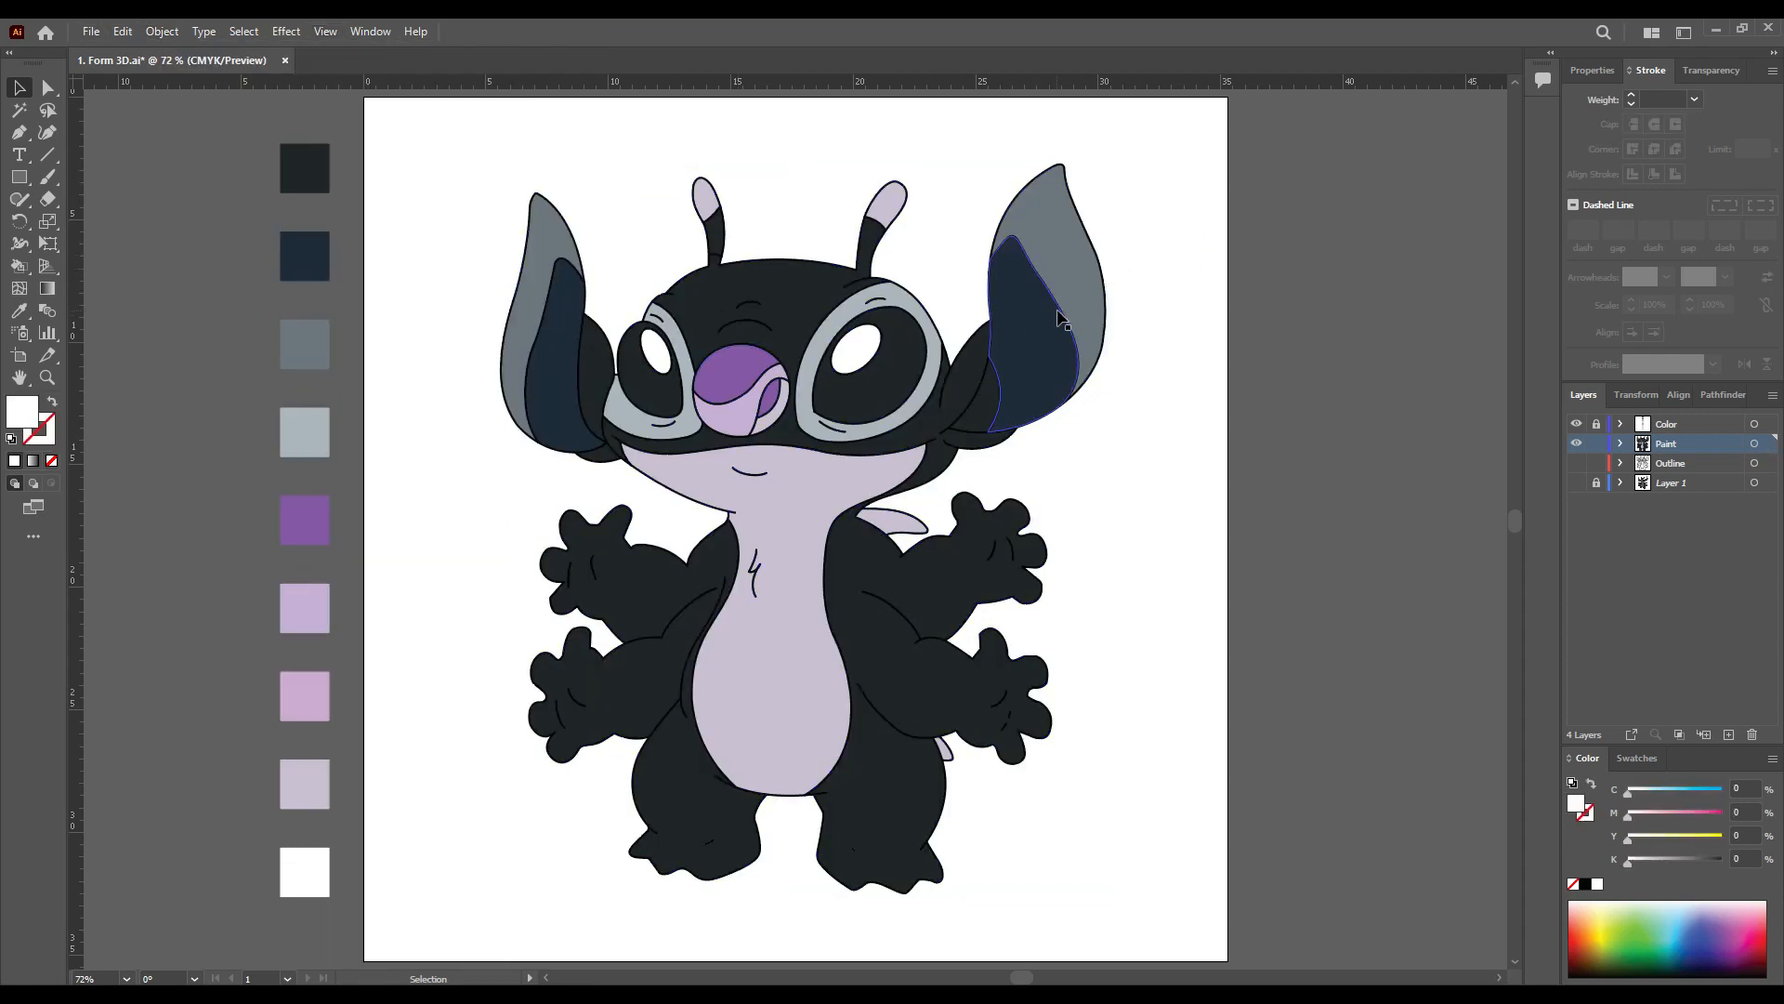
# Step: Delete the black outline strokes of both inner ears and the dividing strokes inside the nose
pyautogui.click(1061, 319)
pyautogui.click(939, 476)
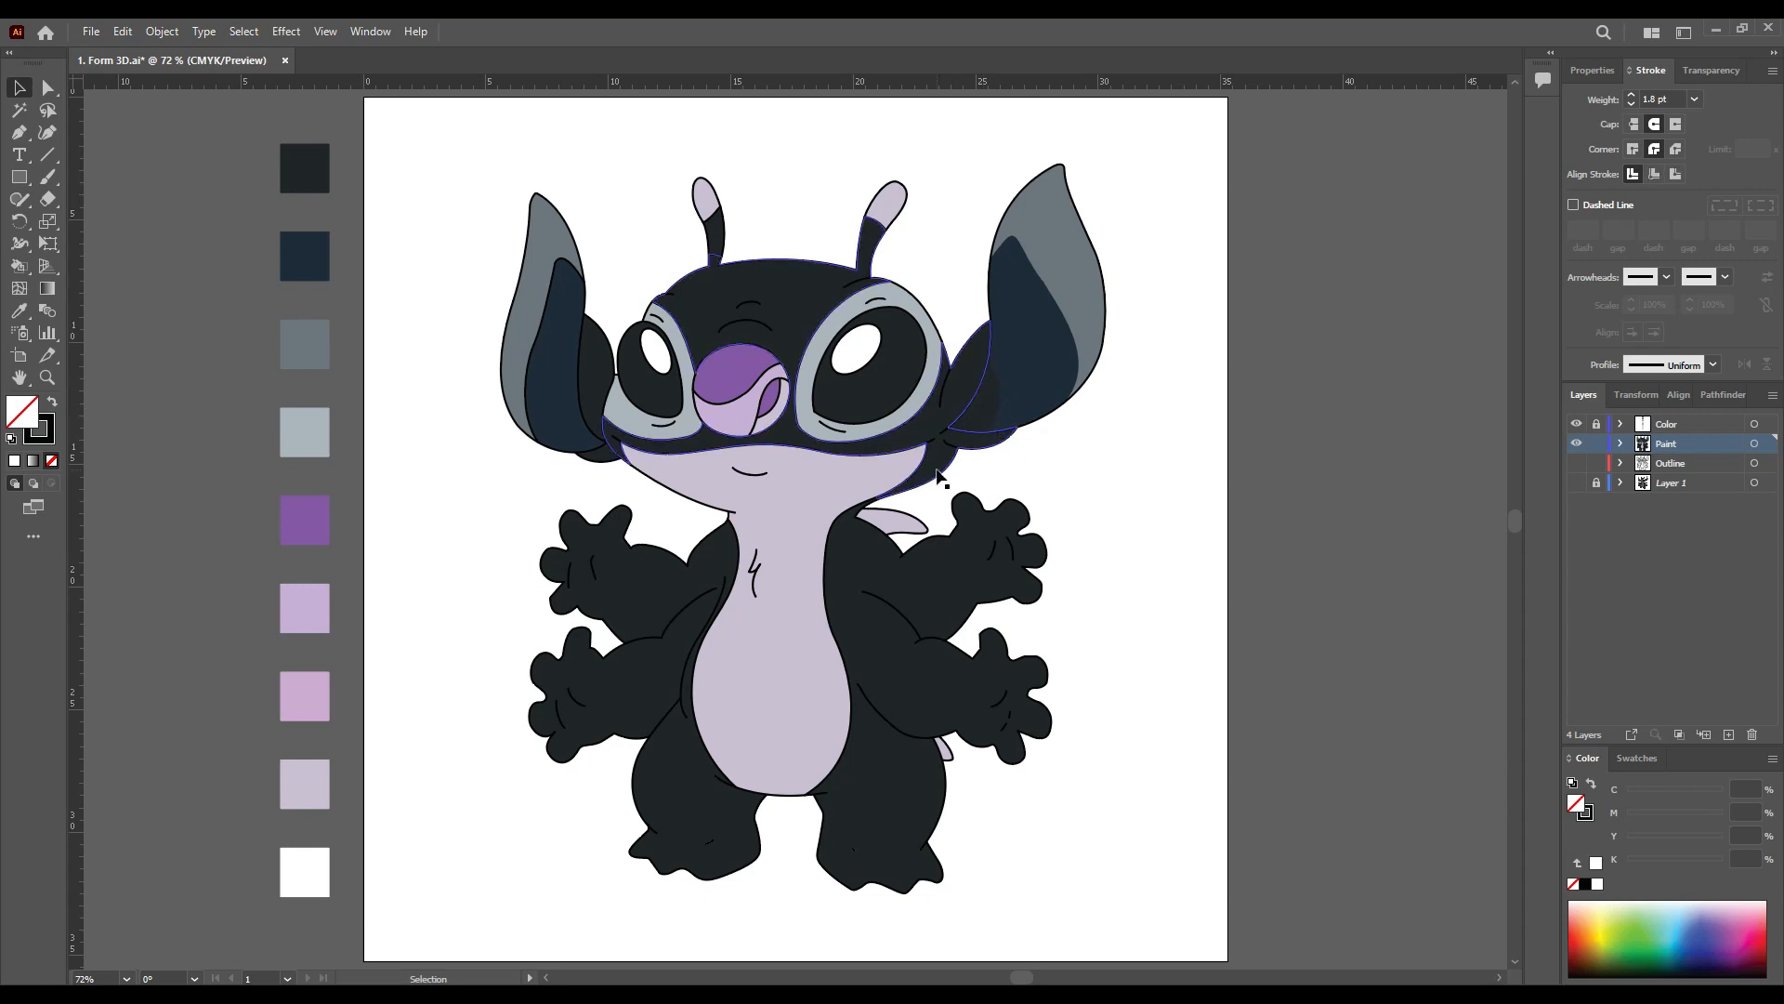
pyautogui.click(552, 287)
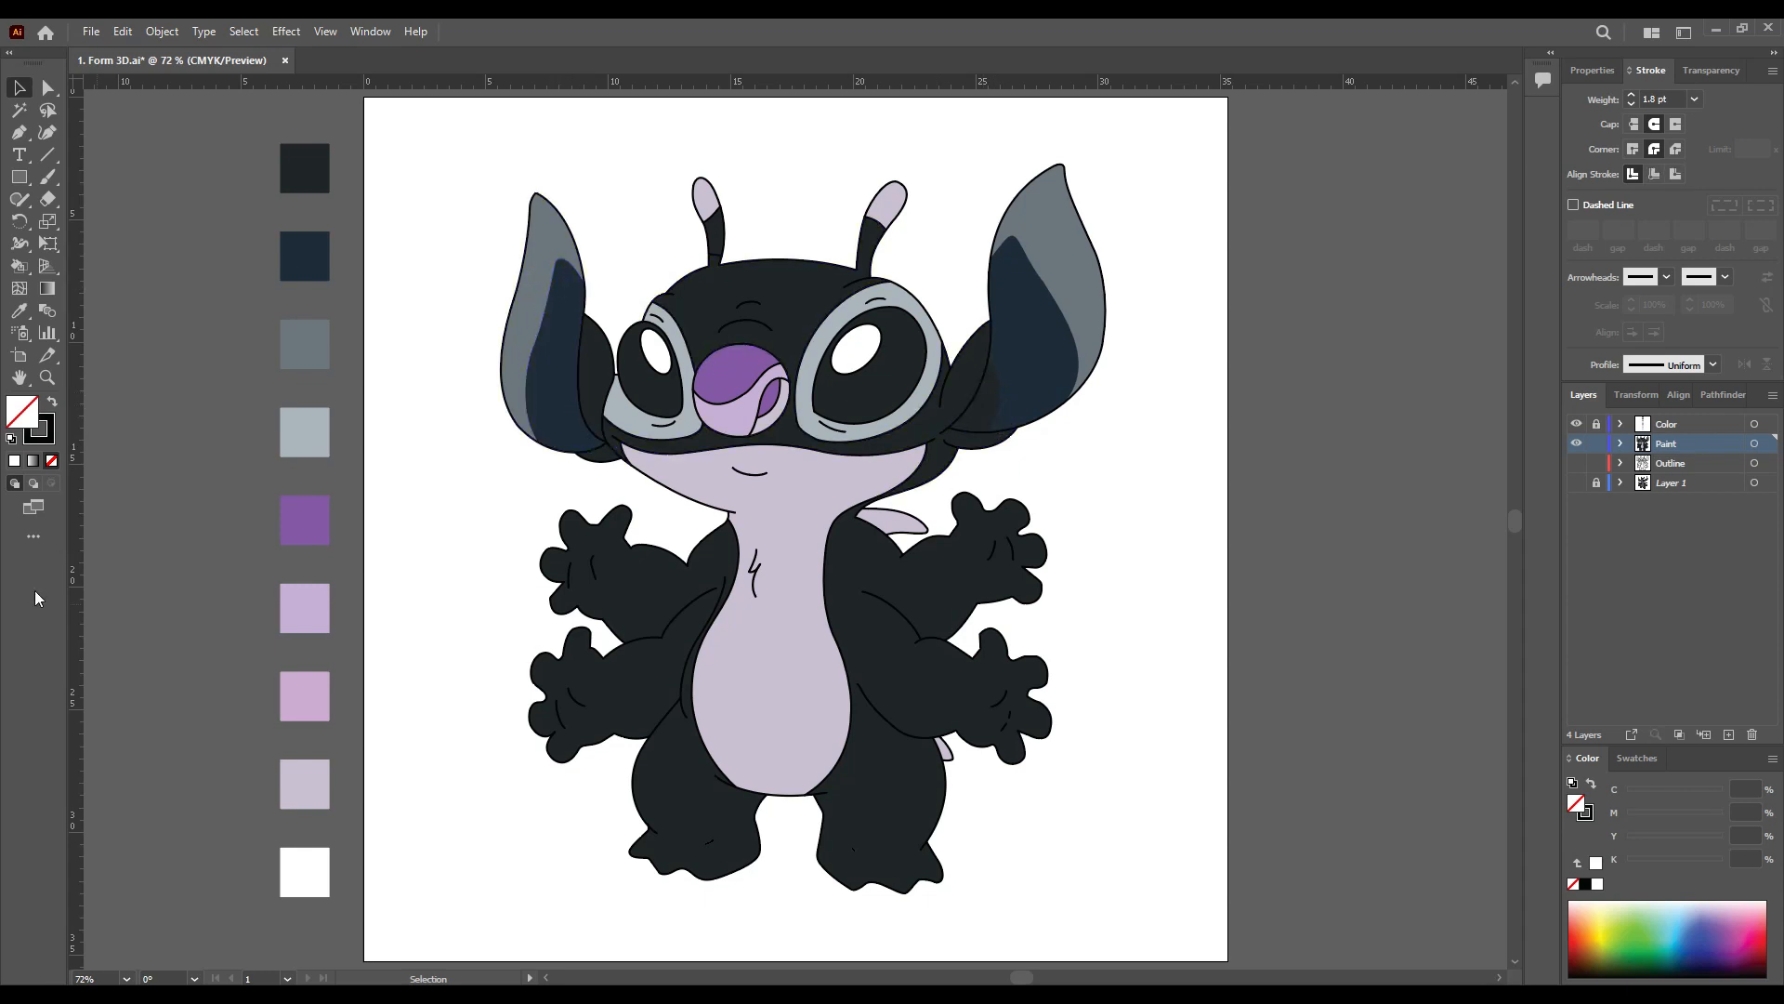
pyautogui.click(776, 404)
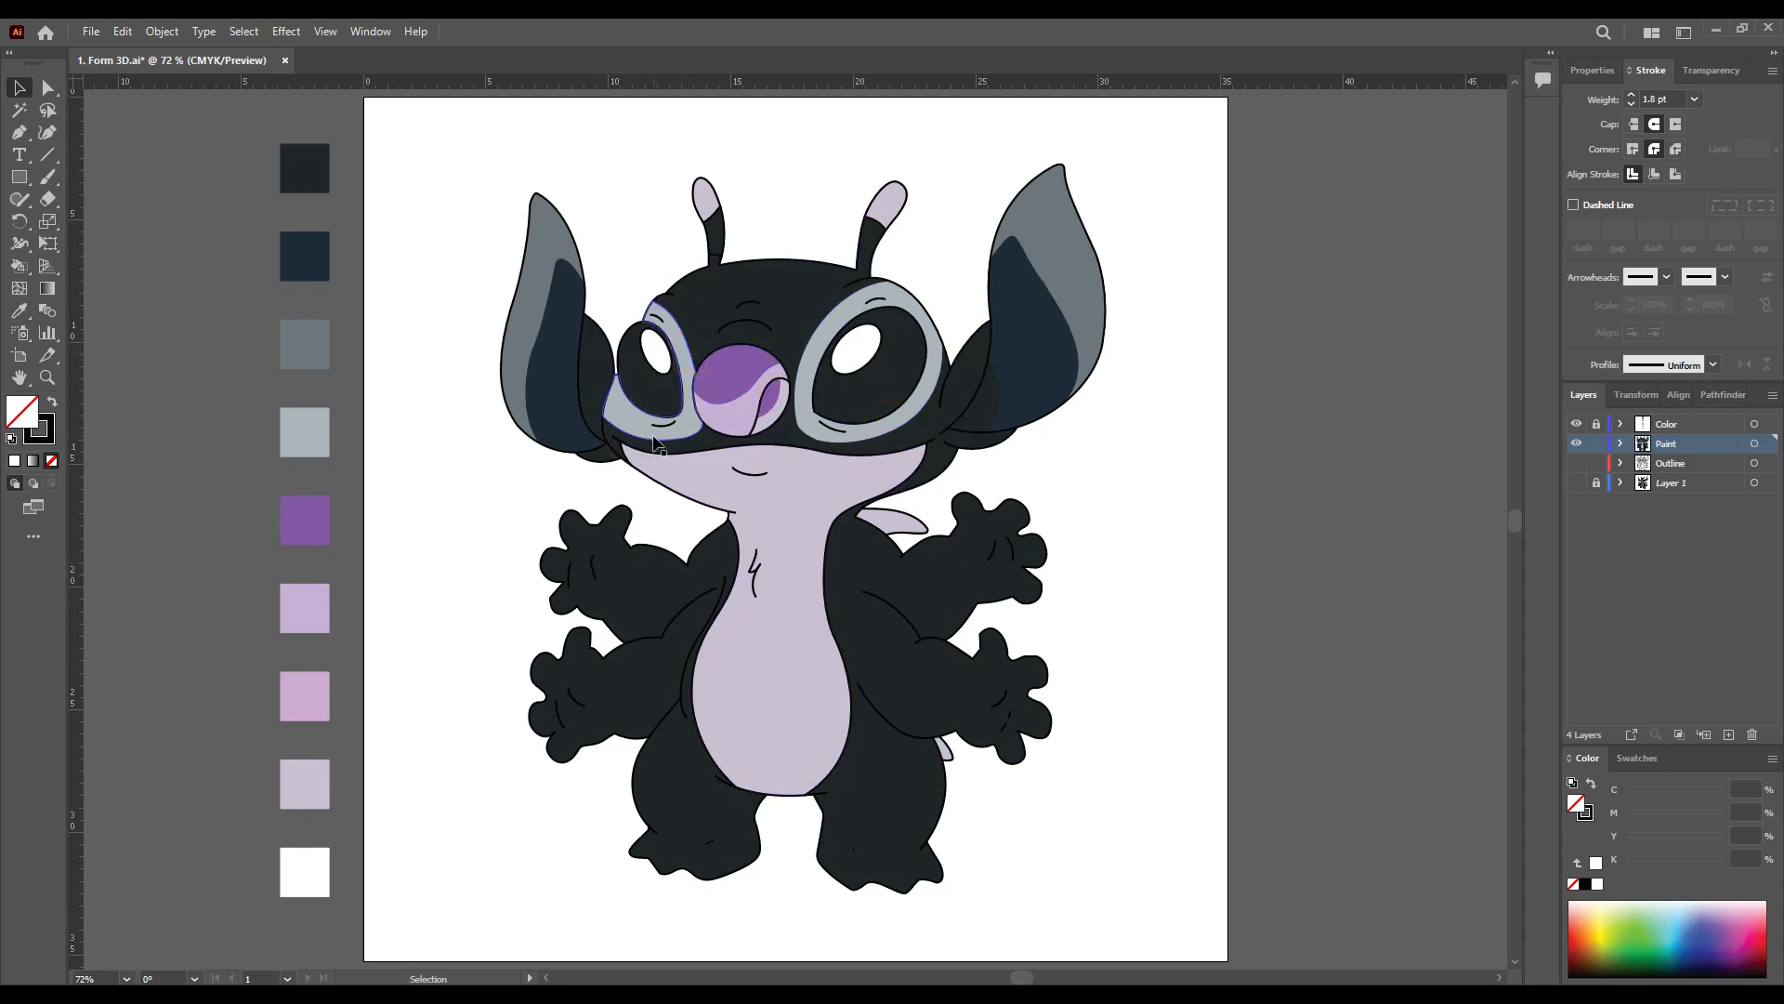
# Step: Delete the black inner strokes along both sides of the belly patch and at the corners of the lower face patch
pyautogui.click(852, 705)
pyautogui.click(716, 757)
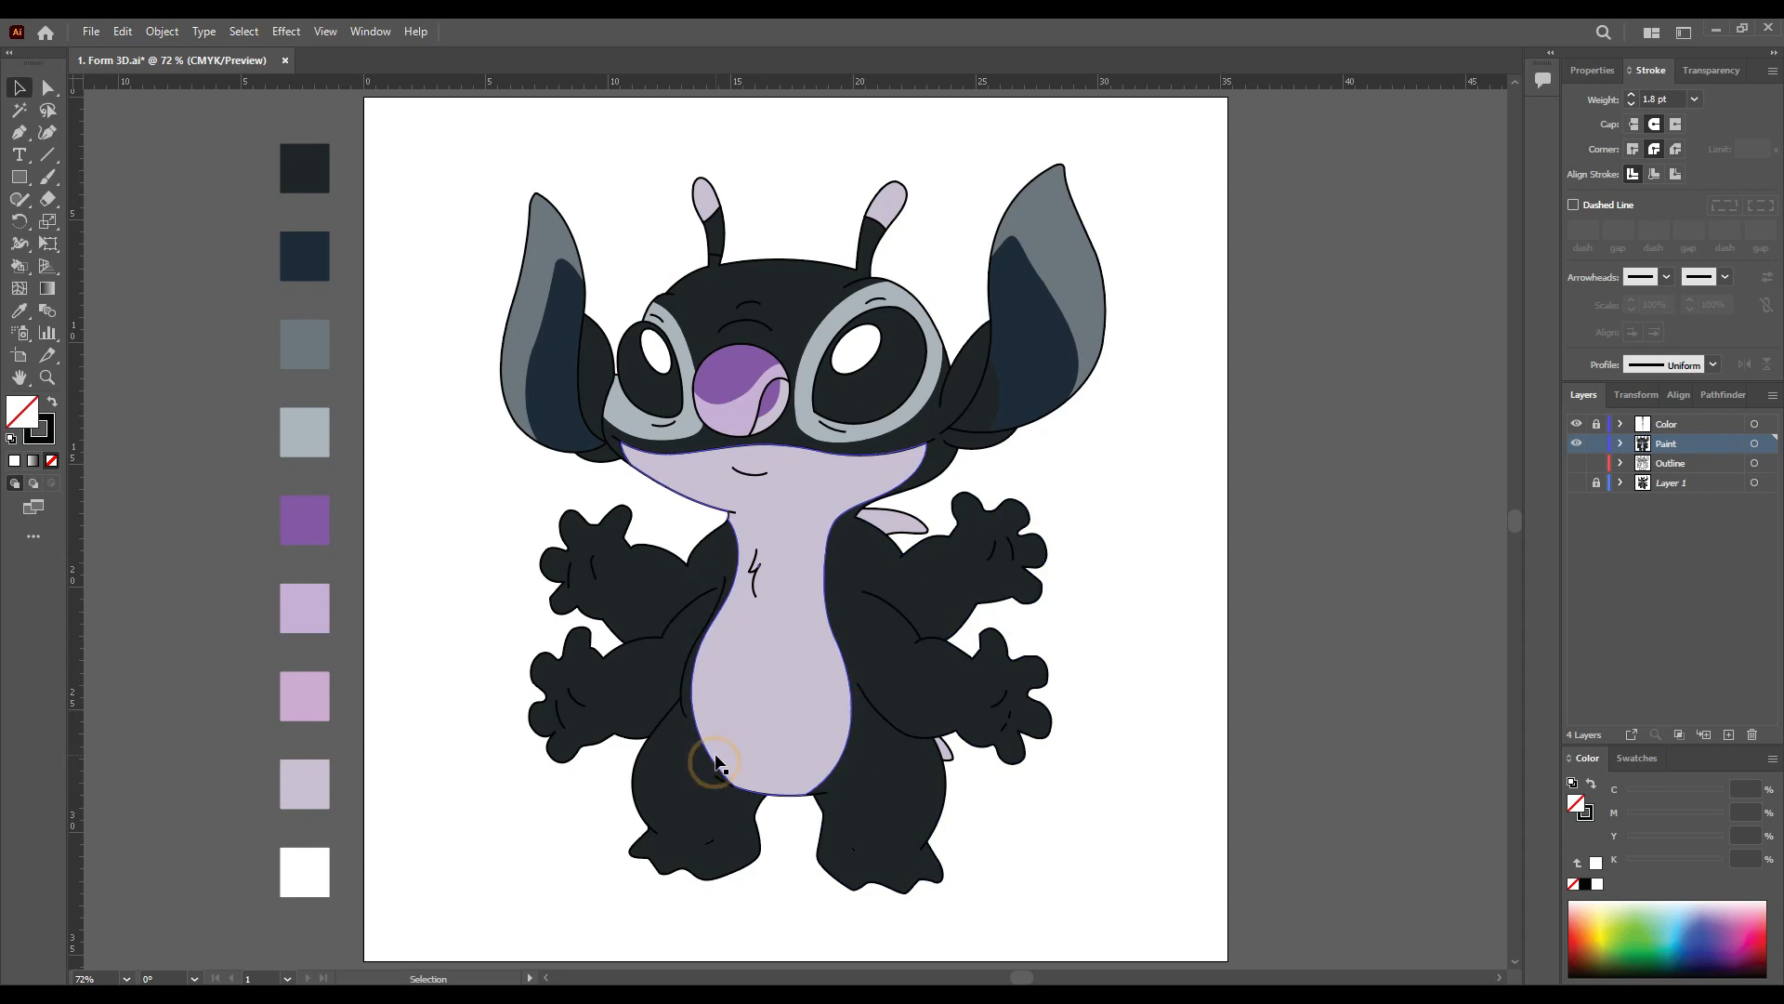
pyautogui.click(915, 471)
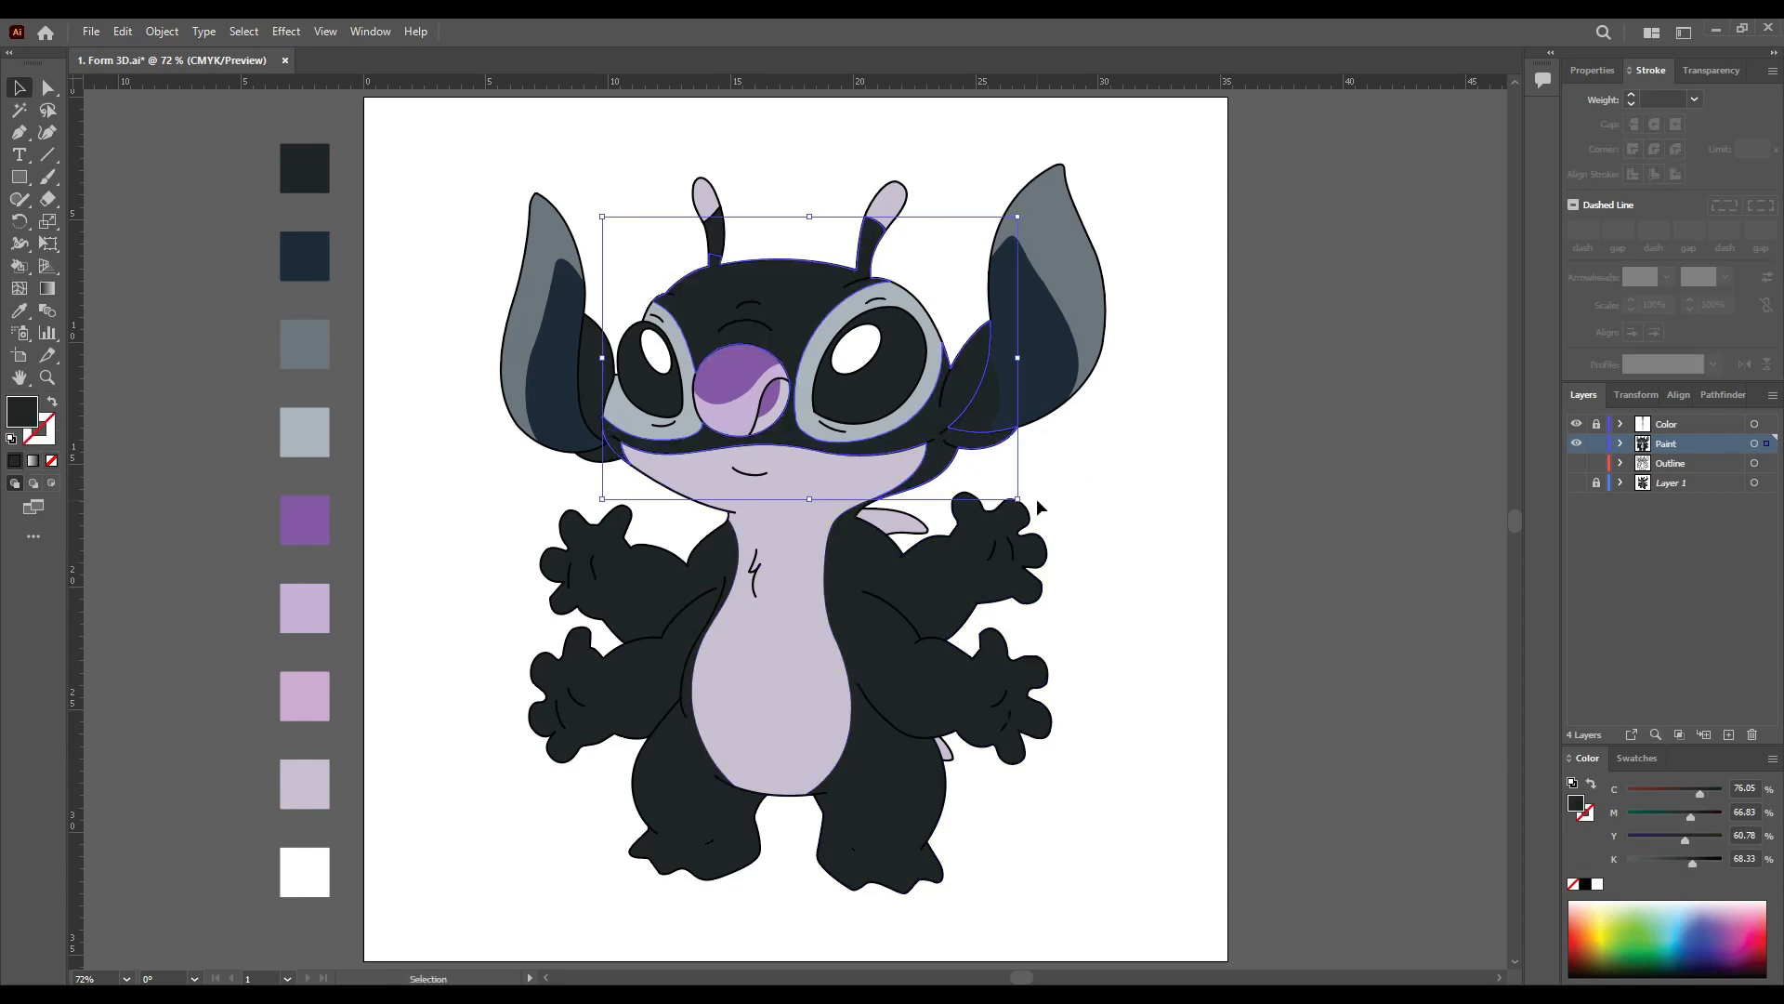
pyautogui.click(1165, 472)
pyautogui.click(624, 456)
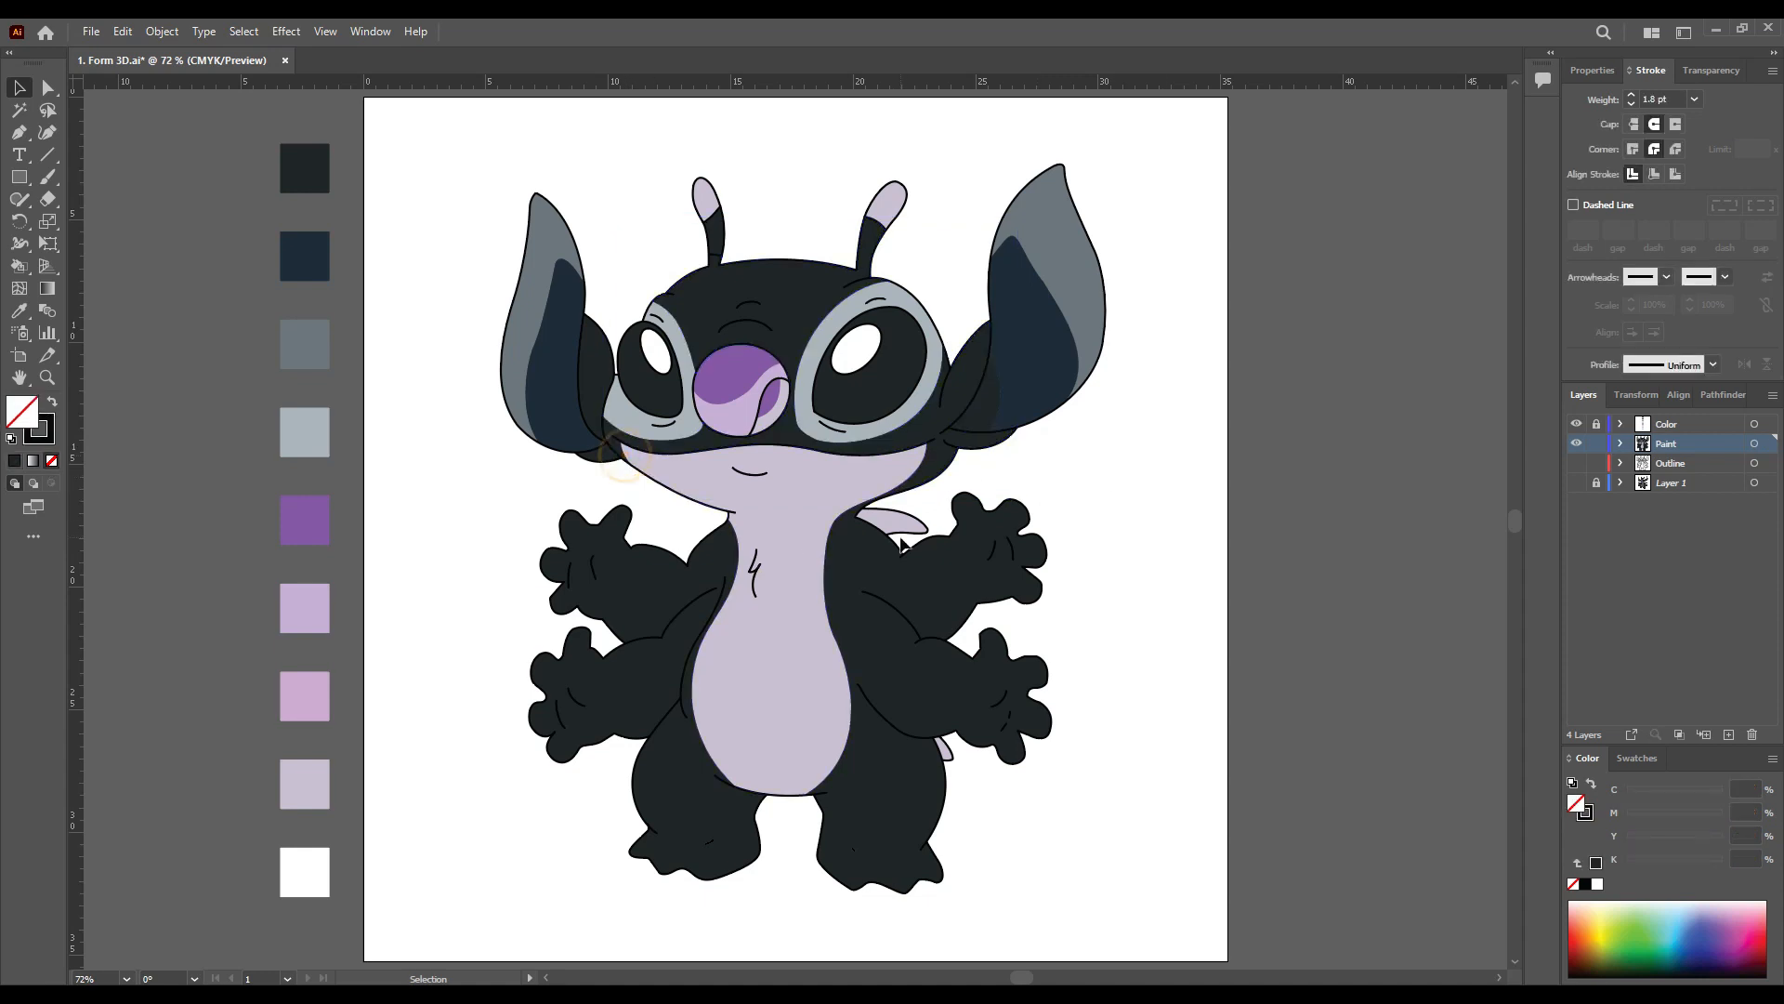
pyautogui.scroll(5, 930, 466)
pyautogui.scroll(-3, 871, 655)
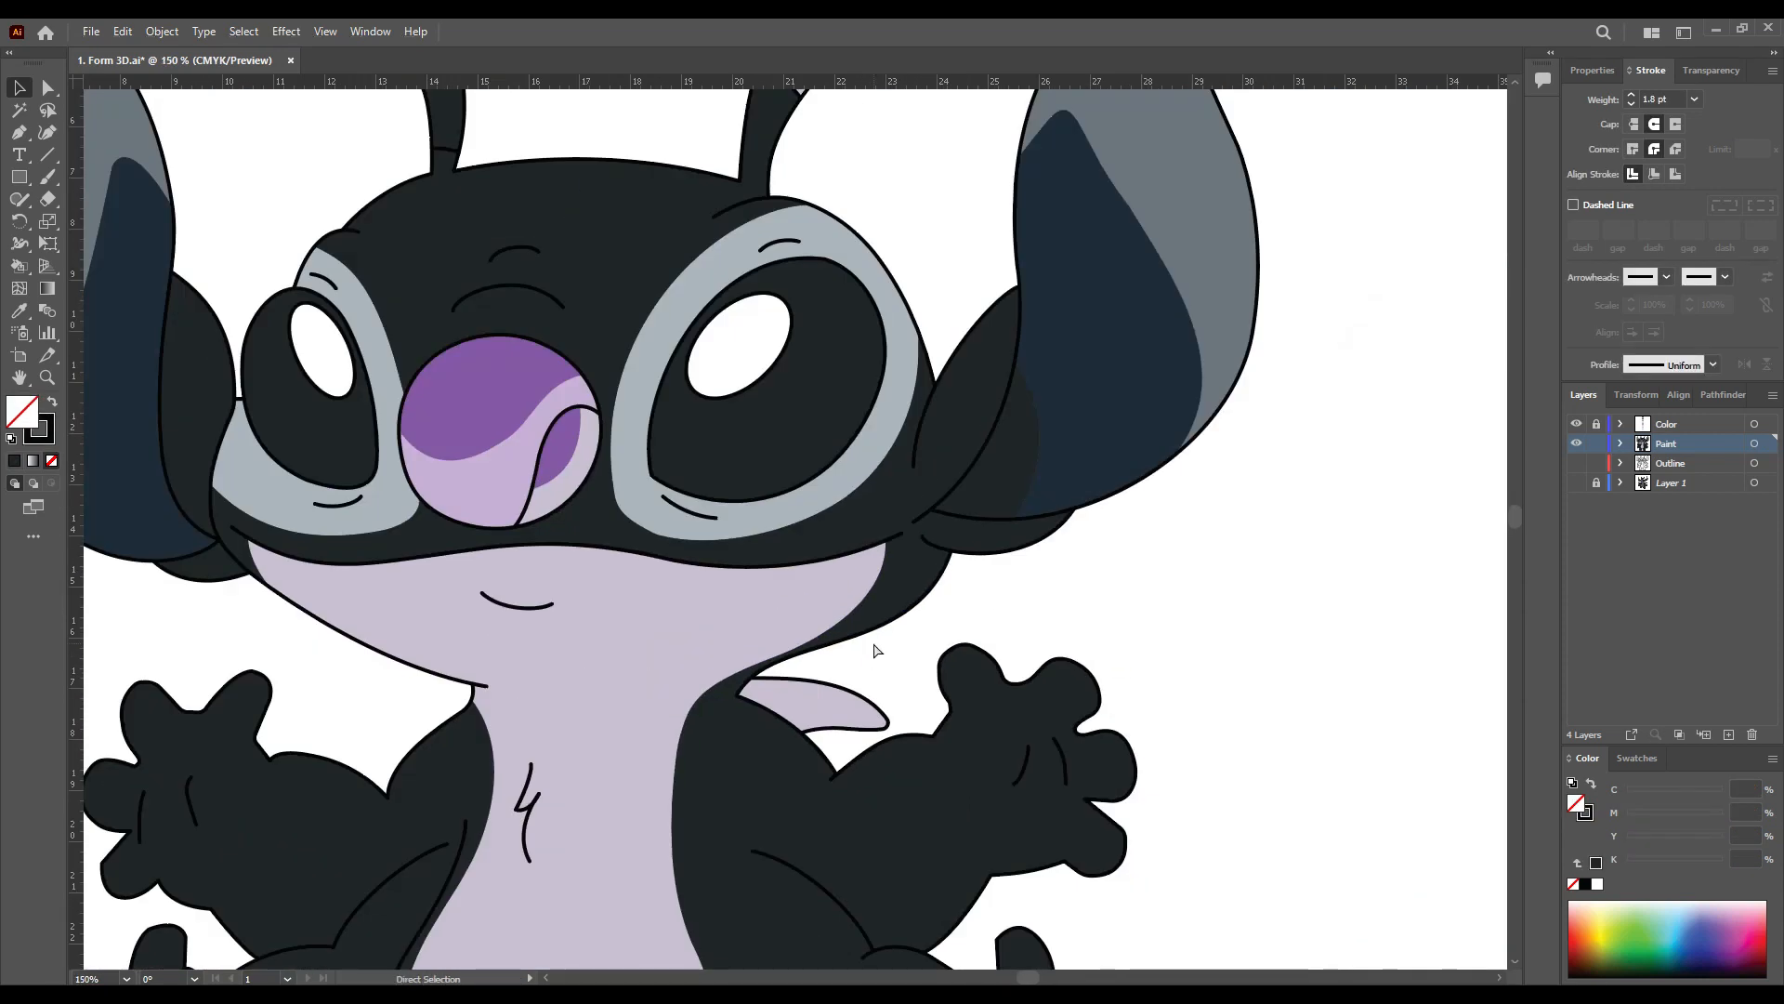
pyautogui.hotkey('ctrl', '0')
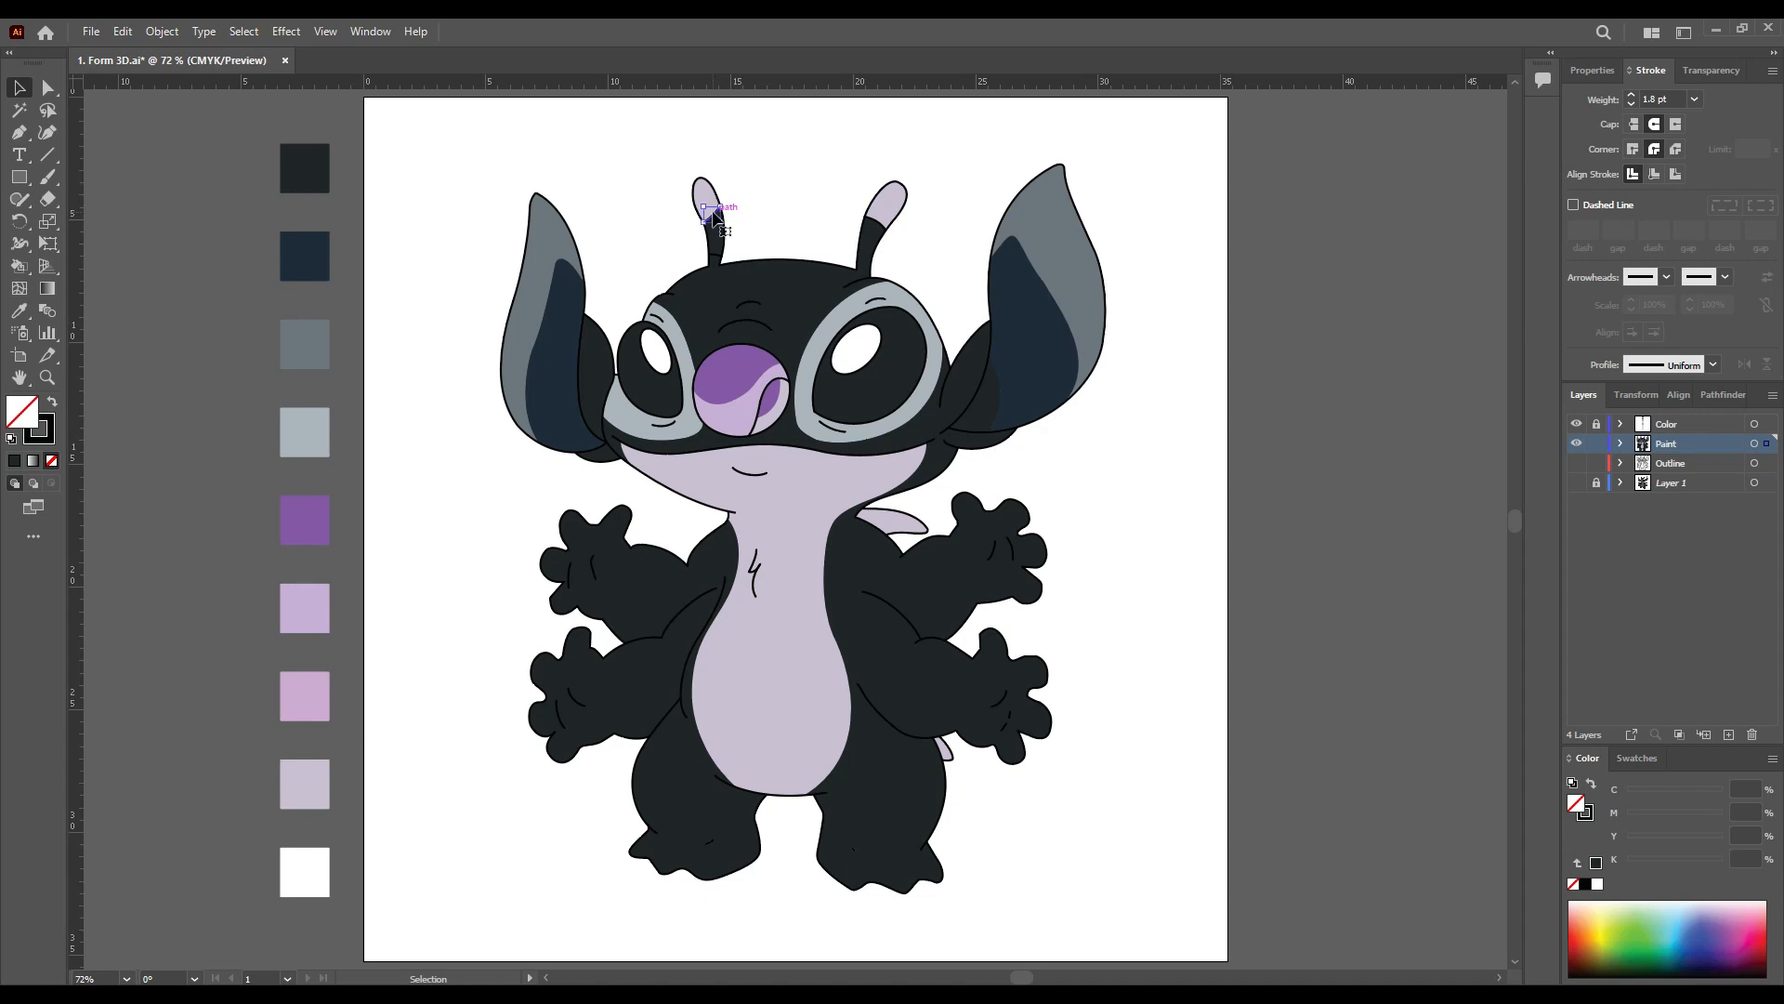
pyautogui.click(954, 297)
pyautogui.scroll(4, 635, 365)
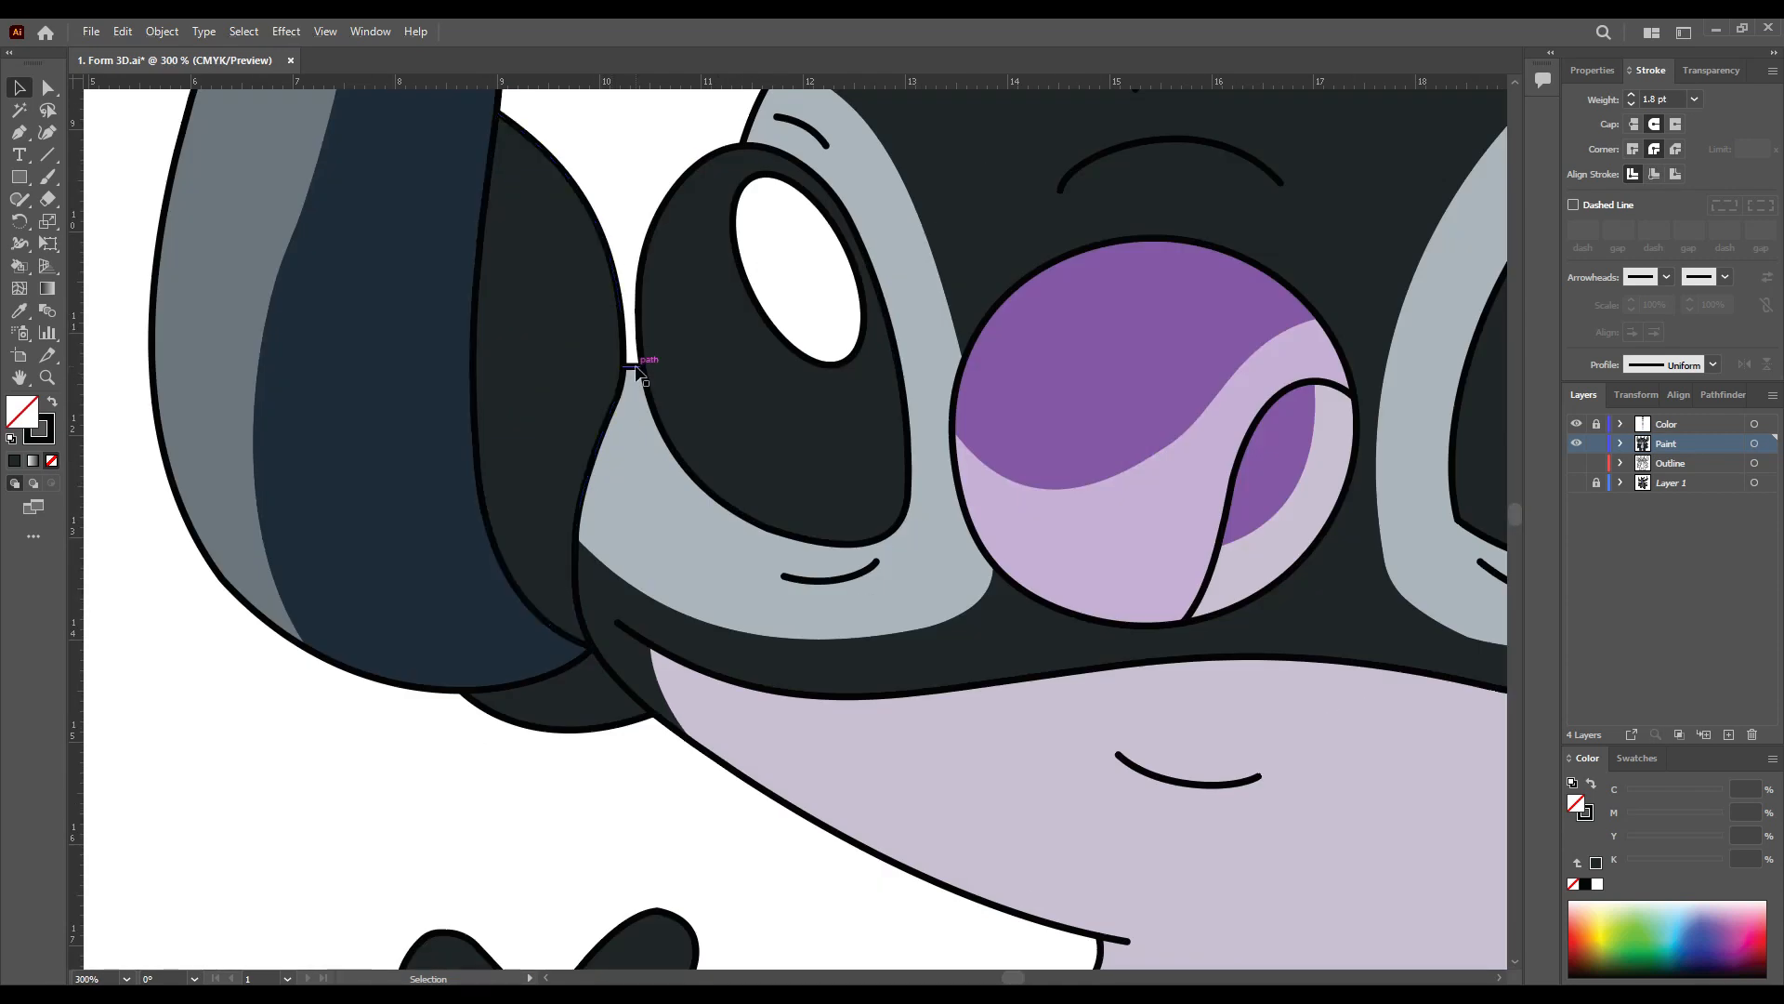
pyautogui.scroll(-3, 638, 369)
pyautogui.hotkey('ctrl', '0')
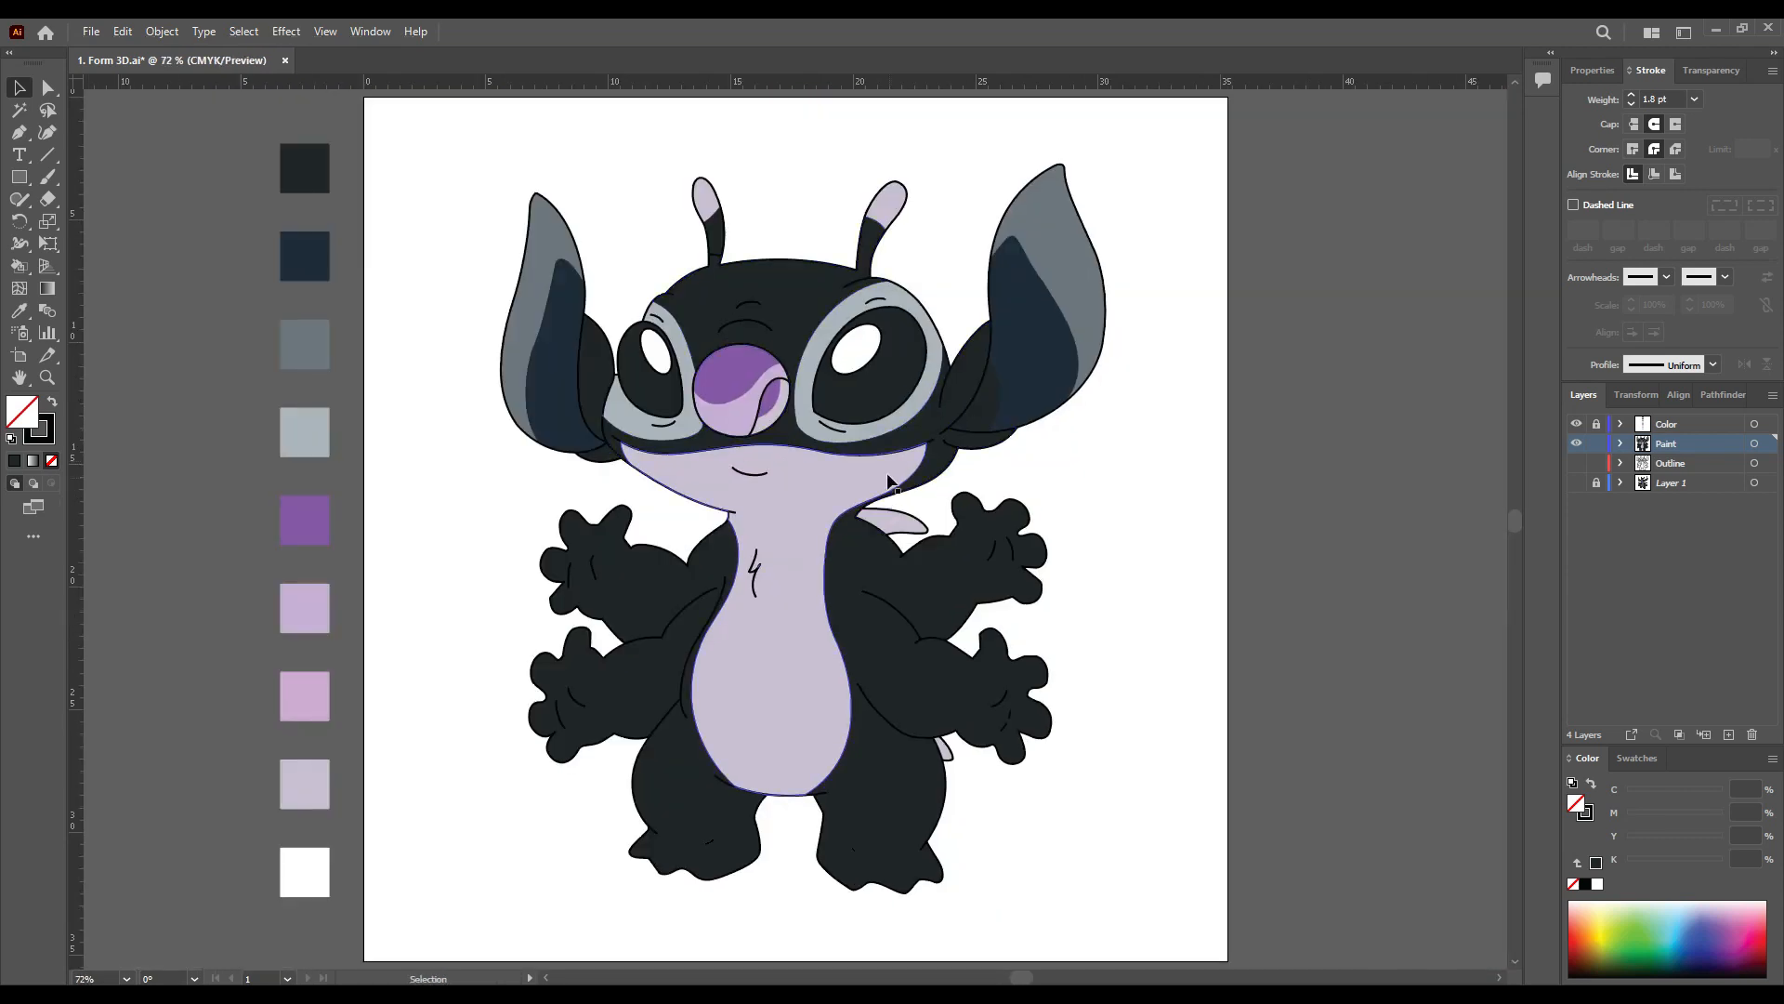
# Step: Apply the 3D Inflate effect to the entire Stitch character
pyautogui.moveTo(976, 595); pyautogui.dragTo(1162, 897)
pyautogui.click(370, 31)
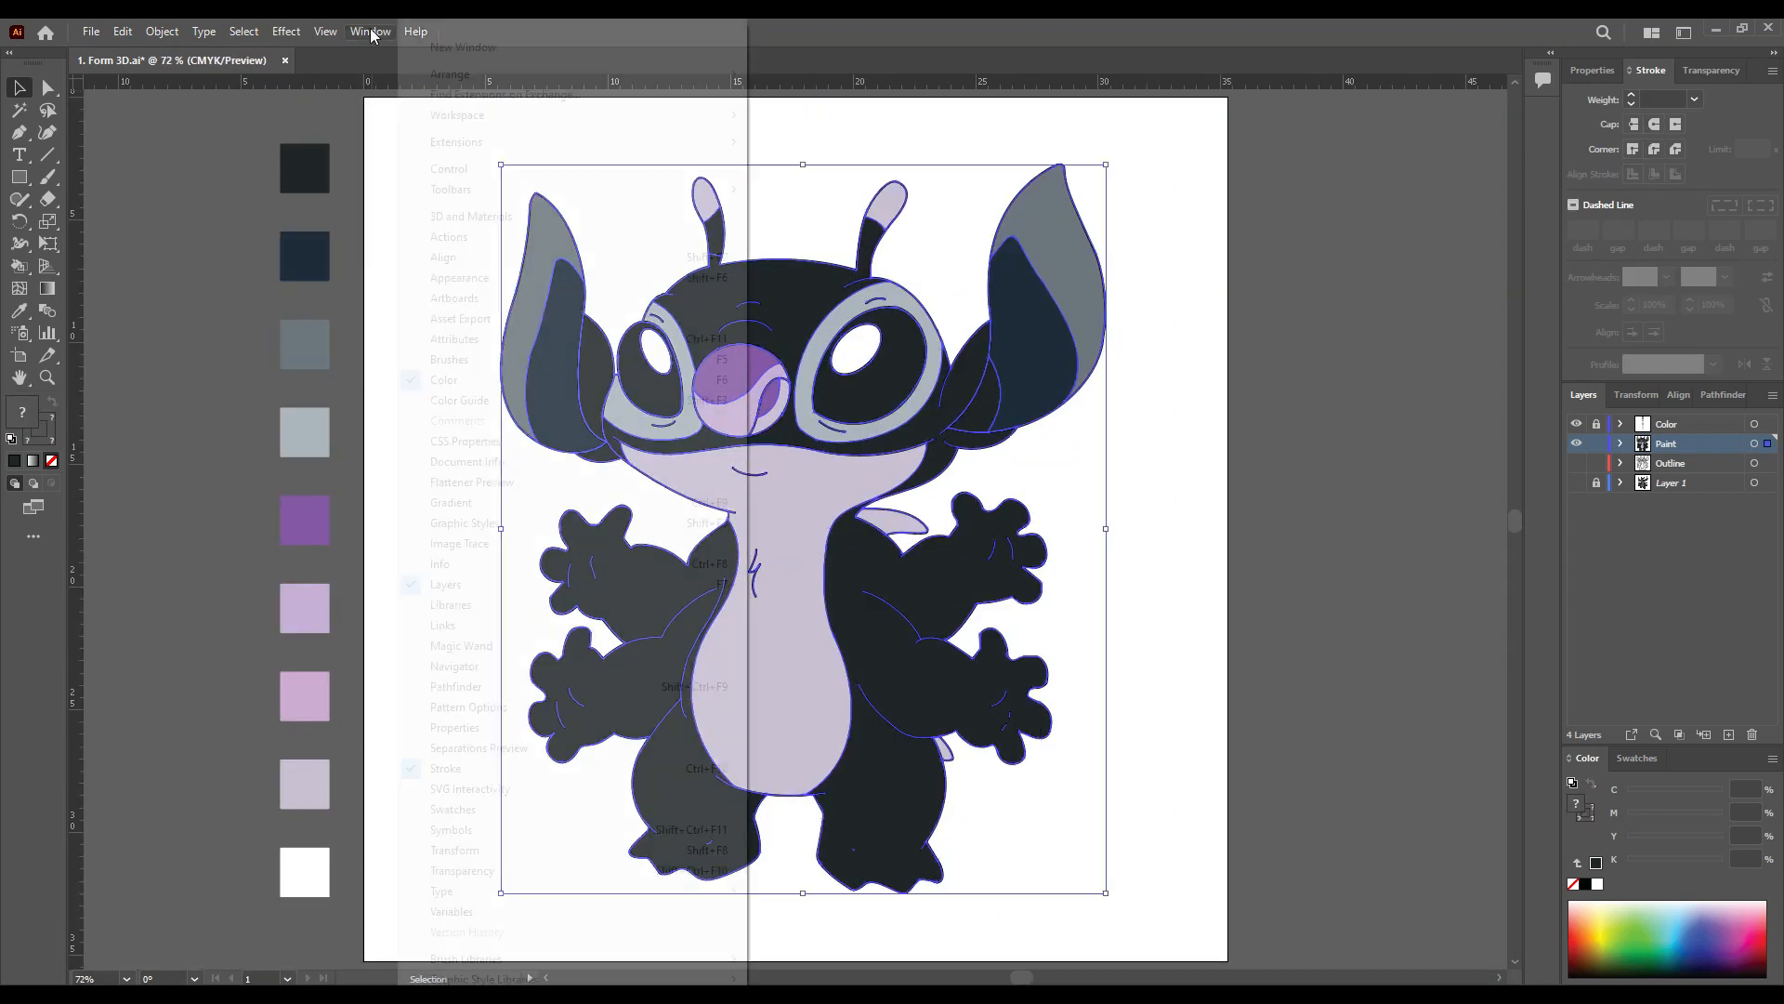
pyautogui.click(607, 216)
pyautogui.click(1166, 165)
pyautogui.moveTo(465, 144); pyautogui.dragTo(1191, 928)
pyautogui.click(161, 30)
pyautogui.click(1454, 209)
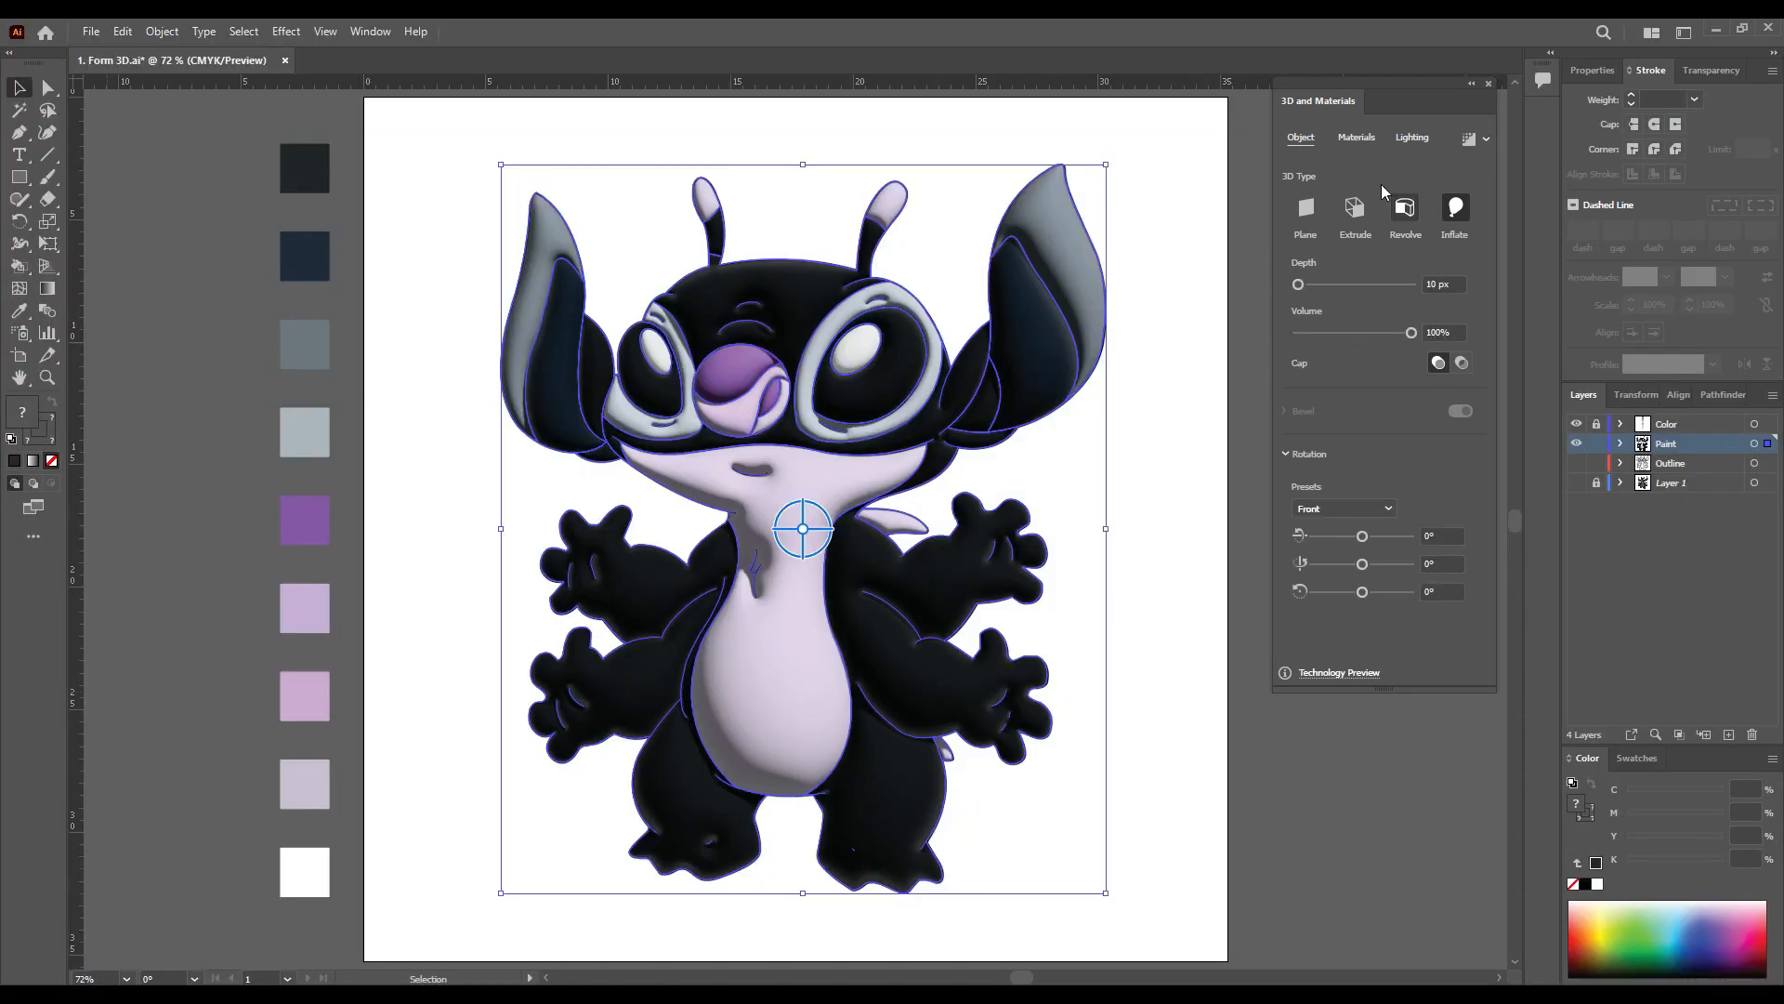
# Step: Set the 3D lighting to 88% intensity, 160° rotation, 55° height and 60% softness, with 50% ambient light intensity
pyautogui.click(1412, 137)
pyautogui.scroll(17, 1456, 313)
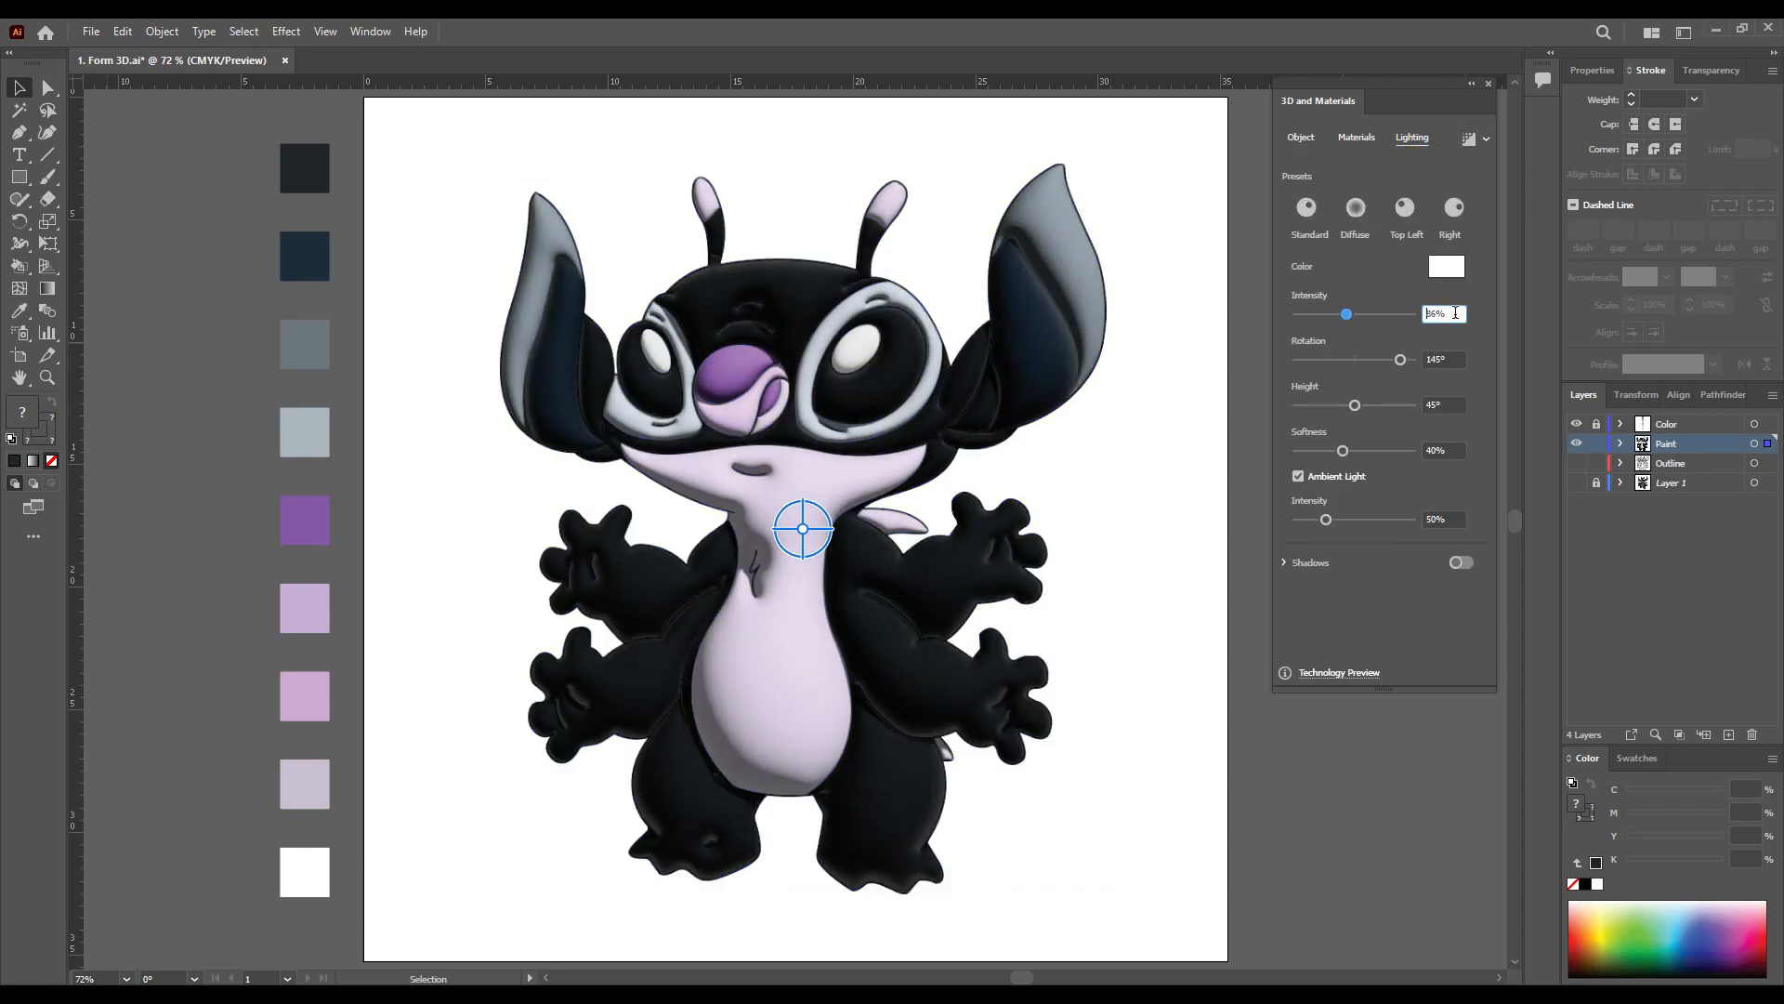
pyautogui.scroll(1, 1455, 313)
pyautogui.scroll(1, 1458, 358)
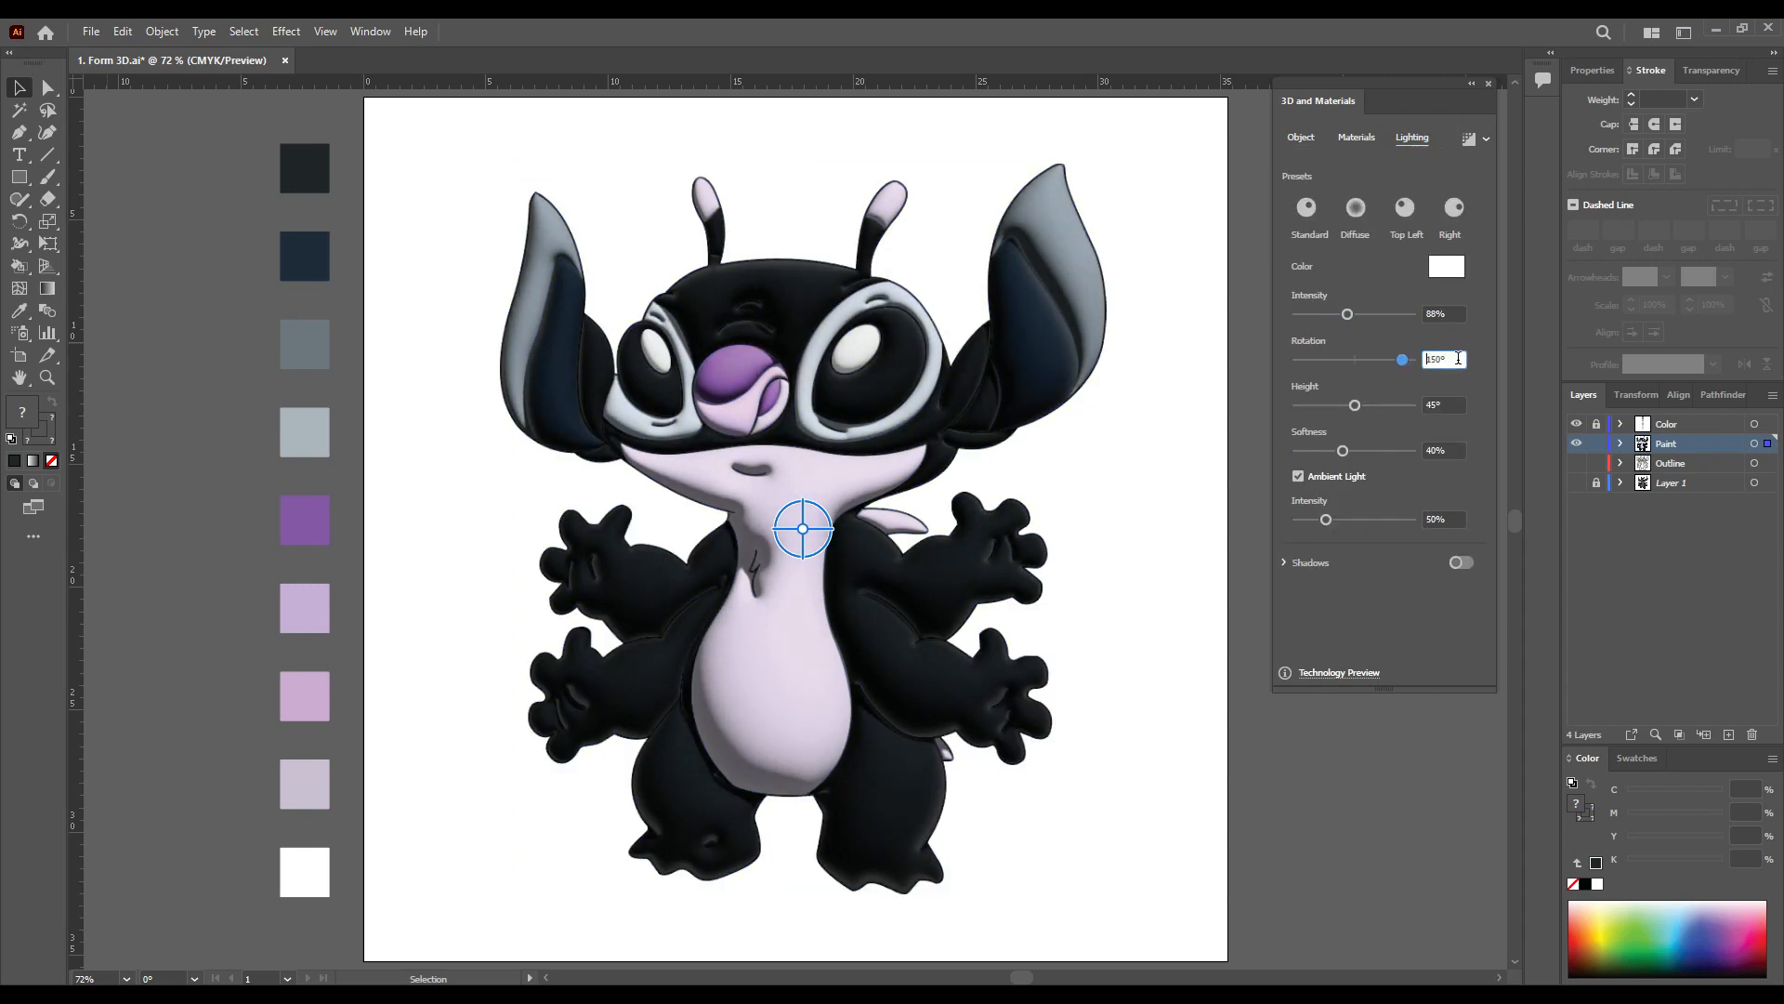
pyautogui.scroll(5, 1458, 359)
pyautogui.scroll(14, 1450, 402)
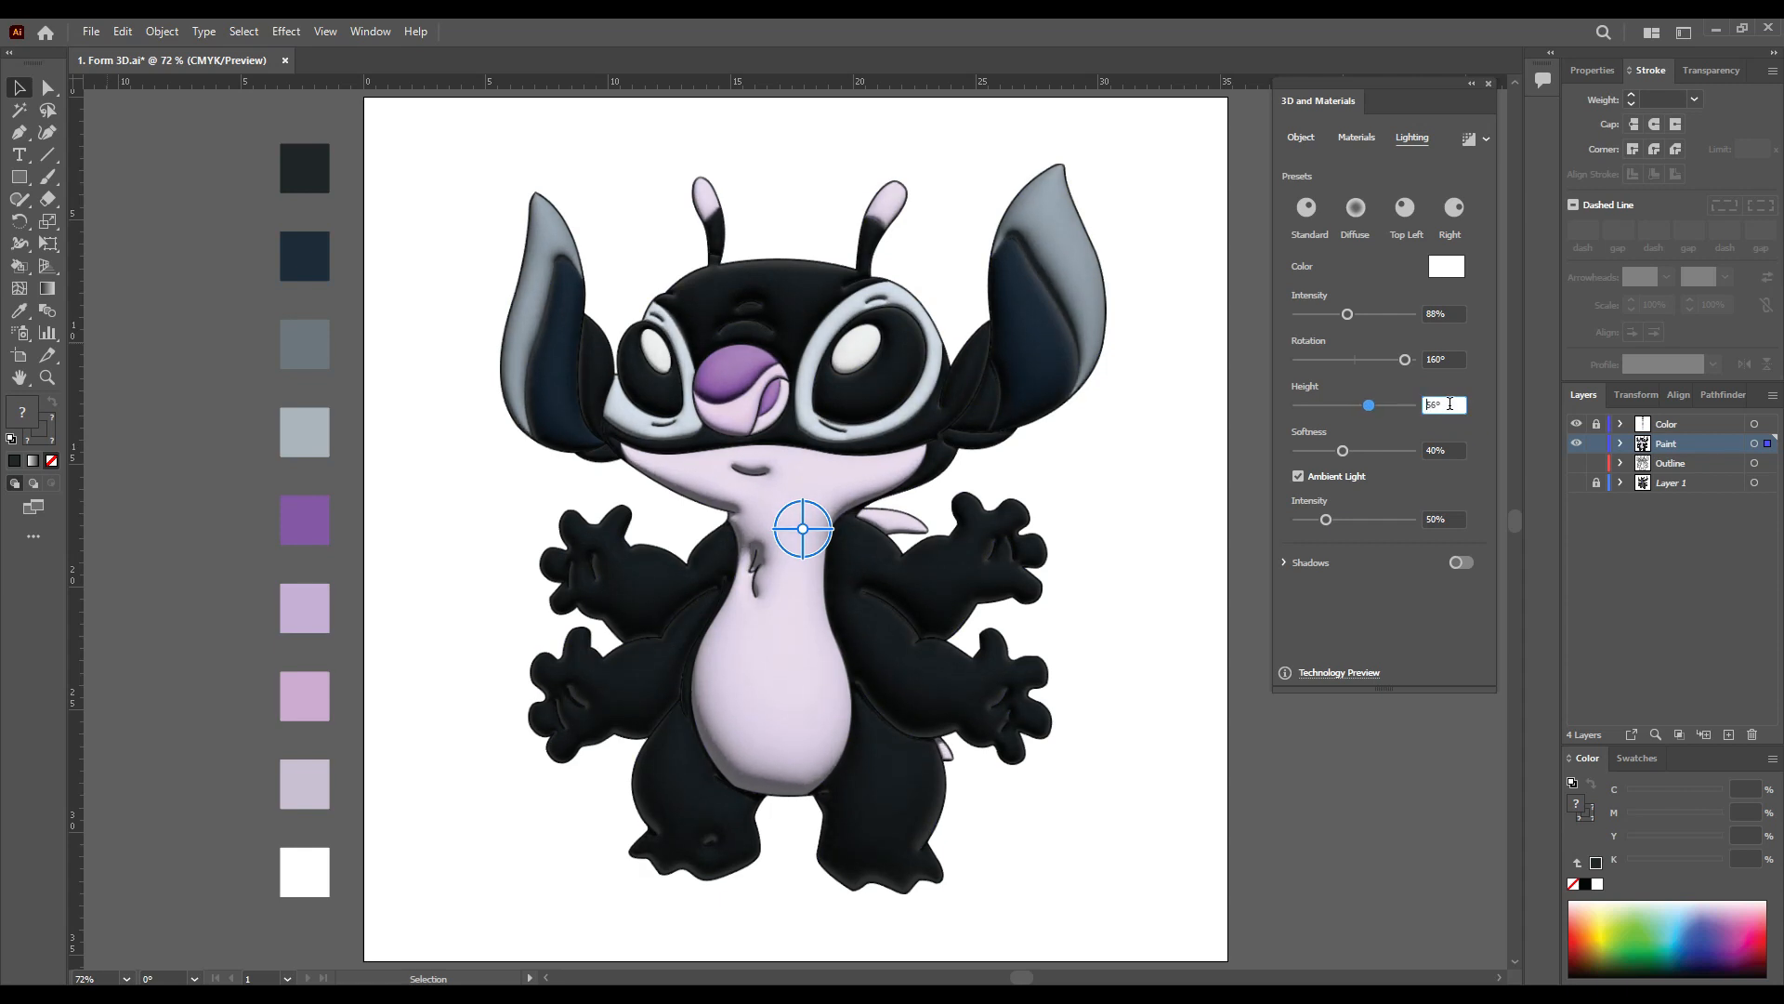
pyautogui.scroll(1, 1455, 450)
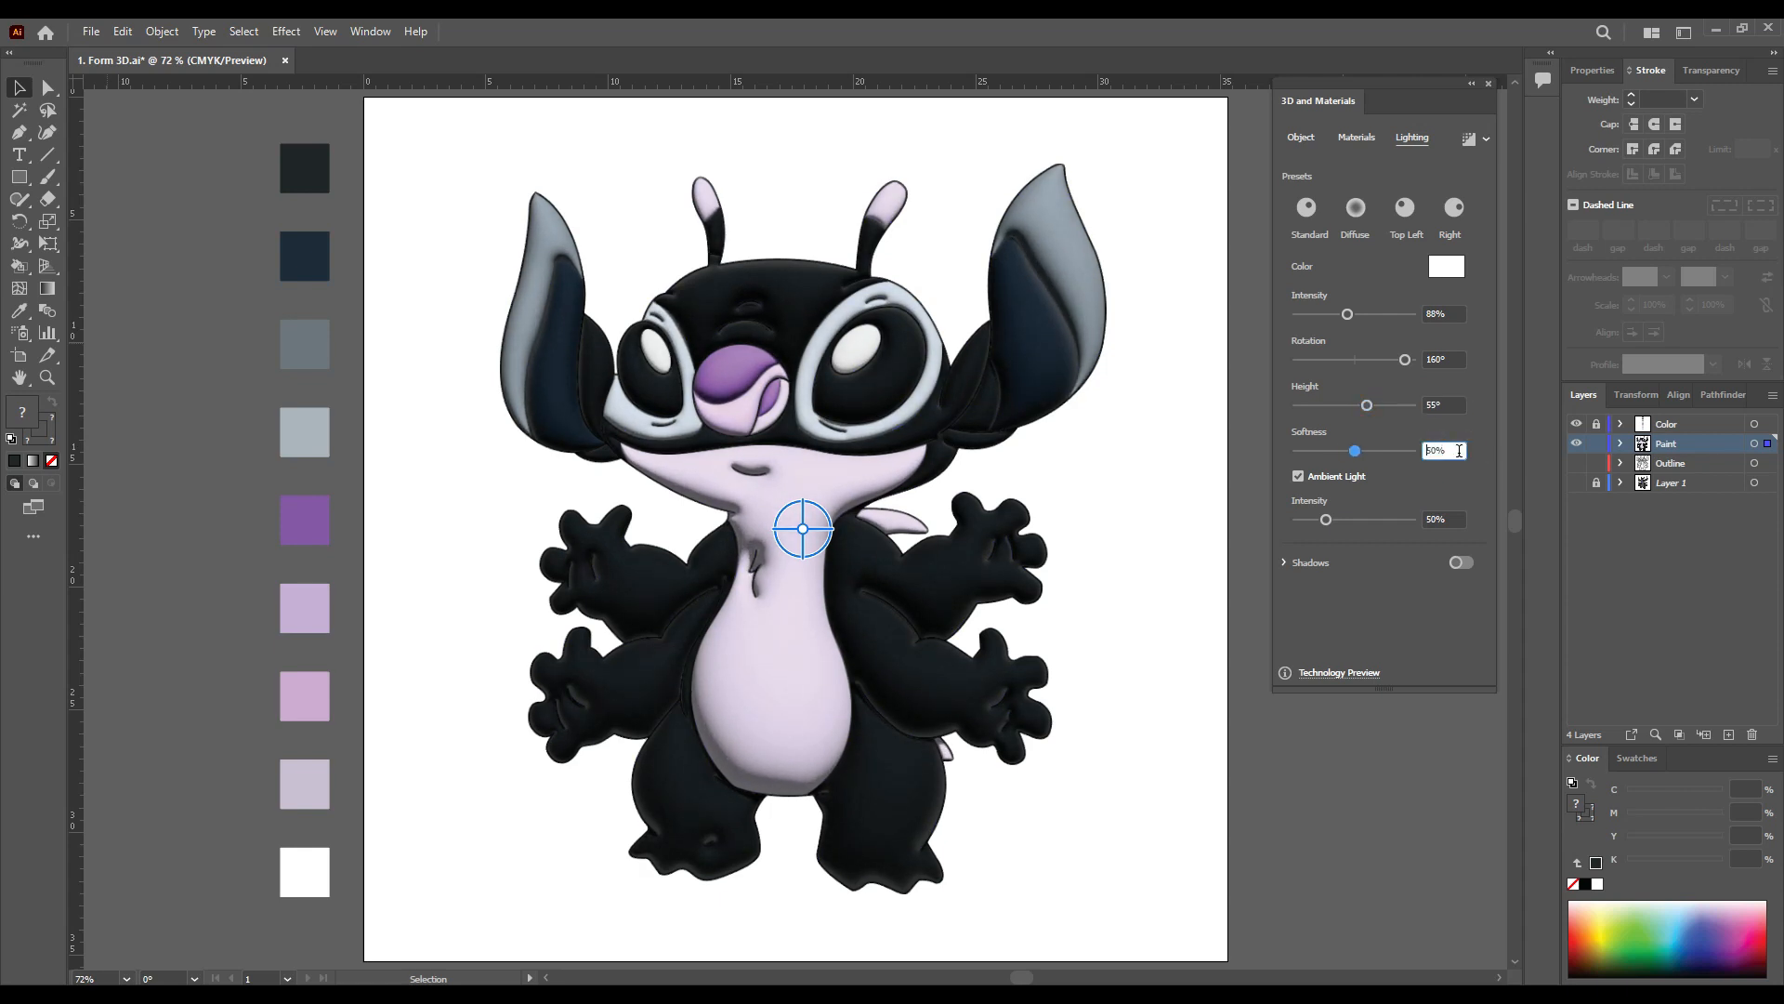
pyautogui.click(1451, 519)
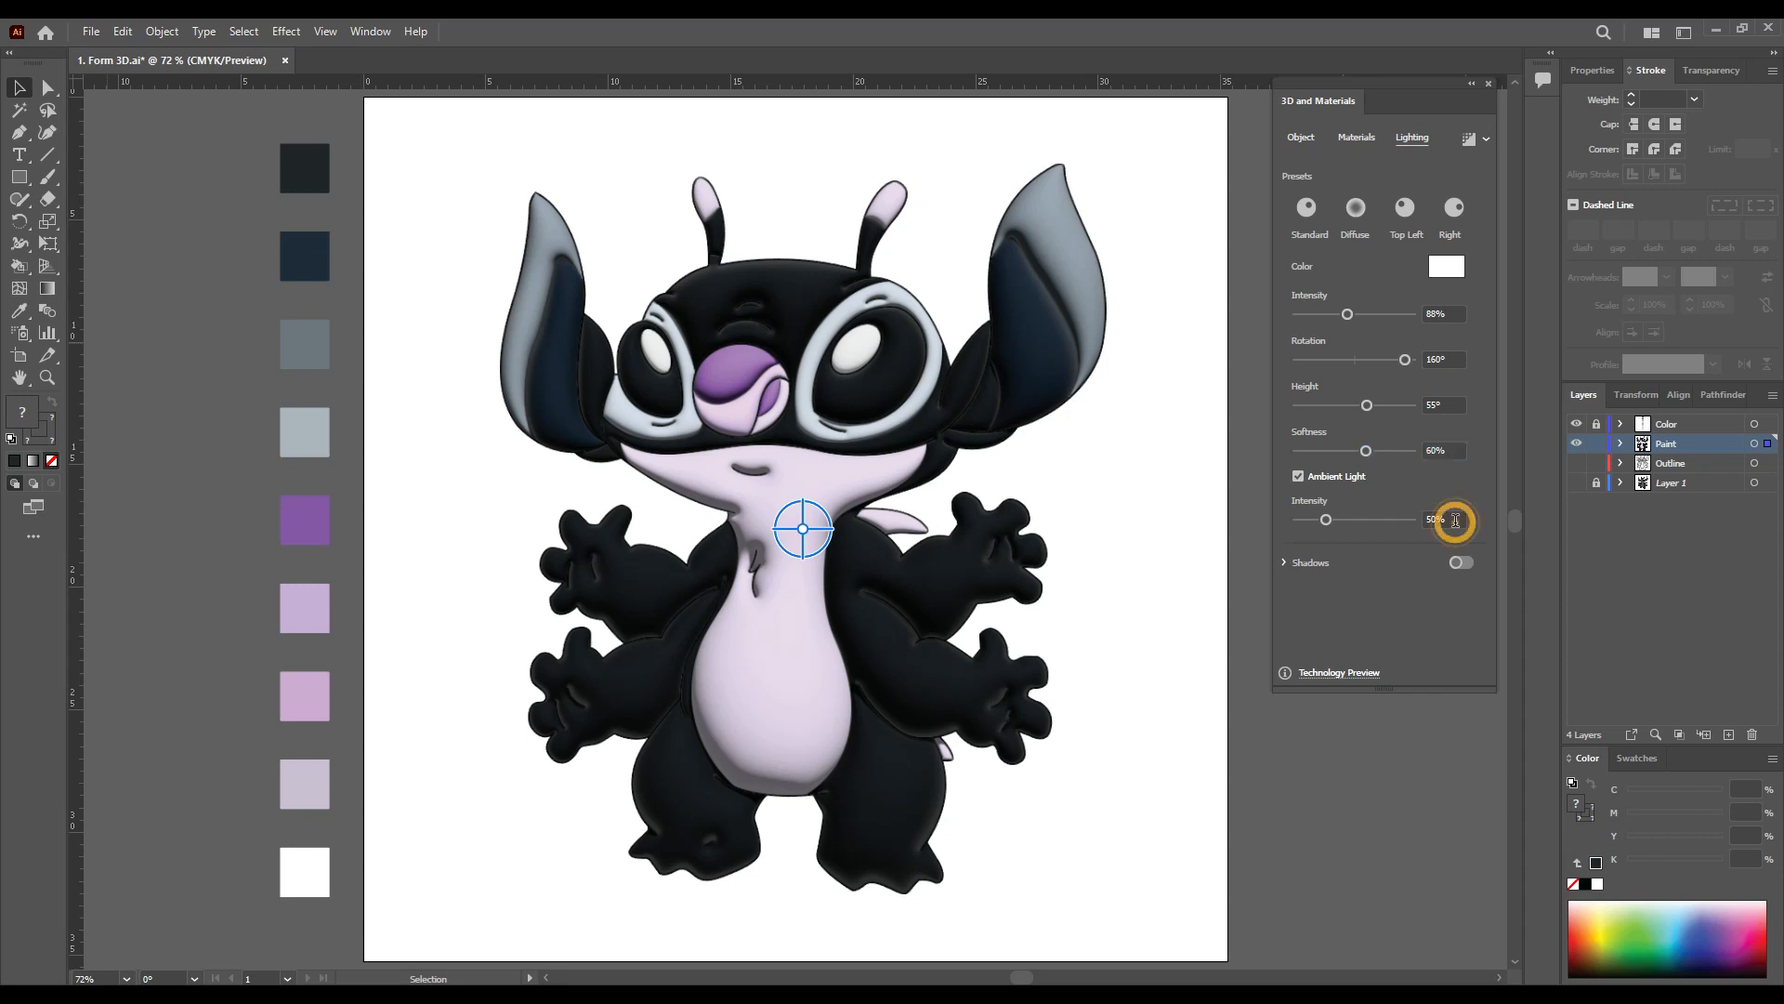
pyautogui.scroll(4, 1457, 520)
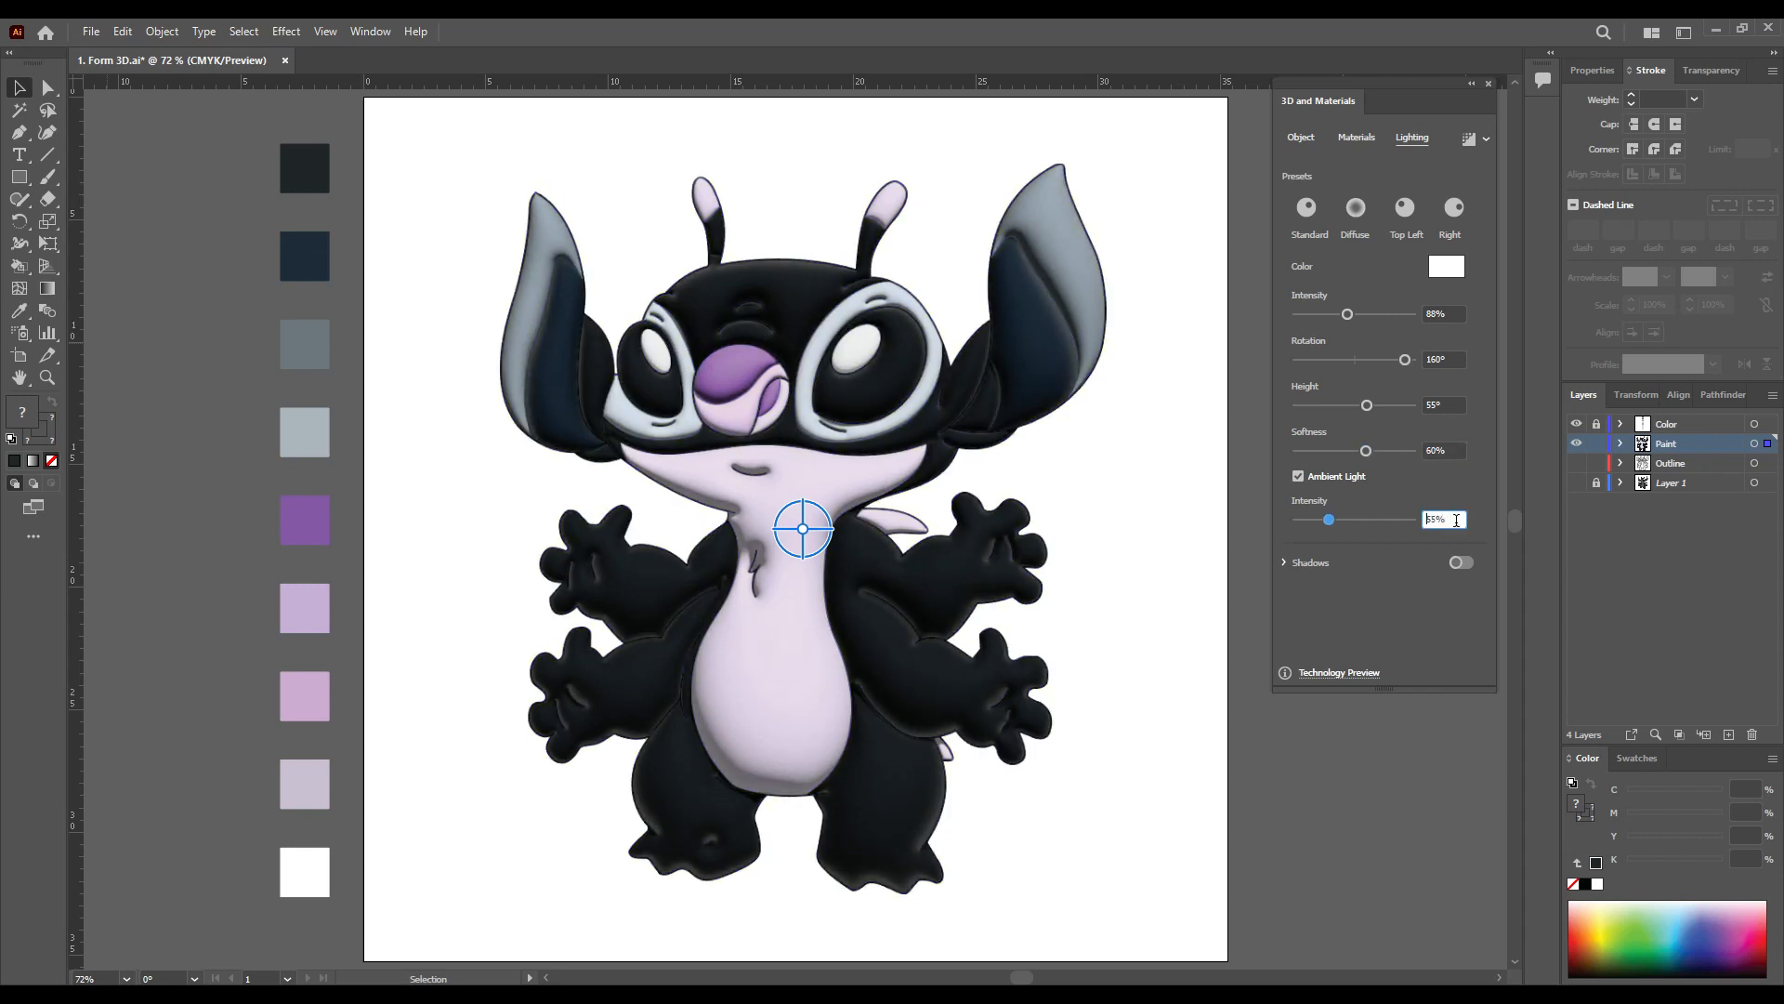
# Step: Set the main light's intensity to 70% and reduce its rotation to about 154°
pyautogui.click(1448, 313)
pyautogui.scroll(17, 1449, 313)
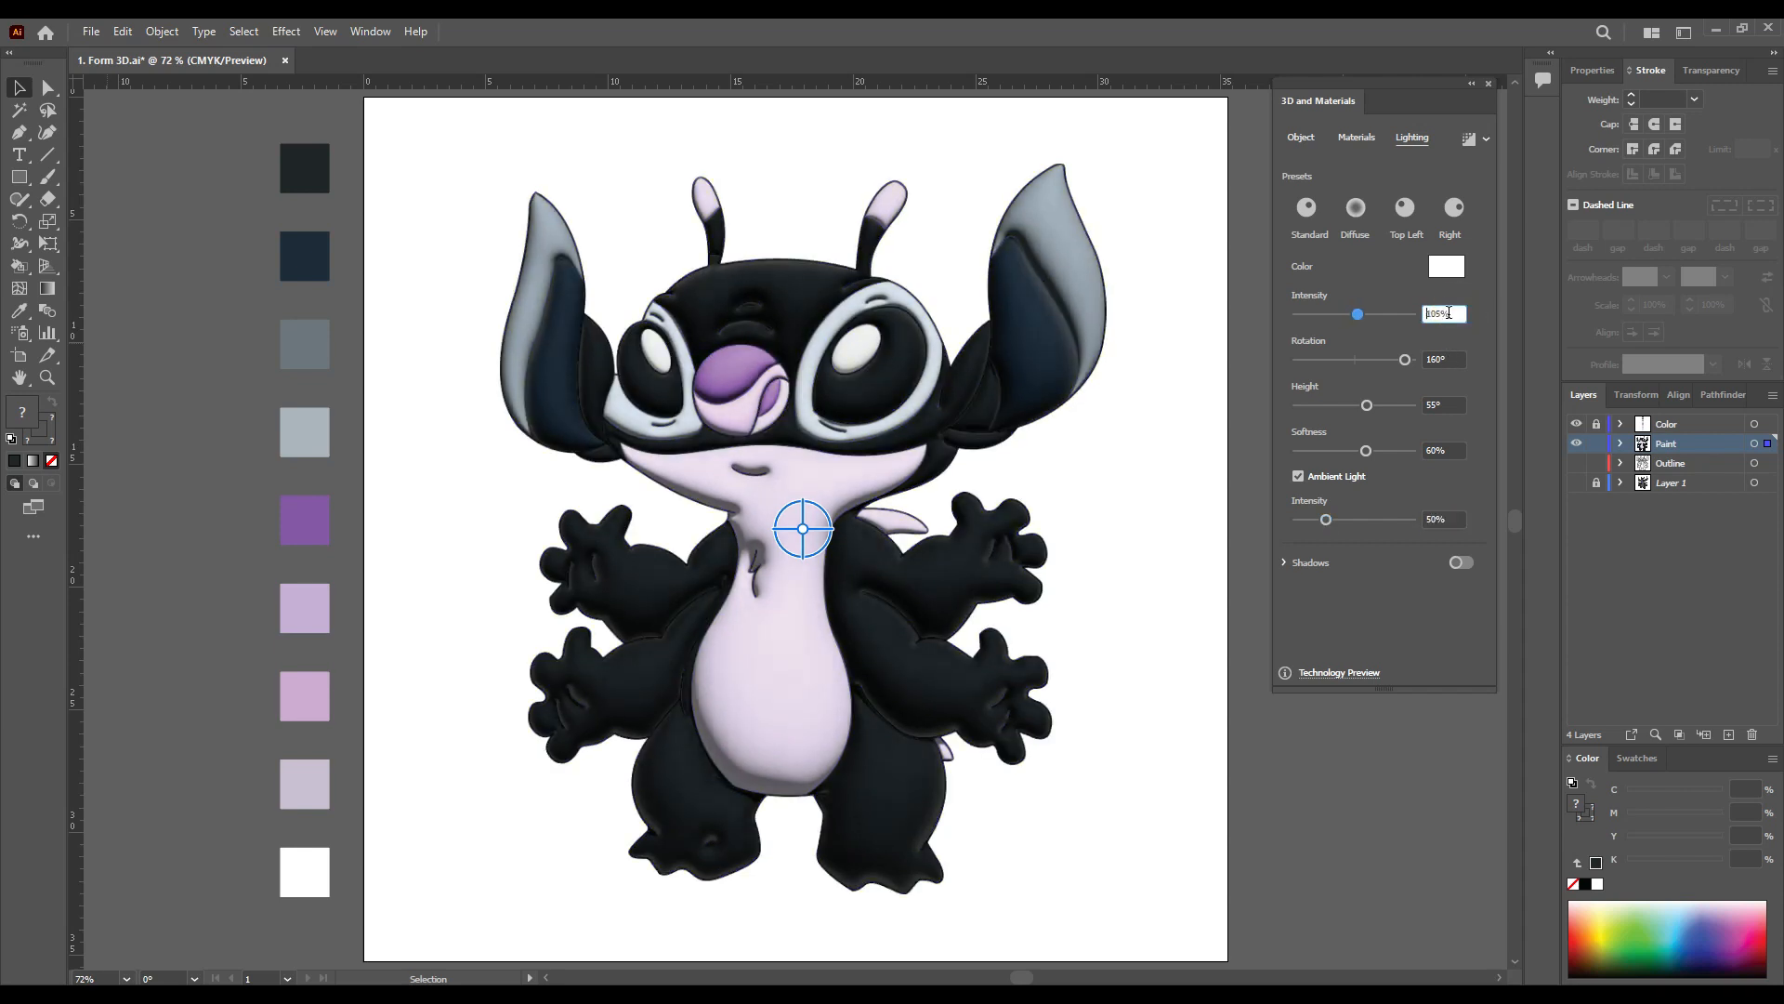
pyautogui.scroll(1, 1449, 313)
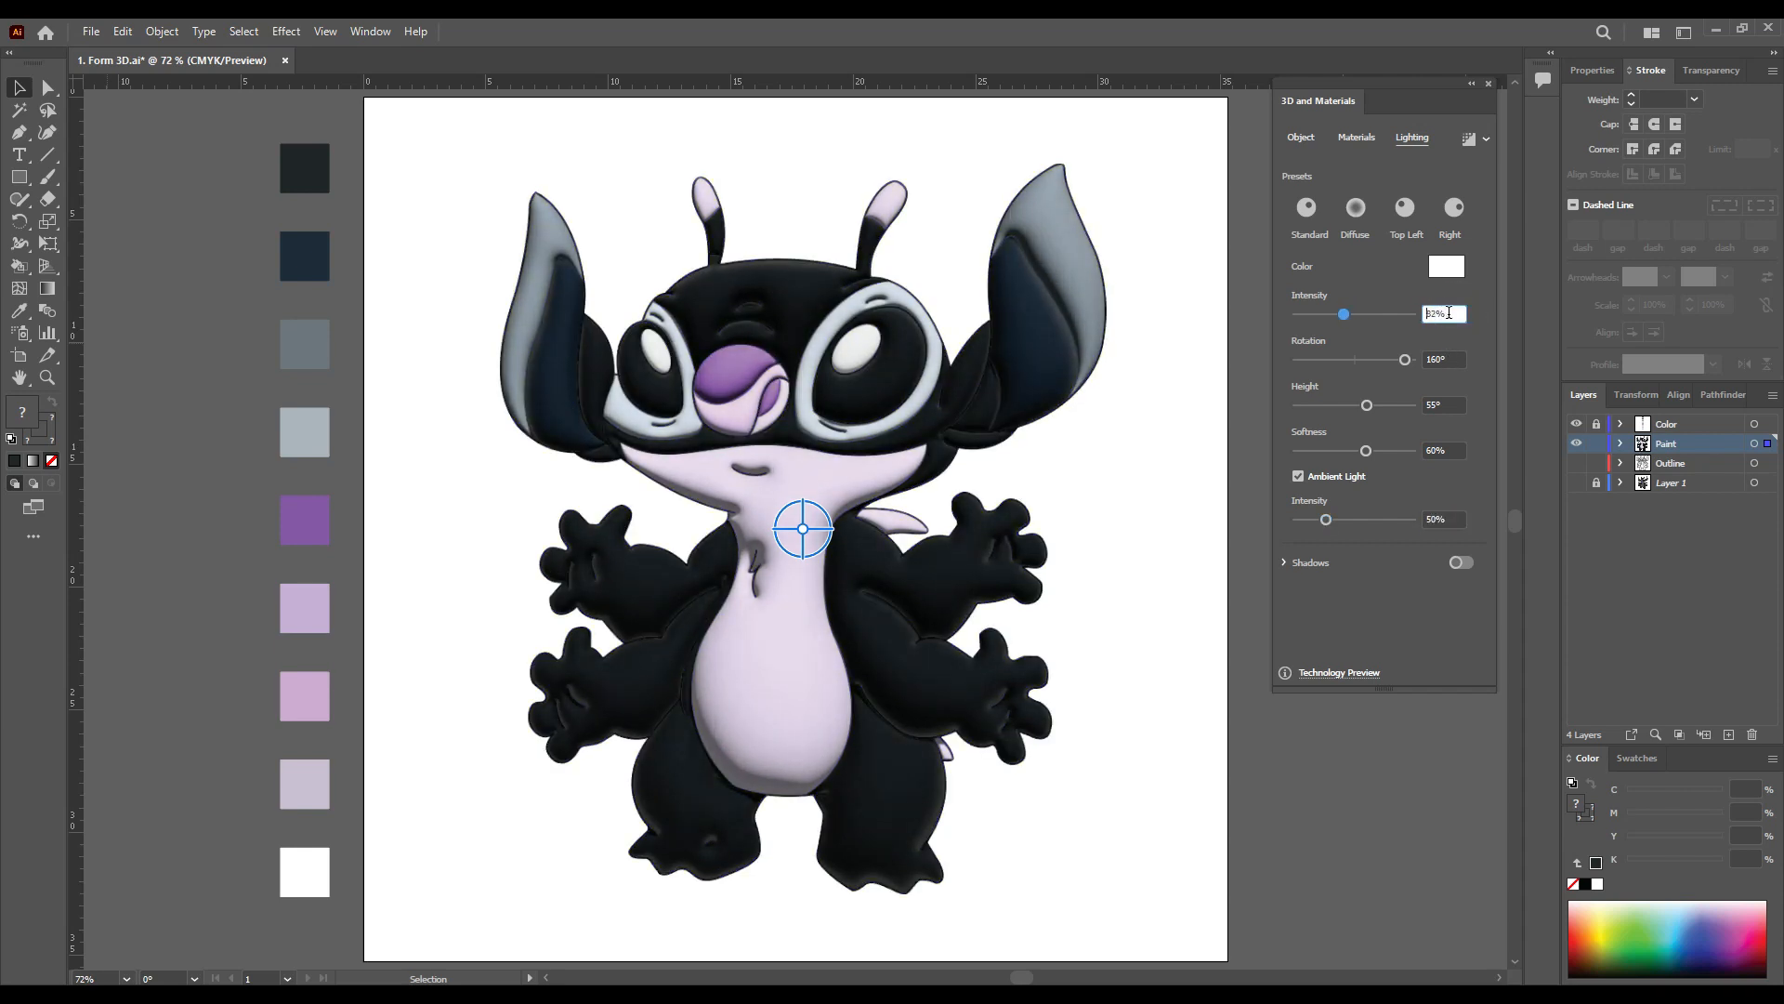
pyautogui.scroll(-8, 1448, 313)
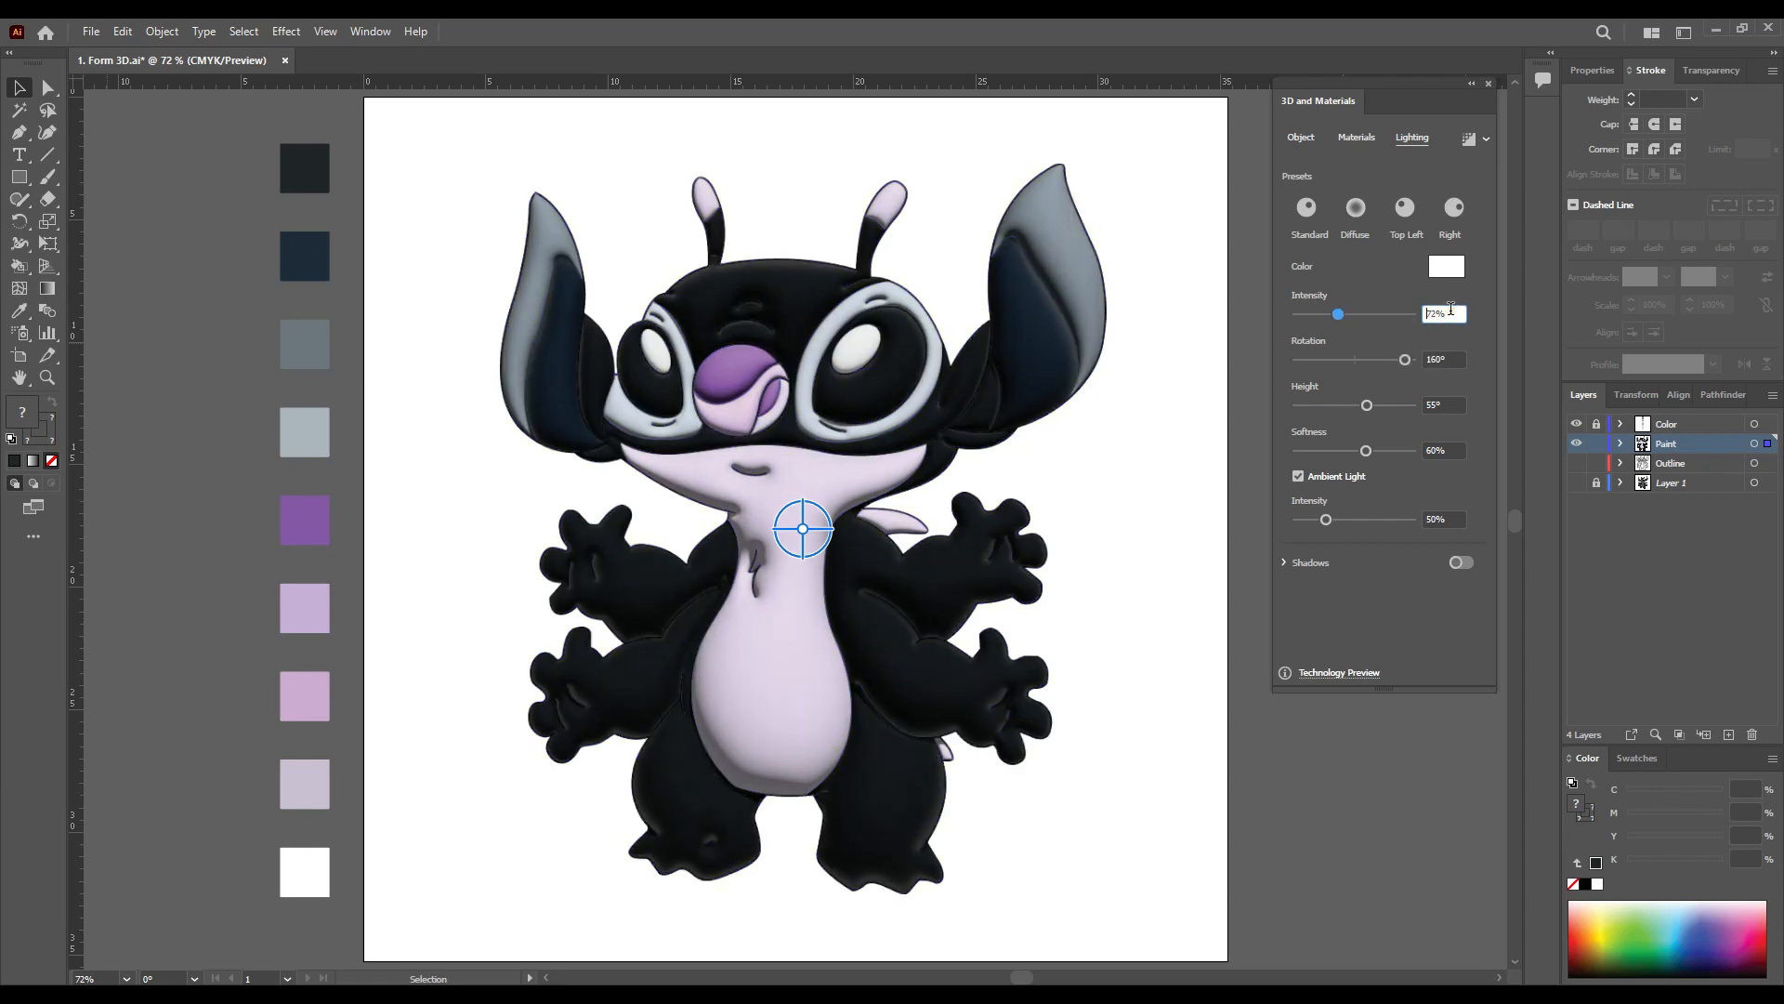
pyautogui.click(1456, 358)
pyautogui.scroll(-6, 1455, 358)
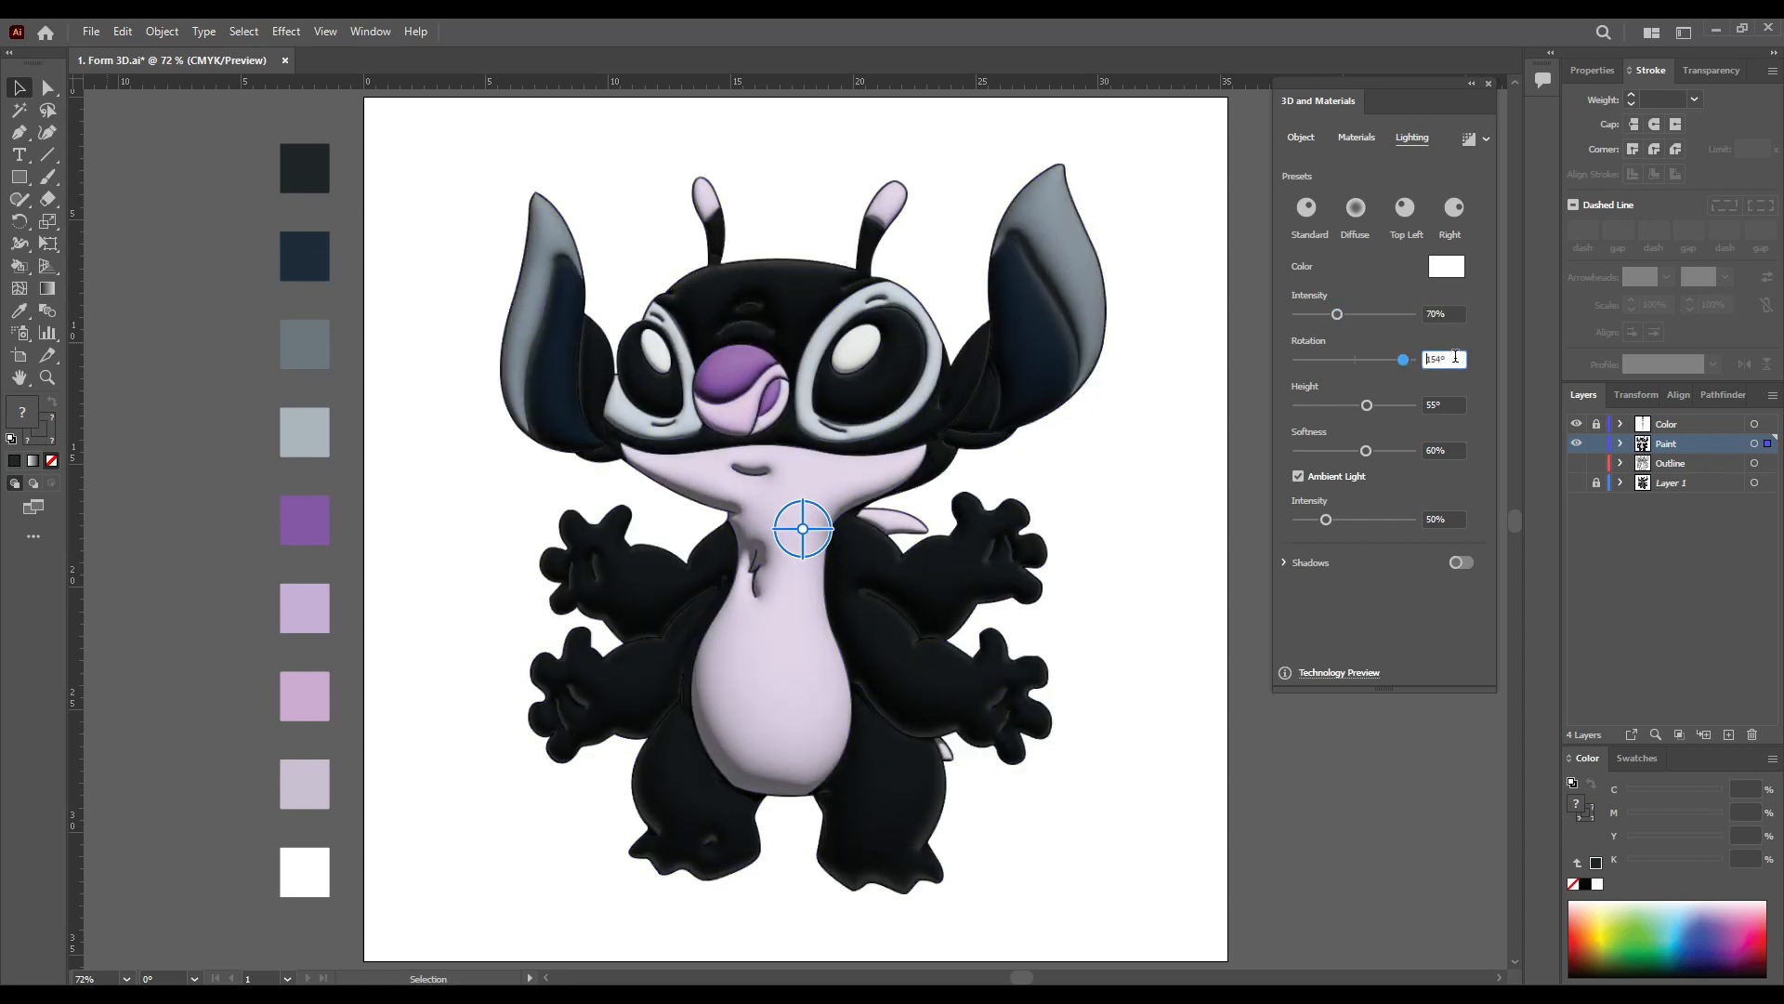
pyautogui.click(1446, 400)
# Step: Render the inflated character, deselect it and save the document
pyautogui.click(1468, 138)
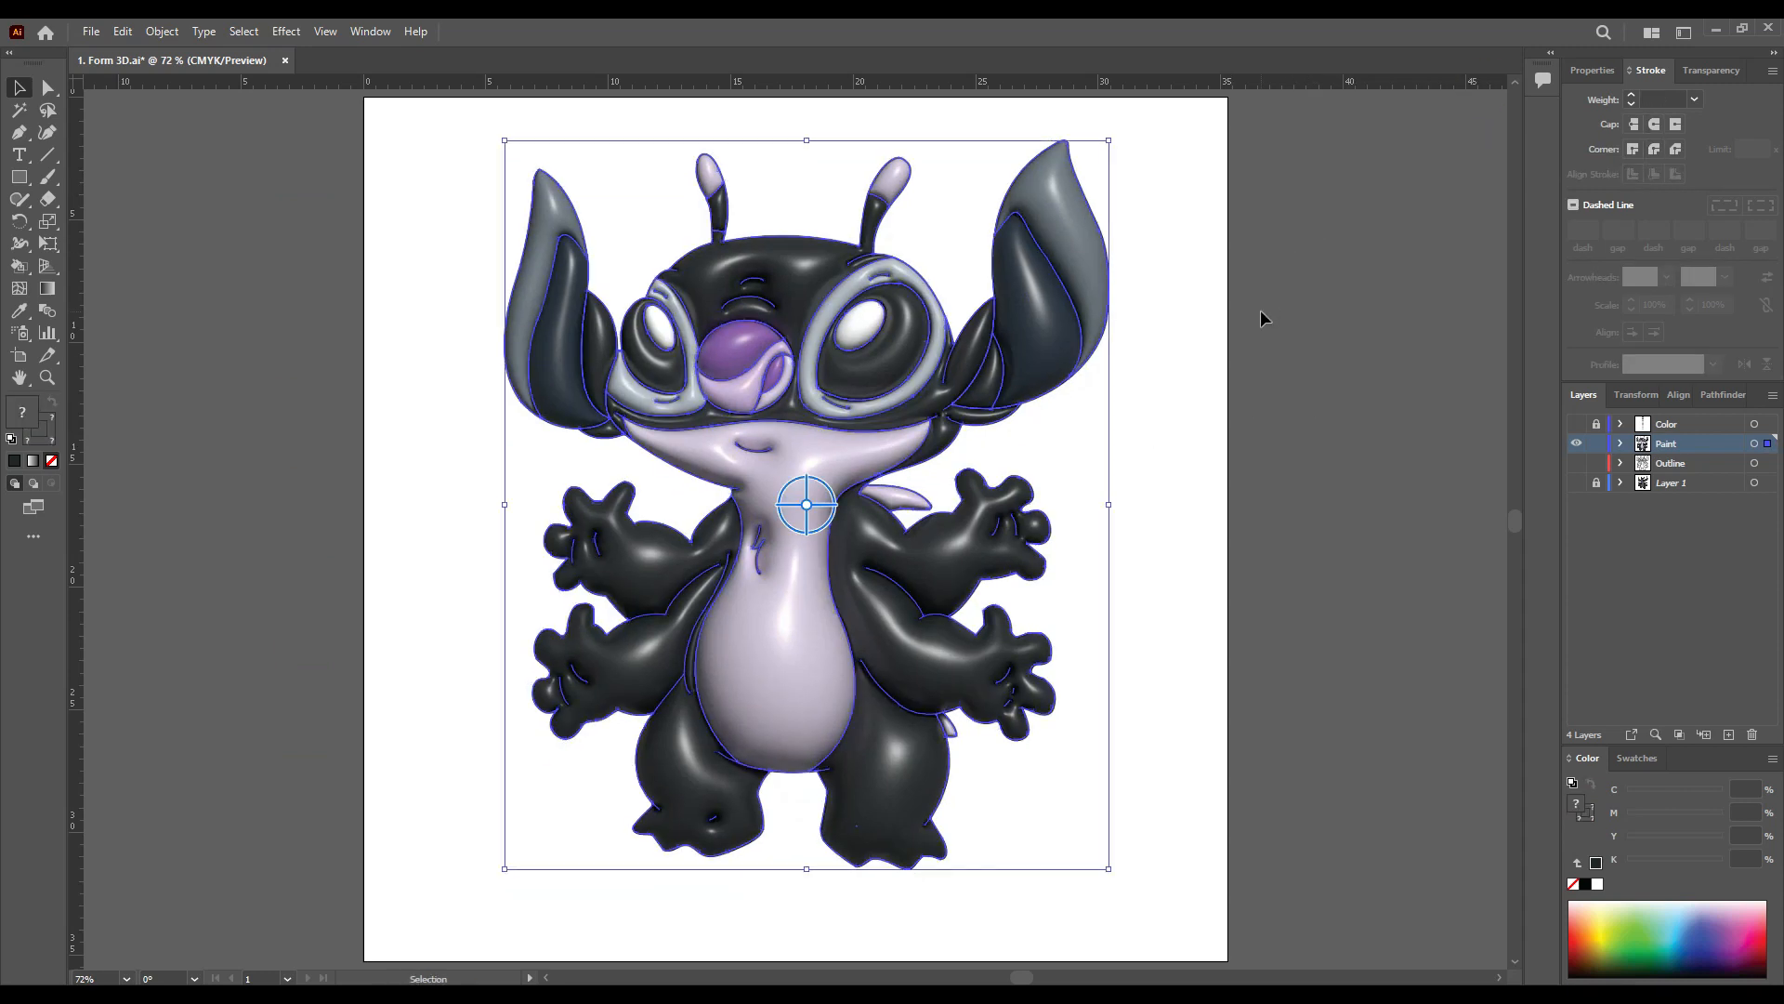
pyautogui.click(1260, 312)
pyautogui.hotkey('ctrl', 's')
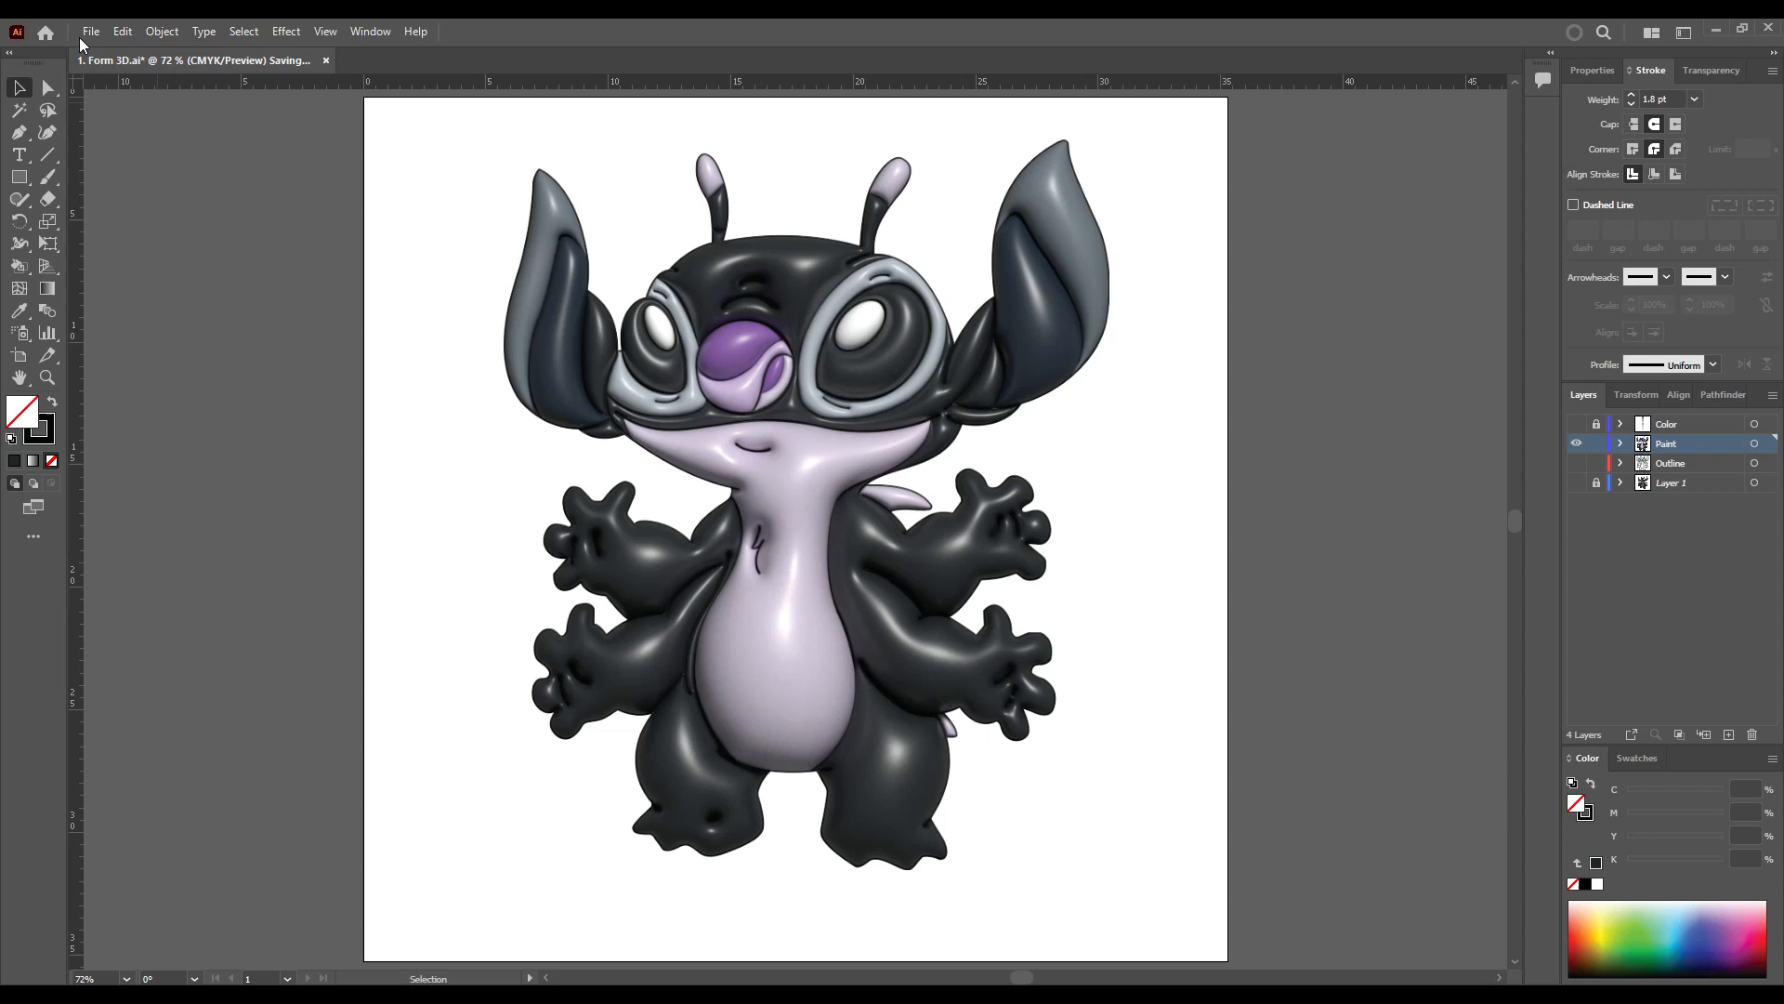